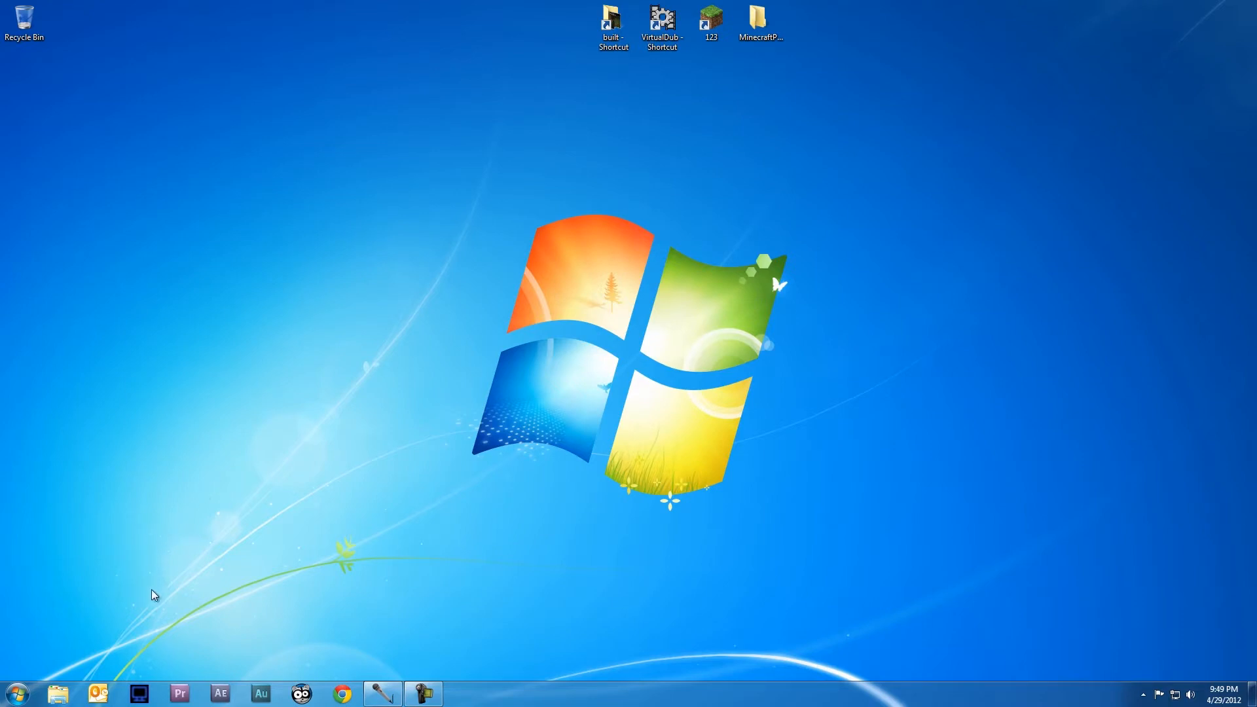
# Step: Open Dxtory and examine its target process, movie save folders and hotkey settings
pyautogui.click(141, 694)
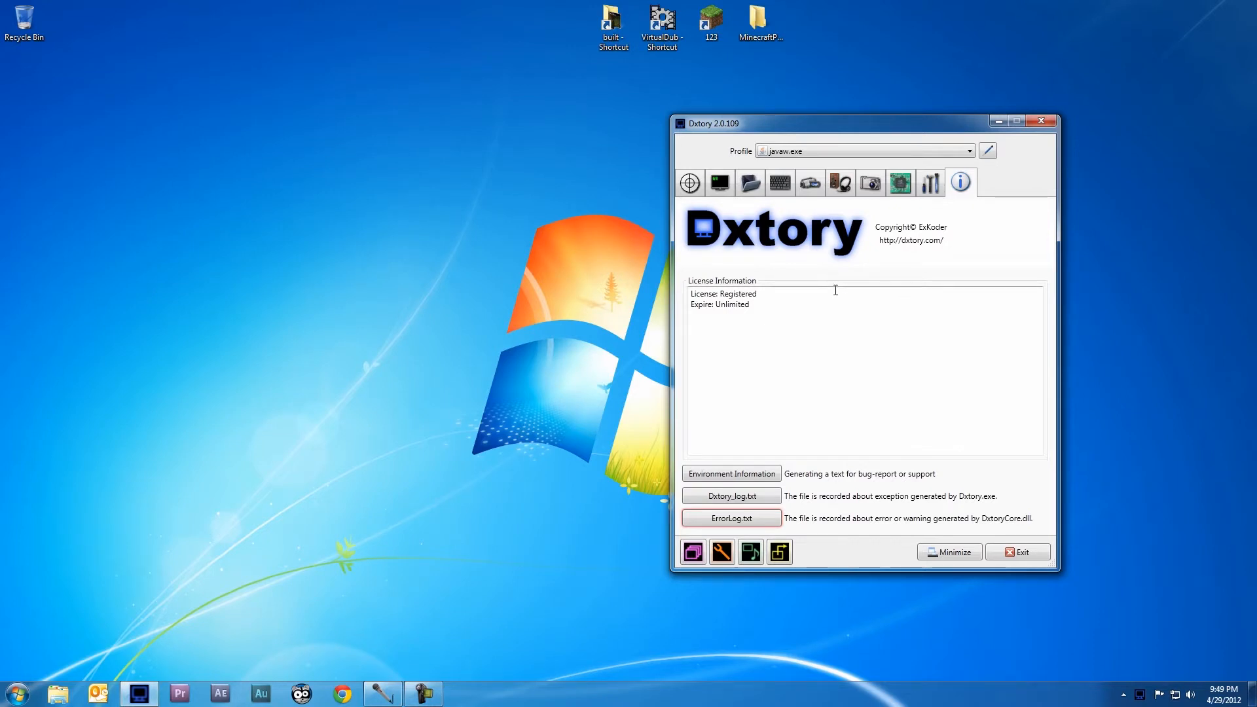
pyautogui.click(692, 184)
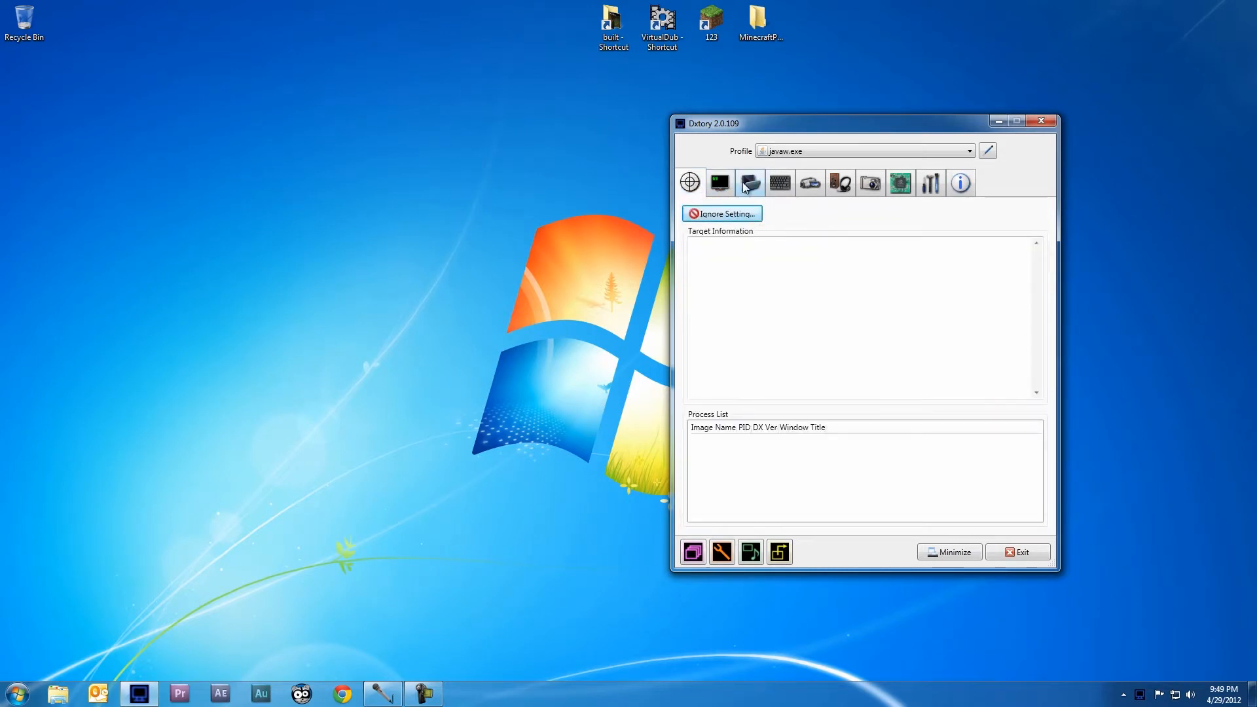
pyautogui.click(758, 184)
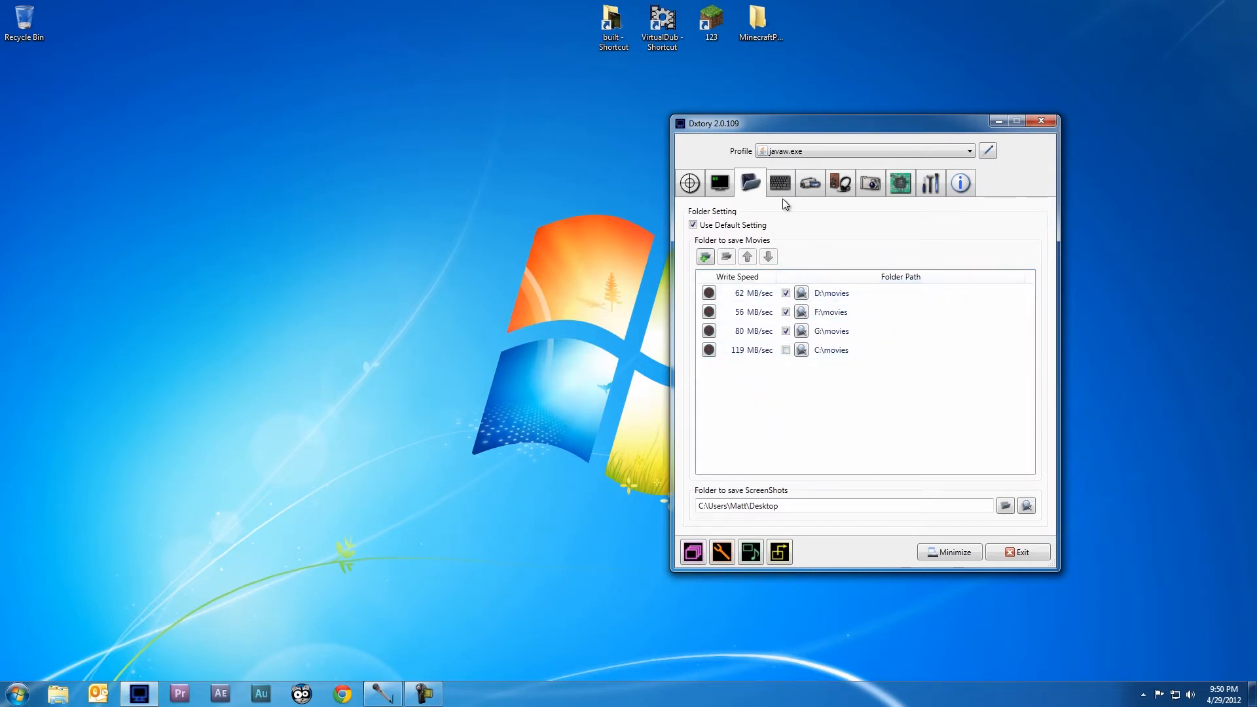
pyautogui.click(782, 181)
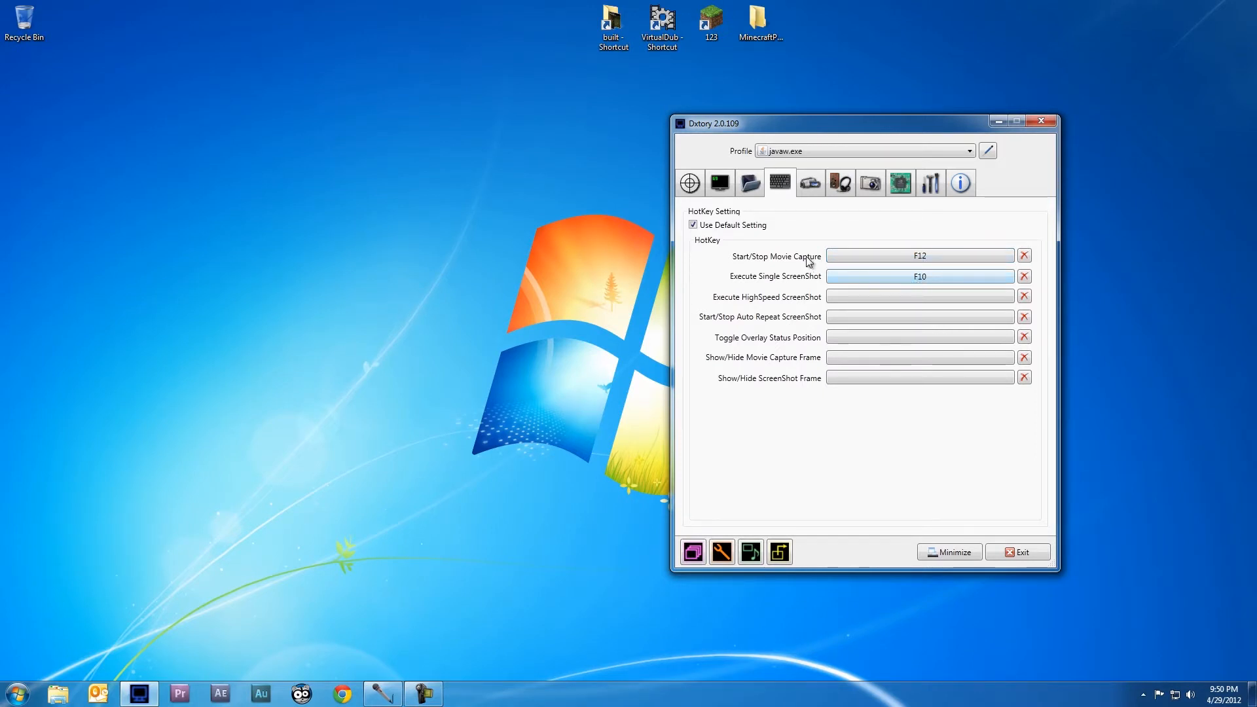
# Step: Set the movie file format to RawCap and the Dxtory Video Codec format to YUV410(4x4) - Low Quality
pyautogui.click(810, 183)
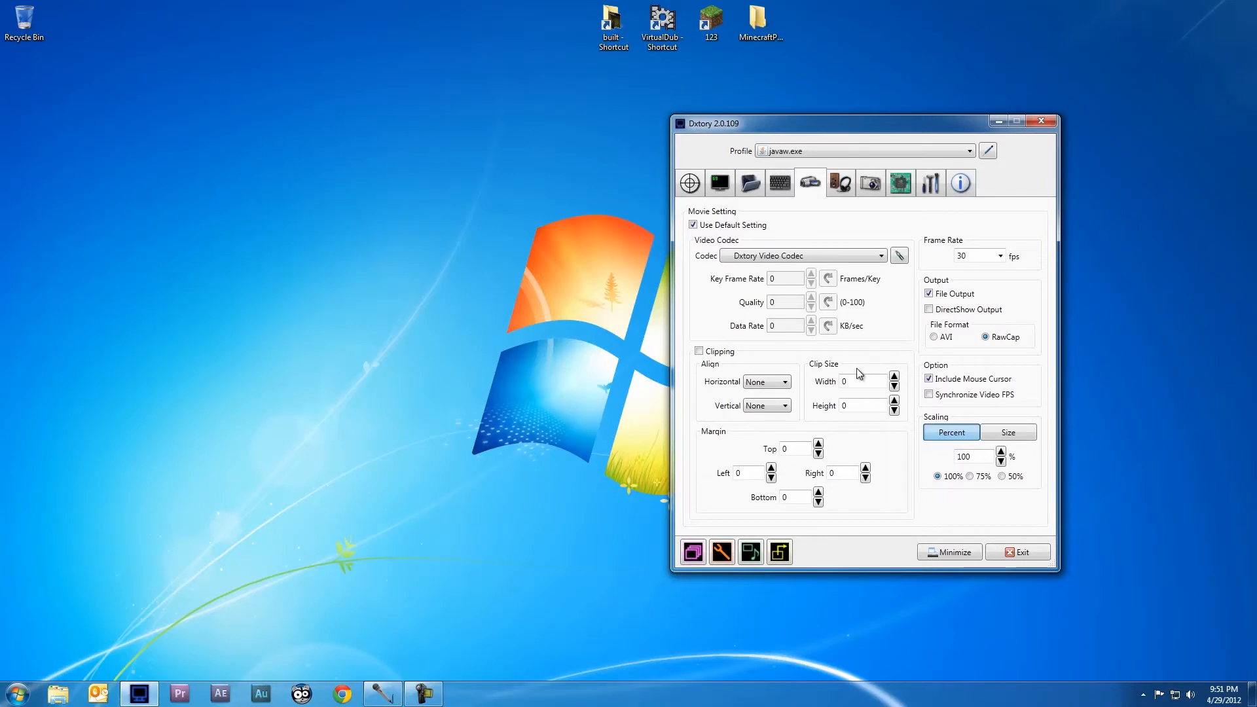
pyautogui.click(985, 337)
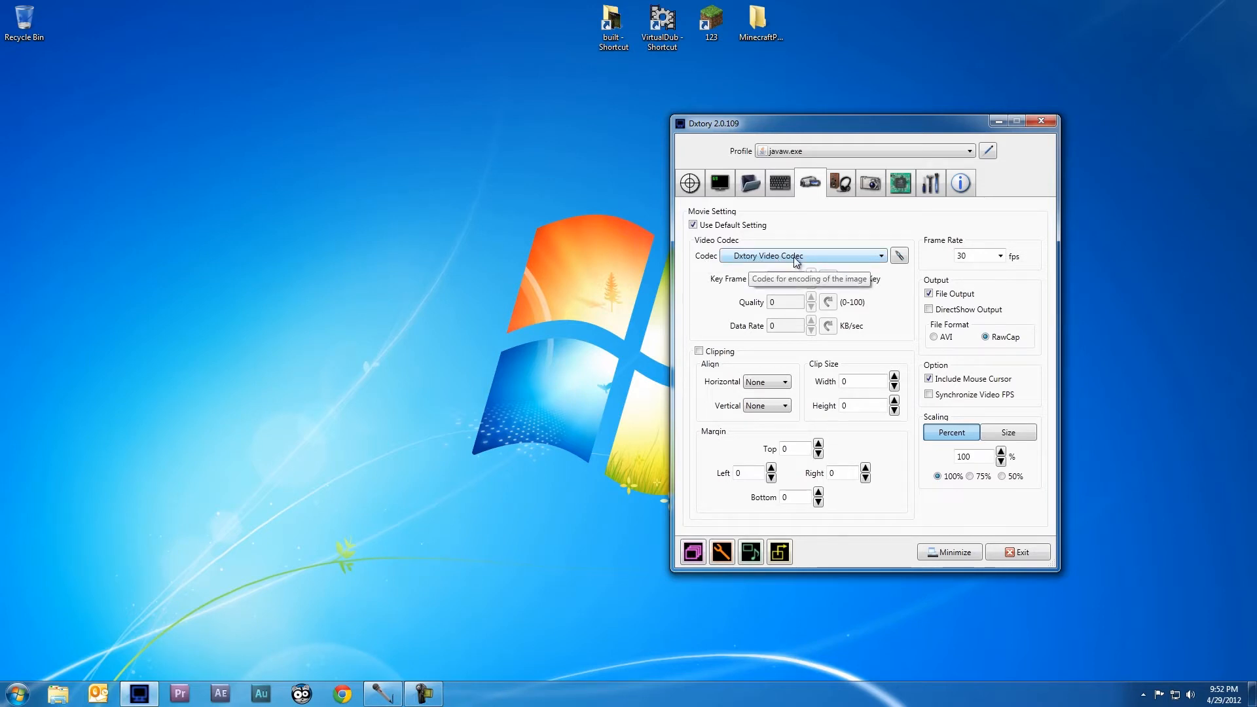
pyautogui.click(901, 257)
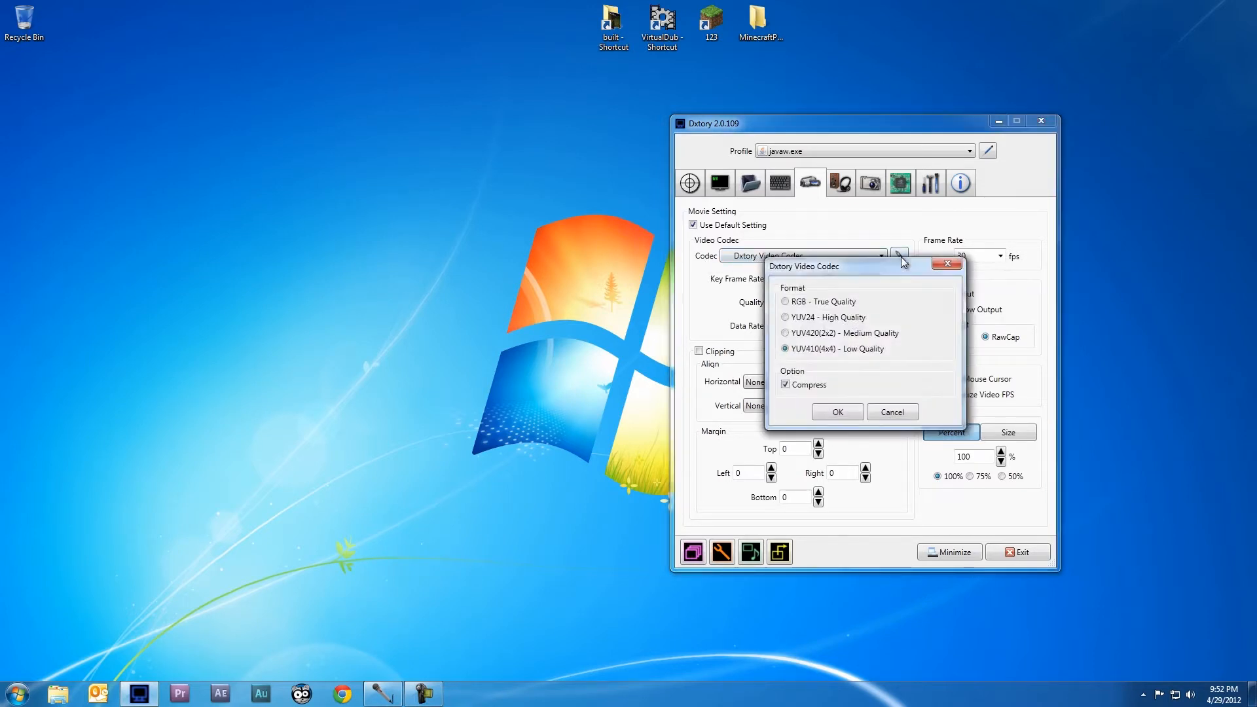
pyautogui.click(791, 352)
pyautogui.click(838, 413)
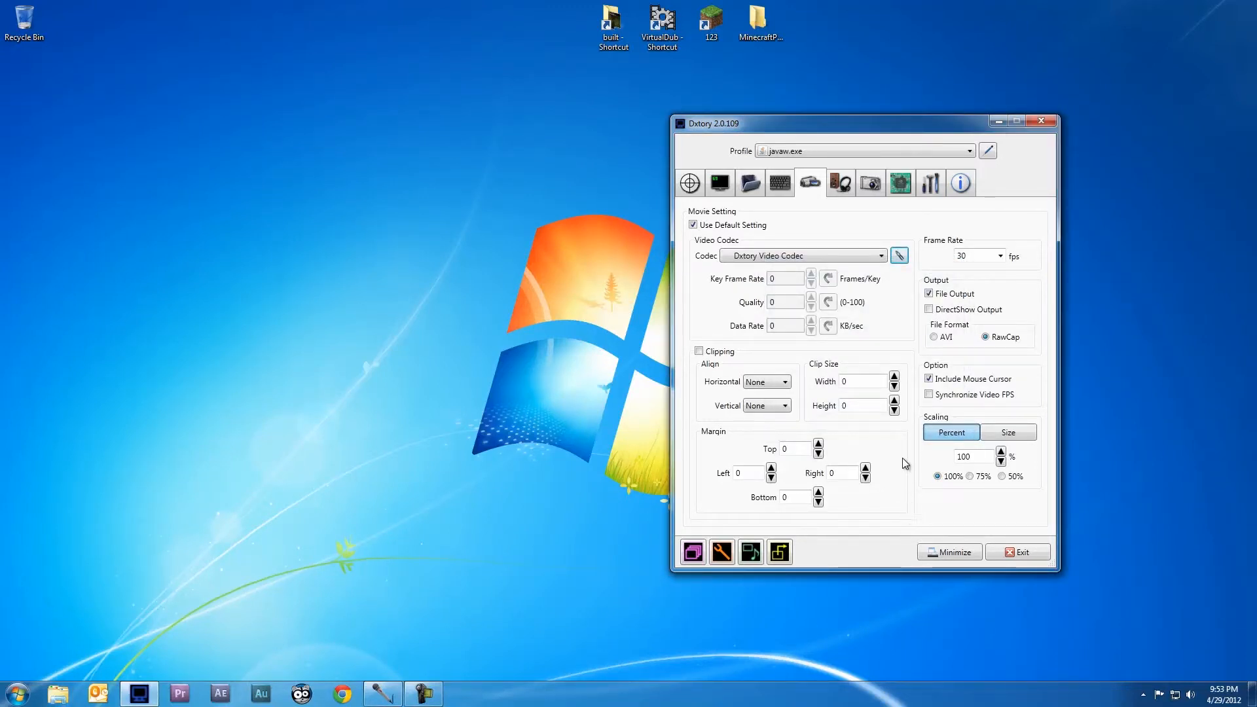
# Step: Examine the device, codec and format settings of both audio streams
pyautogui.moveTo(881, 122); pyautogui.dragTo(798, 136)
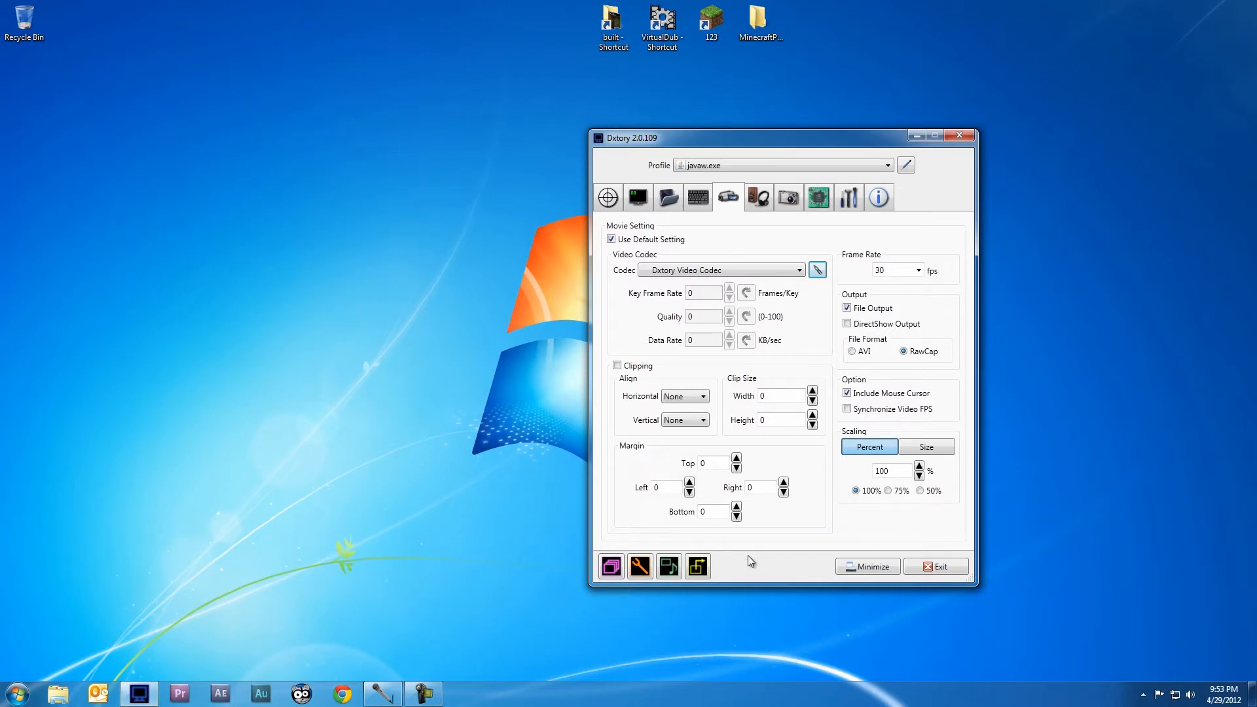
pyautogui.click(754, 201)
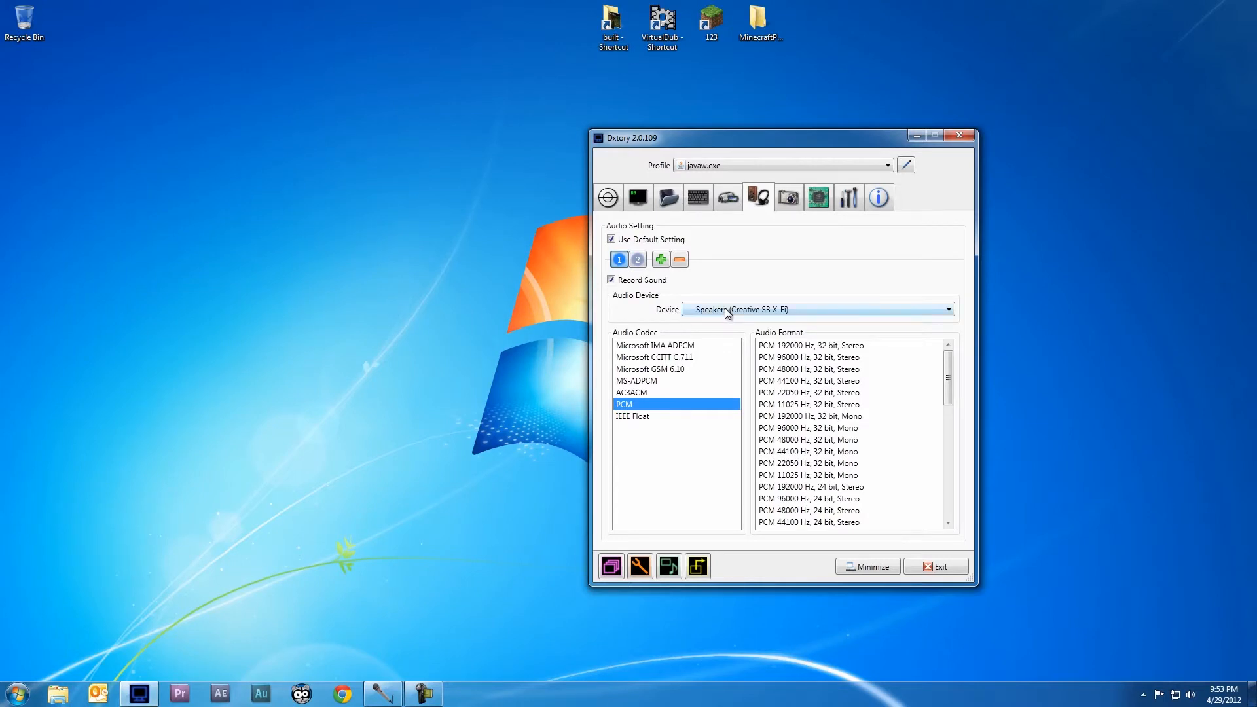
pyautogui.click(638, 261)
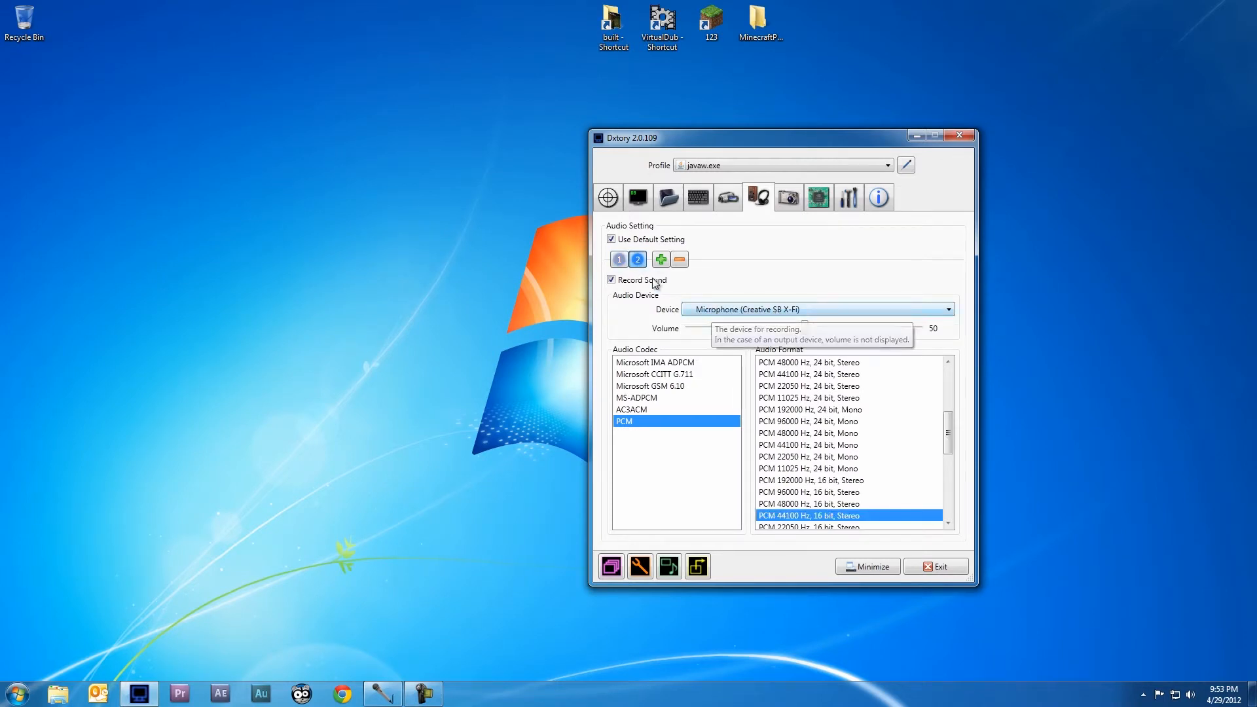
pyautogui.click(621, 260)
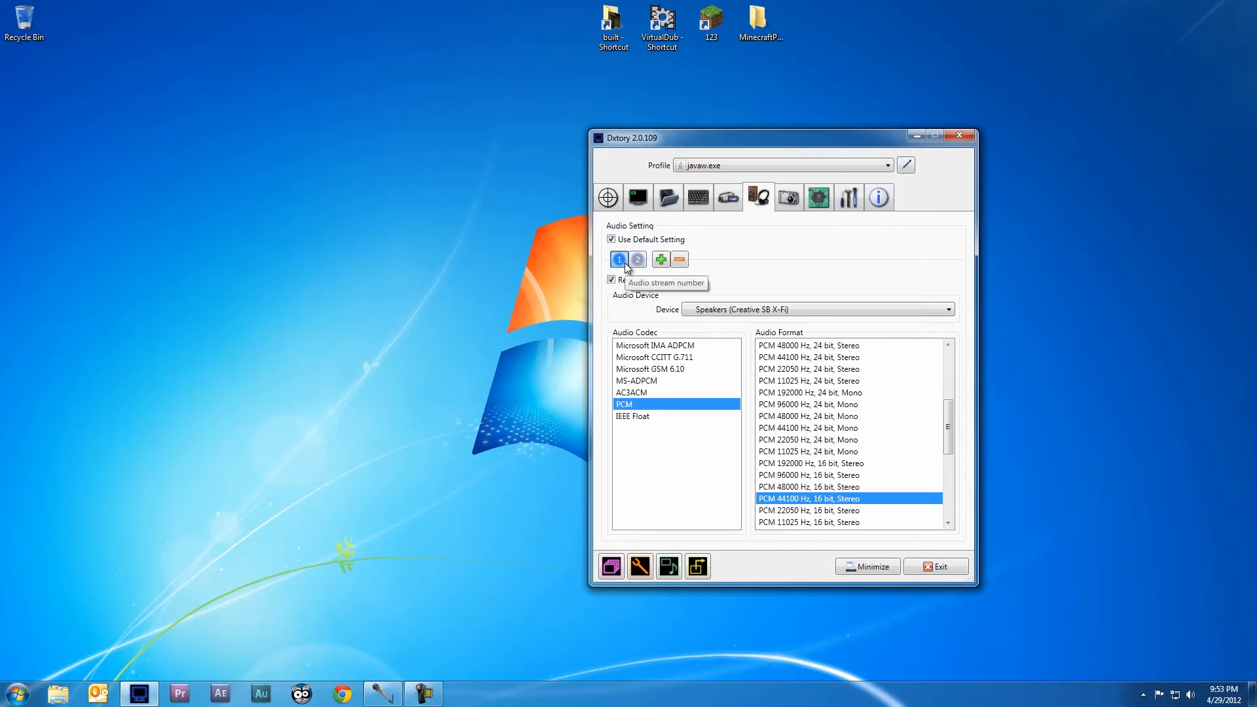
pyautogui.click(639, 261)
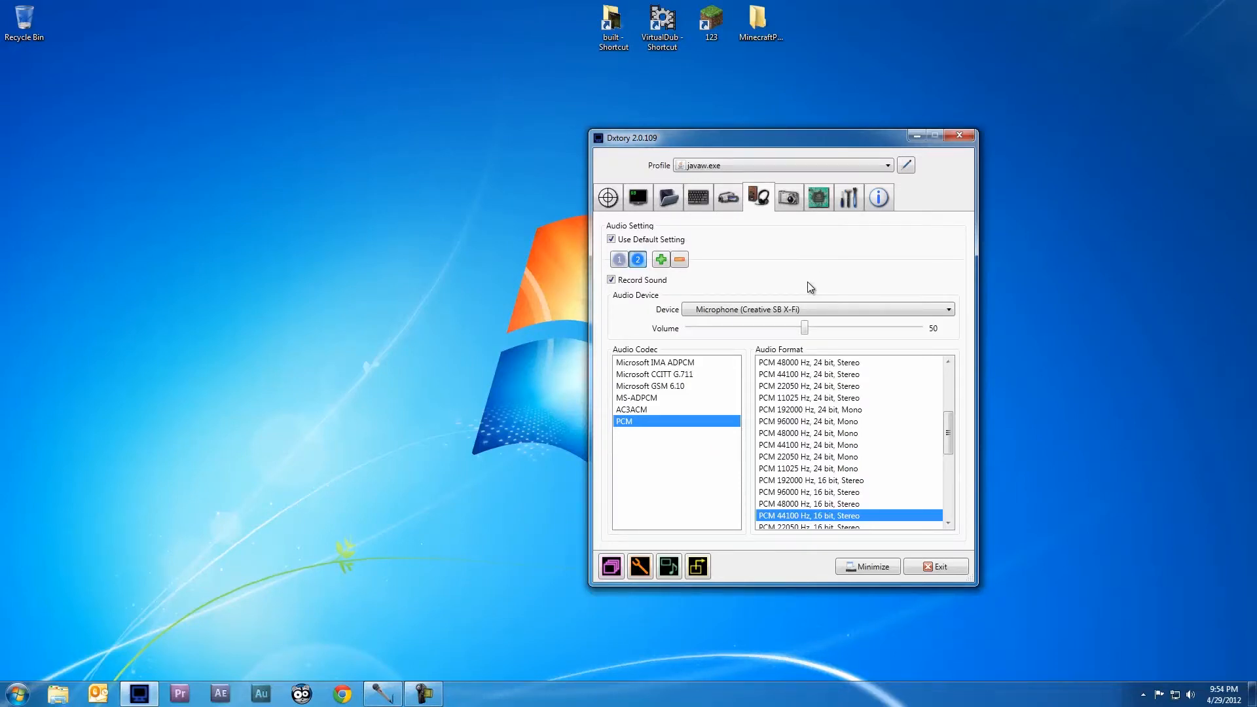
# Step: Look through the screenshot, advanced, global and overlay settings
pyautogui.click(790, 199)
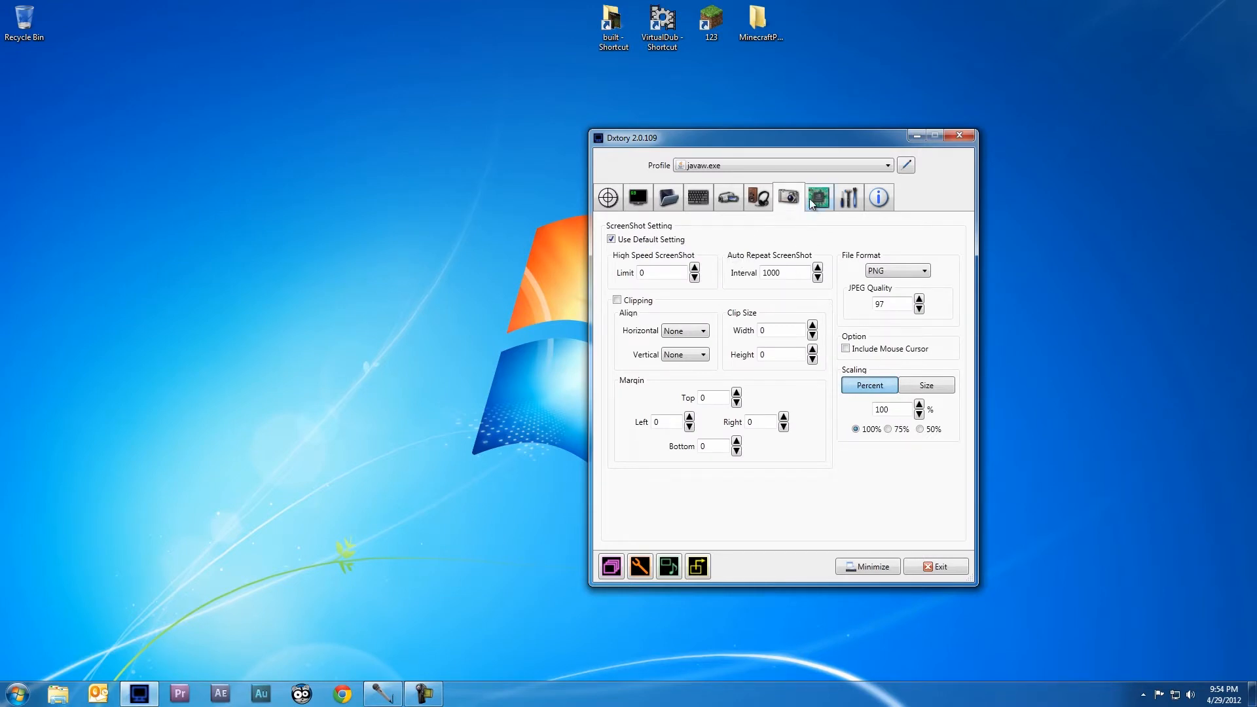
pyautogui.click(828, 201)
pyautogui.click(848, 202)
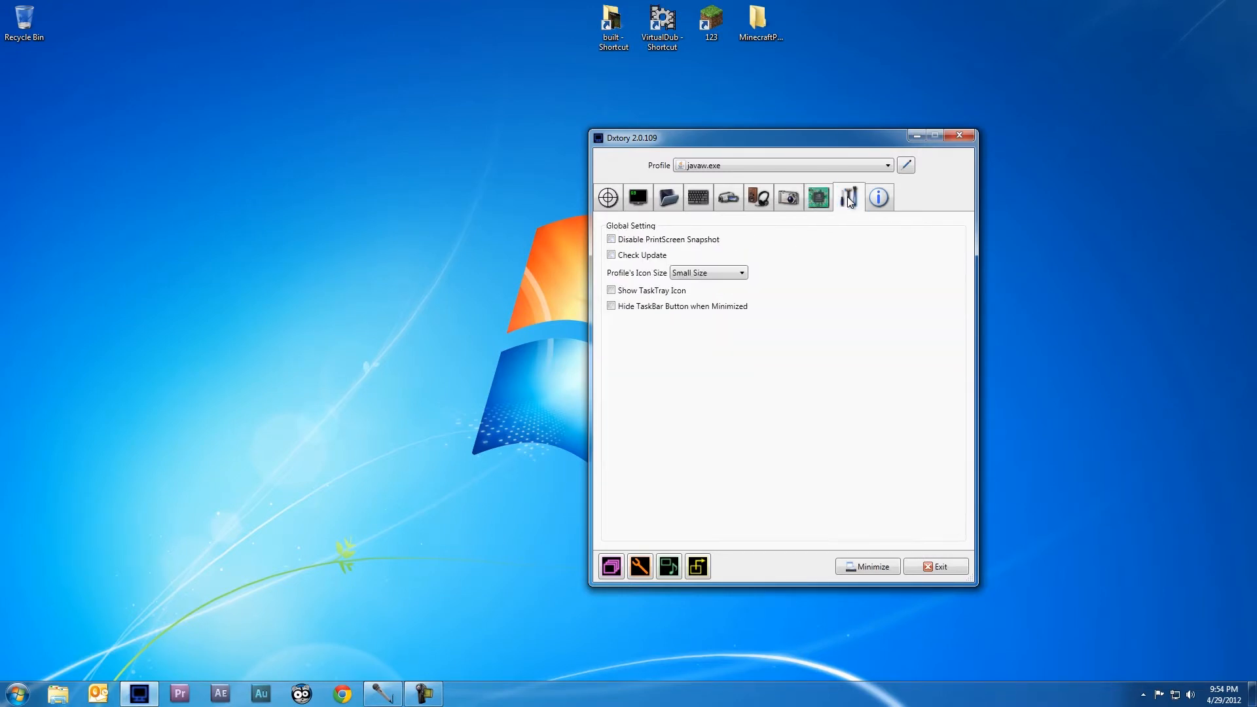
pyautogui.click(823, 200)
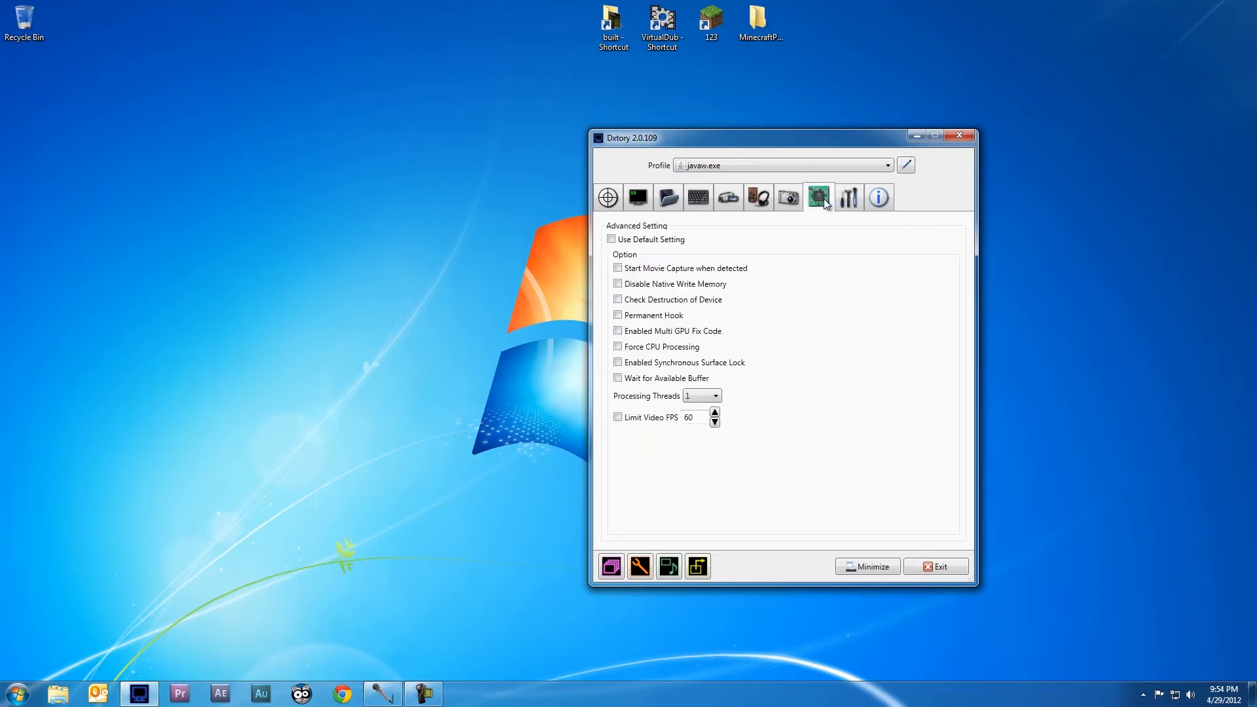
pyautogui.click(632, 204)
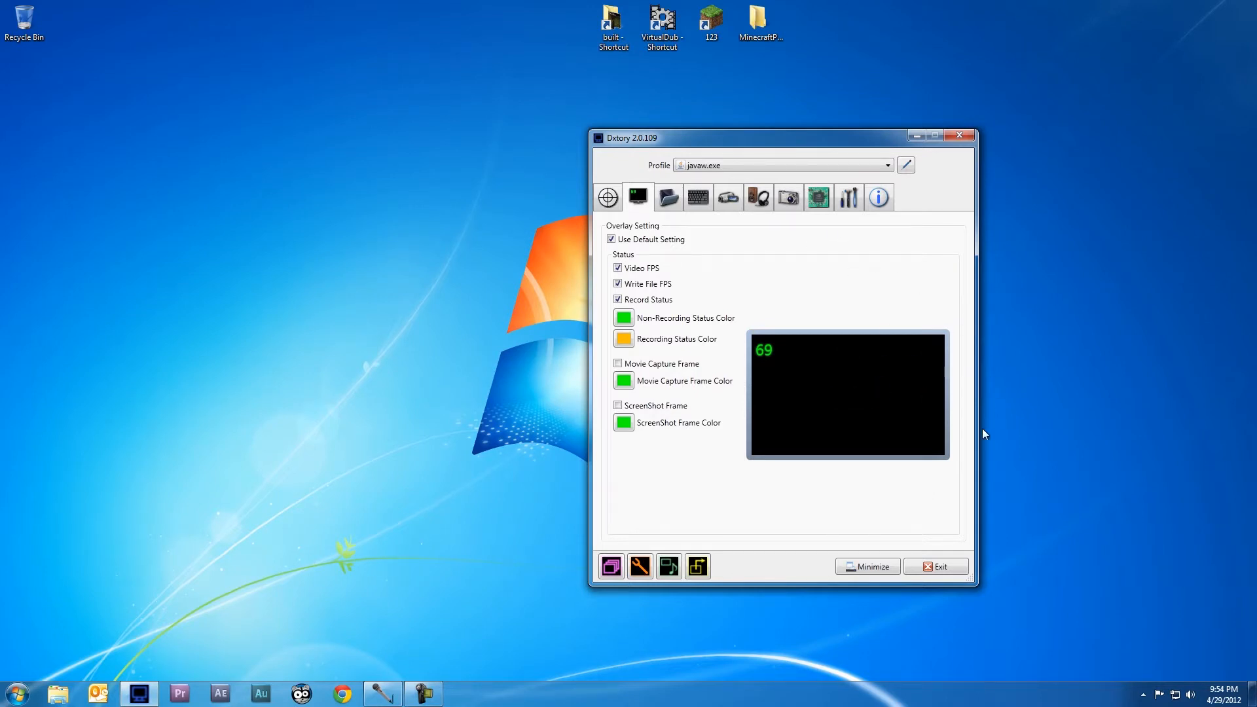
# Step: Minimize Dxtory, launch Minecraft without updating it, and maximize the game window
pyautogui.click(850, 567)
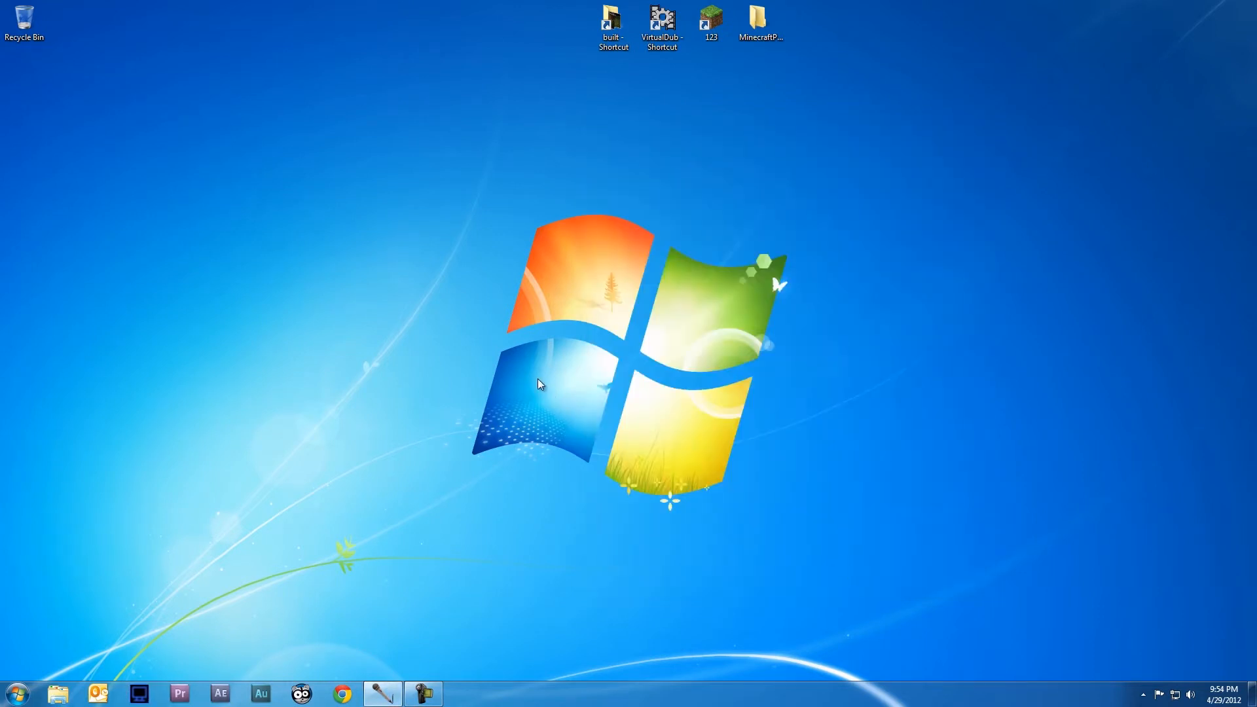
pyautogui.click(715, 24)
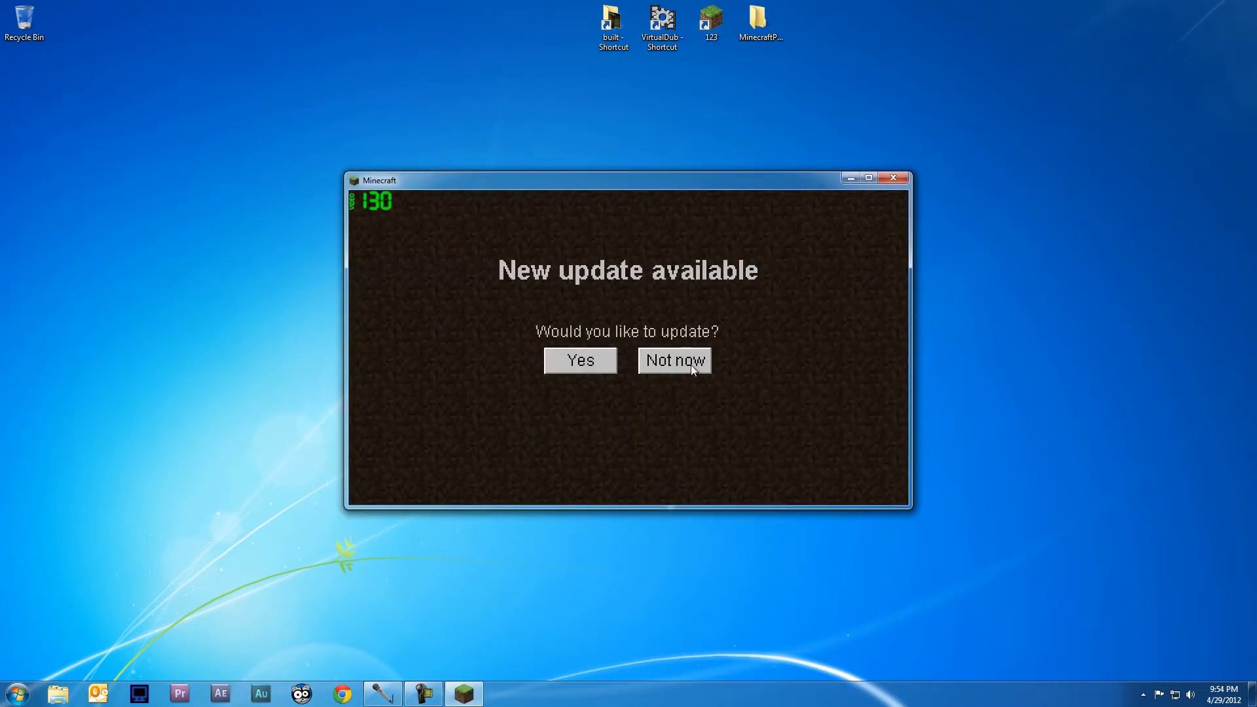
pyautogui.click(691, 365)
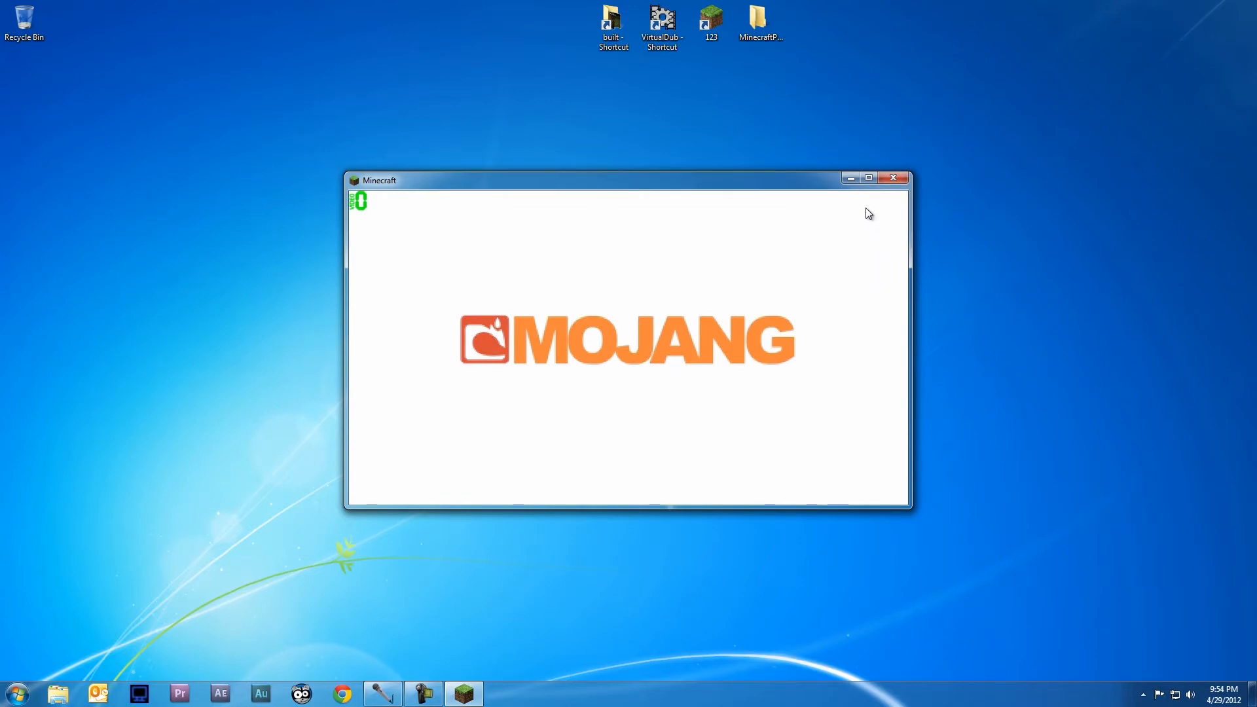
pyautogui.click(869, 178)
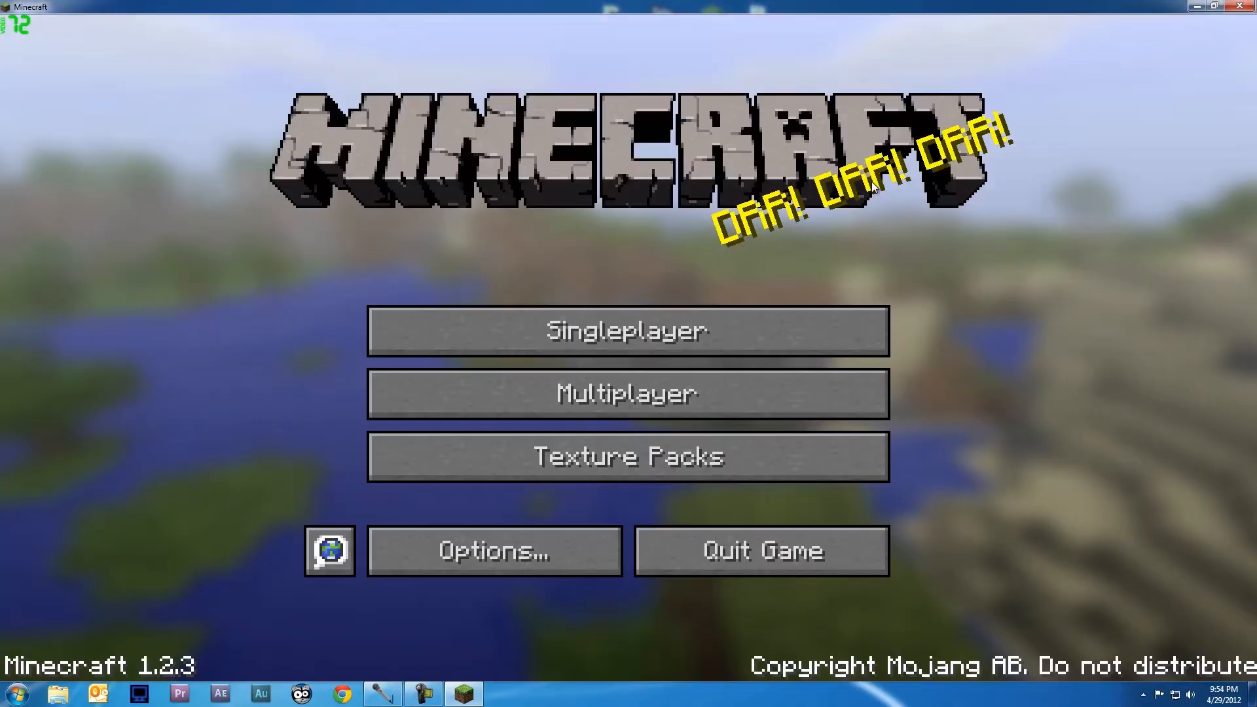
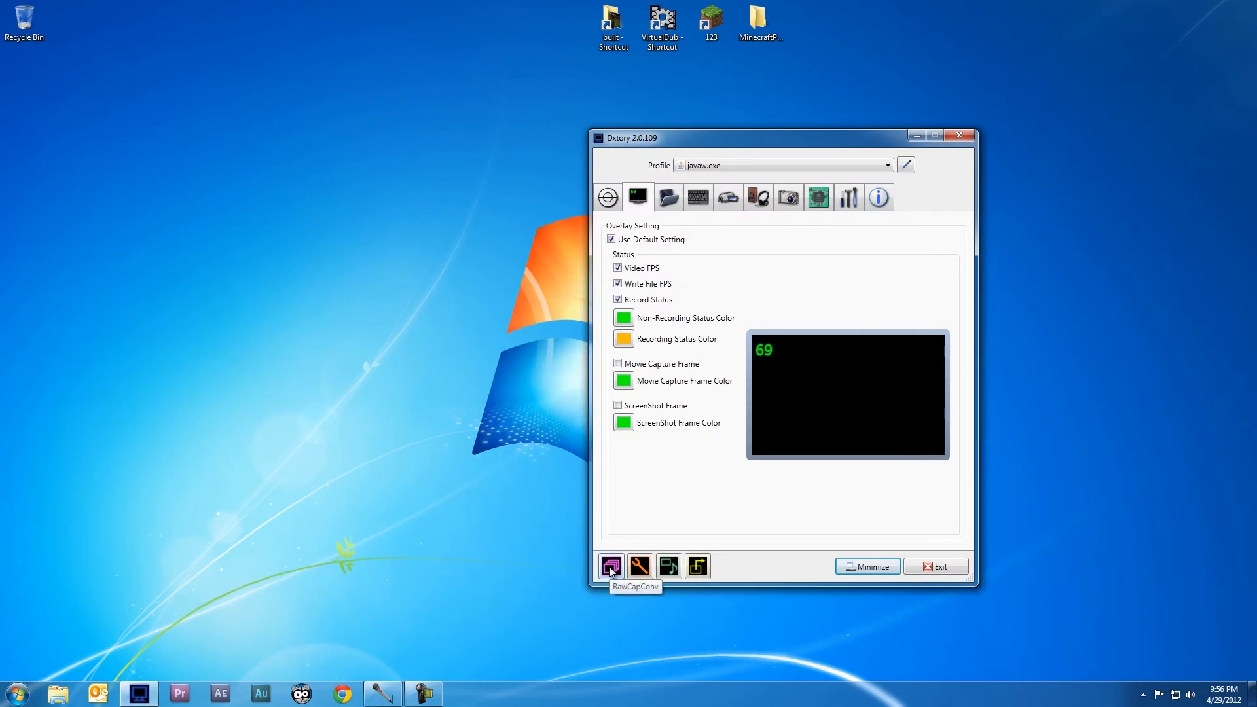
pyautogui.click(611, 567)
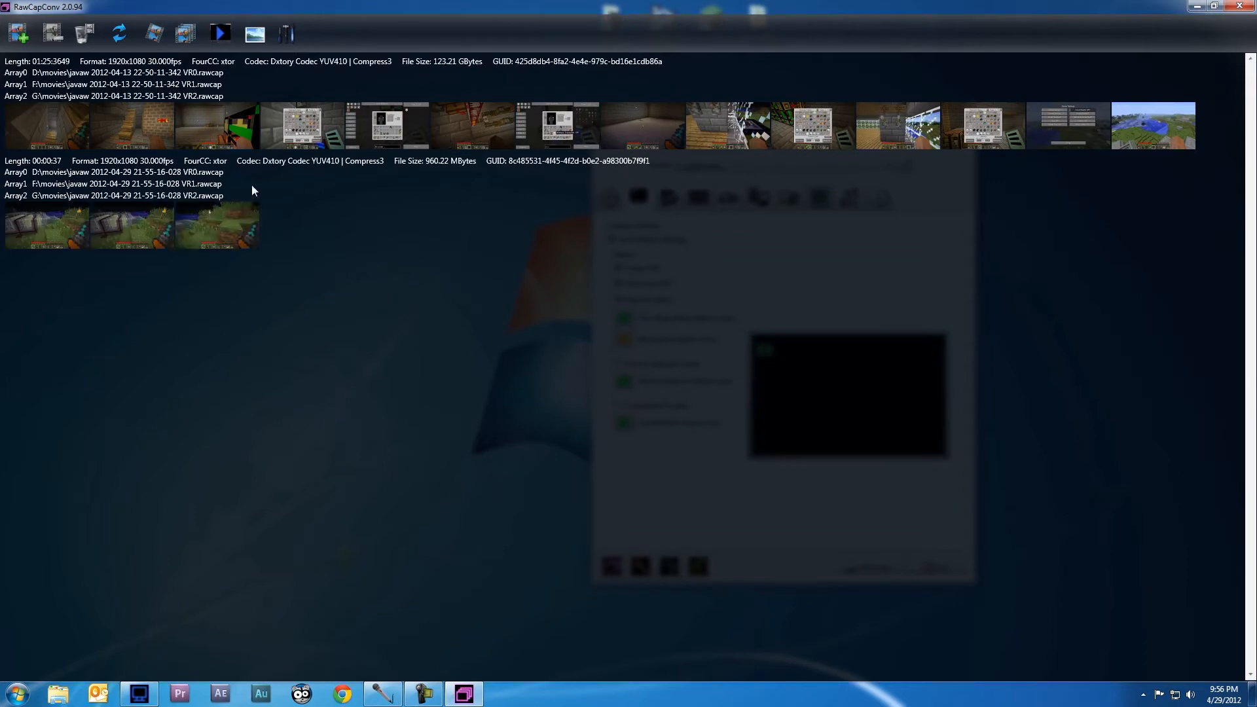
pyautogui.click(292, 118)
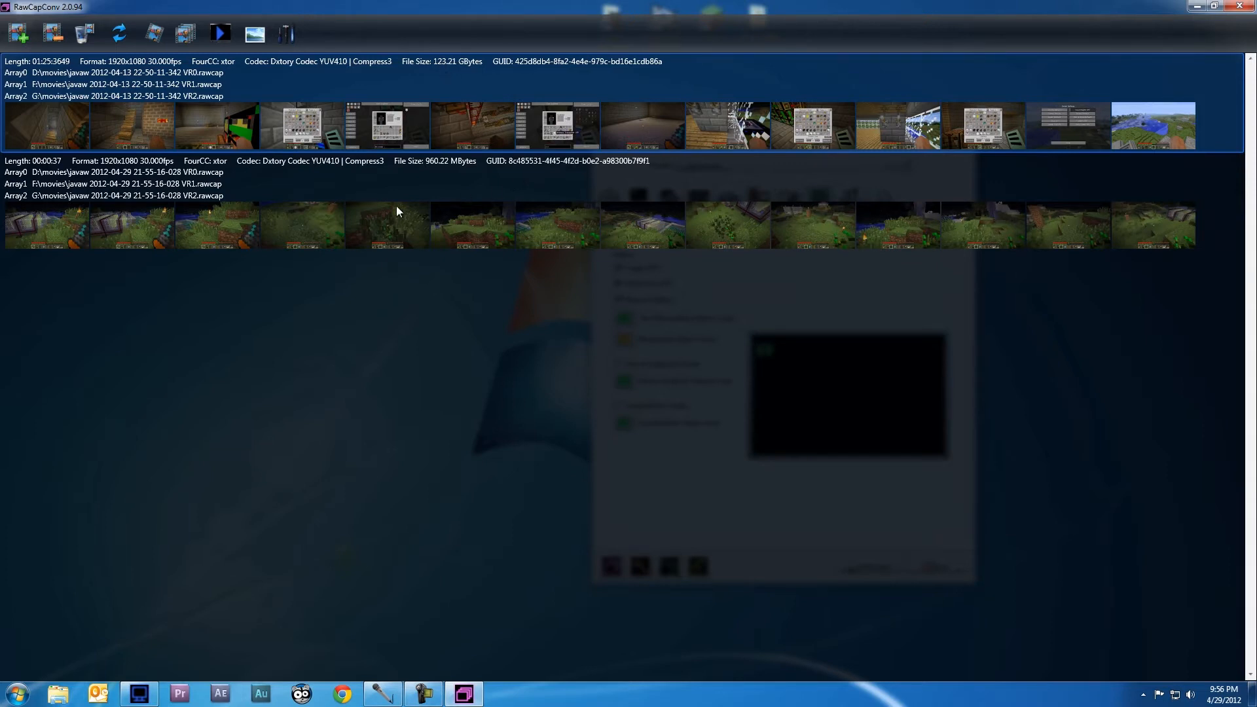
pyautogui.click(291, 243)
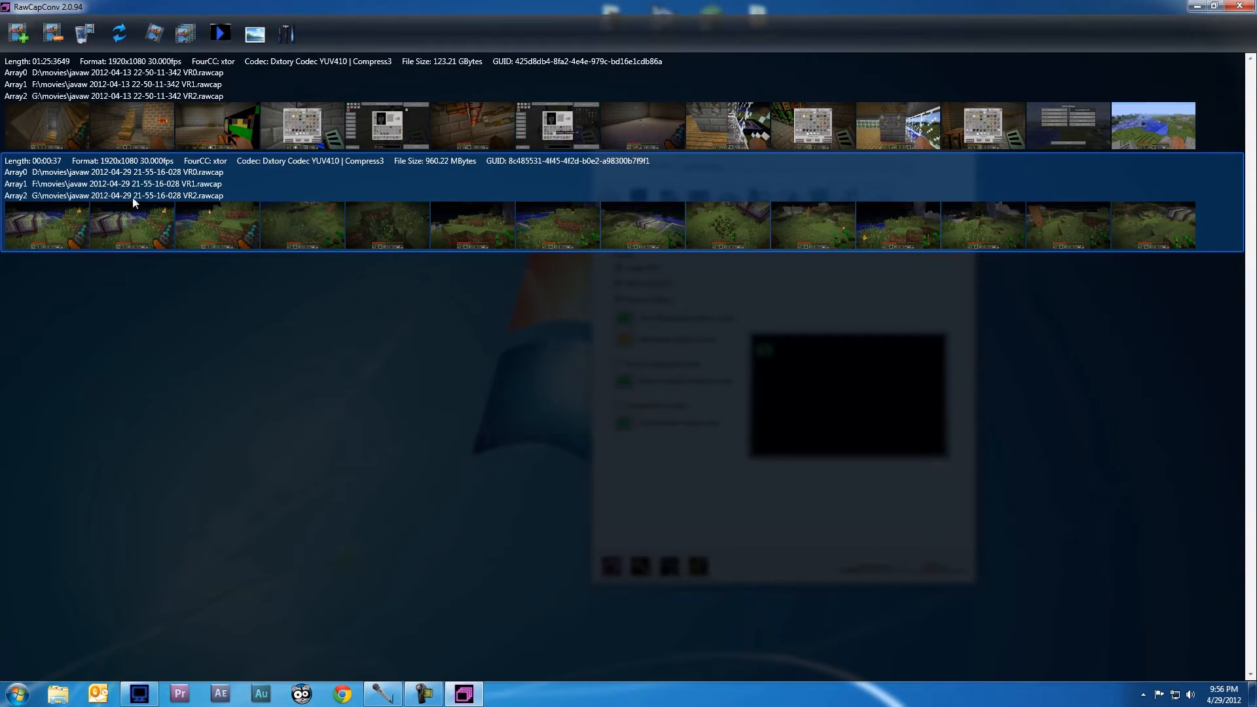
pyautogui.click(229, 132)
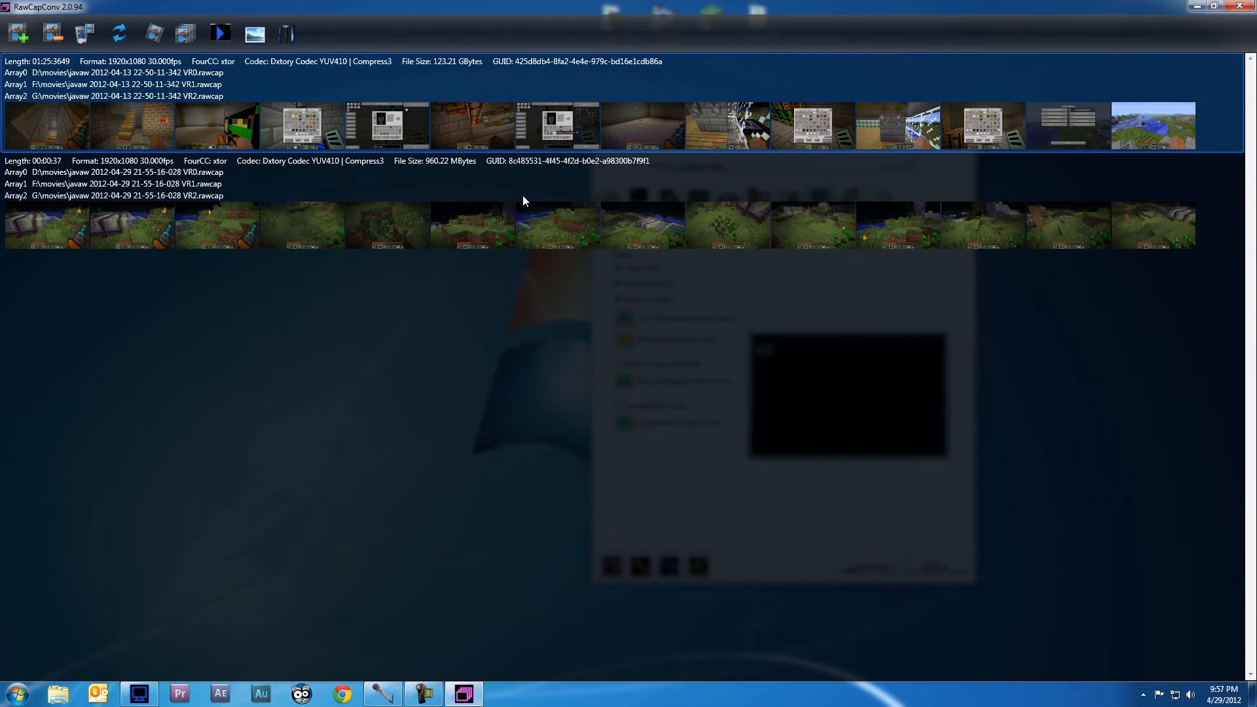
pyautogui.click(305, 229)
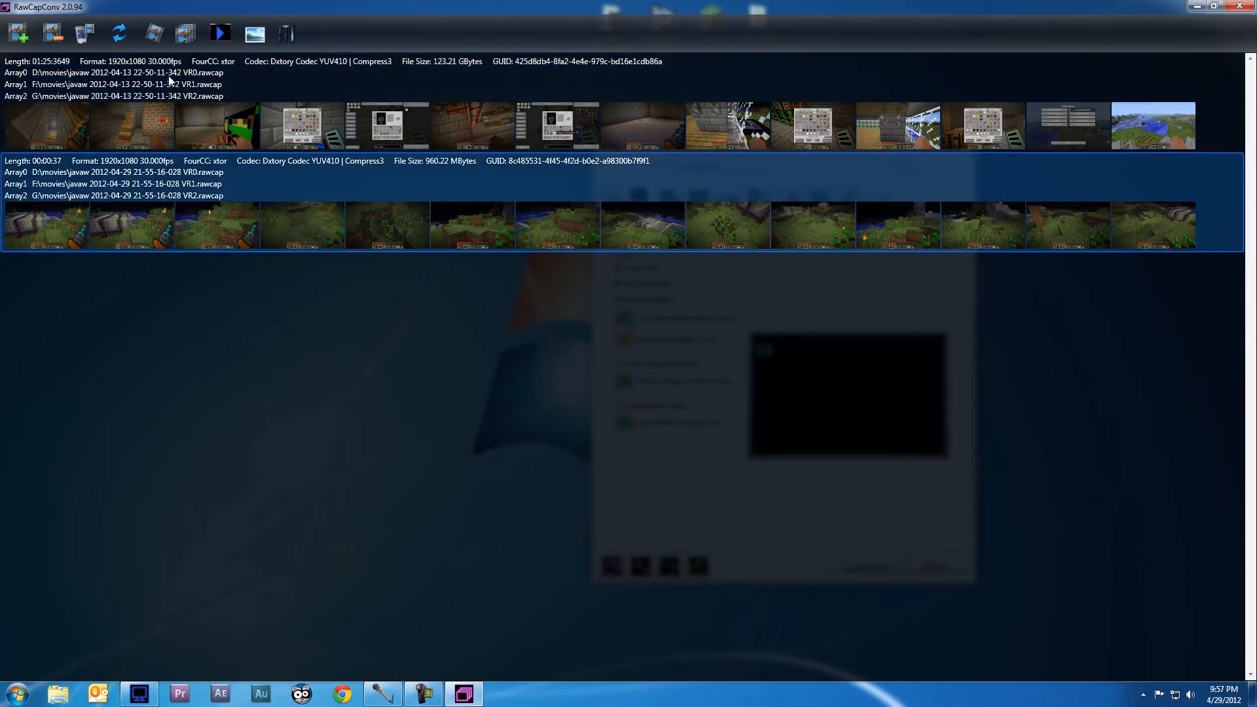
# Step: Build the selected recording into an AVI with its preview shown, and delete its raw capture files completely
pyautogui.click(155, 34)
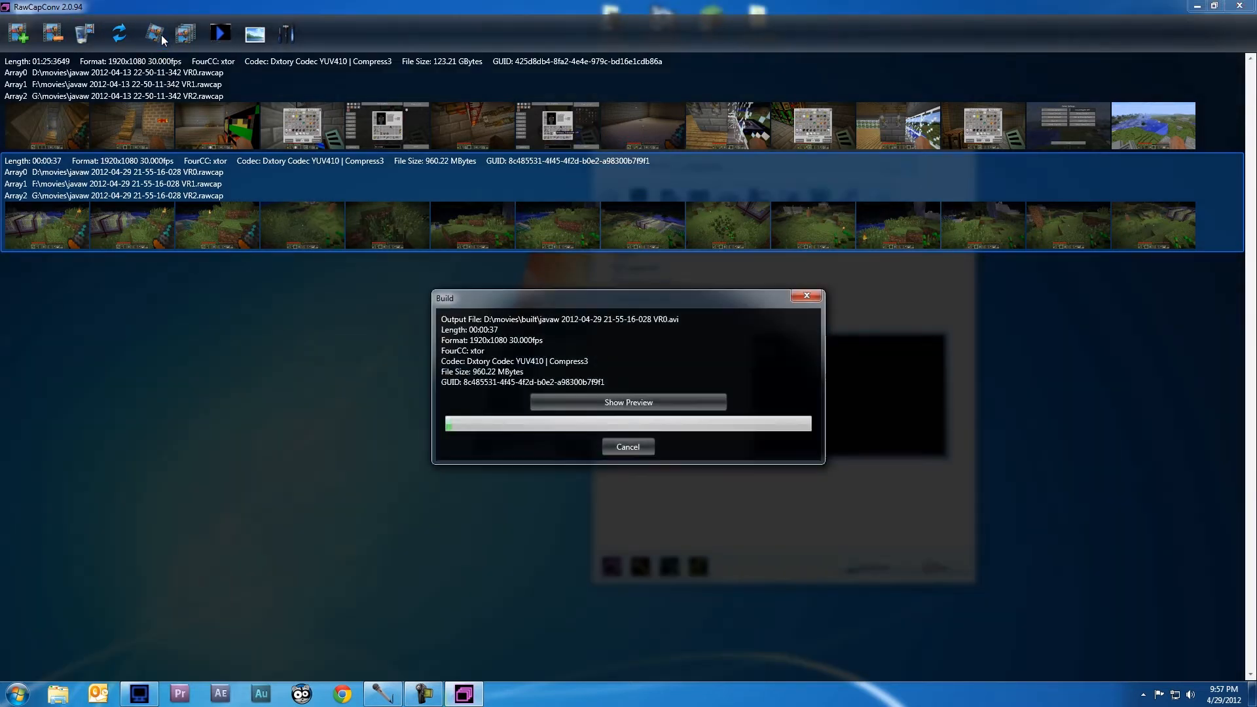
pyautogui.click(614, 402)
pyautogui.moveTo(654, 295); pyautogui.dragTo(653, 147)
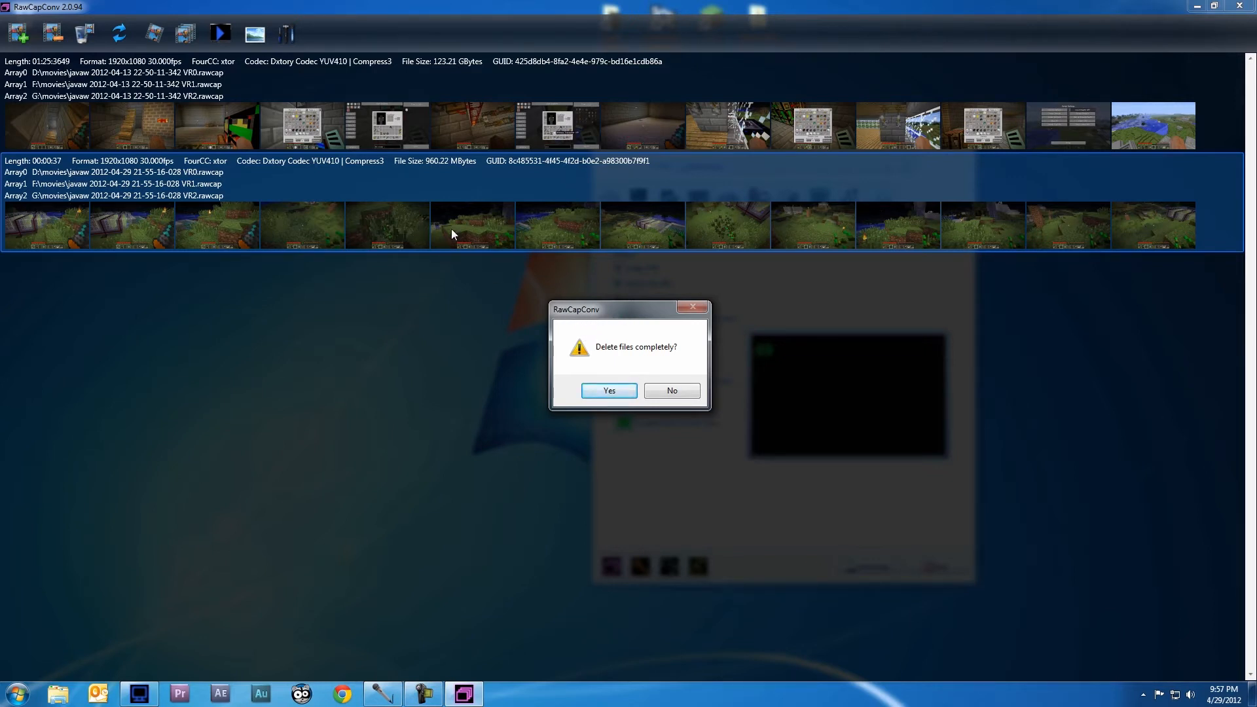
pyautogui.click(611, 391)
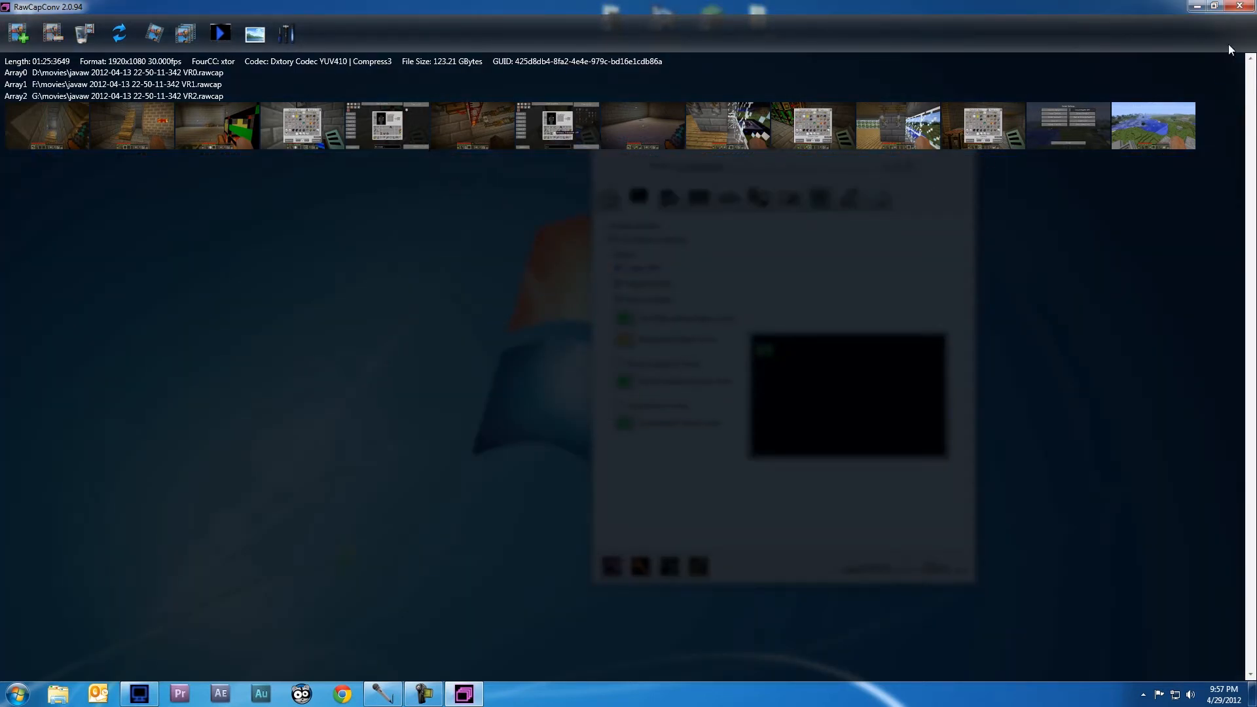
# Step: Close RawCapConv and exit Dxtory, and open the built folder holding the converted videos
pyautogui.click(643, 129)
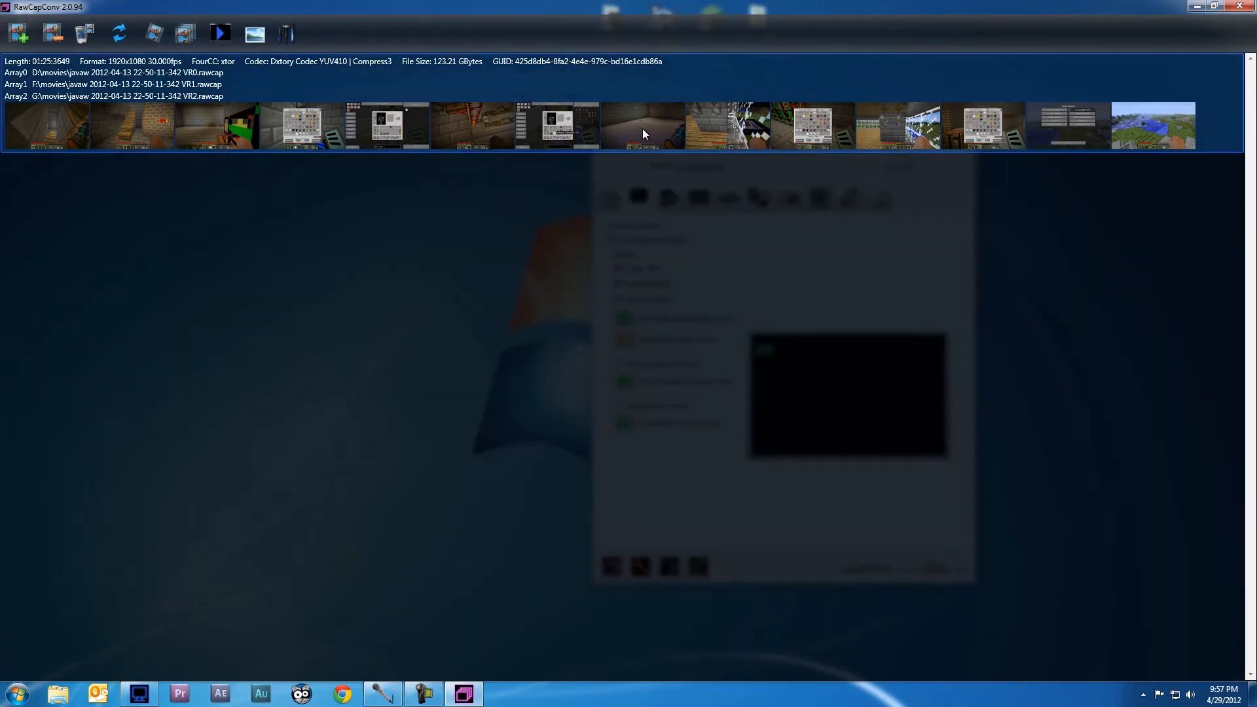
pyautogui.click(1213, 6)
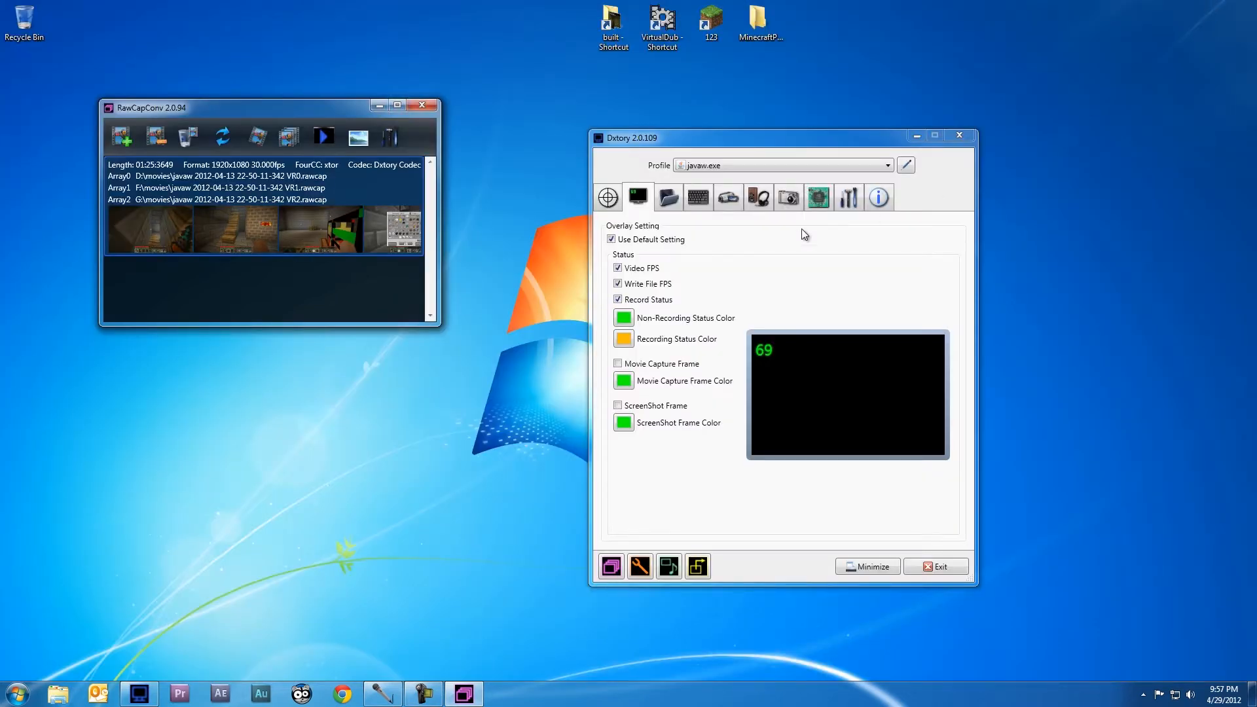
pyautogui.click(425, 104)
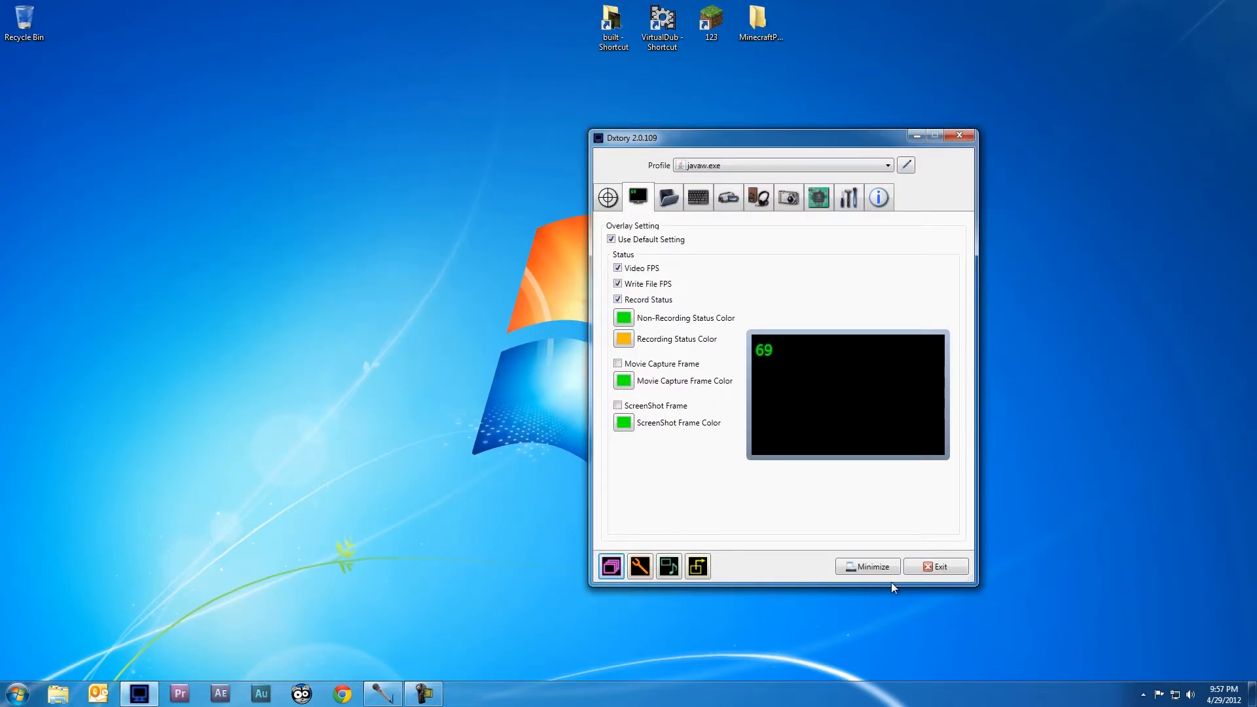
pyautogui.click(935, 564)
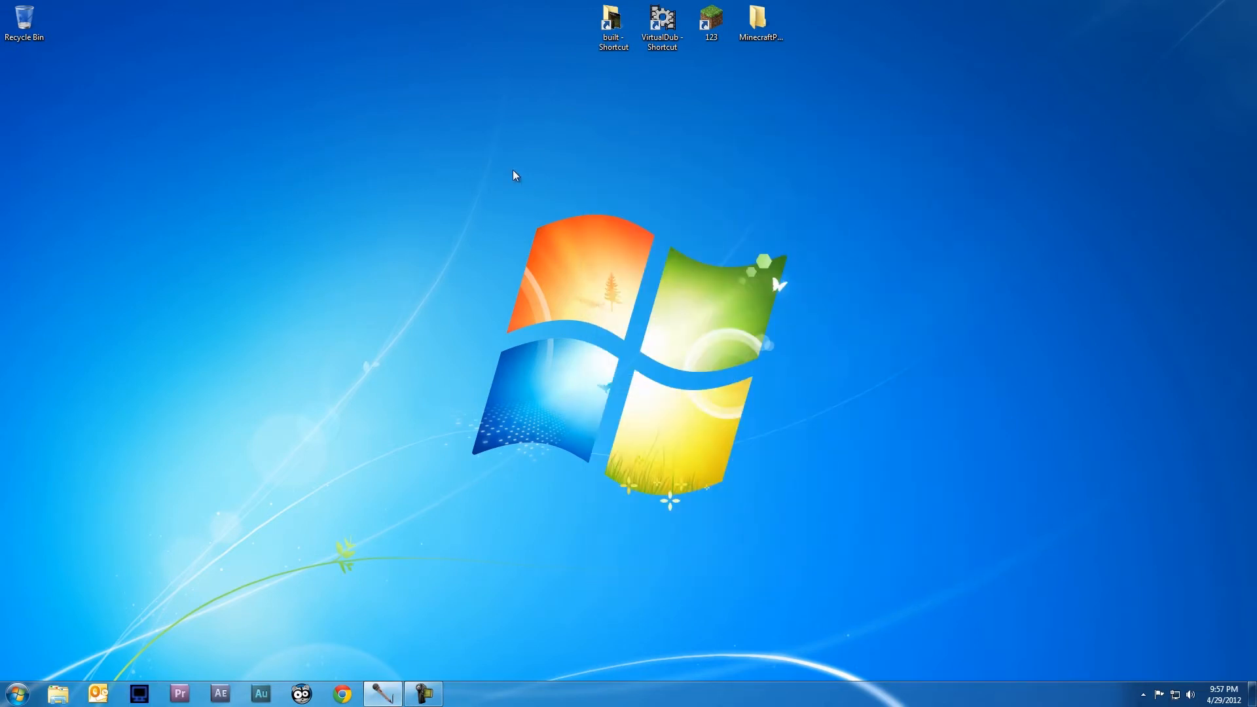
pyautogui.doubleClick(614, 23)
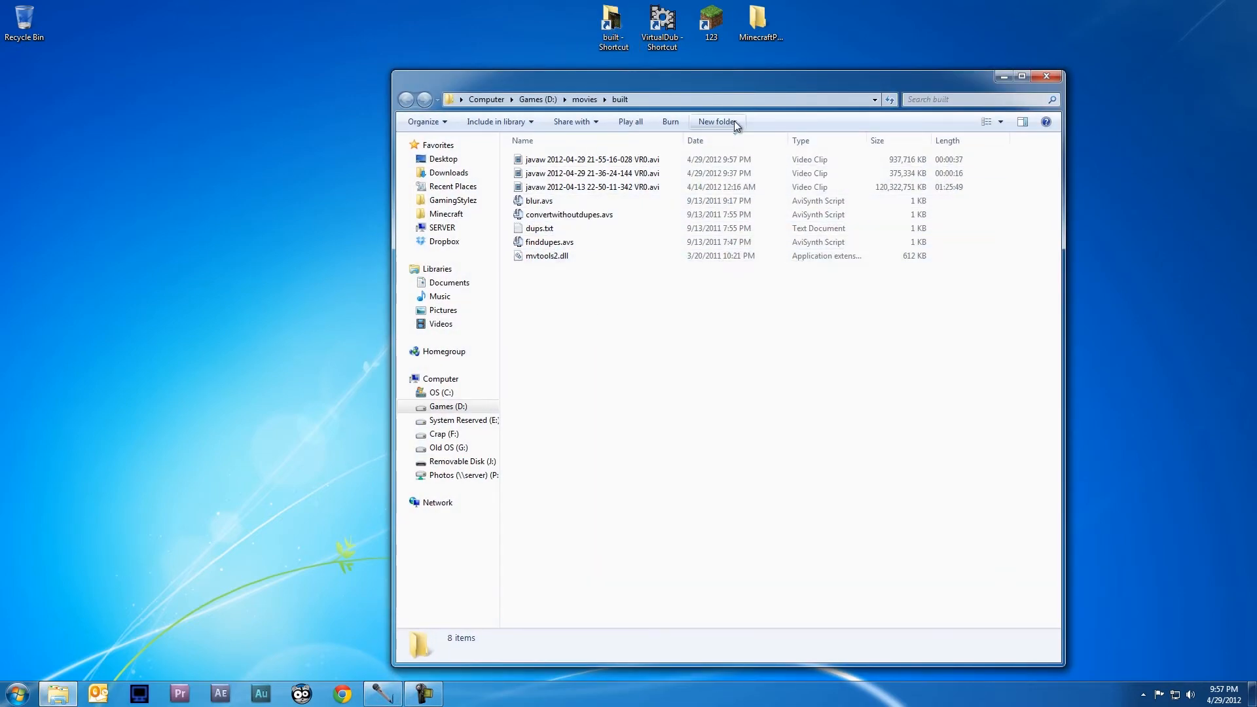
# Step: Launch VirtualDub and arrange its window side by side with the built folder window
pyautogui.moveTo(733, 80); pyautogui.dragTo(0, 92)
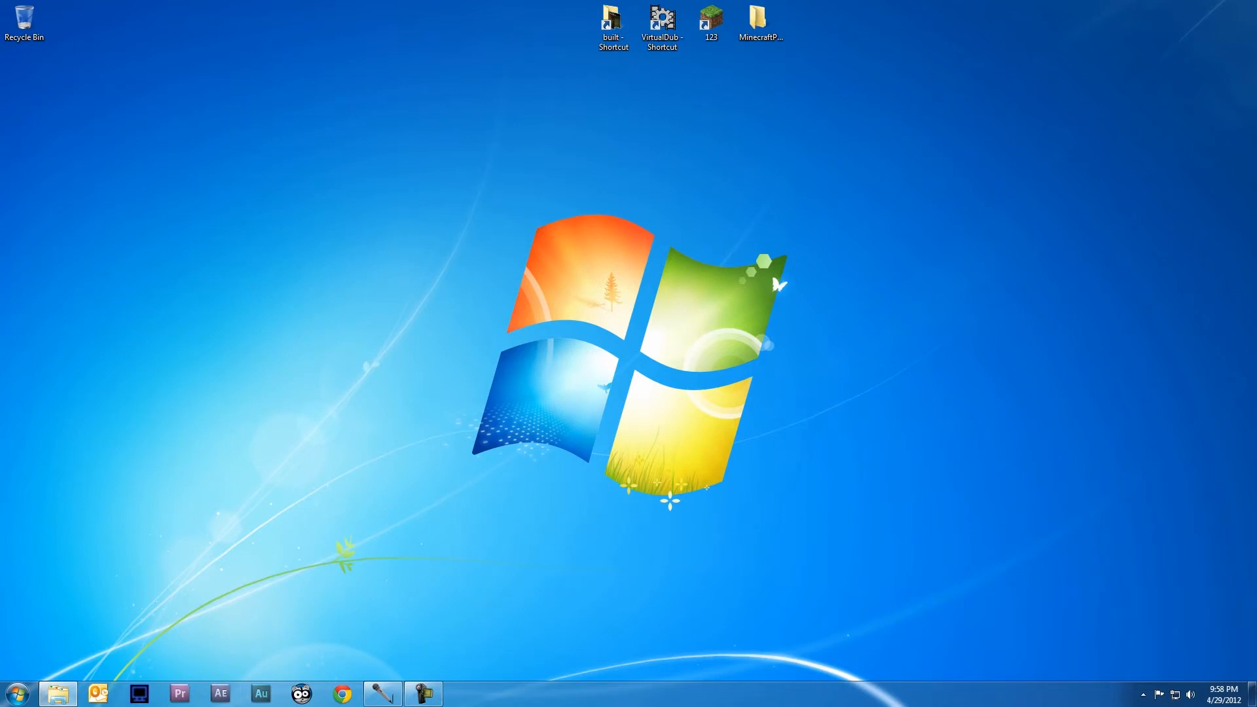
pyautogui.doubleClick(674, 31)
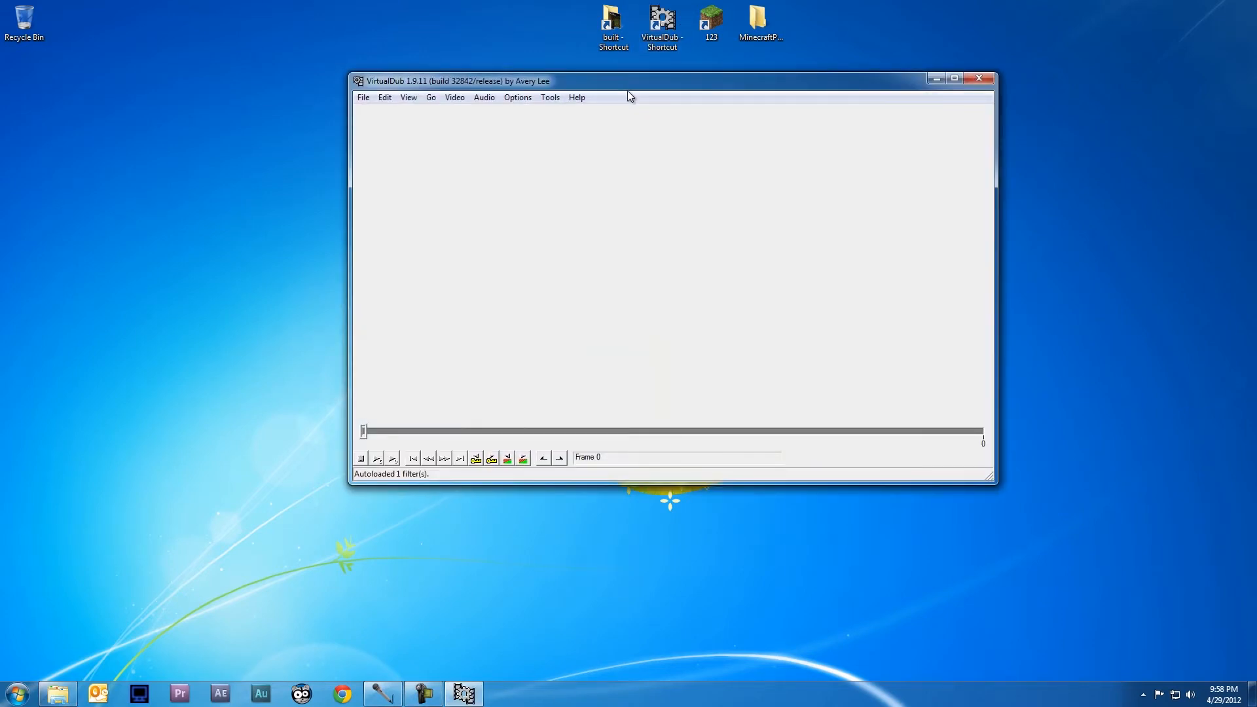
pyautogui.moveTo(631, 84); pyautogui.dragTo(724, 146)
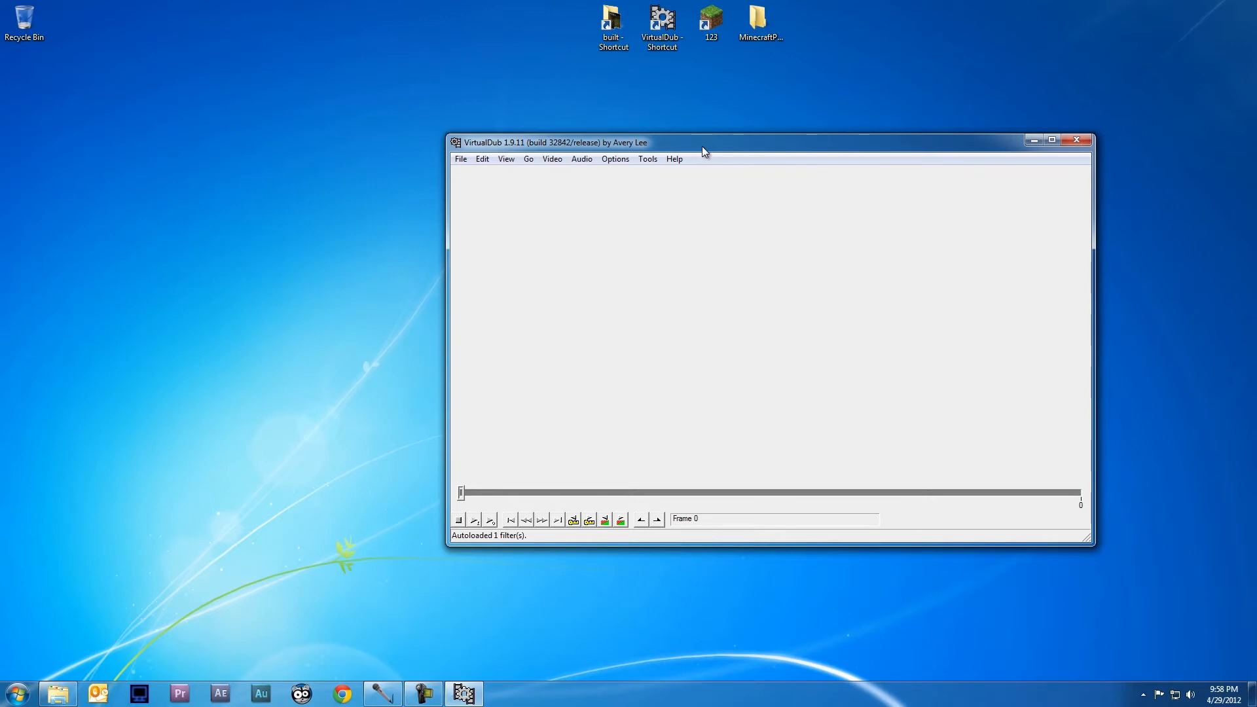
pyautogui.moveTo(701, 146); pyautogui.dragTo(1256, 151)
pyautogui.moveTo(0, 128); pyautogui.dragTo(406, 125)
pyautogui.press('super+Left')
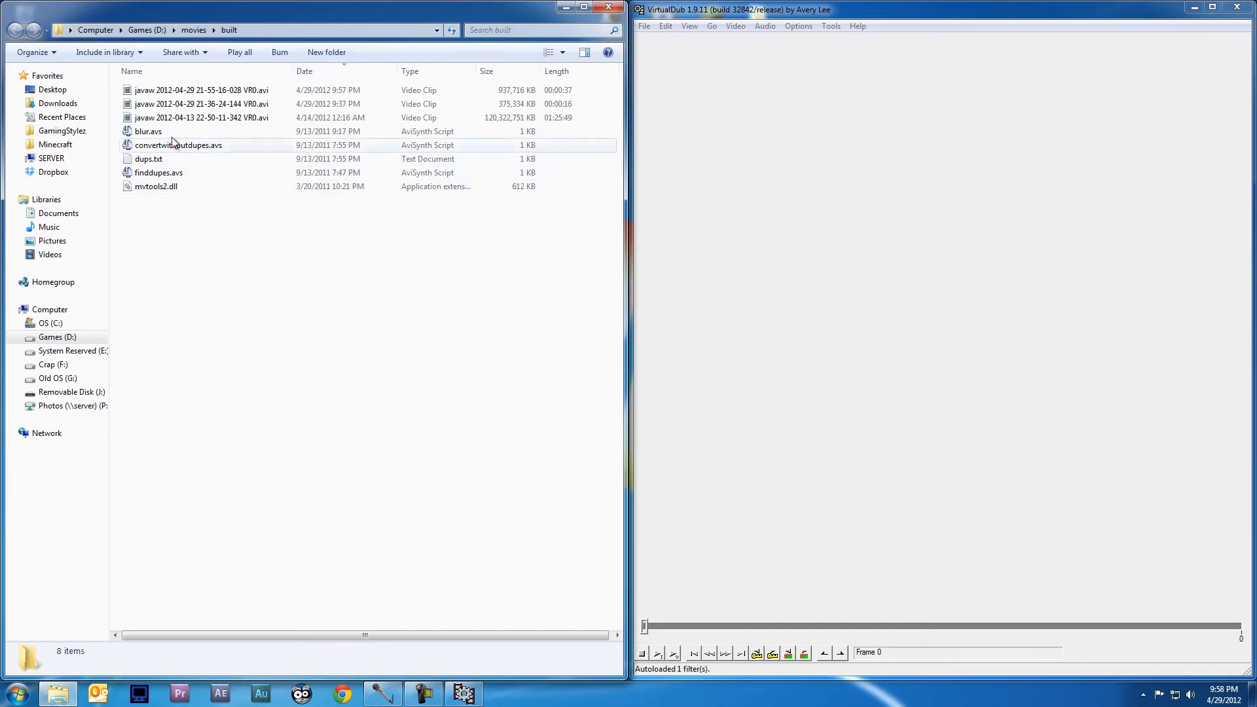
pyautogui.click(191, 94)
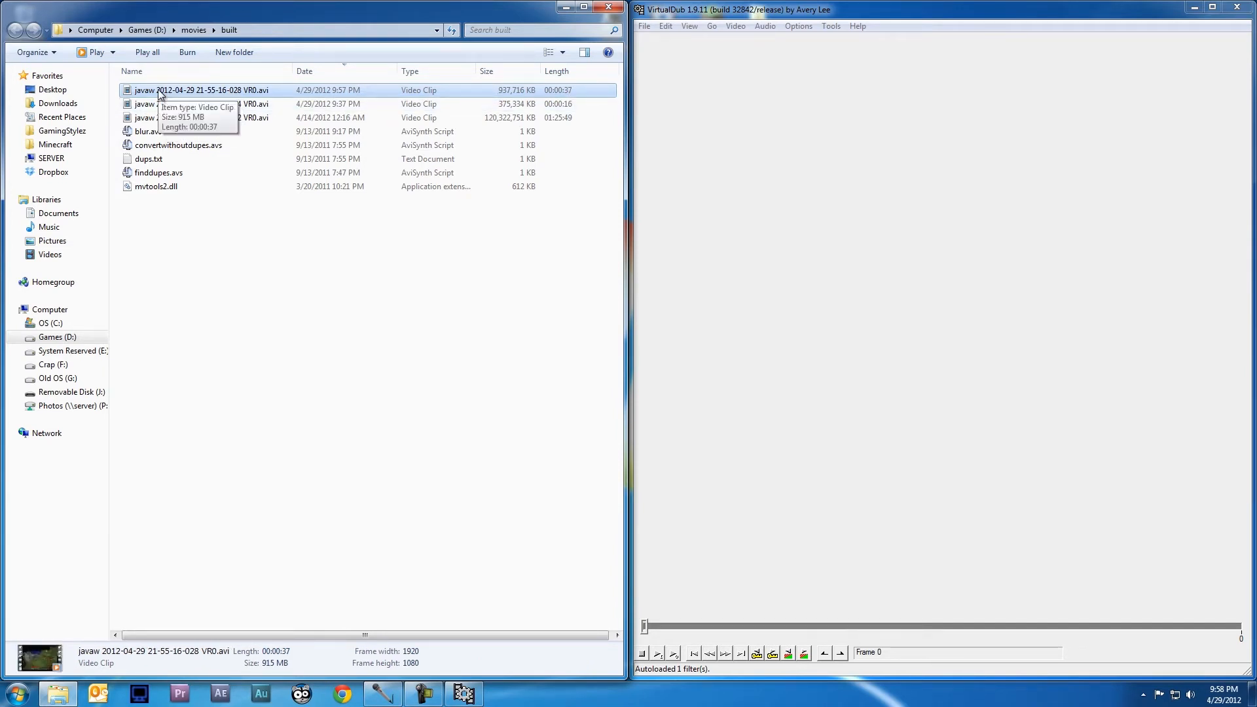
pyautogui.moveTo(159, 94); pyautogui.dragTo(815, 181)
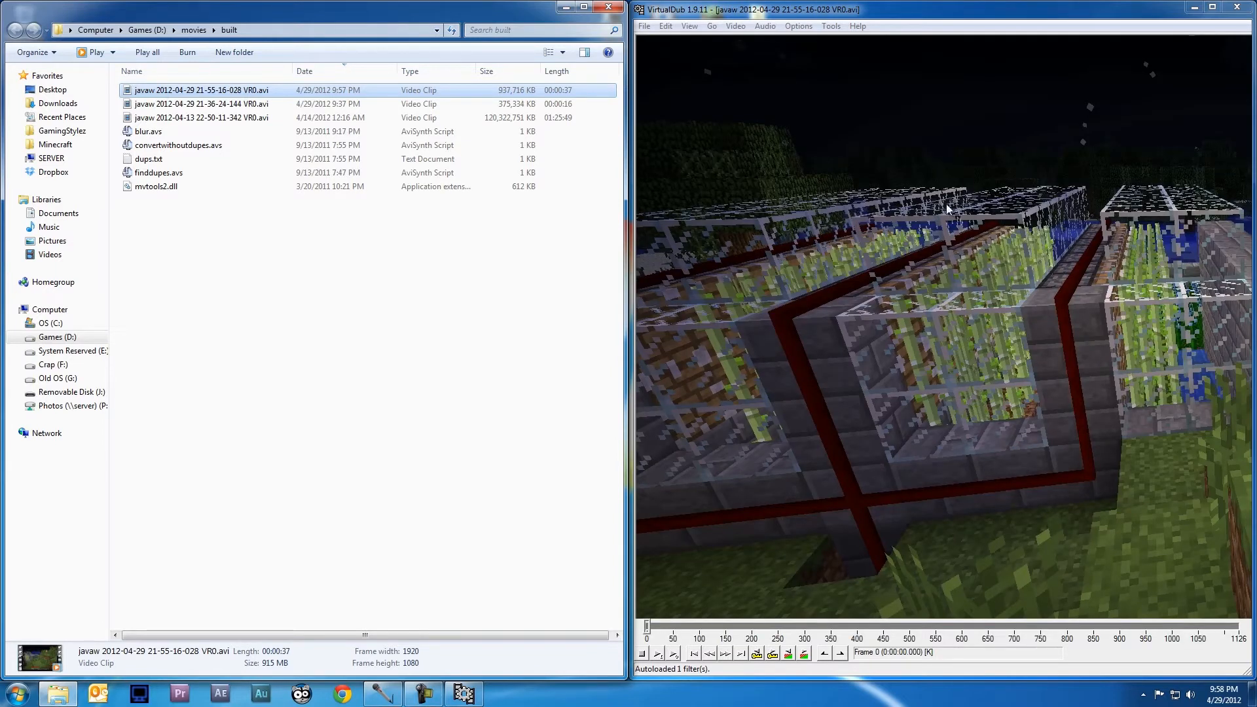
pyautogui.click(608, 7)
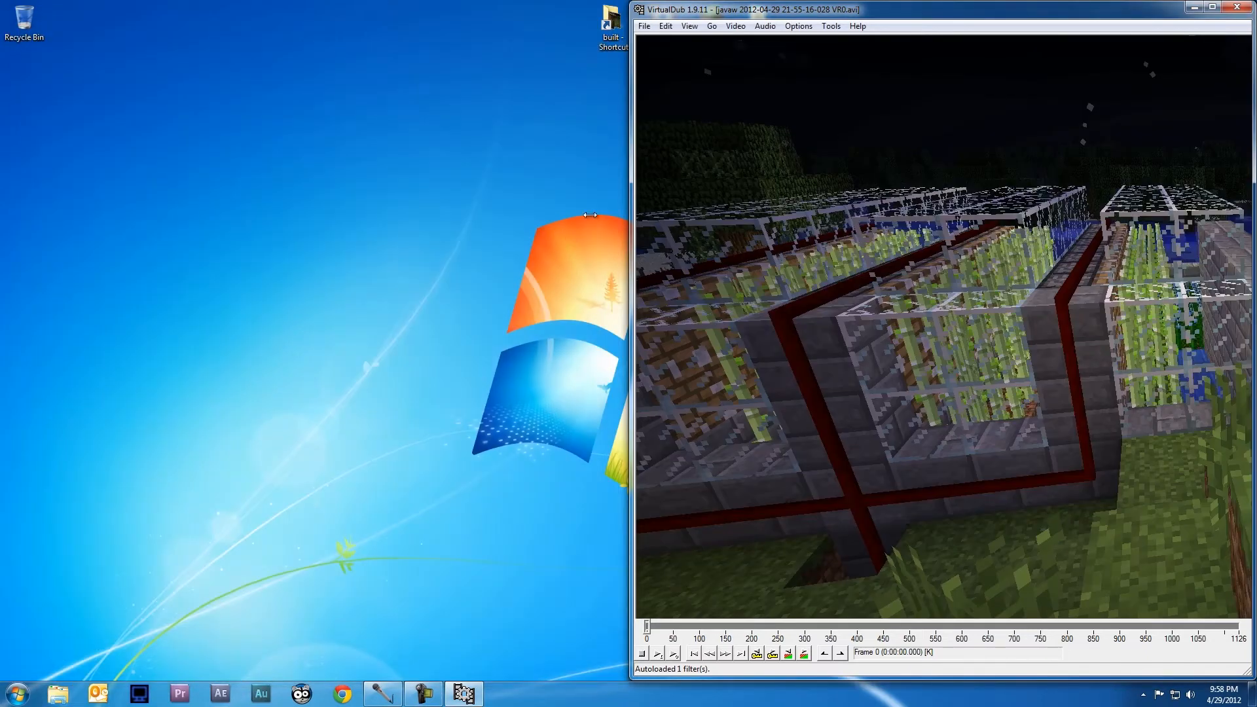
pyautogui.doubleClick(954, 10)
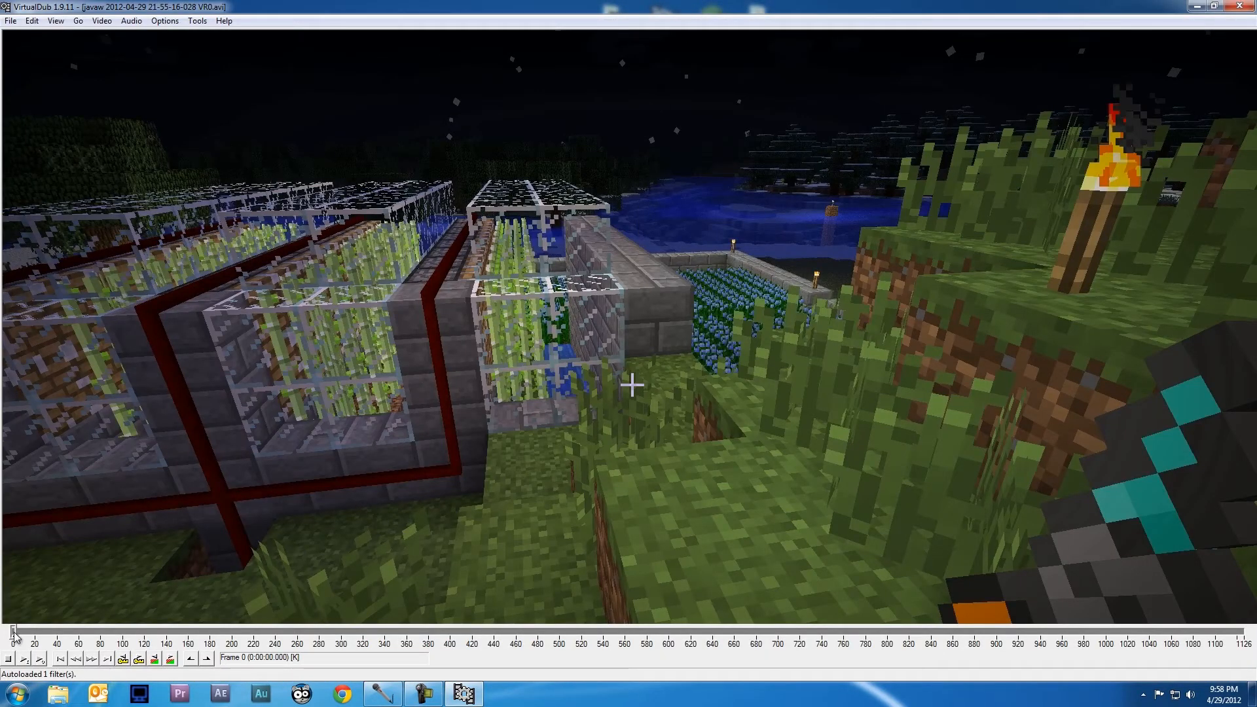
pyautogui.moveTo(13, 630)
pyautogui.mouseDown()
pyautogui.moveTo(182, 630)
pyautogui.moveTo(13, 633)
pyautogui.mouseUp()
# Step: Export the recording's Stream 2 source audio as a WAV file to the Desktop, keeping the suggested file name
pyautogui.click(131, 24)
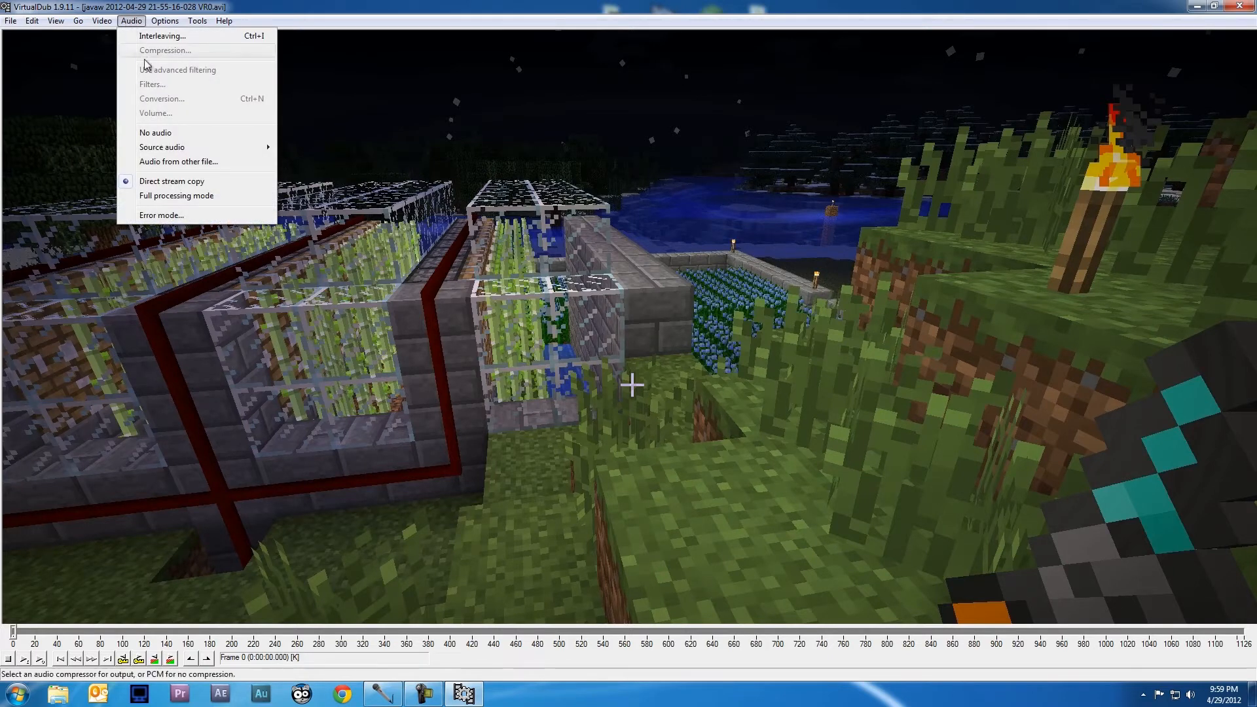
pyautogui.moveTo(210, 150)
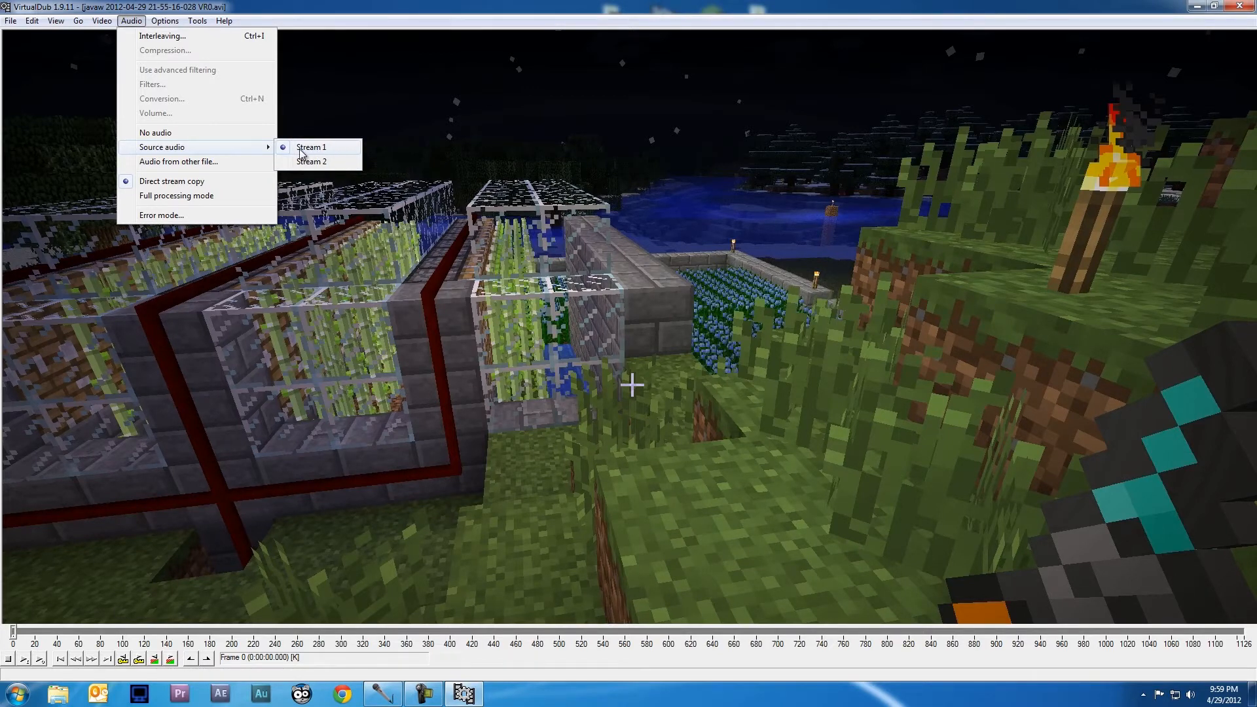
pyautogui.click(335, 163)
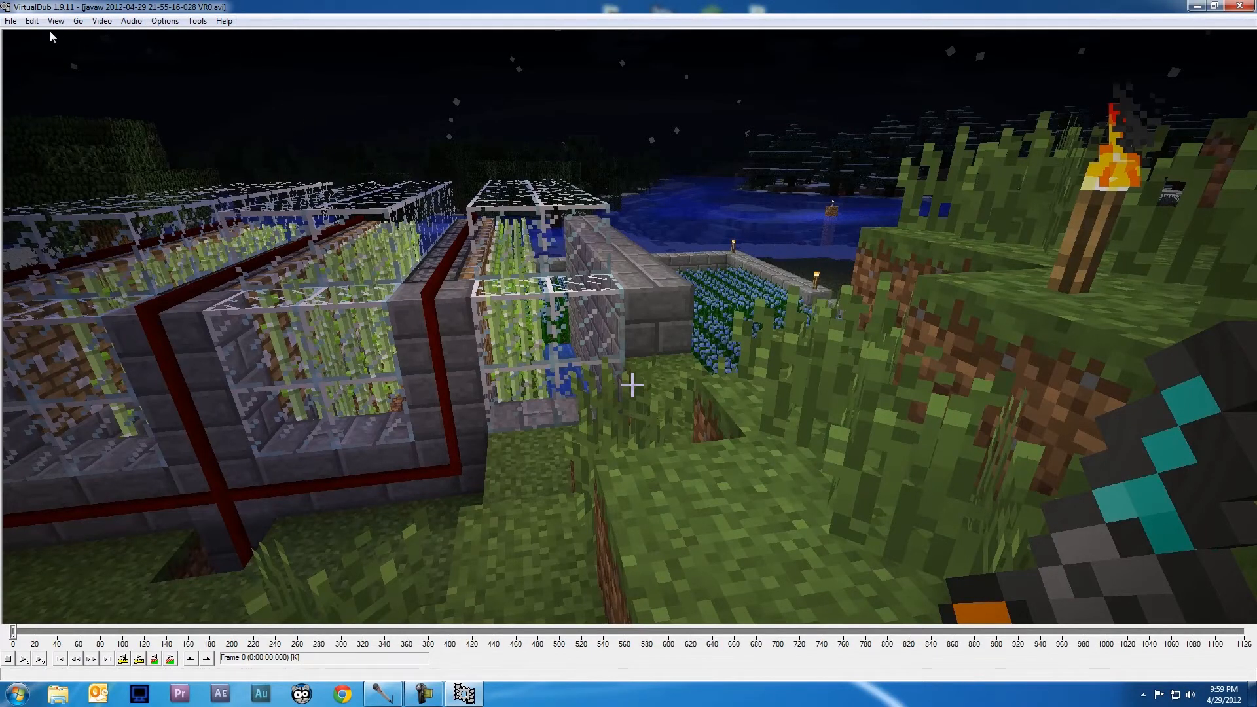
pyautogui.click(16, 20)
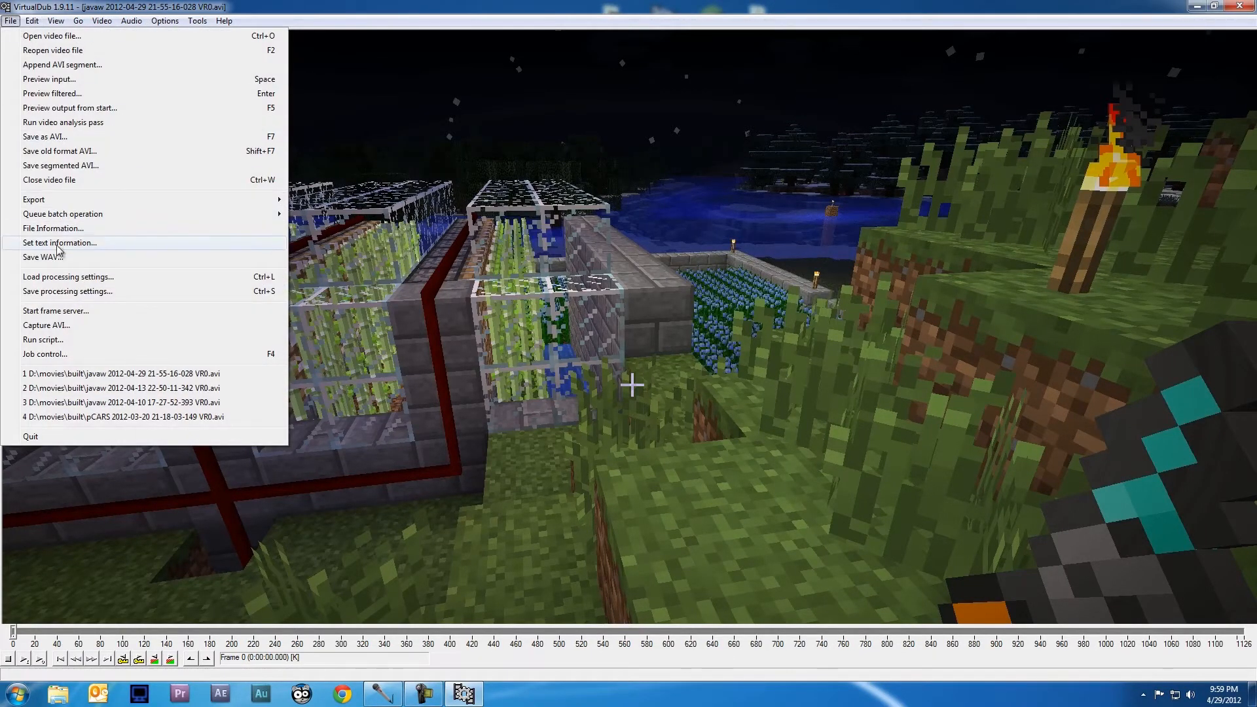
pyautogui.click(131, 257)
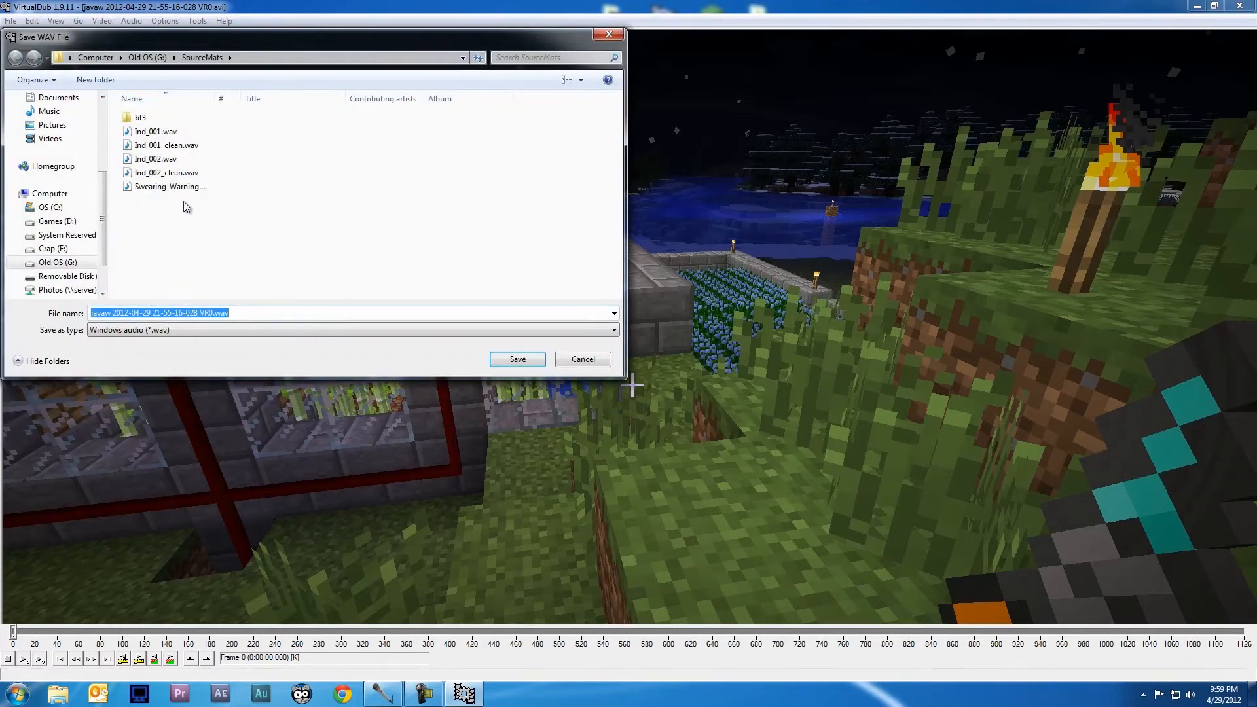
pyautogui.moveTo(103, 197); pyautogui.dragTo(104, 118)
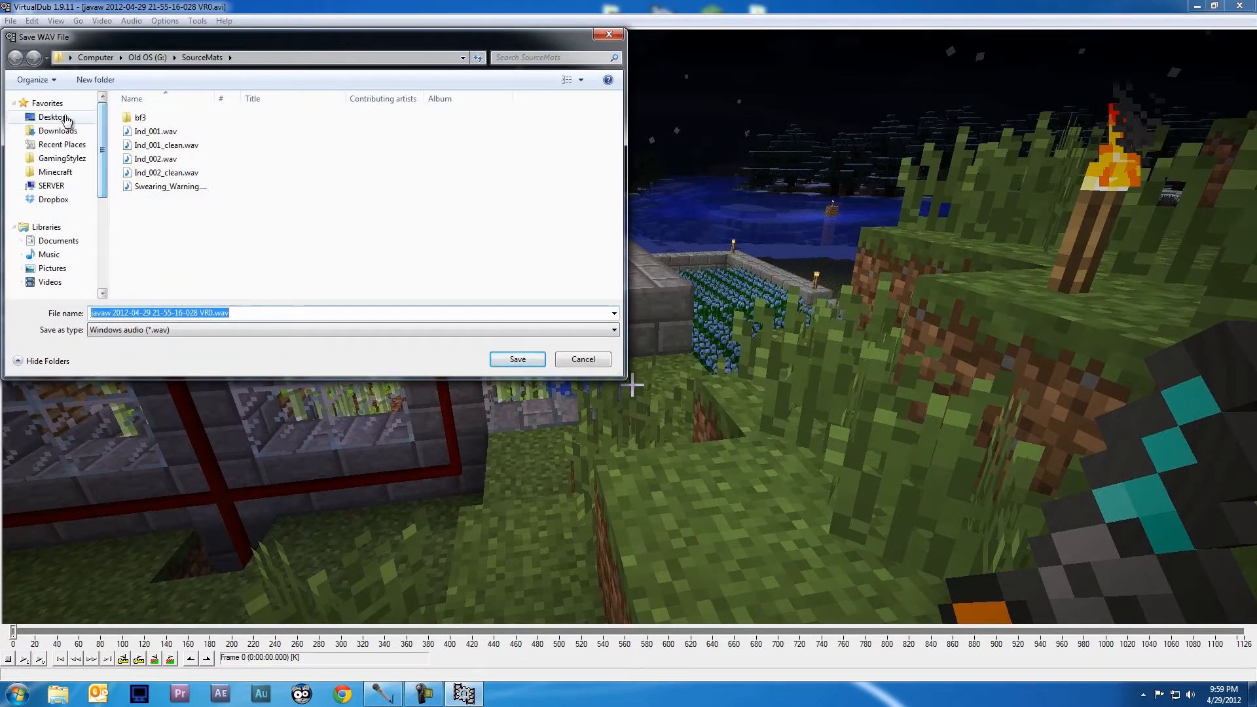
pyautogui.click(55, 116)
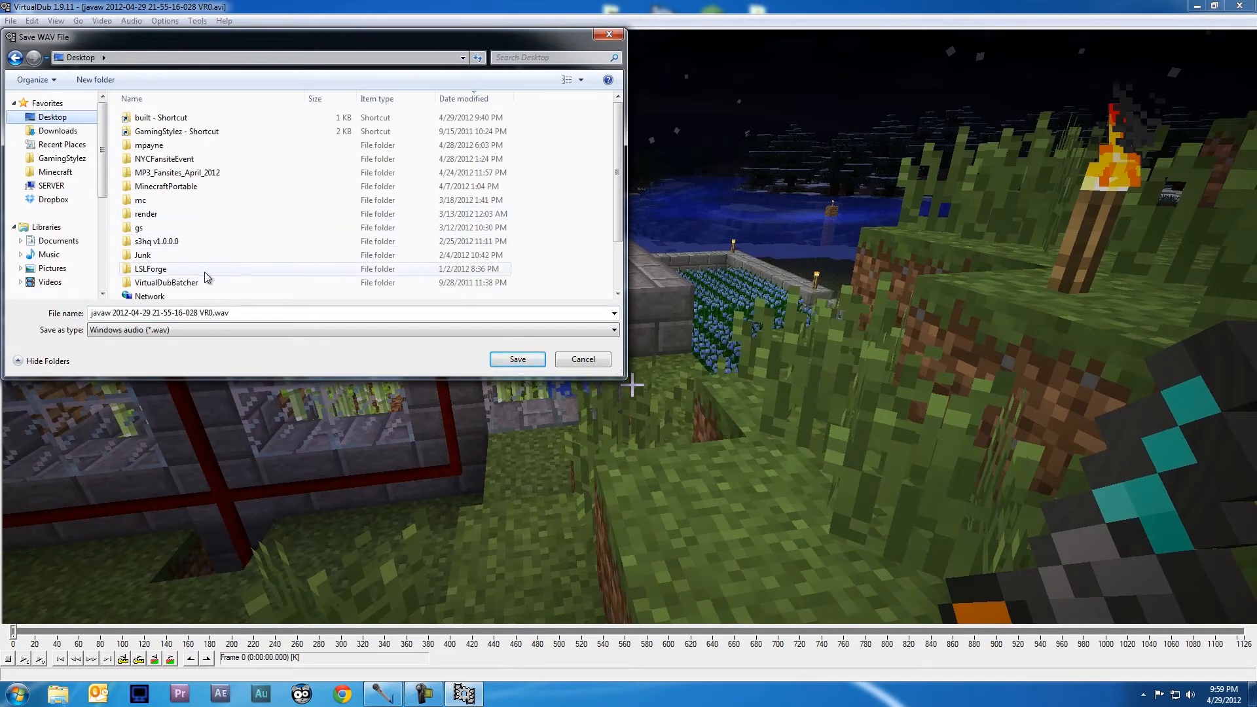
pyautogui.click(515, 360)
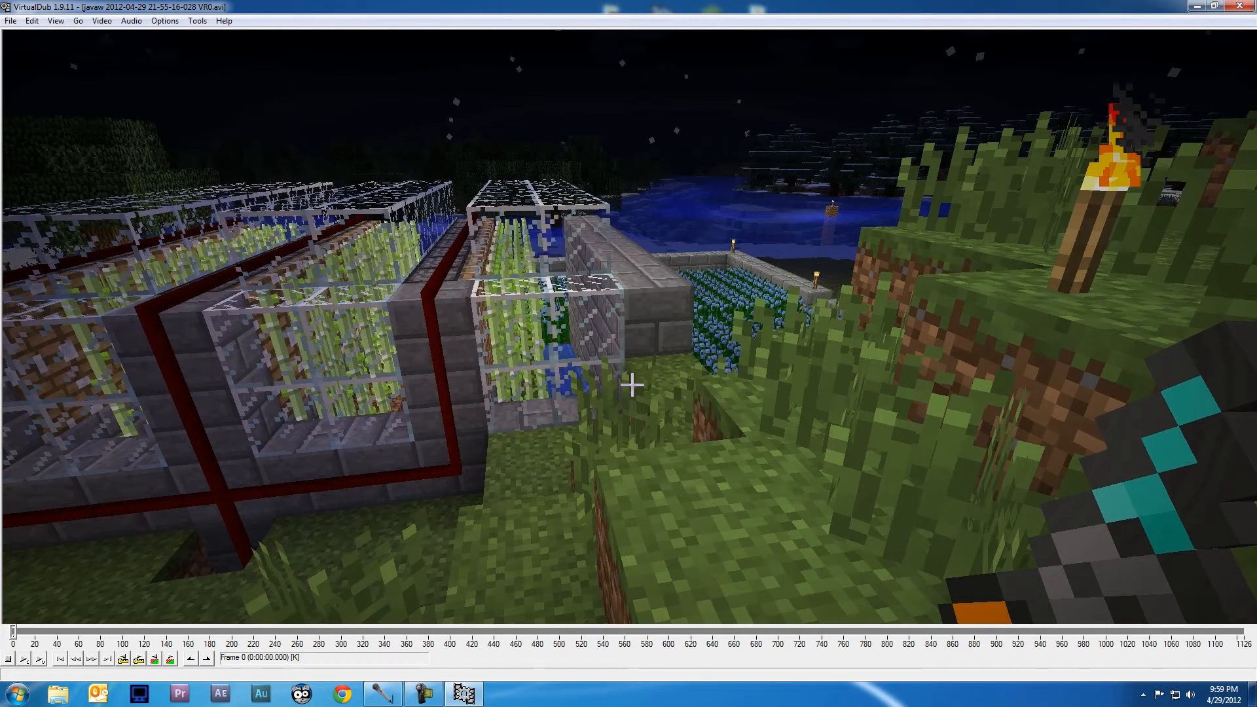
# Step: Switch the source audio to Stream 1 and set the video processing mode to Fast recompress
pyautogui.click(130, 21)
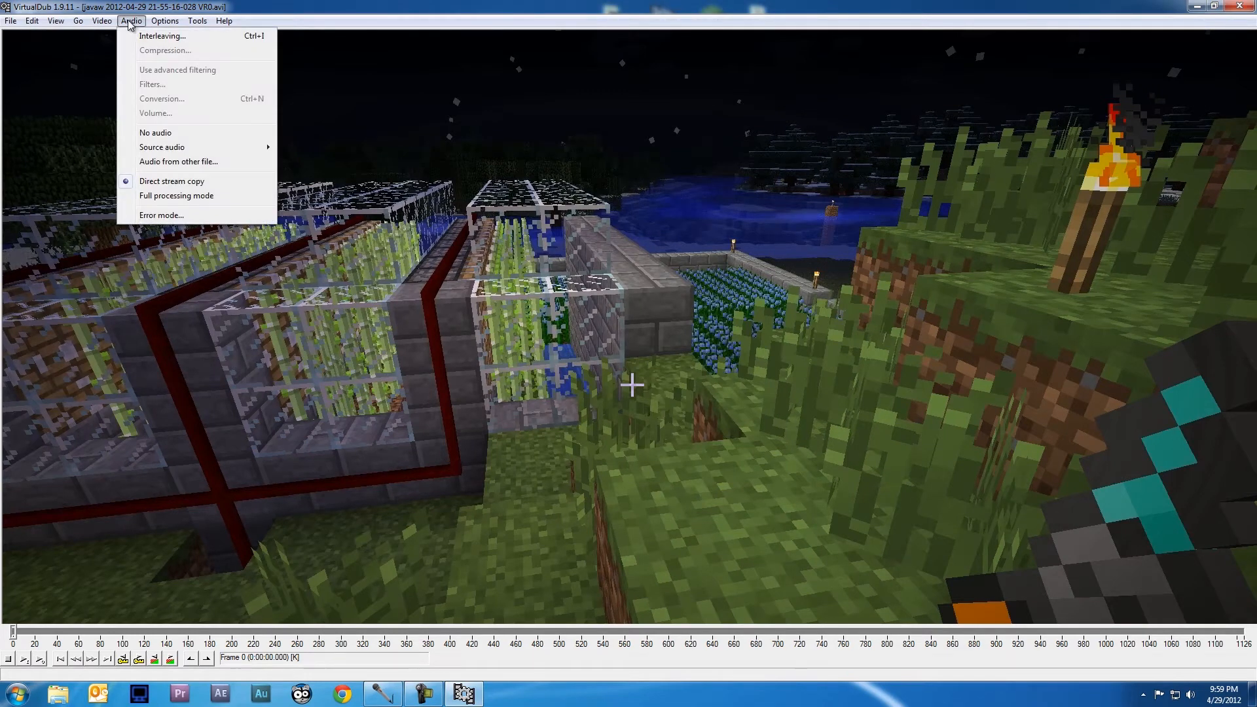
pyautogui.click(327, 148)
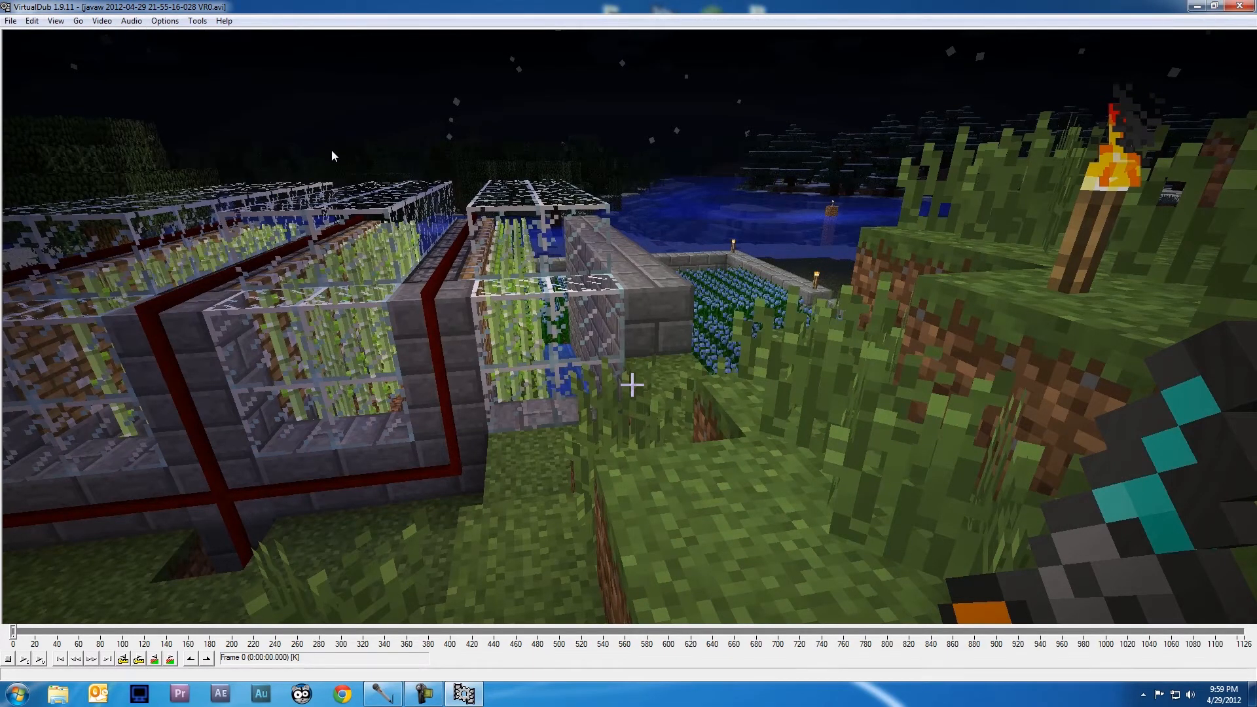
pyautogui.click(102, 21)
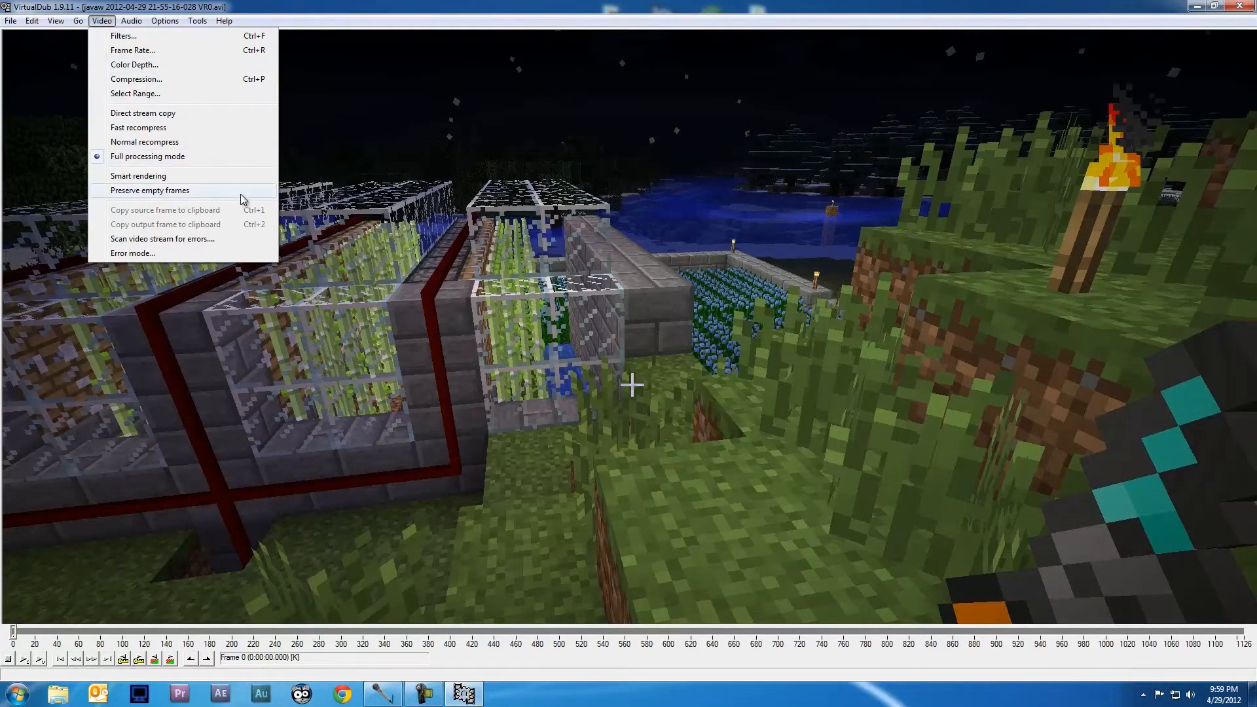
pyautogui.click(144, 128)
# Step: Set the video compression to Ut Video Codec YUV420 (ULY0) x86
pyautogui.click(102, 21)
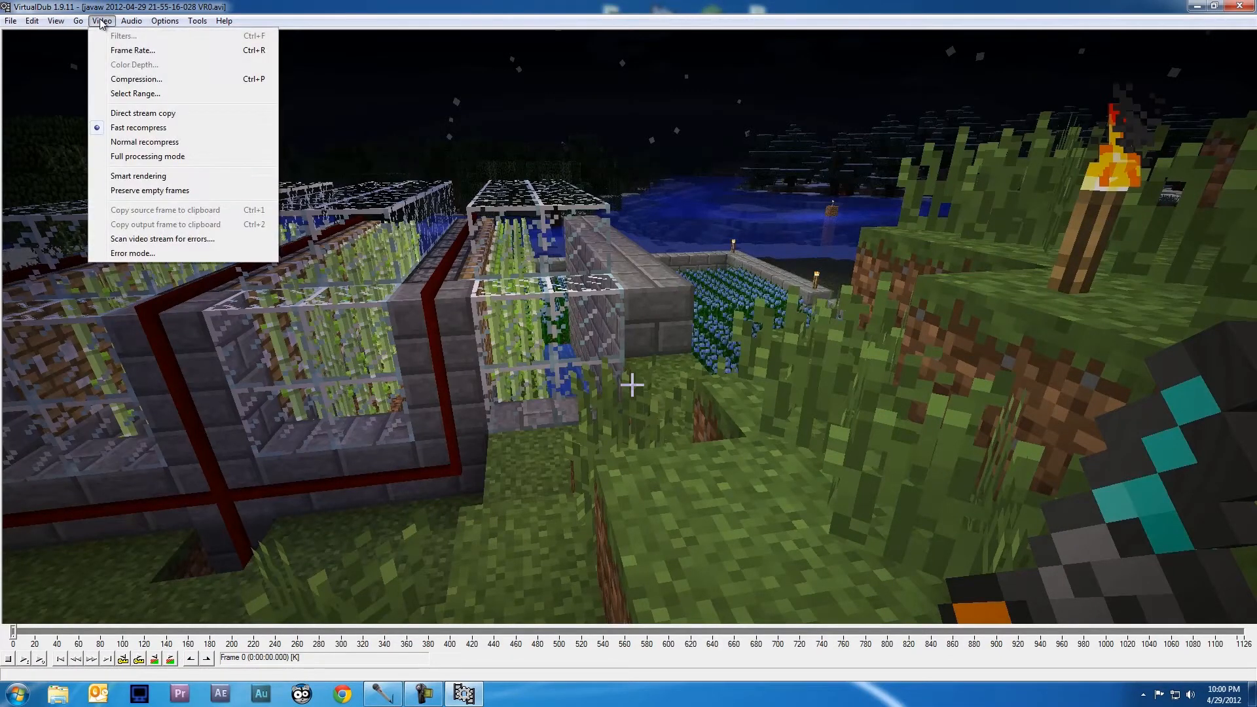
pyautogui.click(188, 80)
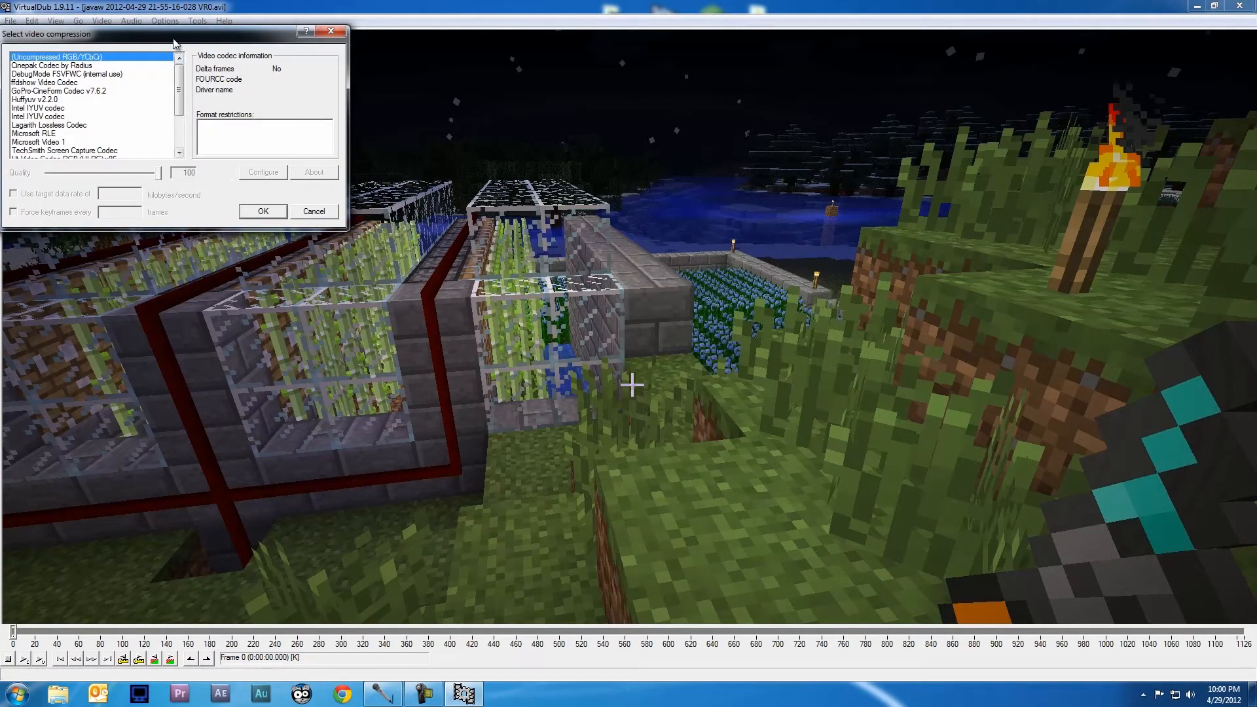
pyautogui.moveTo(174, 37); pyautogui.dragTo(266, 118)
pyautogui.moveTo(274, 175); pyautogui.dragTo(274, 204)
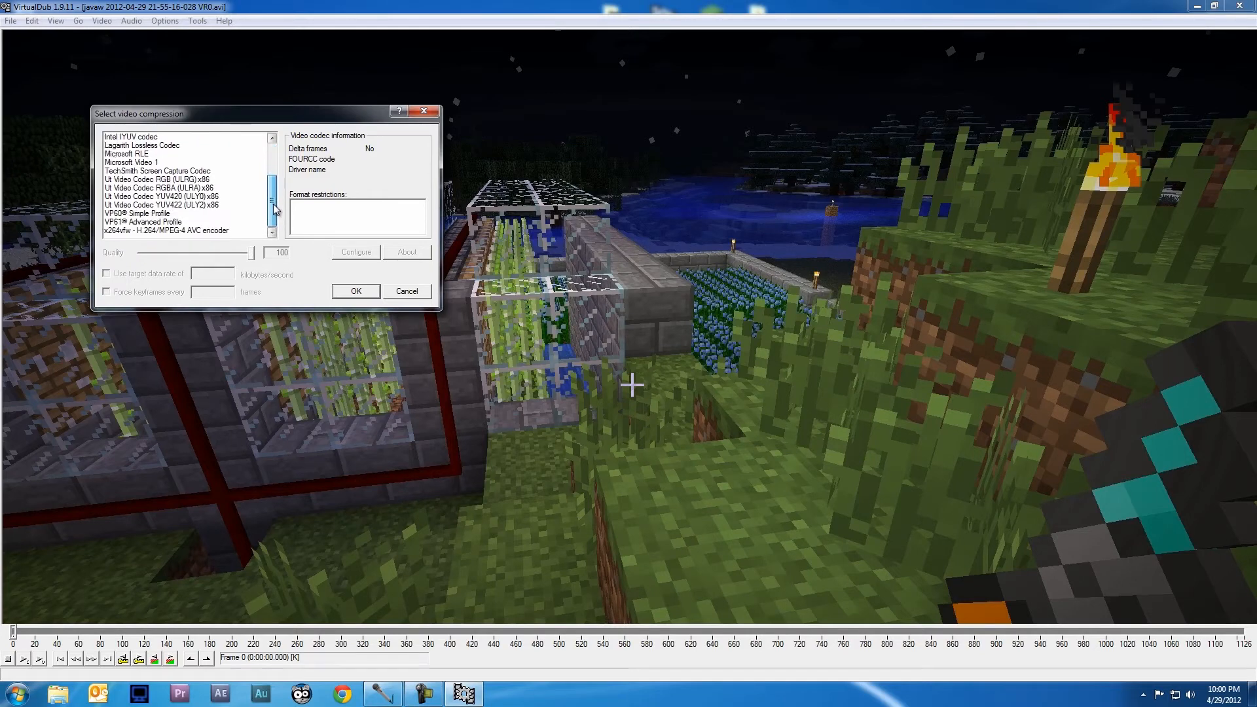
pyautogui.click(144, 198)
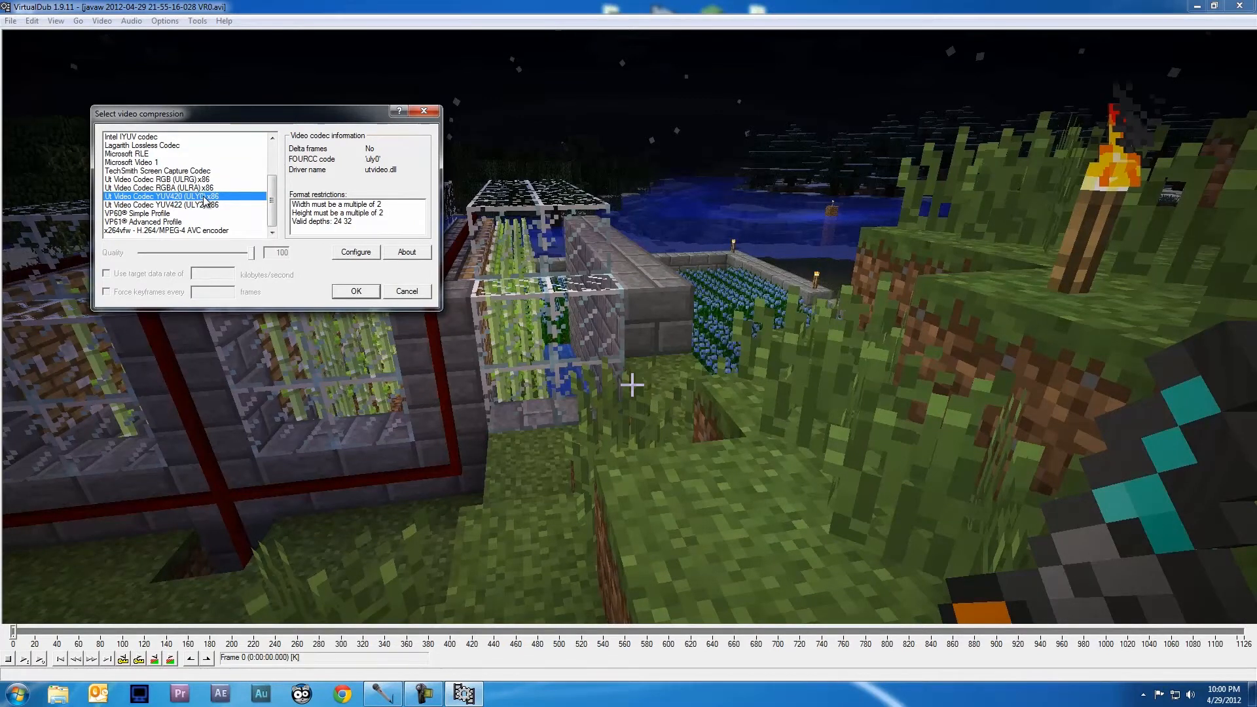
pyautogui.click(358, 295)
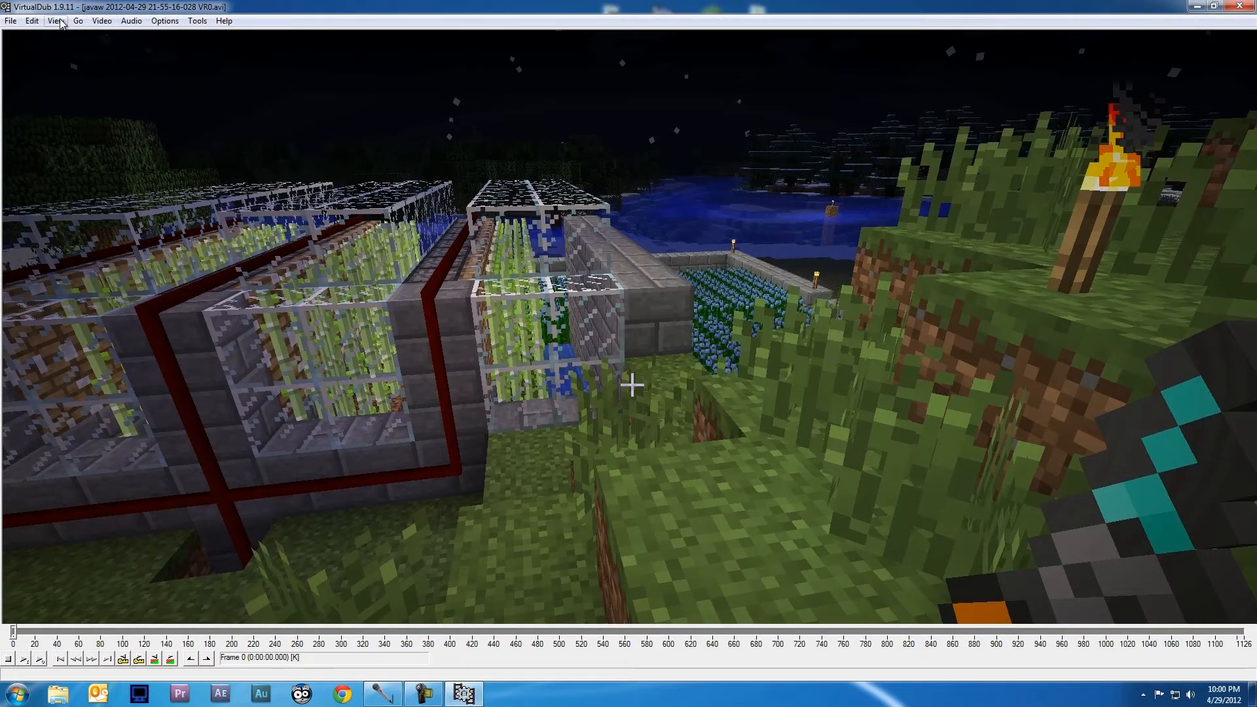
# Step: Save the recording as an AVI to the Desktop, keeping the suggested file name
pyautogui.click(102, 23)
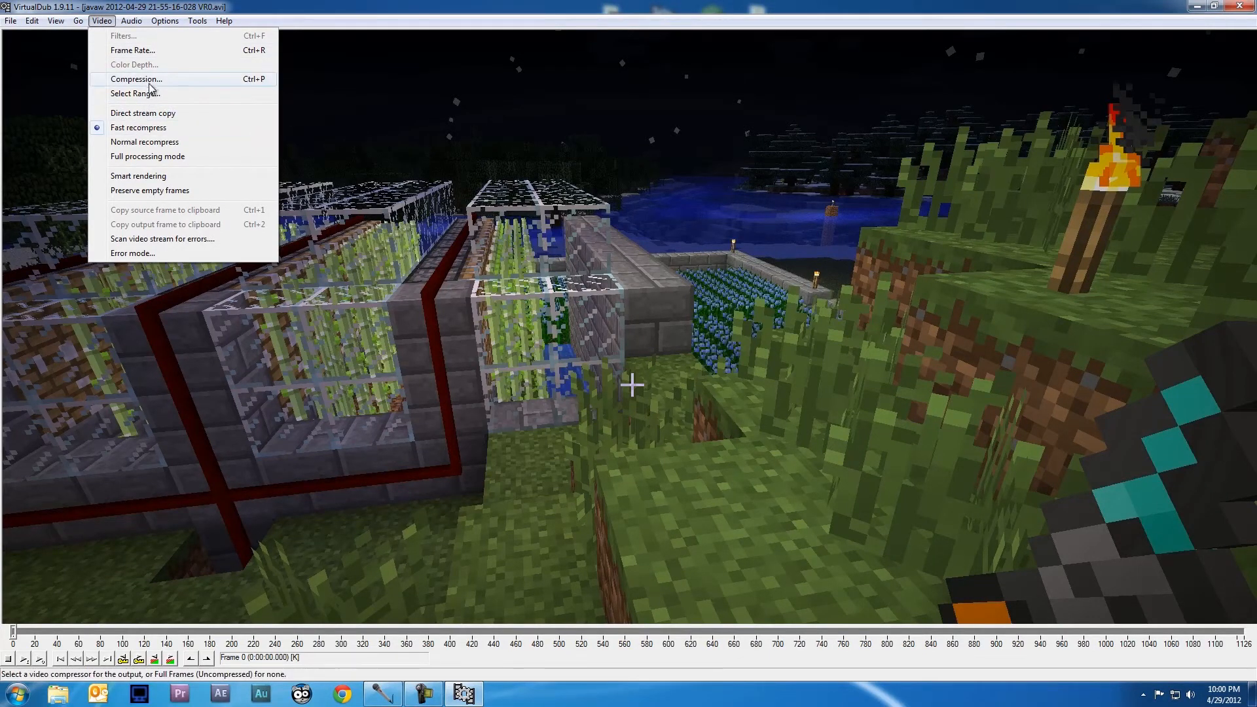
pyautogui.moveTo(132, 21)
pyautogui.moveTo(178, 148)
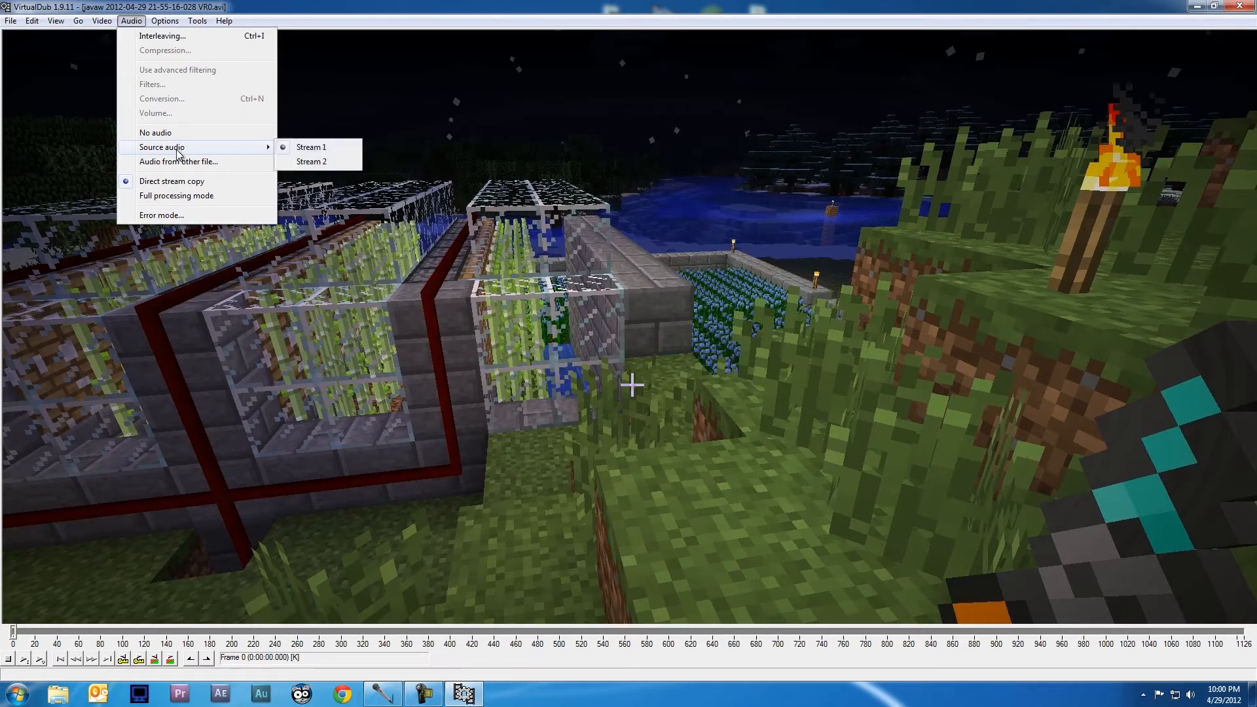
pyautogui.moveTo(11, 20)
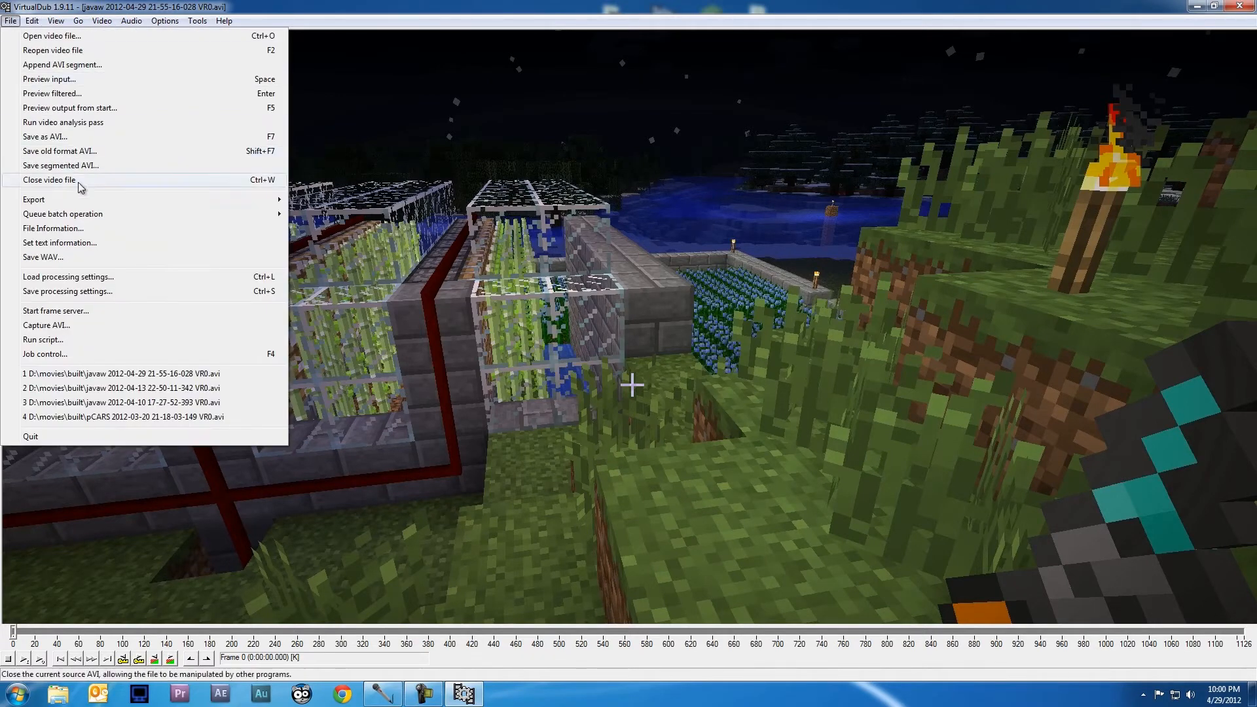
pyautogui.click(58, 138)
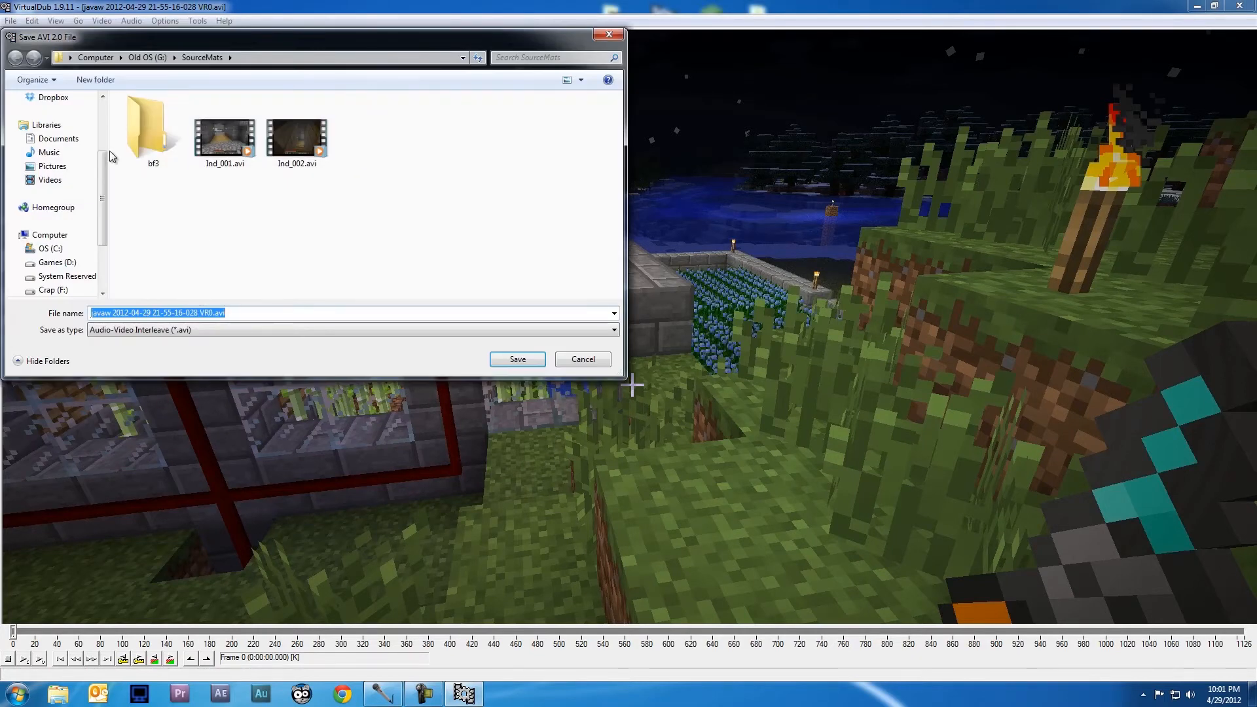
pyautogui.scroll(3, 105, 178)
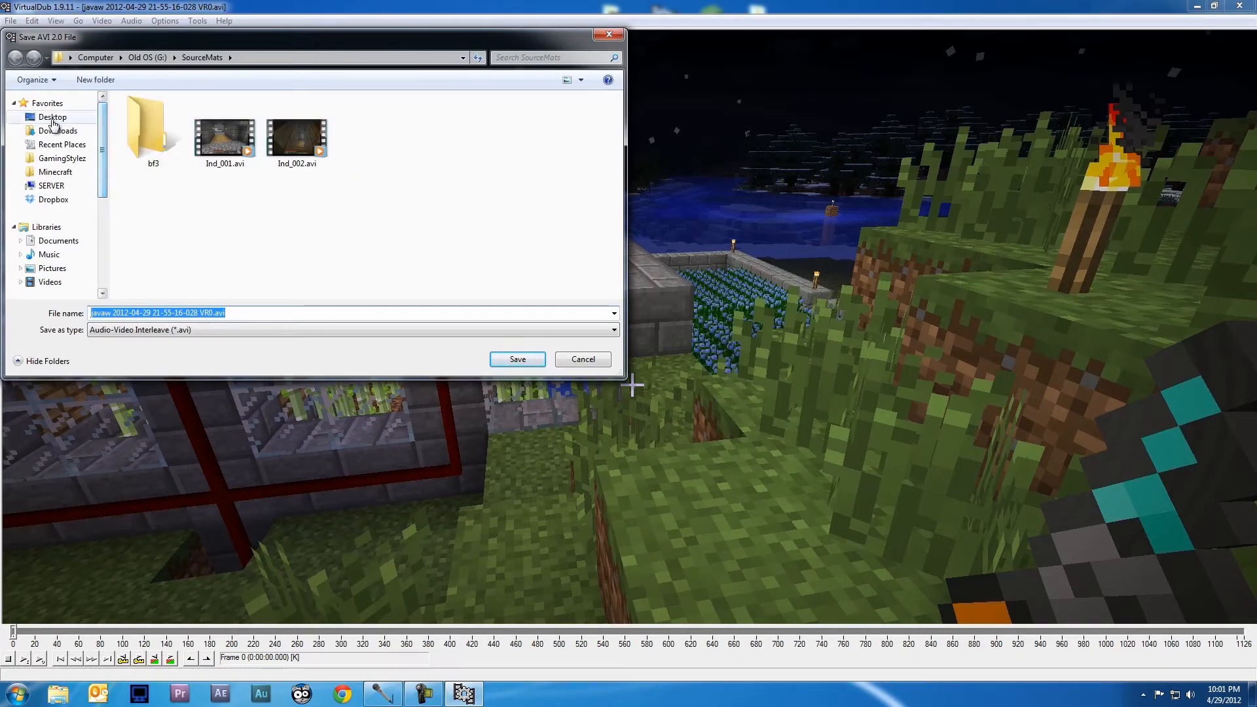
pyautogui.click(52, 118)
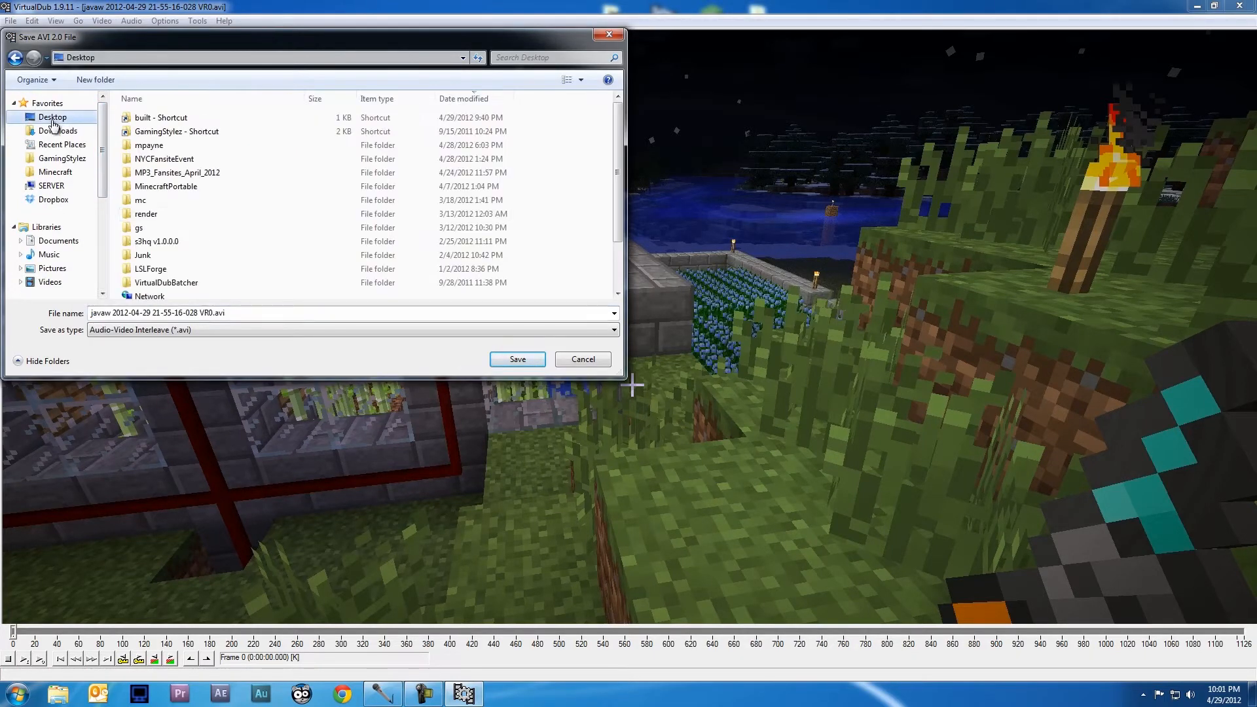
pyautogui.click(517, 360)
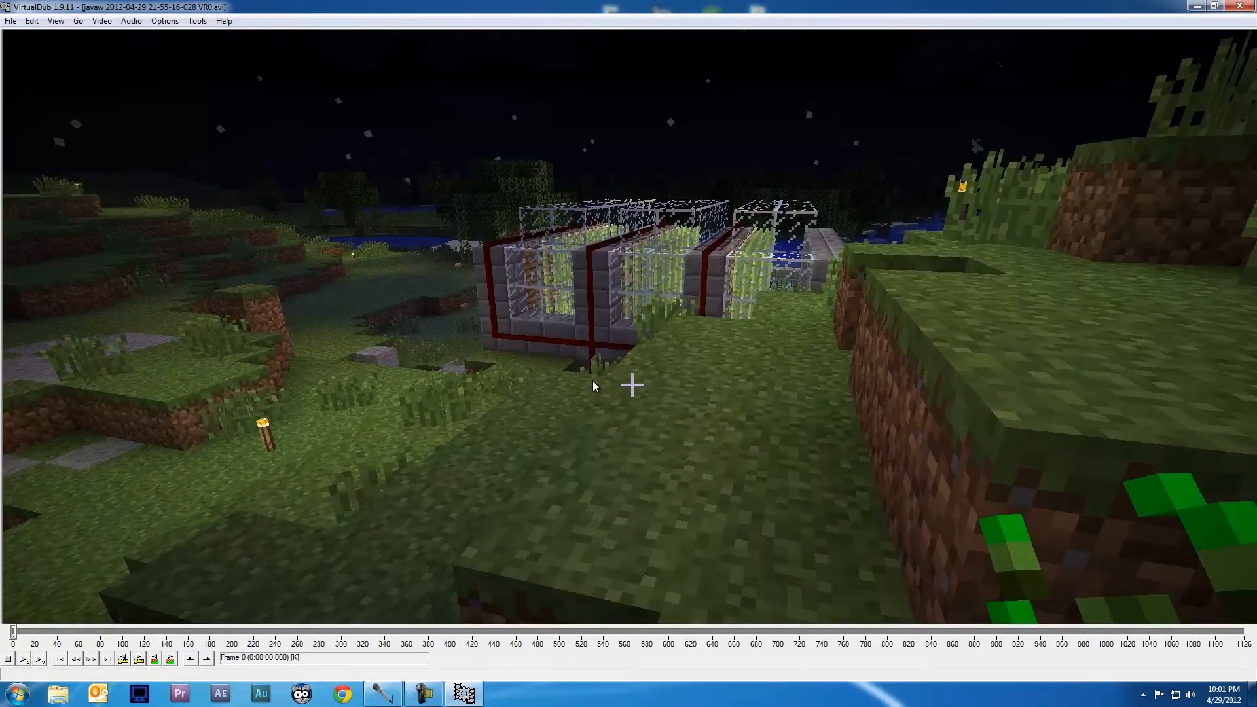
# Step: Close VirtualDub and rename the exported WAV file on the Desktop as audio.wav
pyautogui.click(1239, 6)
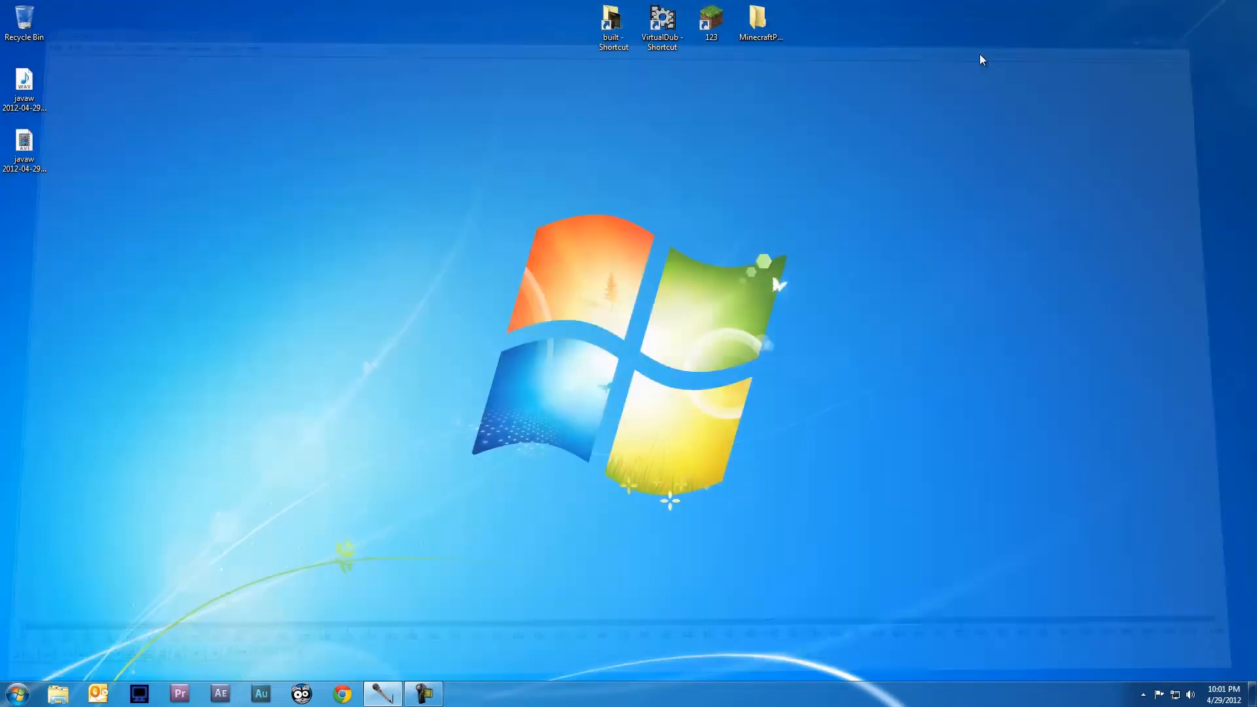
pyautogui.click(33, 87)
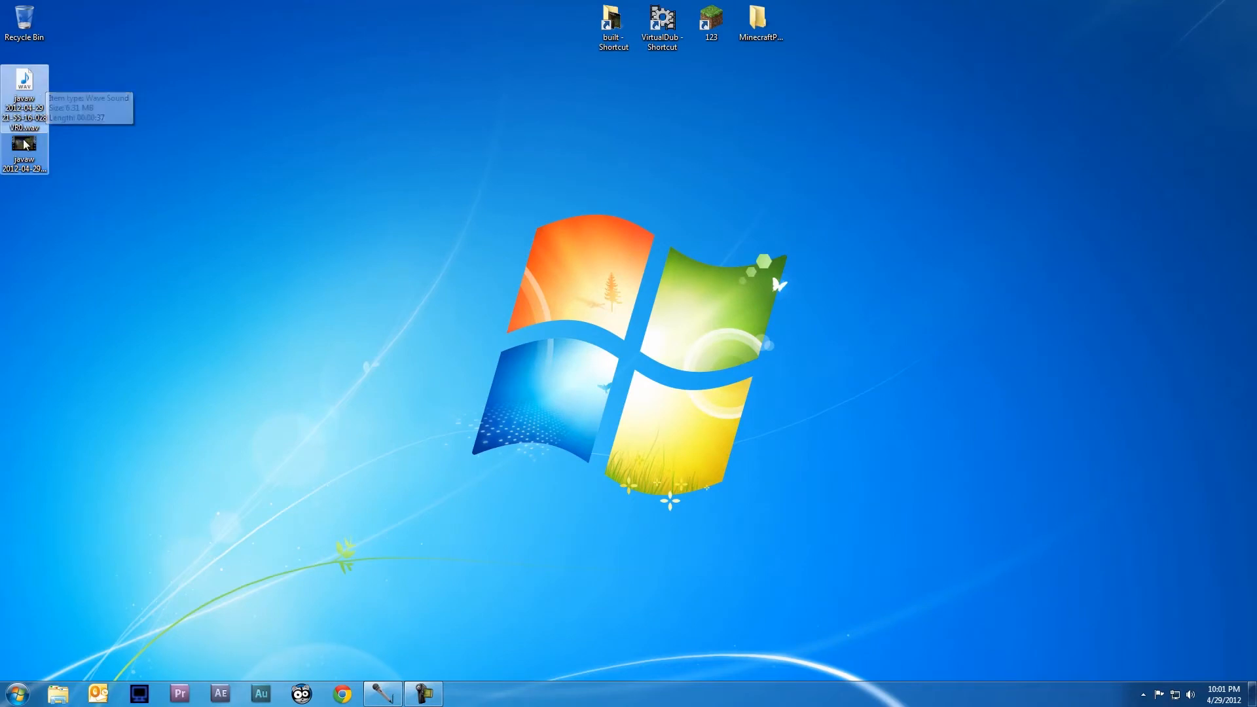
pyautogui.click(30, 113)
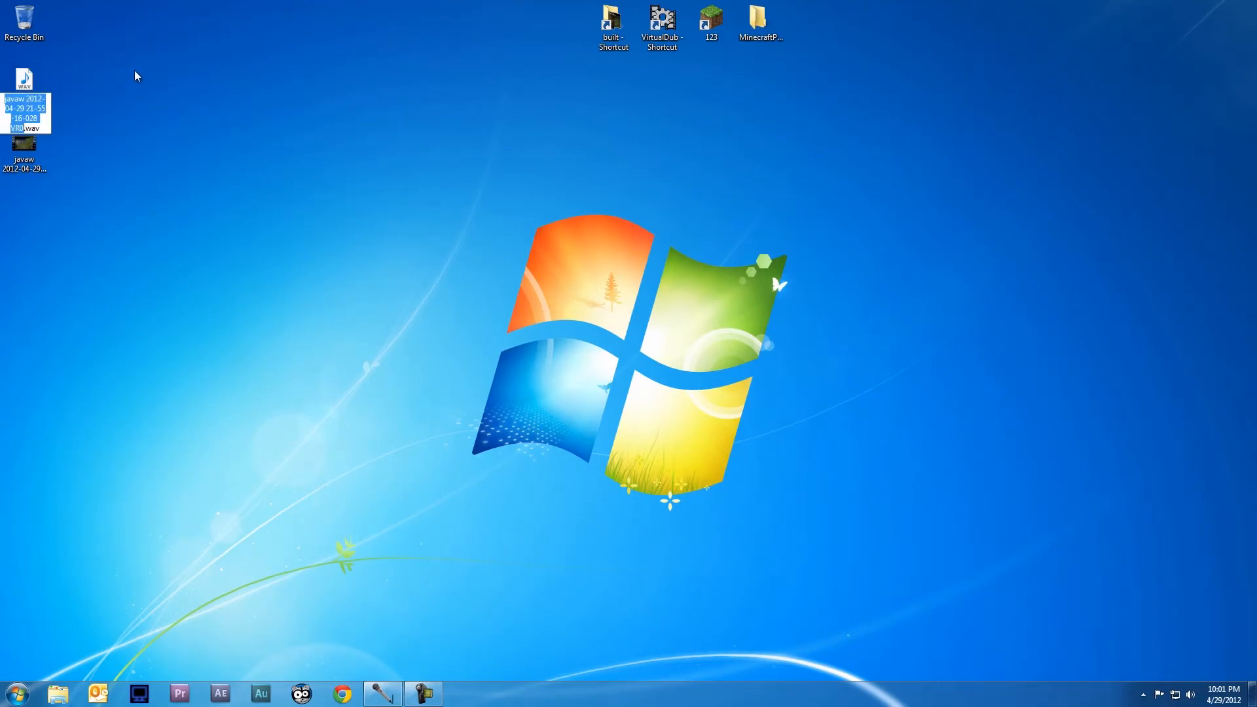
pyautogui.write('audio')
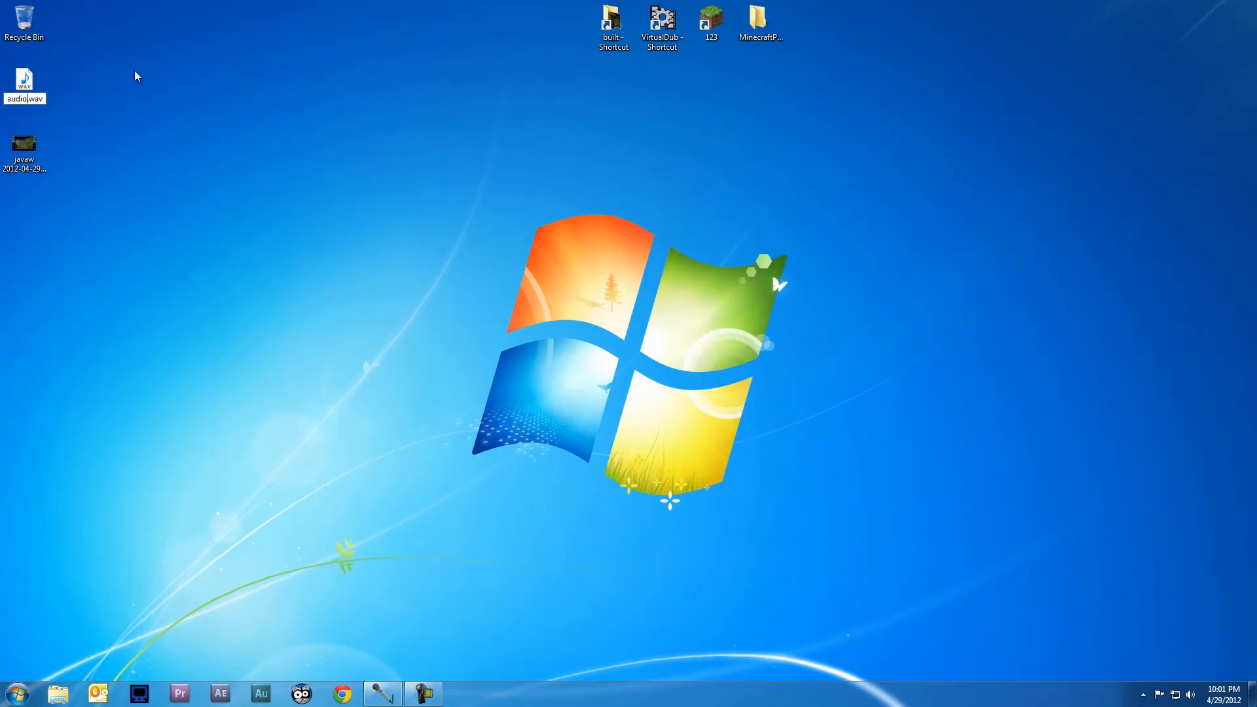
pyautogui.press('Return')
# Step: Rename the exported AVI file on the Desktop as video.avi
pyautogui.click(33, 167)
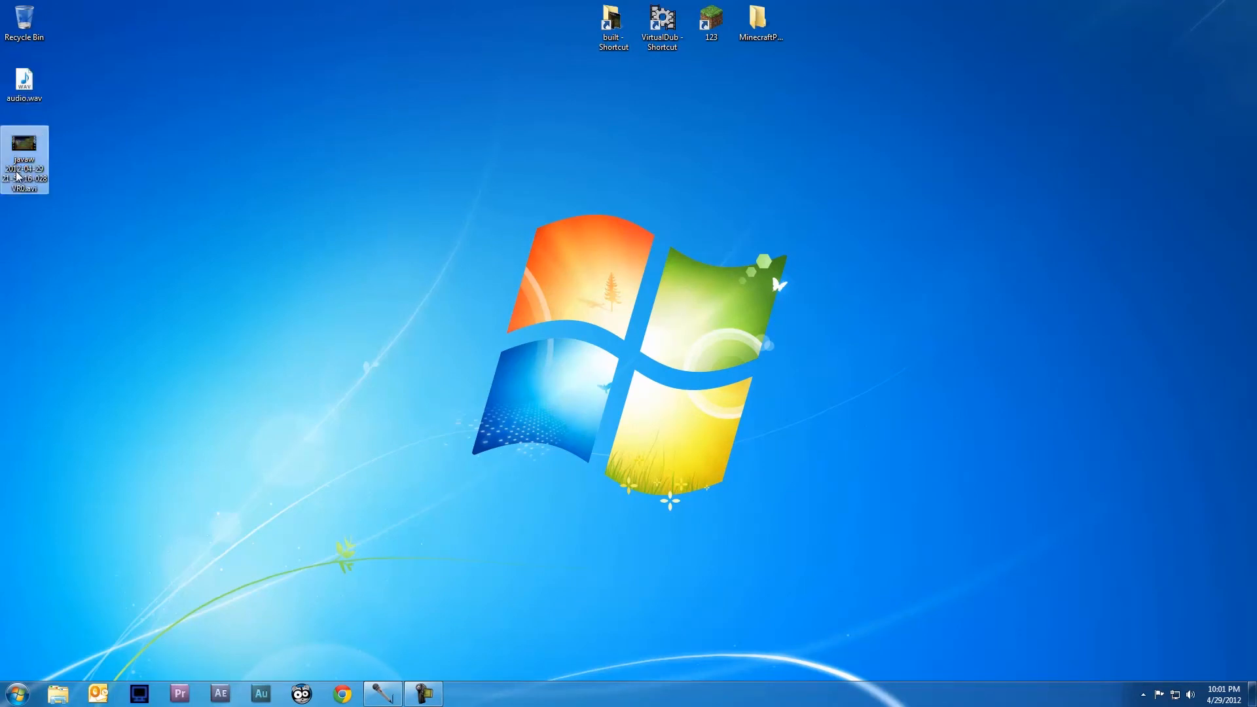
pyautogui.click(34, 172)
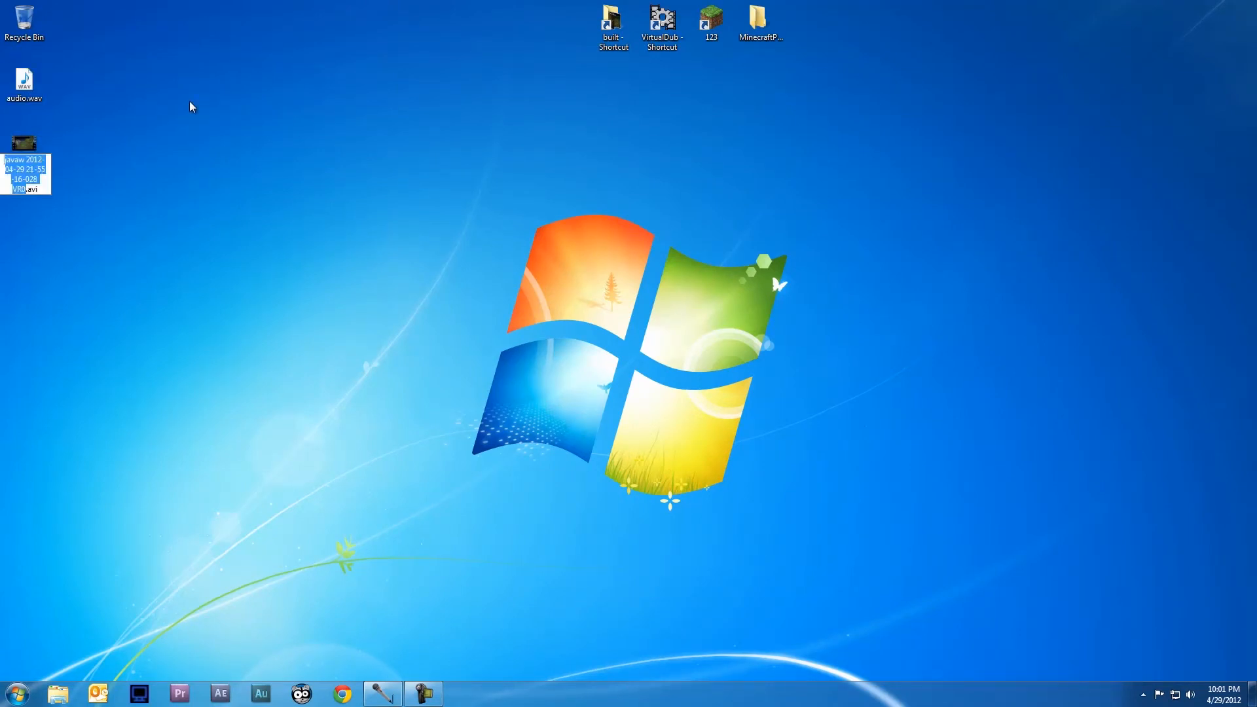
pyautogui.write('video')
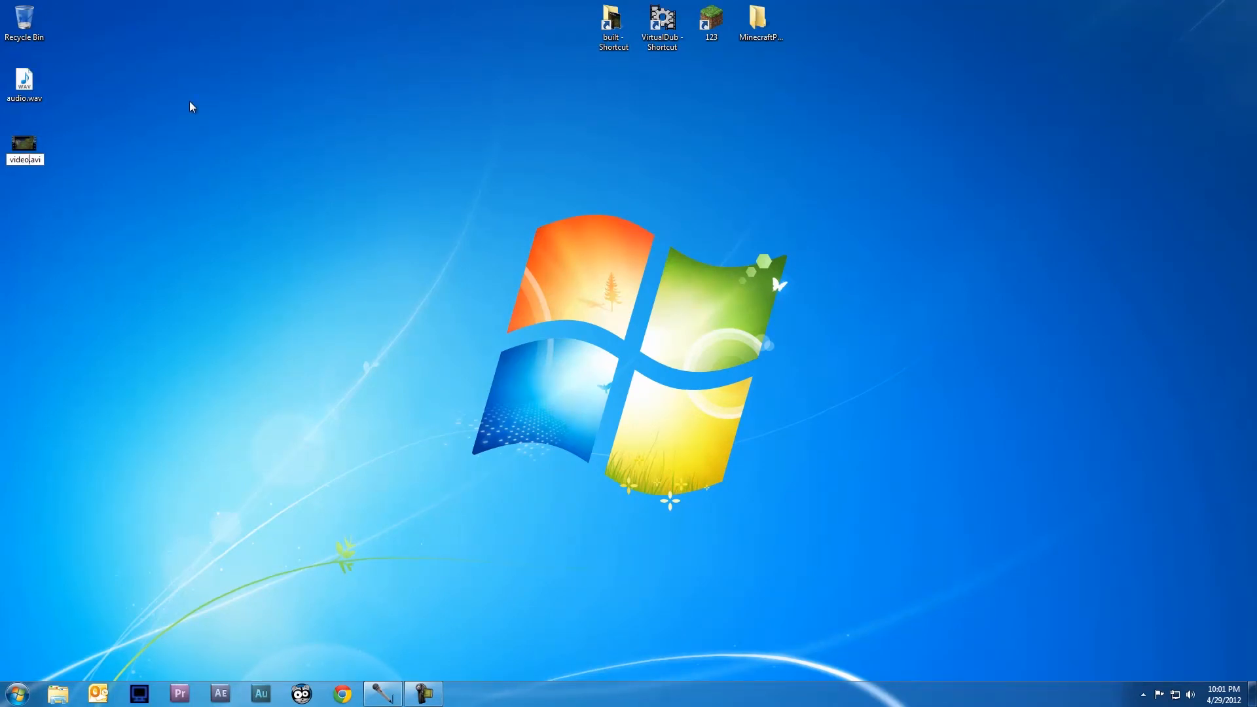
pyautogui.press('Return')
pyautogui.click(31, 98)
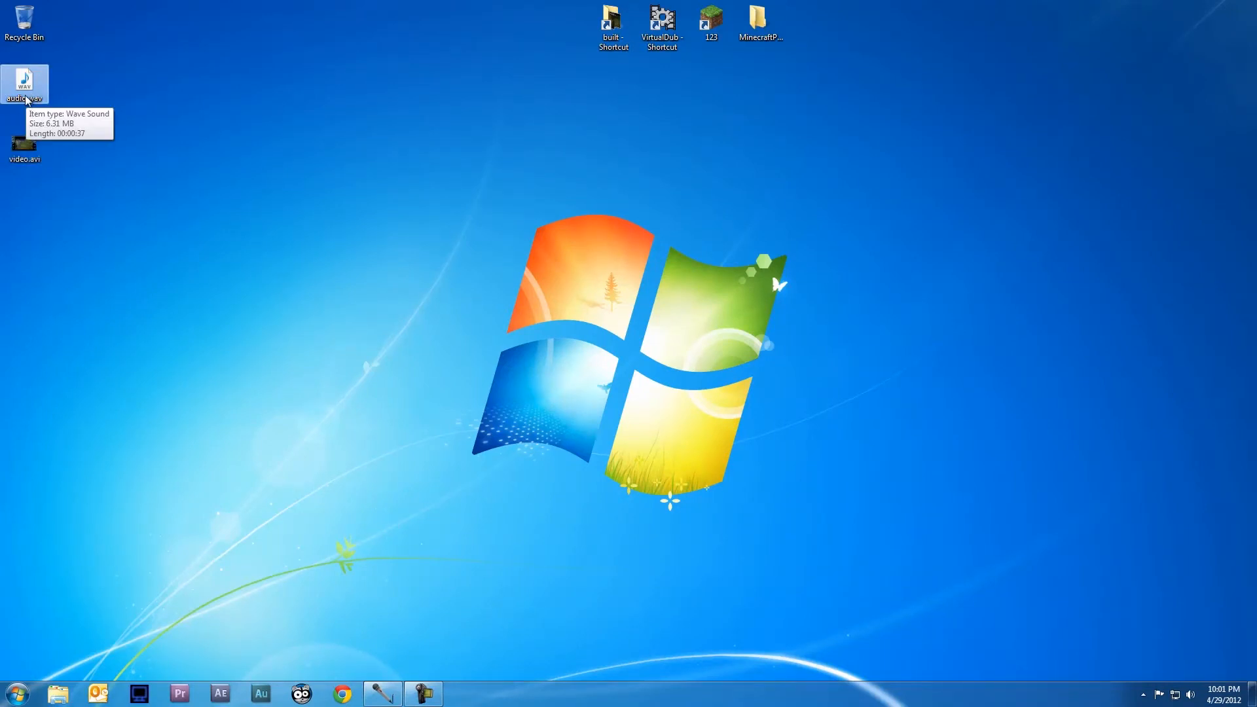
pyautogui.click(24, 148)
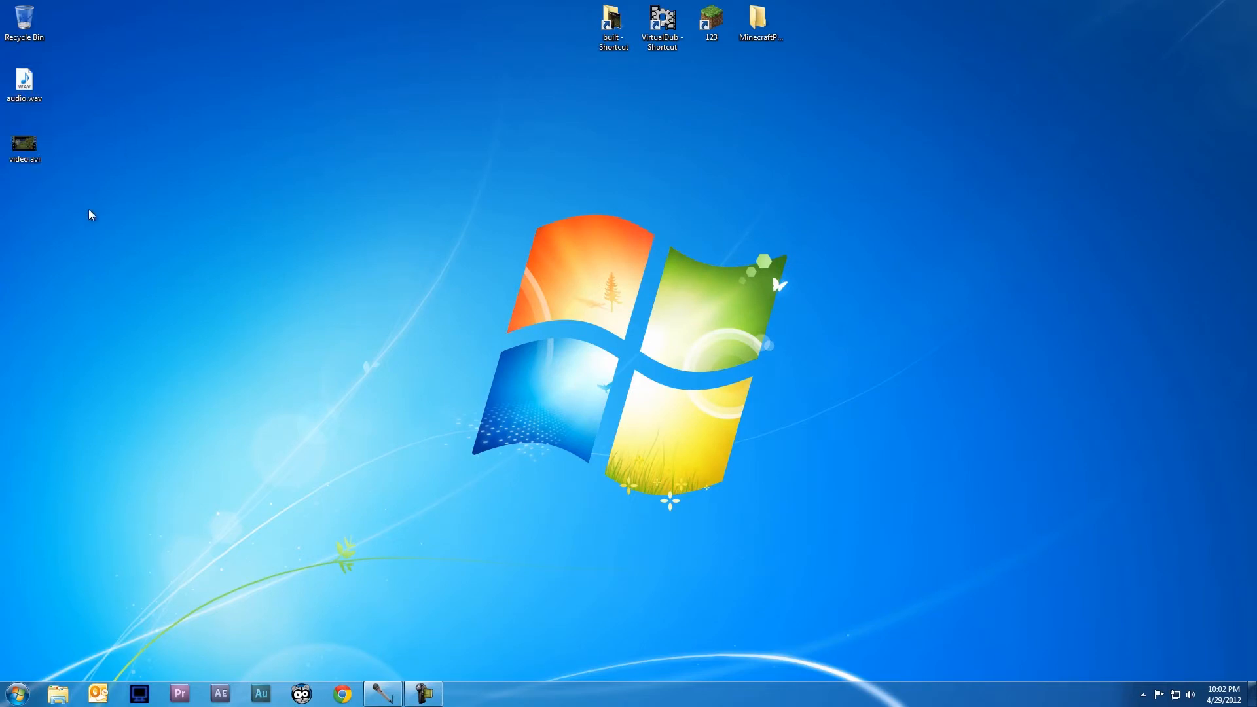
pyautogui.moveTo(20, 158)
# Step: Launch Adobe Audition, open audio.wav from the Desktop in its editor, and keep the window maximized
pyautogui.click(264, 698)
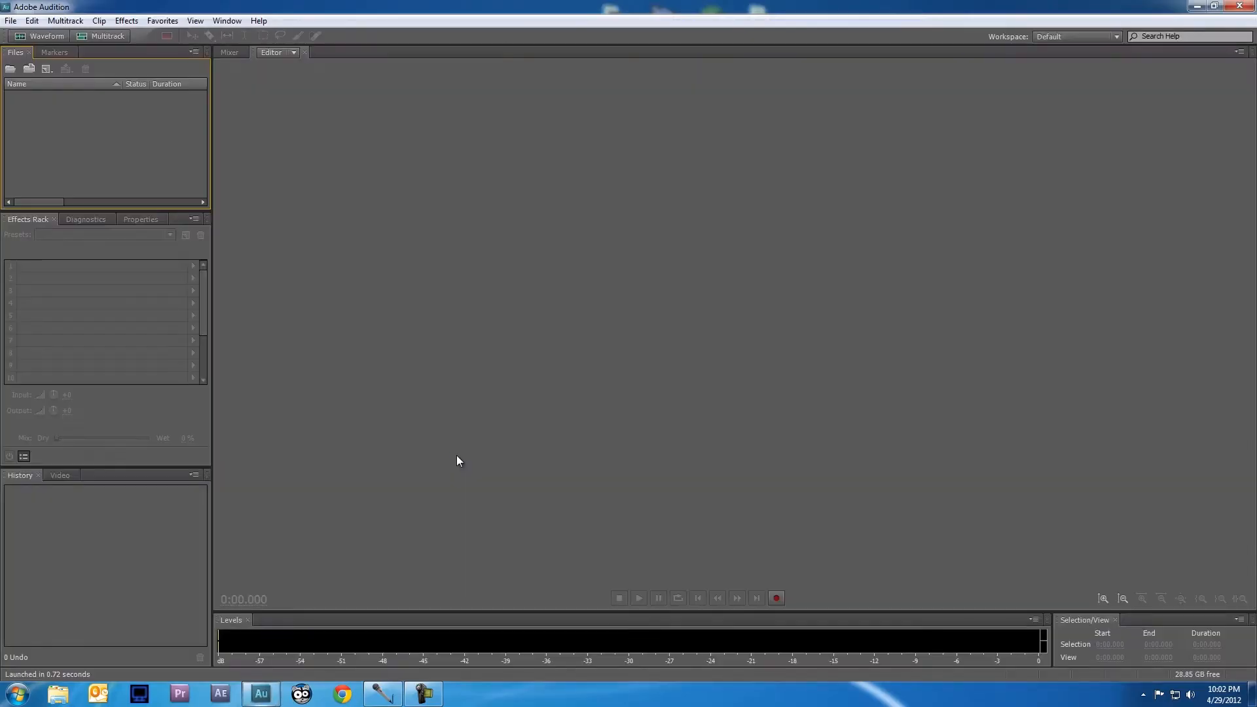
pyautogui.moveTo(647, 4); pyautogui.dragTo(1253, 39)
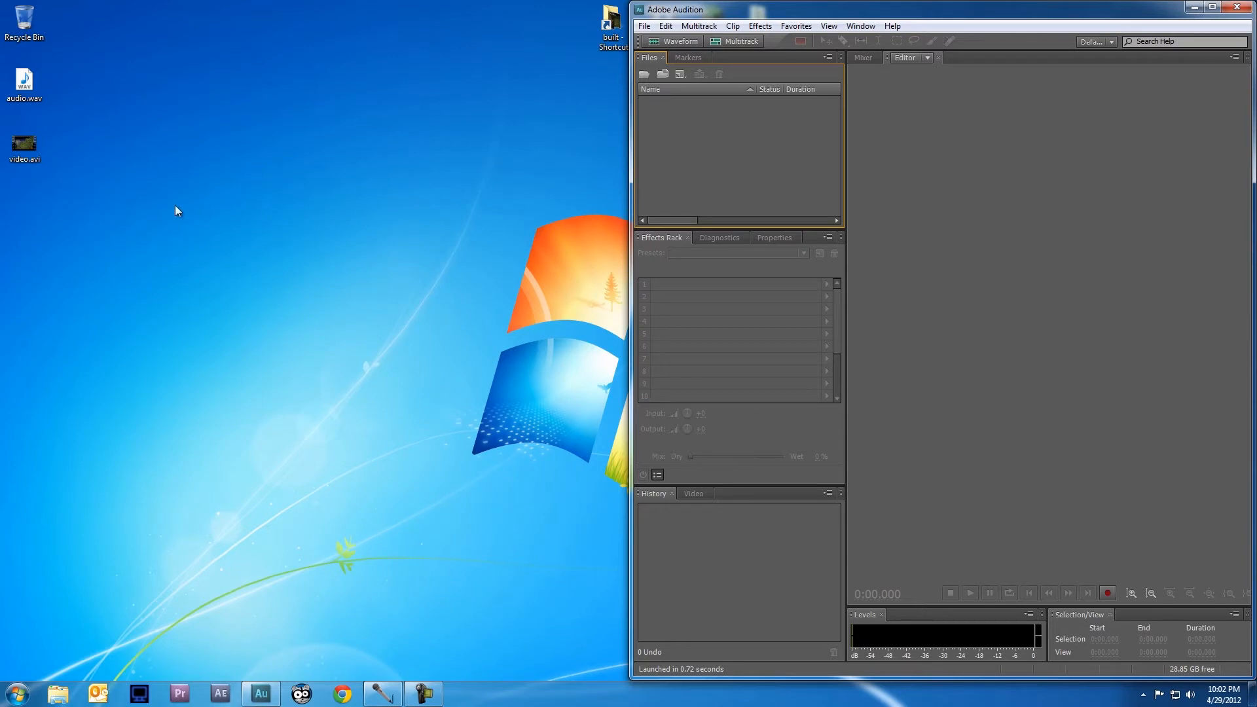
pyautogui.moveTo(24, 82); pyautogui.dragTo(90, 102)
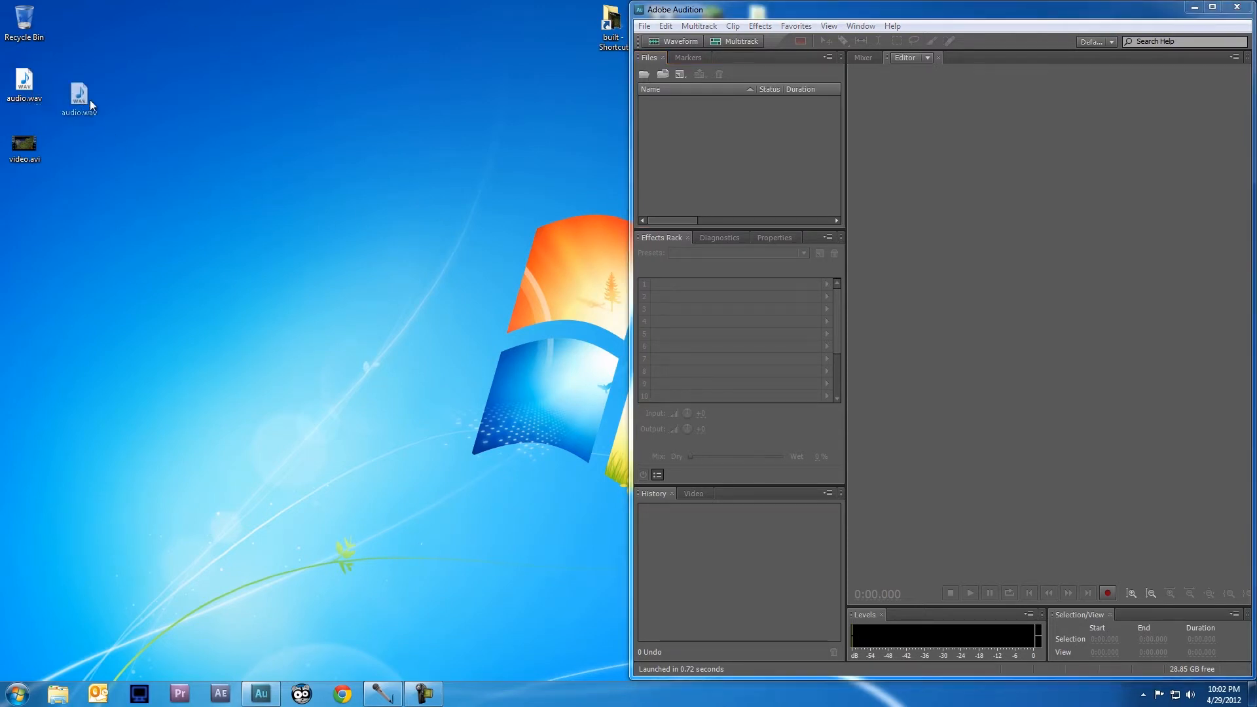
pyautogui.moveTo(358, 185); pyautogui.dragTo(975, 197)
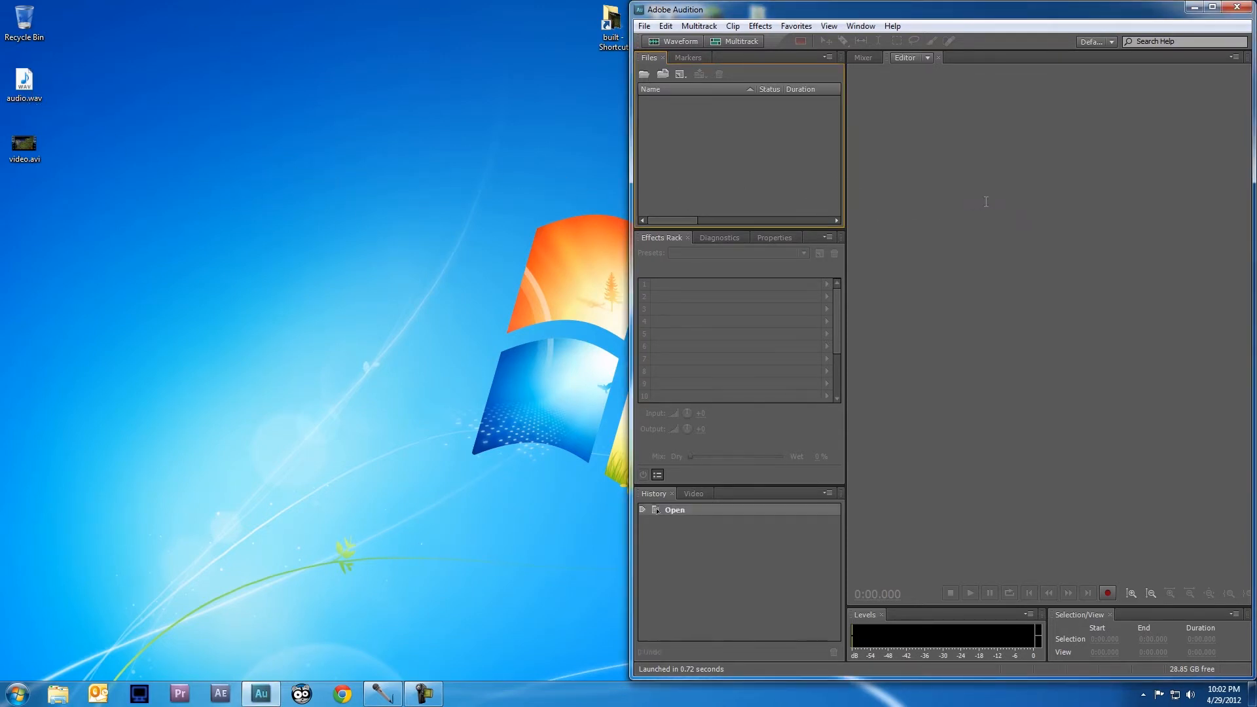
pyautogui.click(1212, 7)
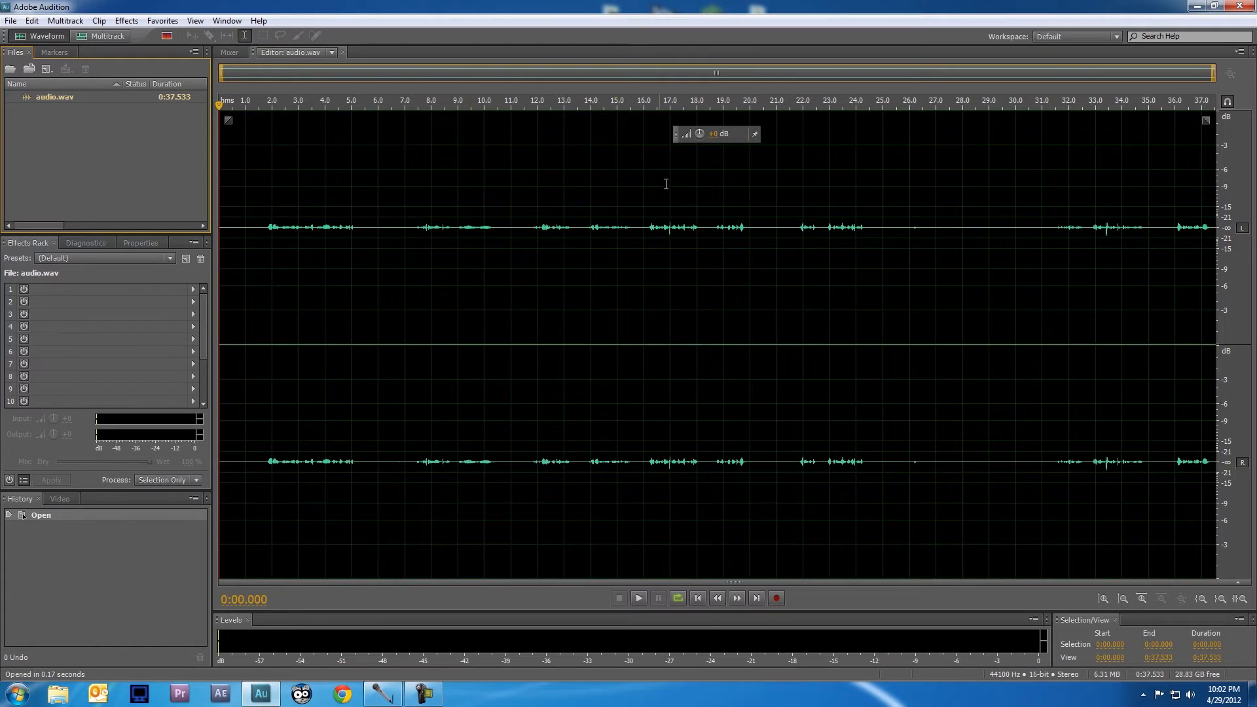
# Step: Amplify the whole audio.wav clip by 10 dB
pyautogui.click(712, 134)
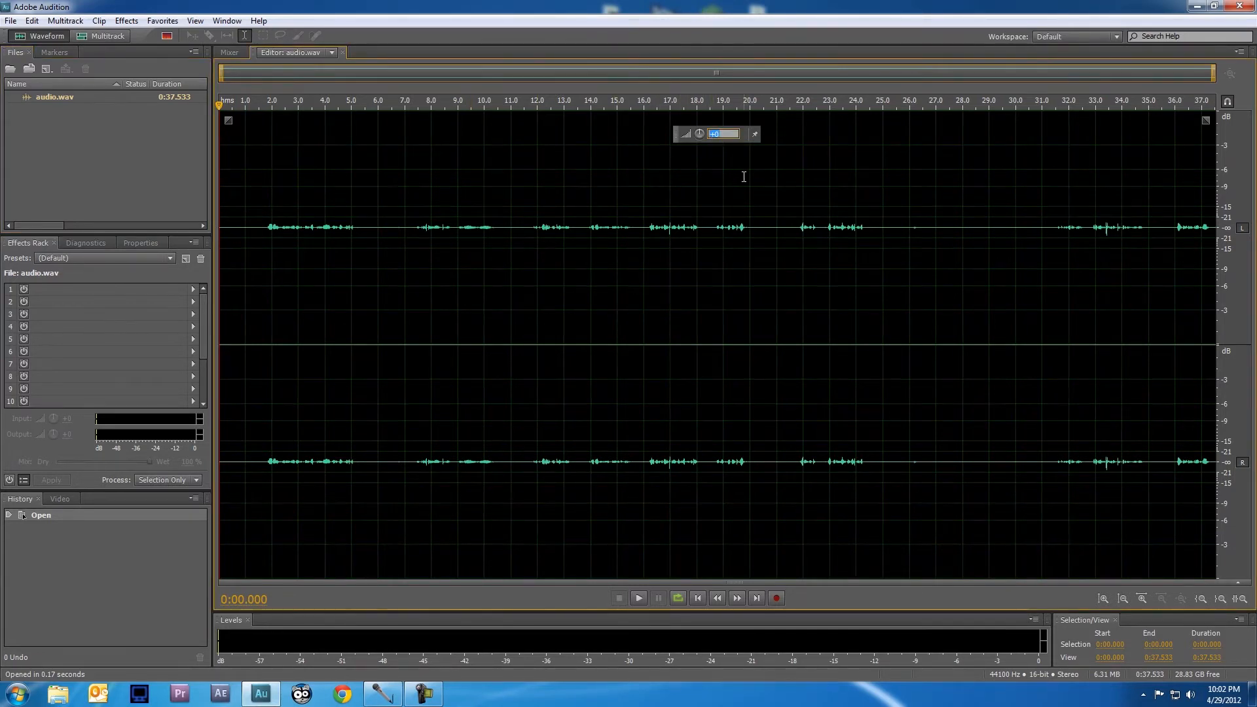
pyautogui.write('10')
pyautogui.press('Return')
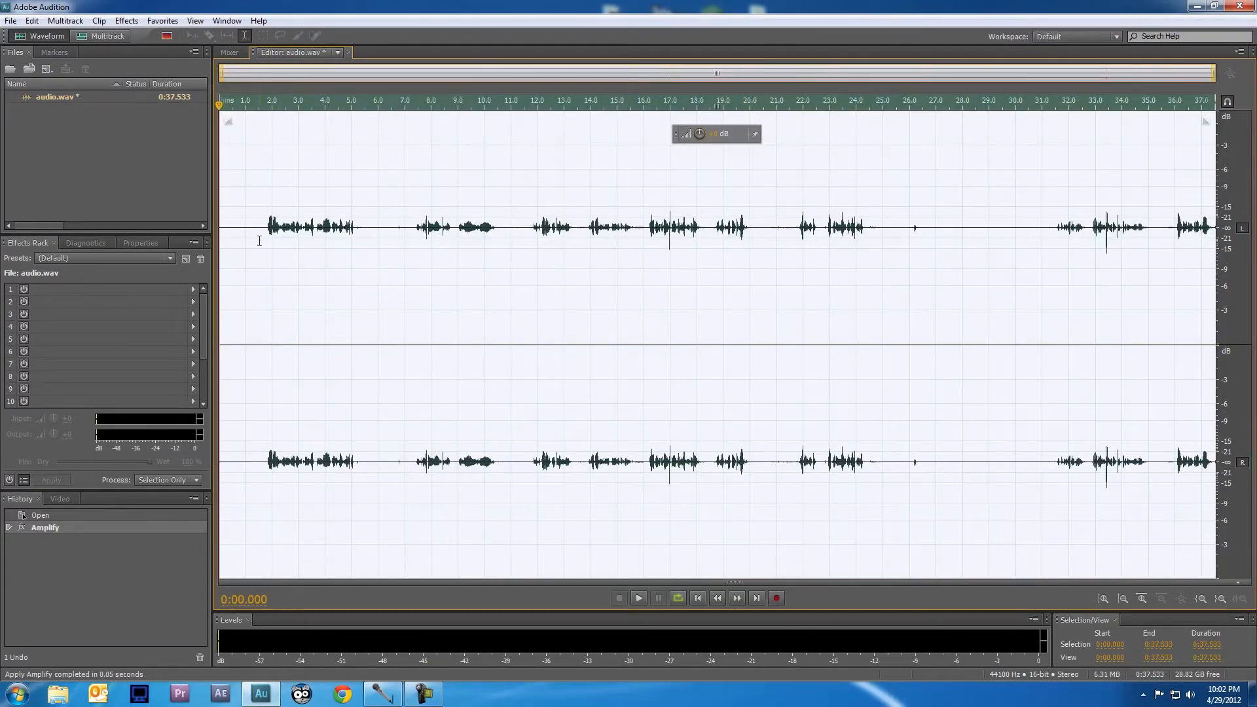
# Step: Play the amplified clip from about the 1-second mark through the first spoken words, then stop playback
pyautogui.click(236, 224)
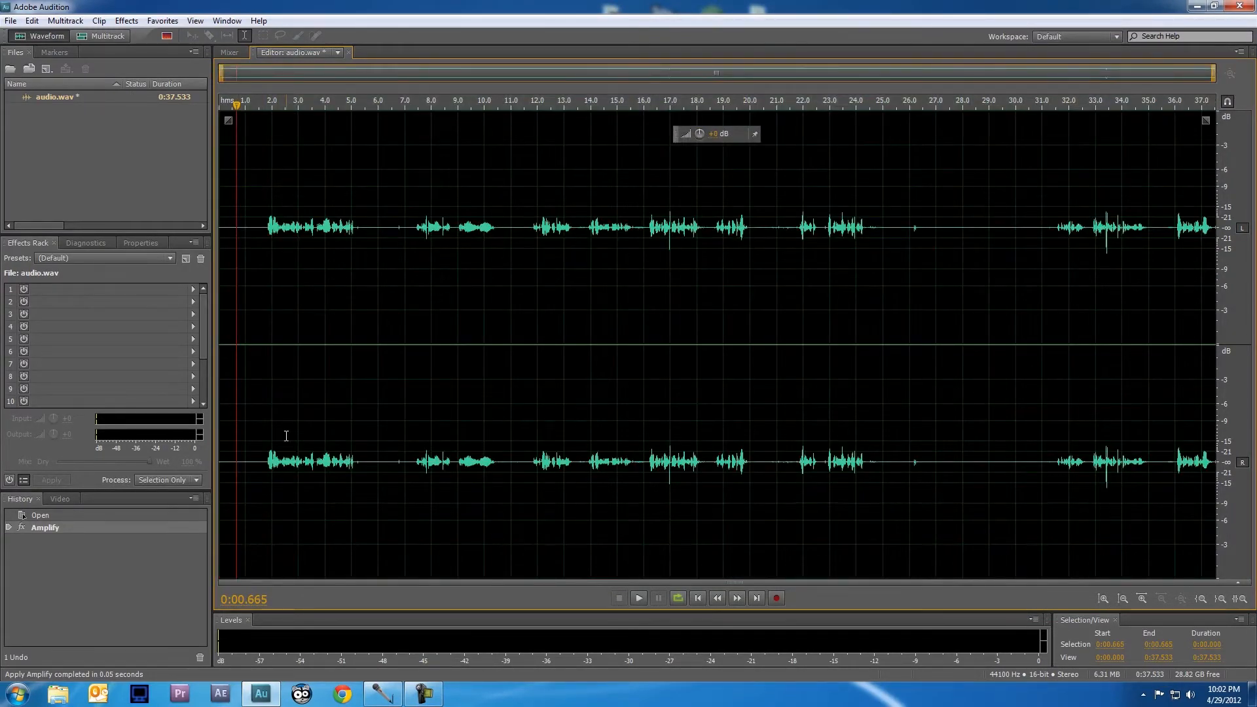
pyautogui.scroll(10, 244, 255)
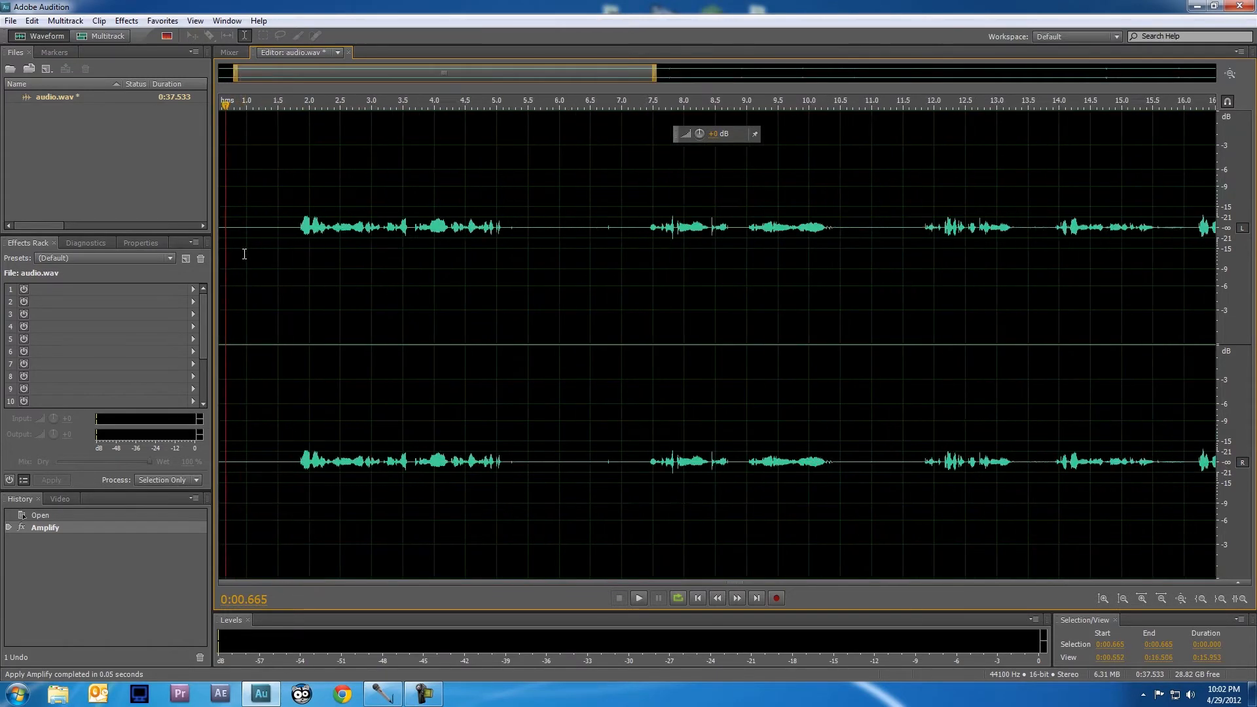
pyautogui.scroll(-3, 244, 253)
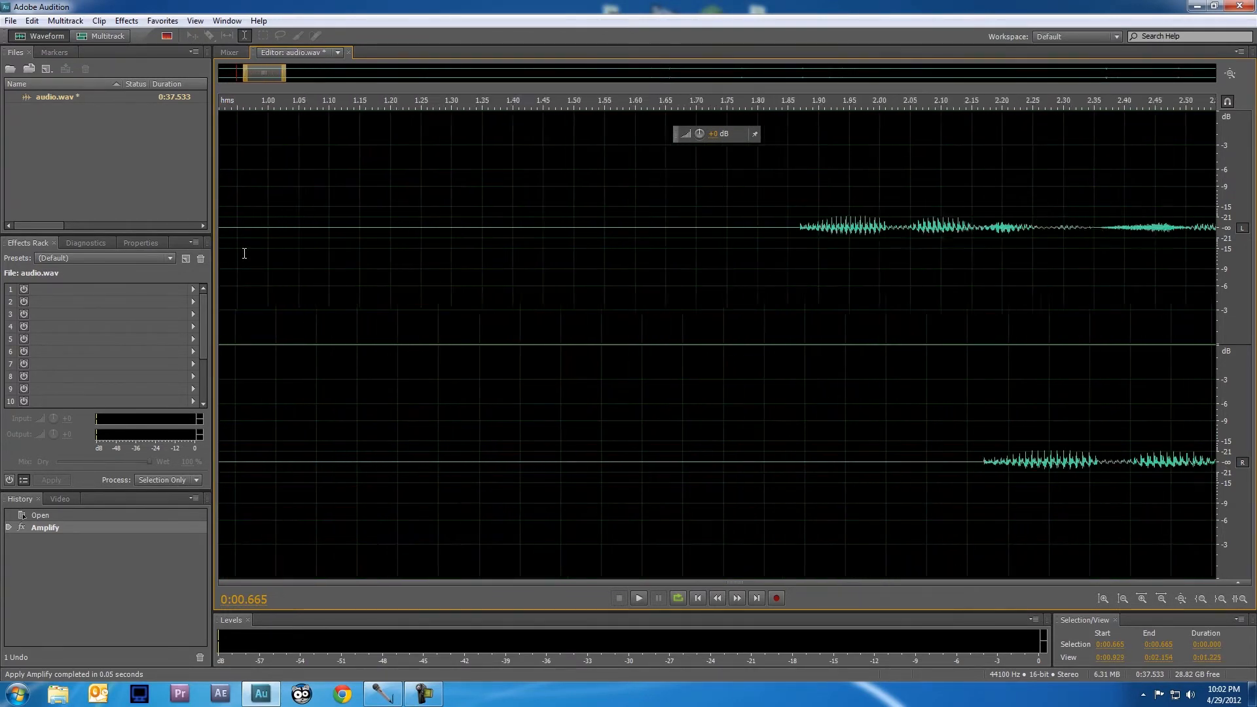
pyautogui.scroll(1, 244, 253)
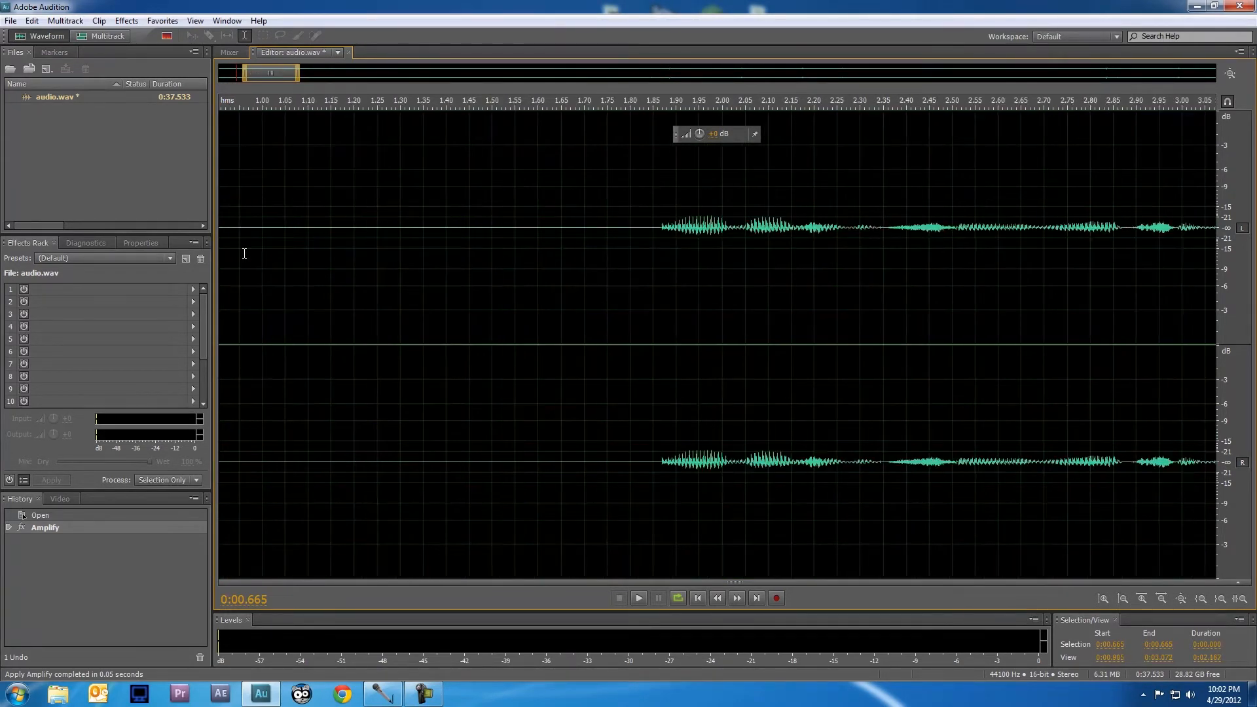
pyautogui.click(273, 238)
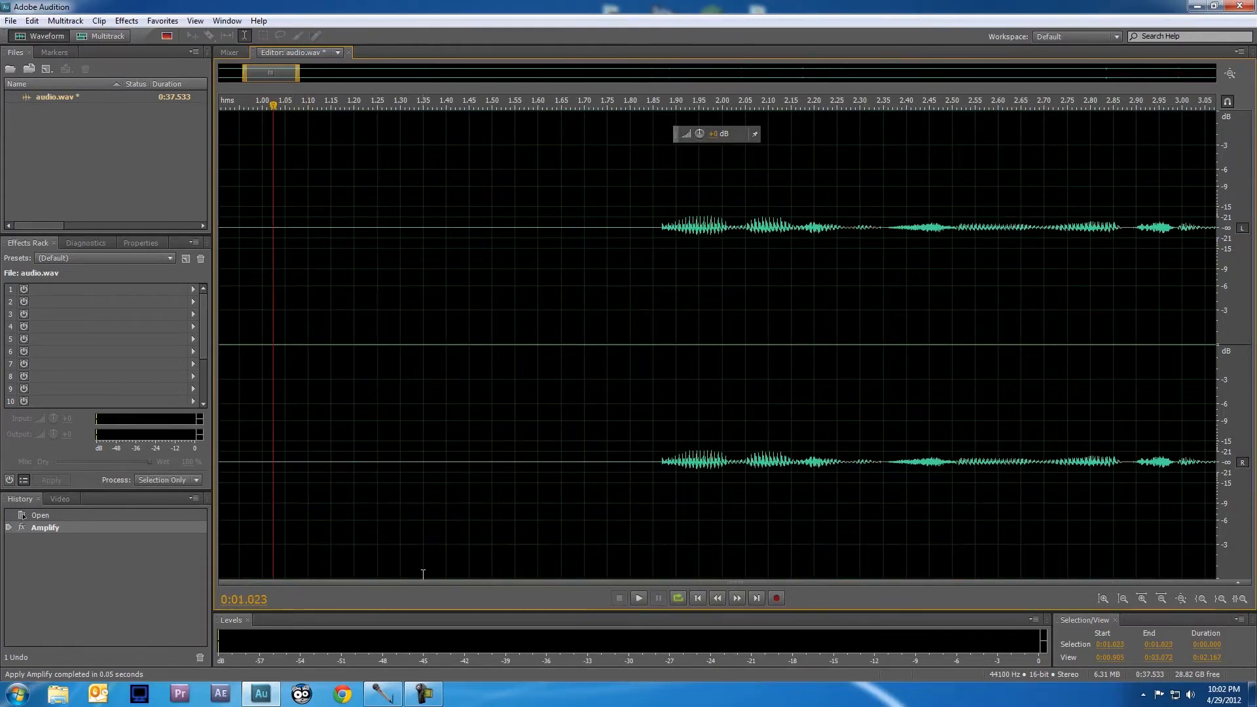
pyautogui.click(640, 598)
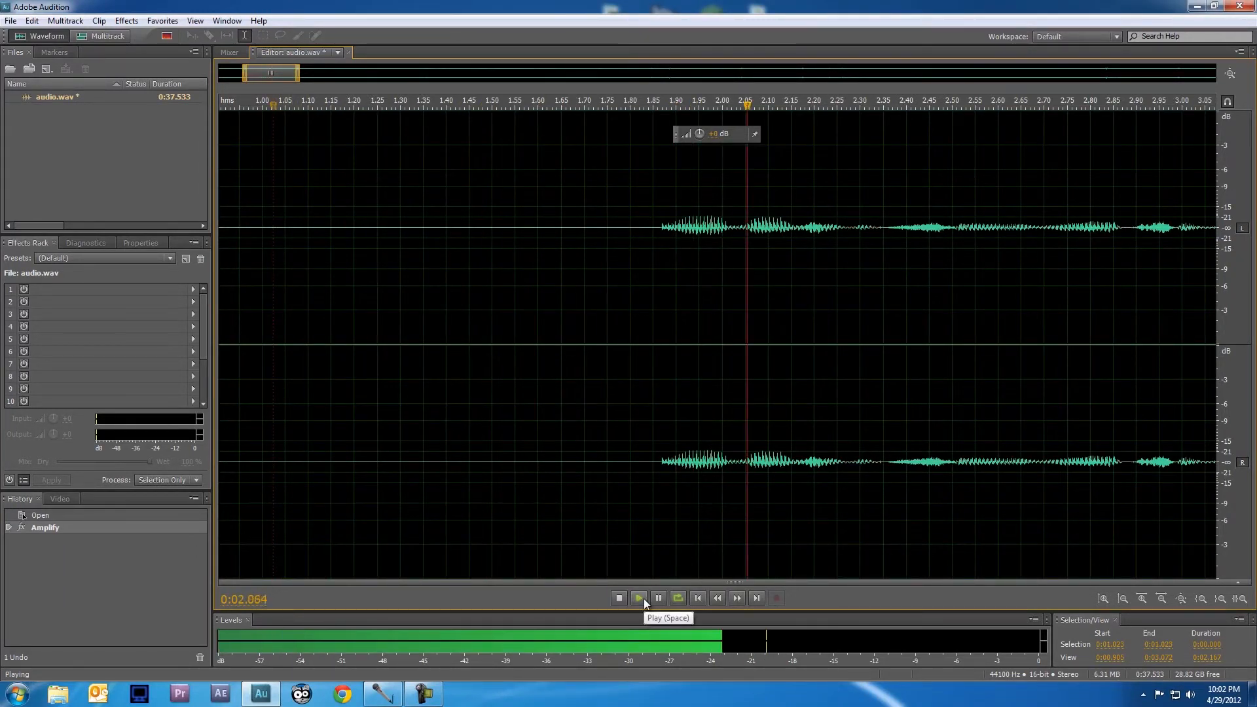
pyautogui.click(621, 599)
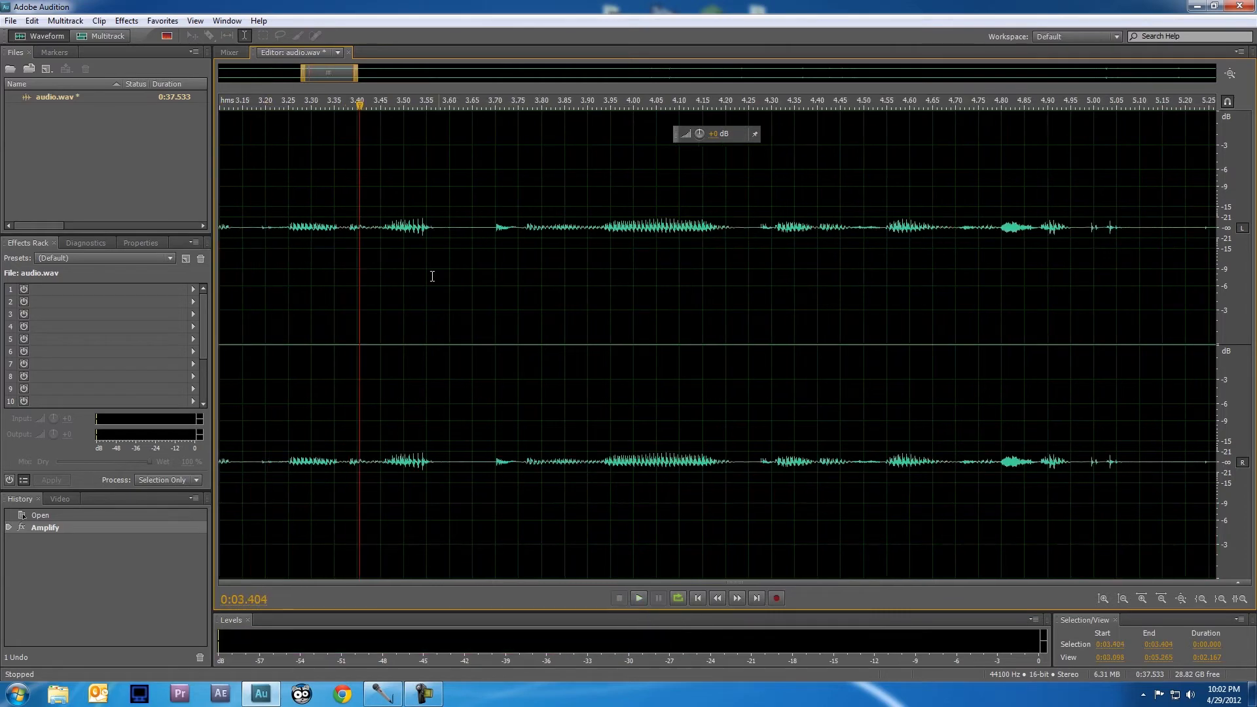
# Step: Play the silent section before the first speech to check for background noise, narrowing the selection to 0.8–1.8 seconds
pyautogui.scroll(-4, 395, 391)
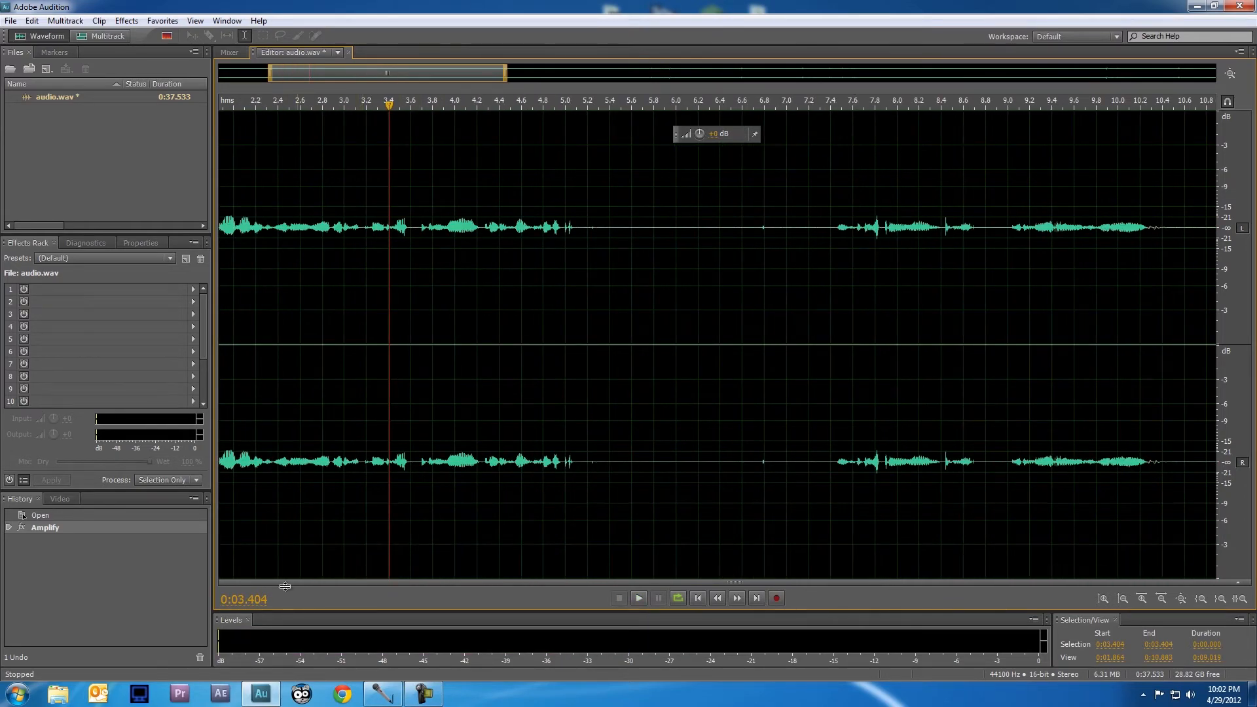
pyautogui.moveTo(318, 72); pyautogui.dragTo(267, 79)
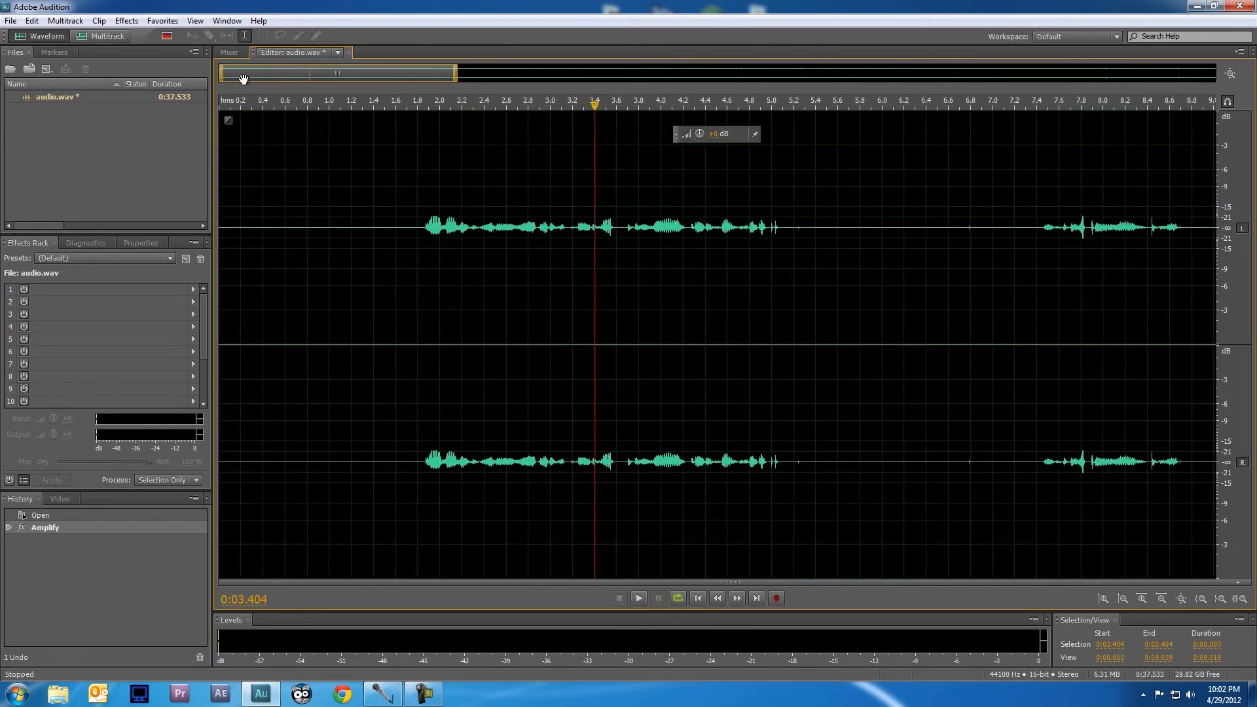
pyautogui.moveTo(417, 241); pyautogui.dragTo(224, 249)
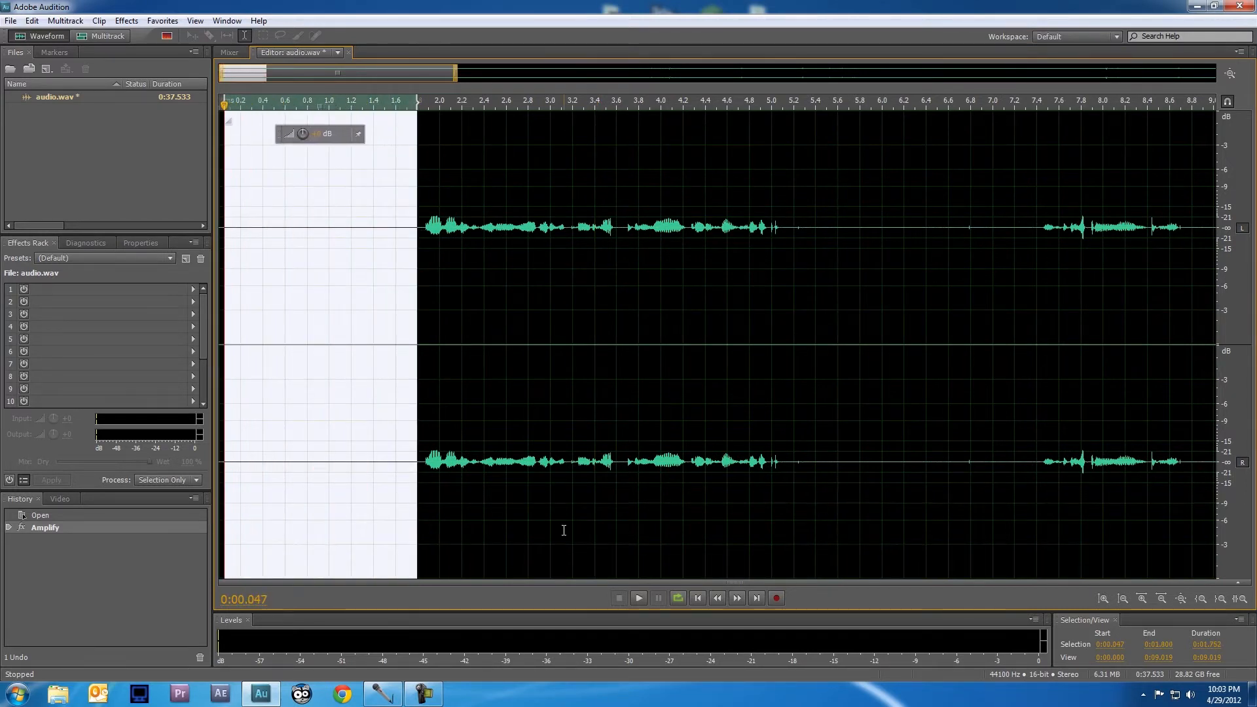
pyautogui.click(638, 599)
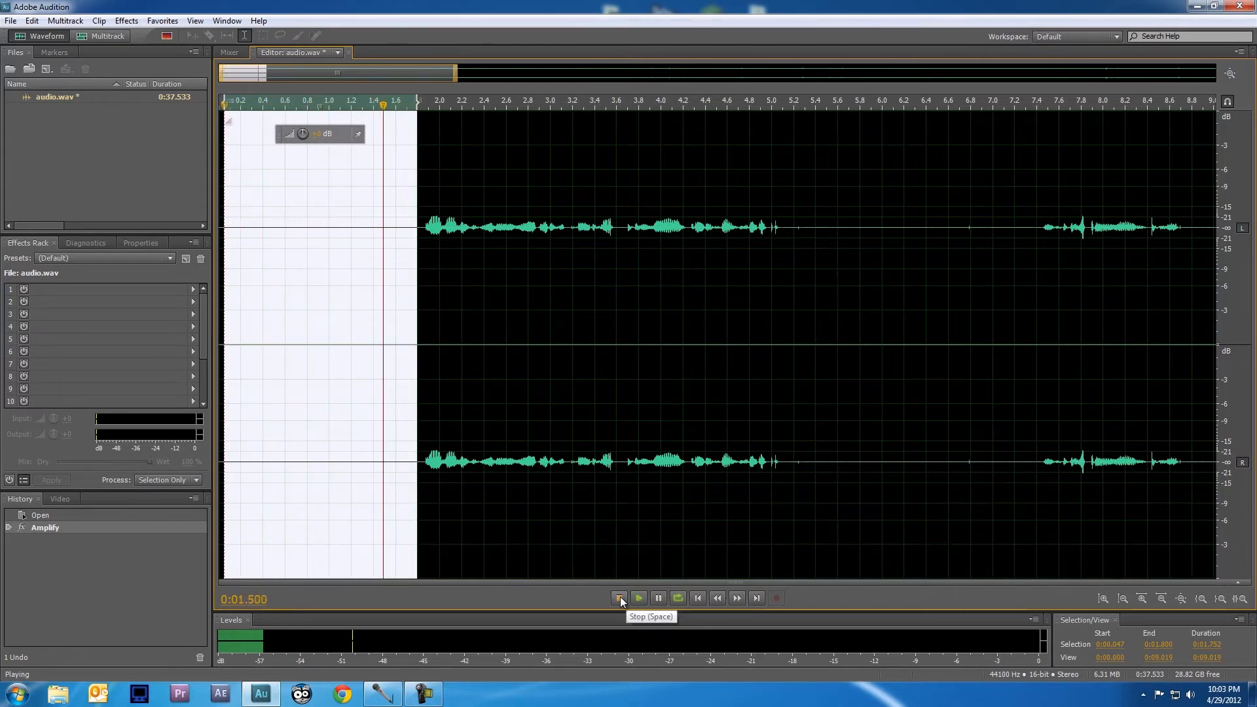
pyautogui.click(619, 598)
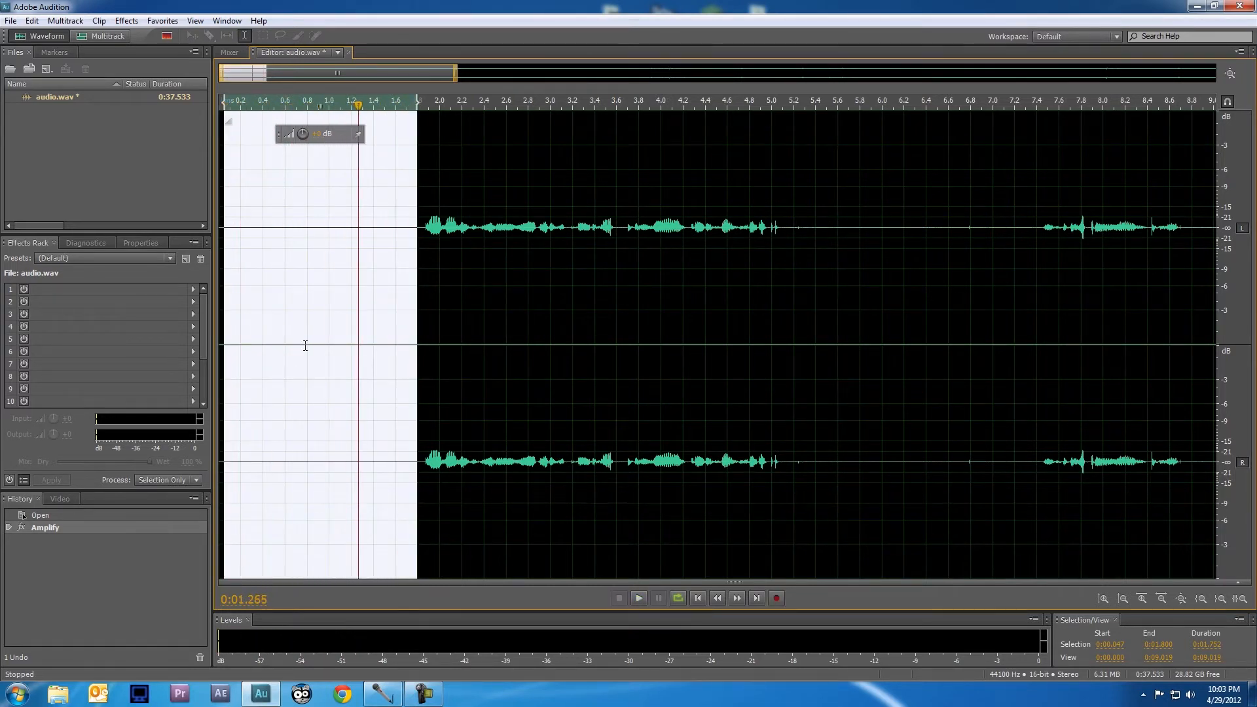
pyautogui.moveTo(226, 359); pyautogui.dragTo(305, 359)
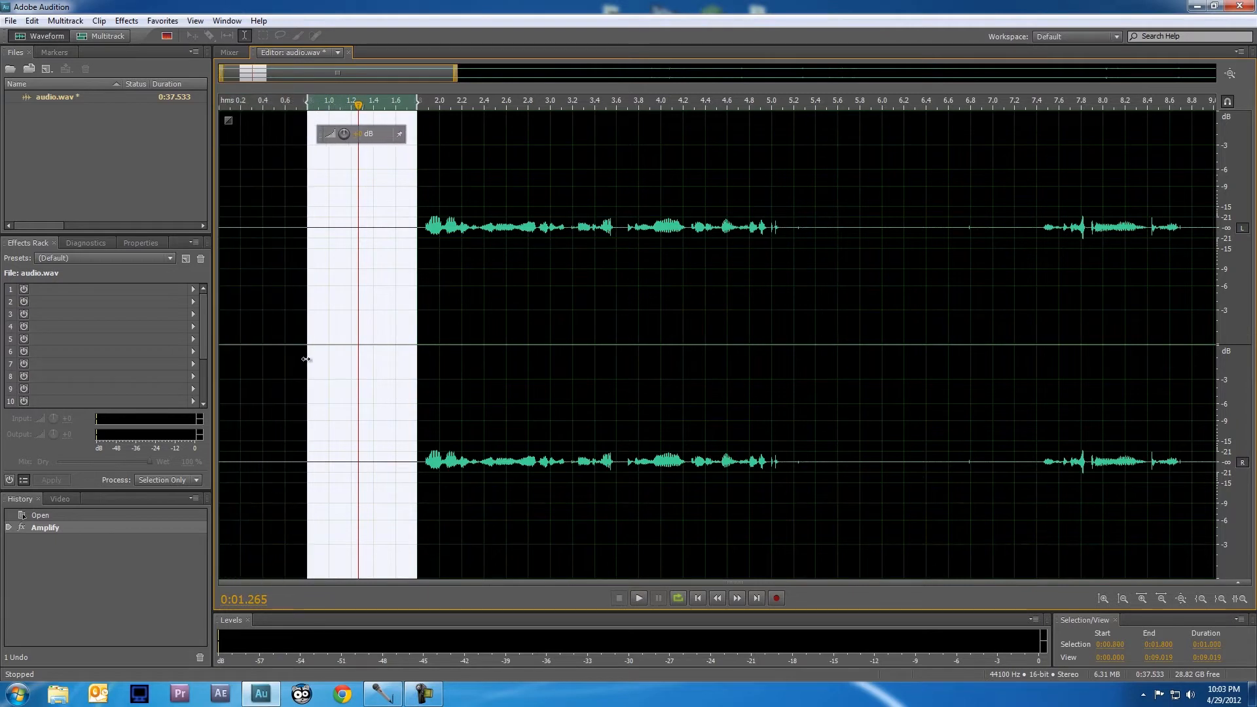
pyautogui.click(636, 600)
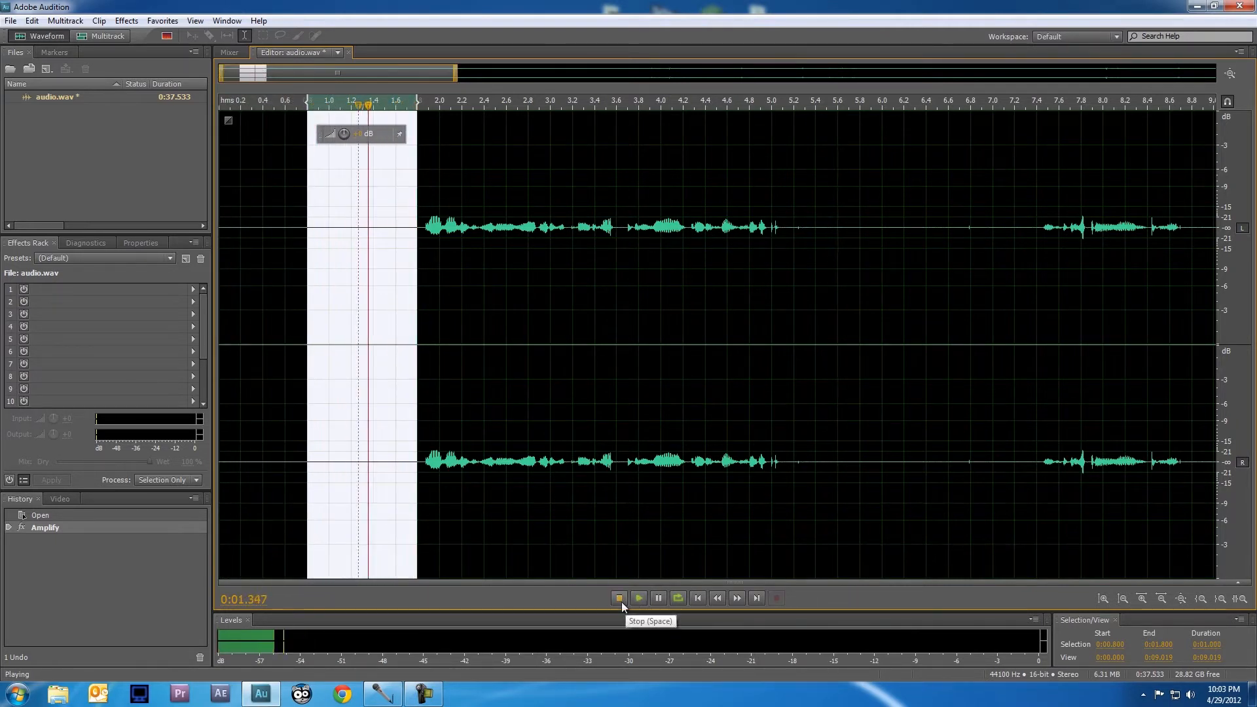
pyautogui.click(620, 601)
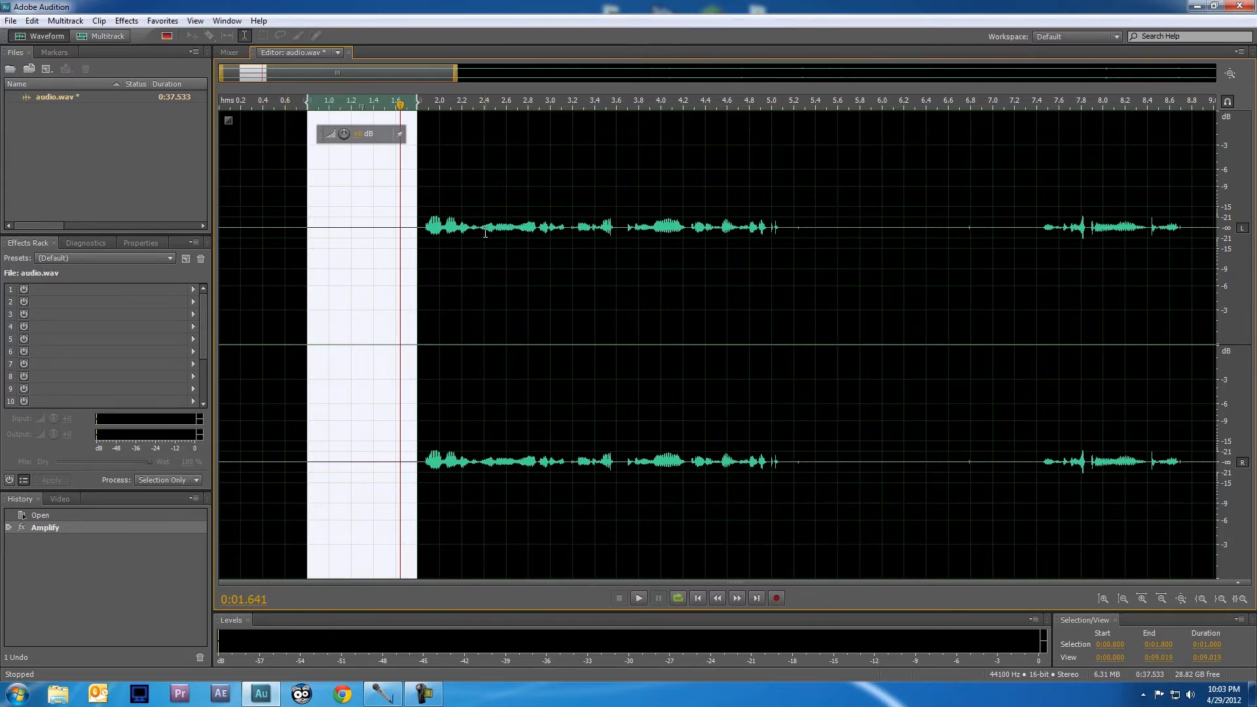
# Step: Apply the Single-band Compressor with the Voice Over preset to the whole audio.wav clip
pyautogui.click(452, 230)
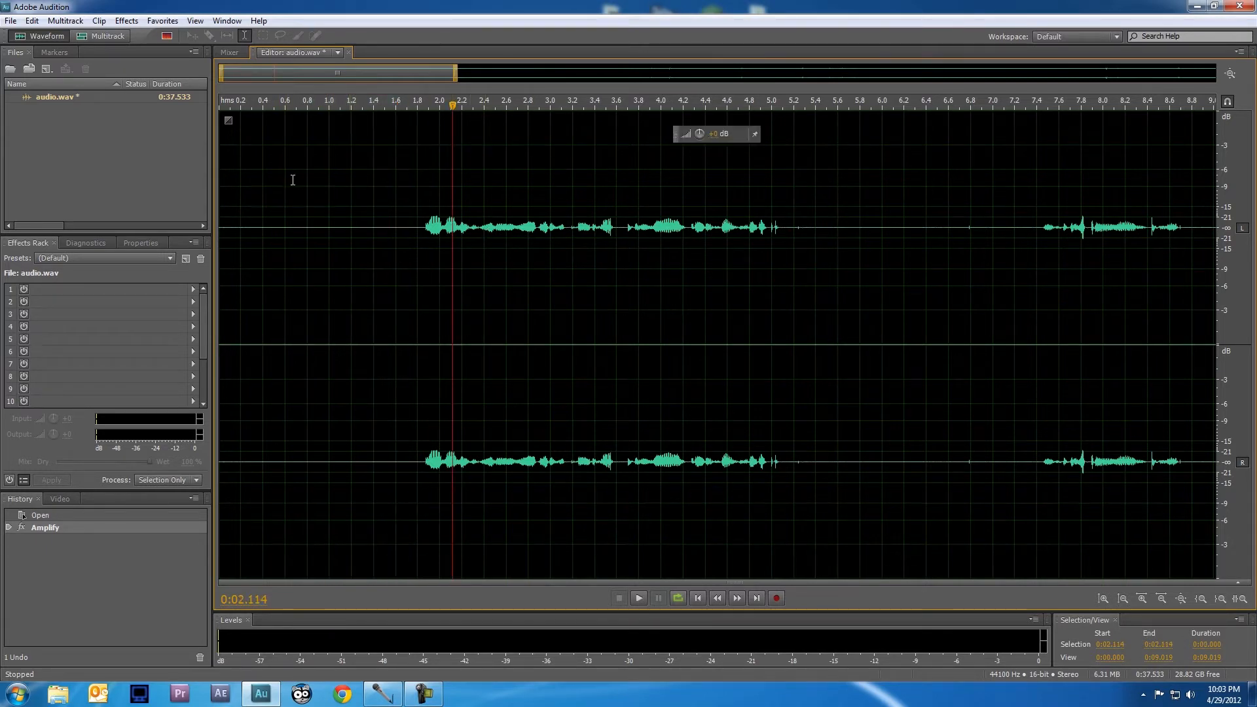
pyautogui.click(125, 21)
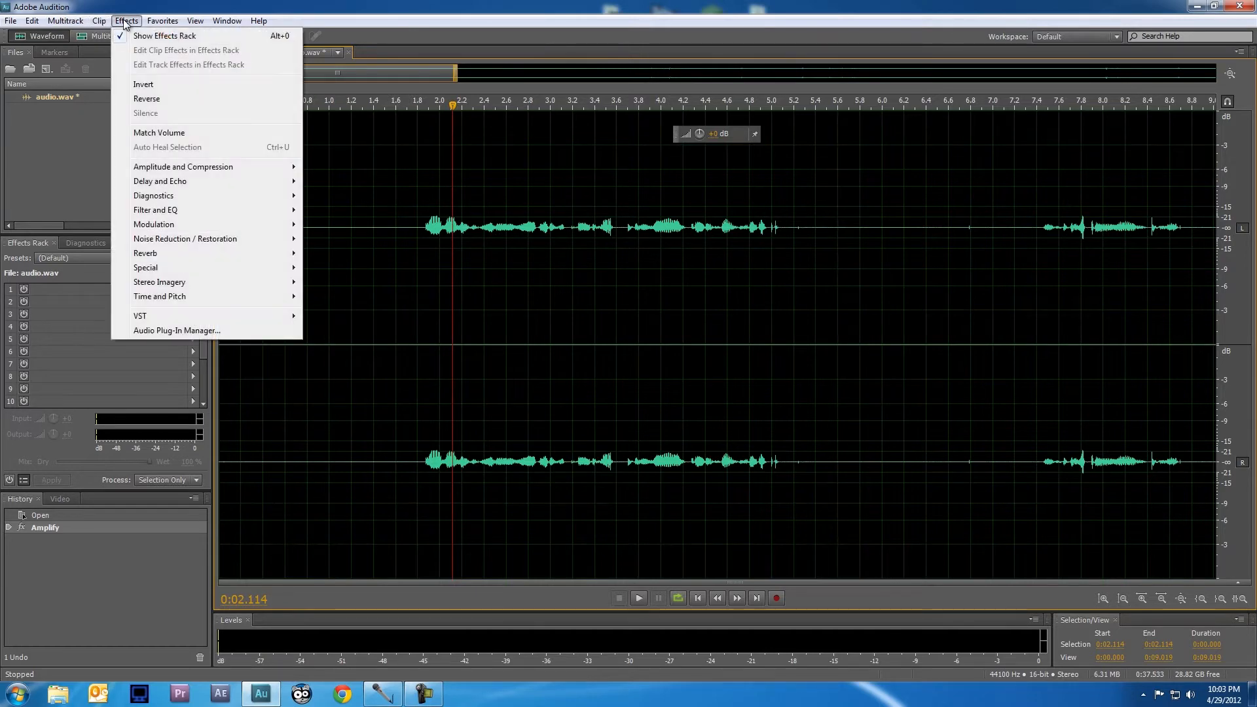
pyautogui.moveTo(242, 169)
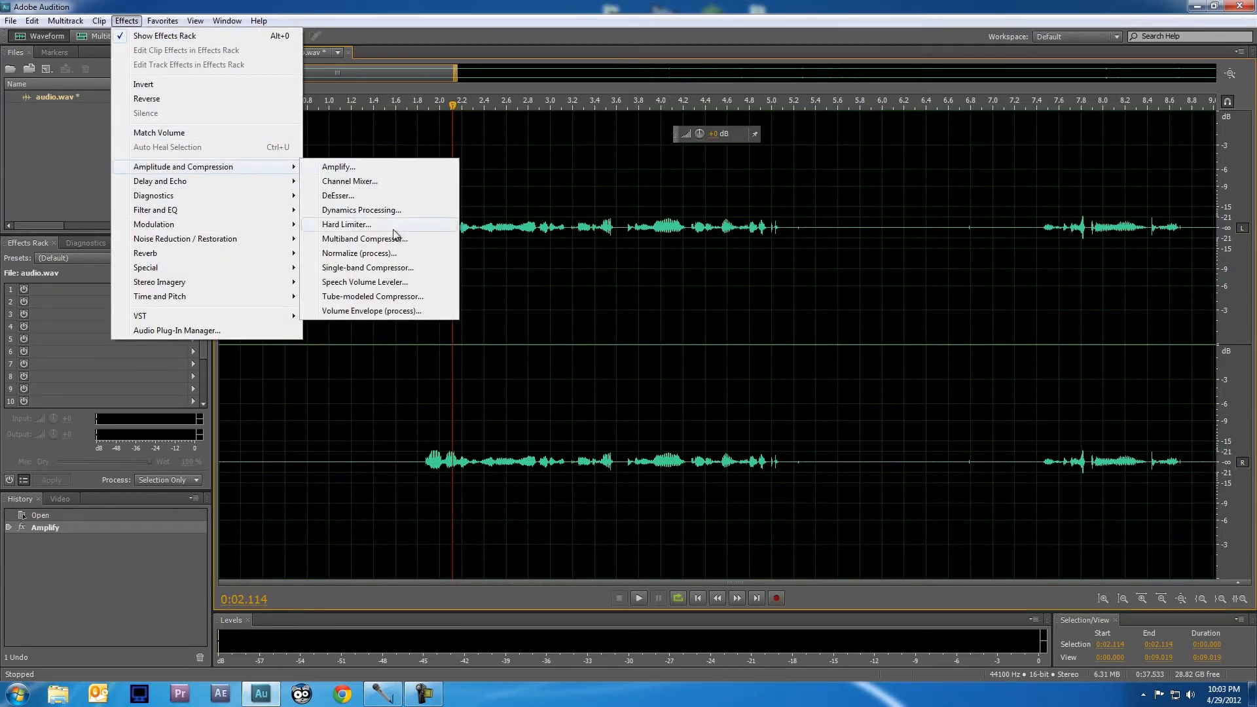
pyautogui.click(388, 267)
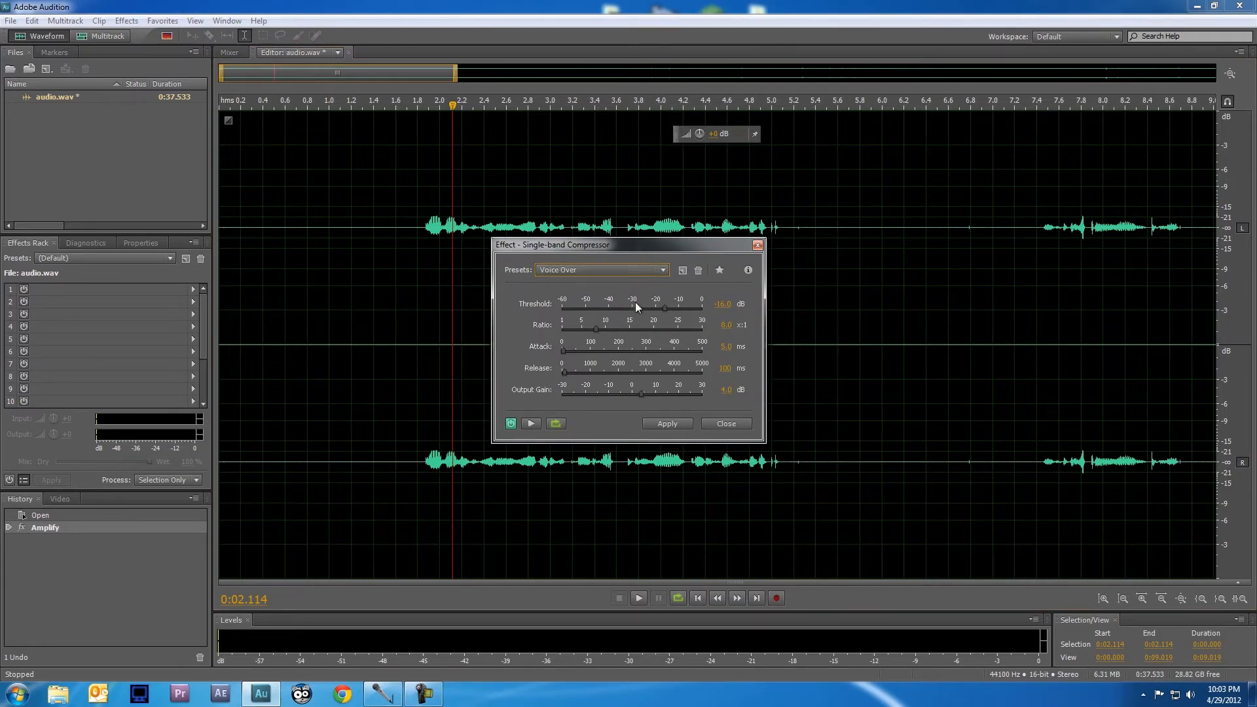
pyautogui.click(666, 423)
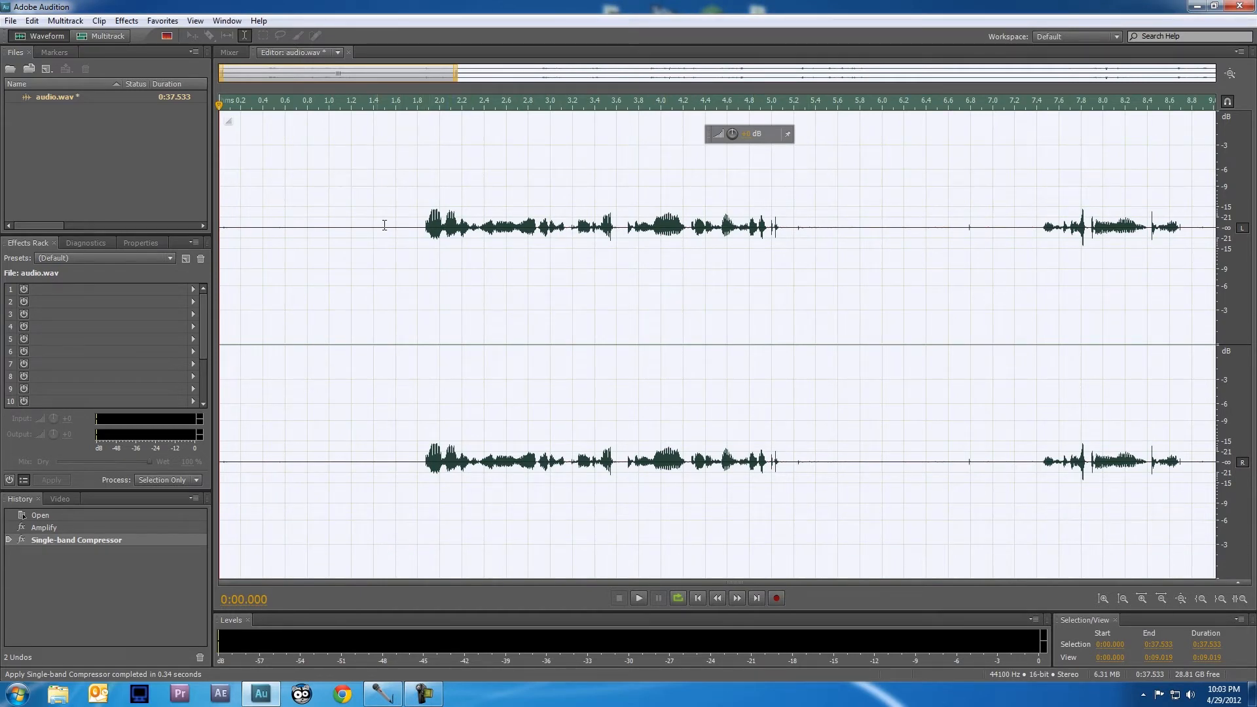
# Step: Select the silent section before the first speech, about 1.07 to 1.8 seconds, and play it to hear the background noise
pyautogui.click(404, 241)
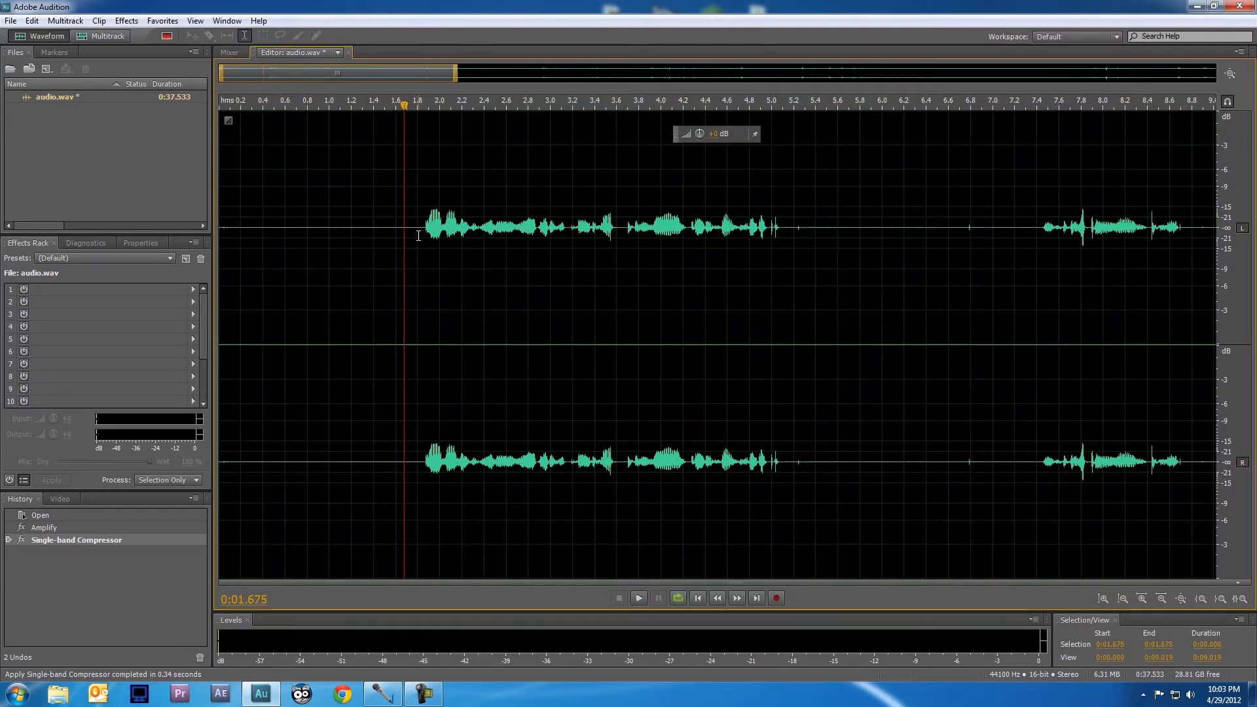
pyautogui.moveTo(419, 236); pyautogui.dragTo(337, 244)
pyautogui.click(638, 597)
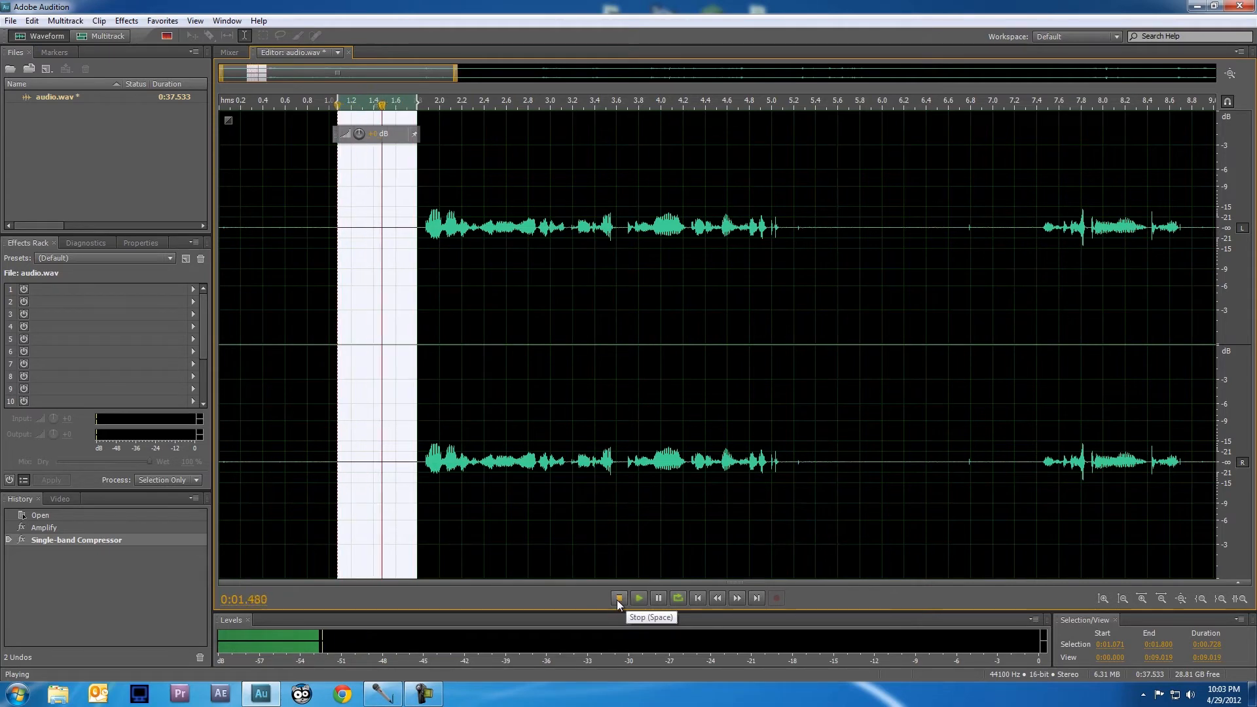
pyautogui.click(618, 598)
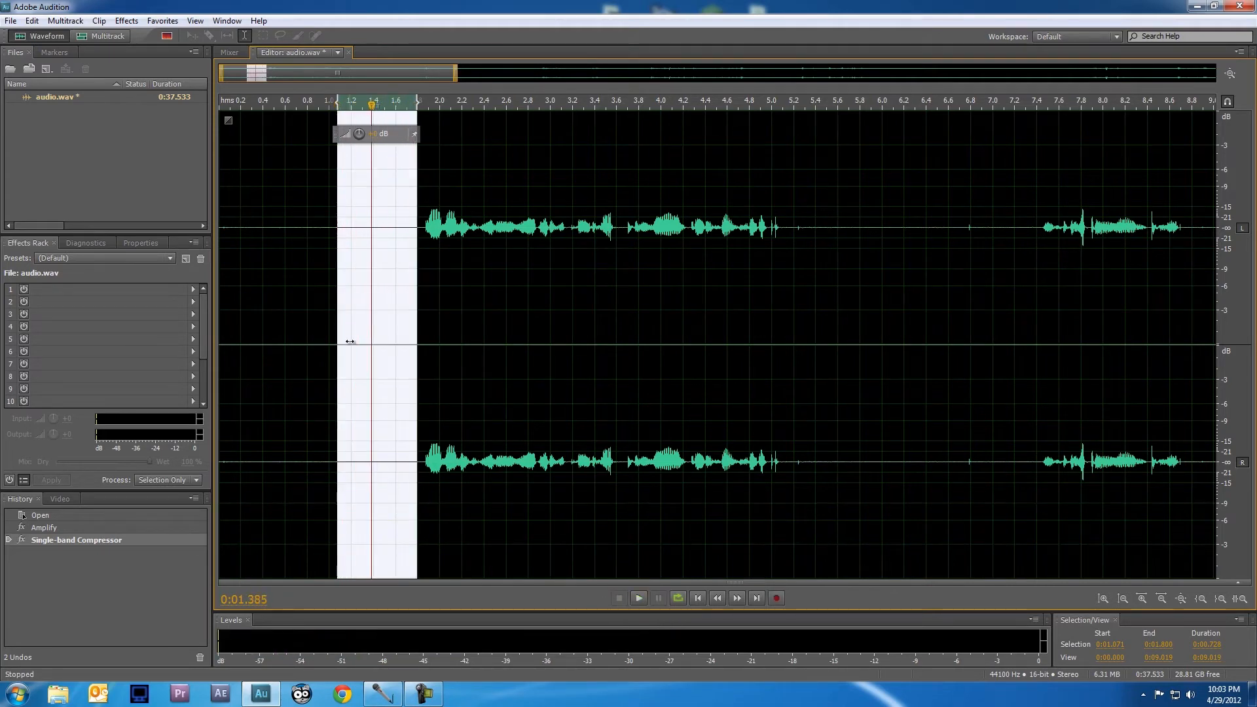
# Step: Open the Noise Reduction process and capture a noise print from the selected silent section
pyautogui.click(119, 20)
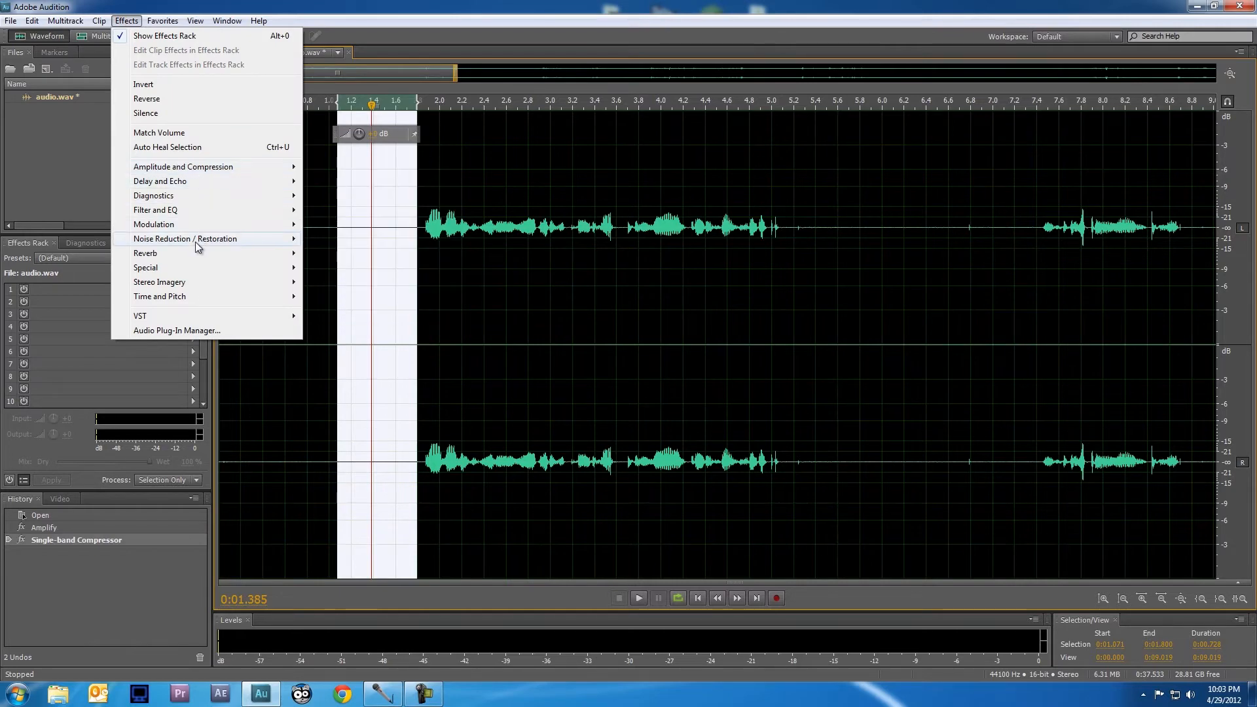
pyautogui.moveTo(195, 241)
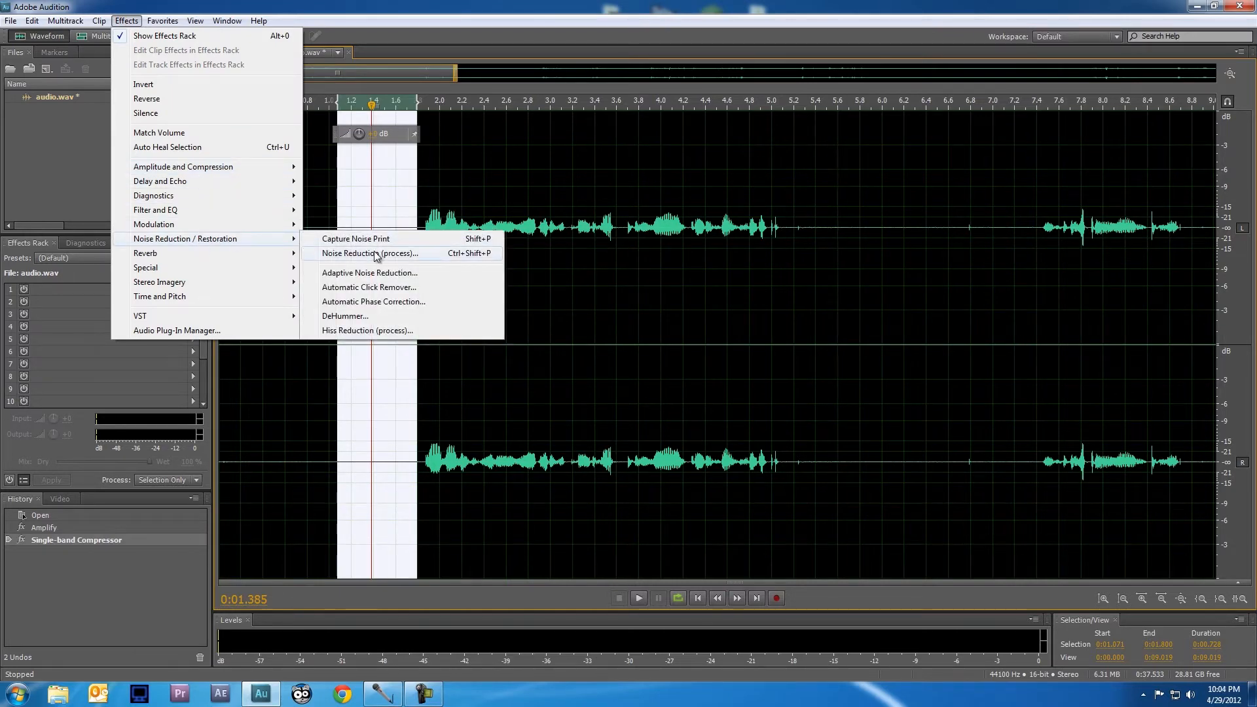
pyautogui.click(401, 255)
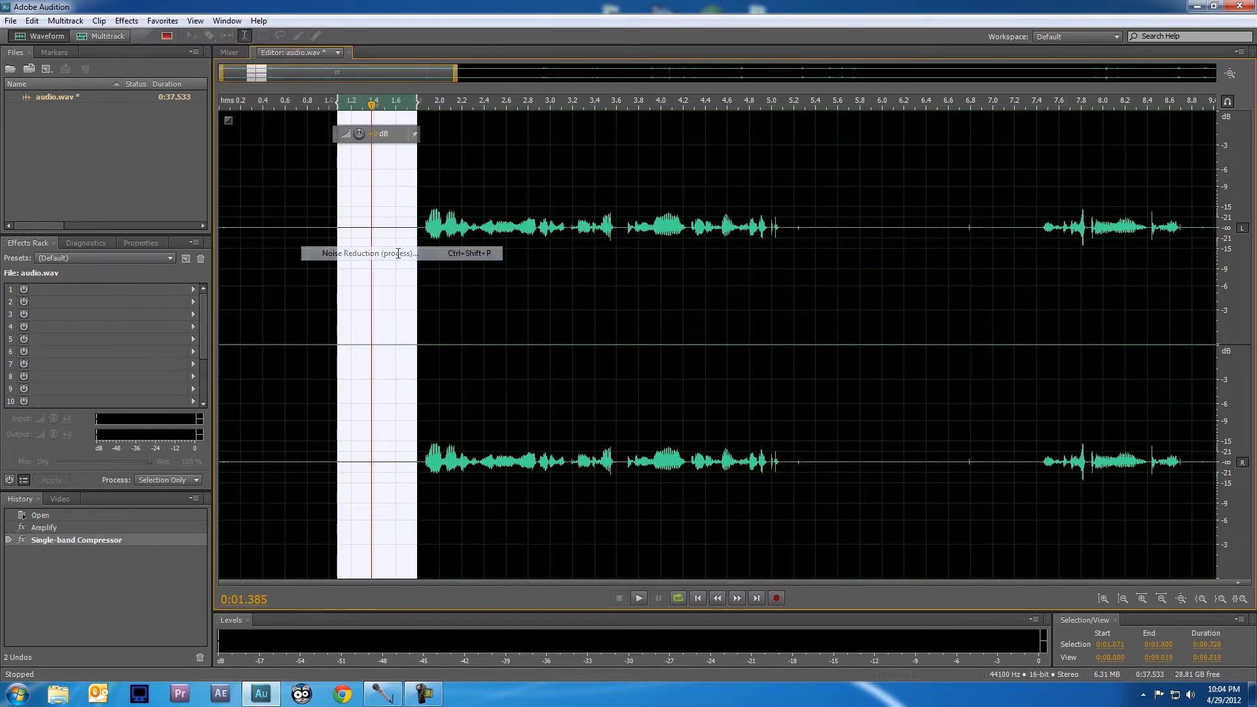
pyautogui.moveTo(663, 119); pyautogui.dragTo(1000, 91)
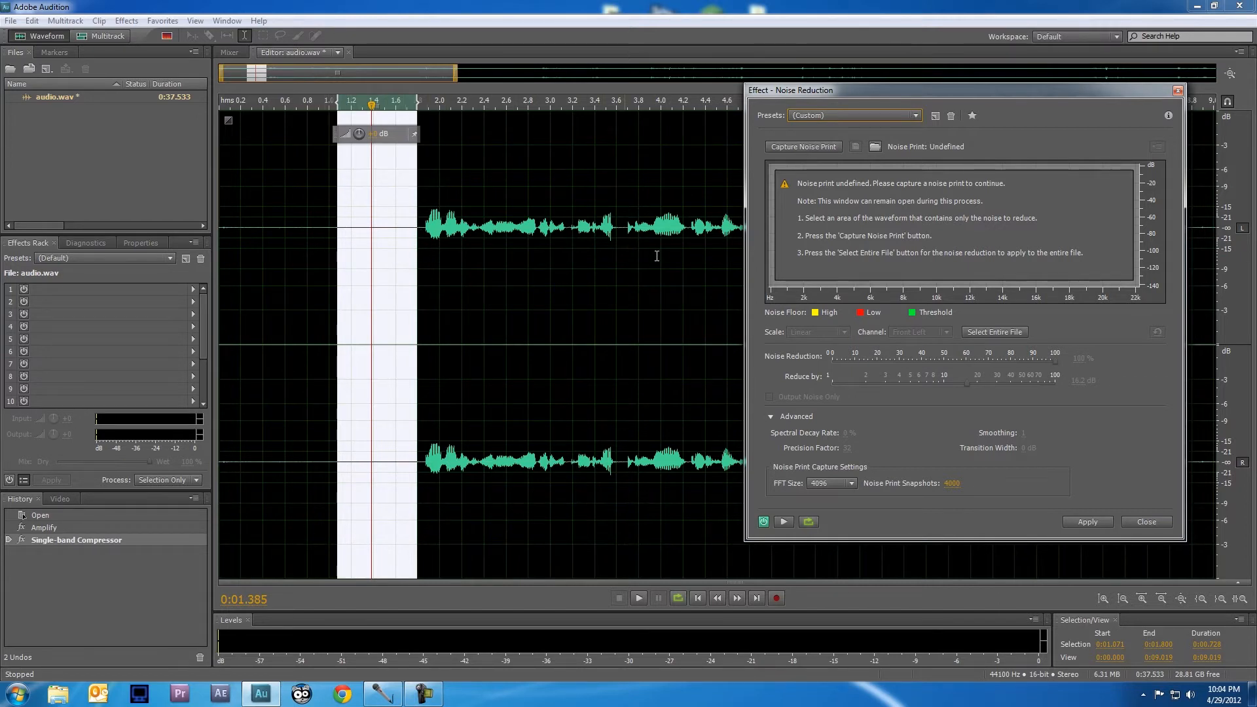
pyautogui.click(804, 147)
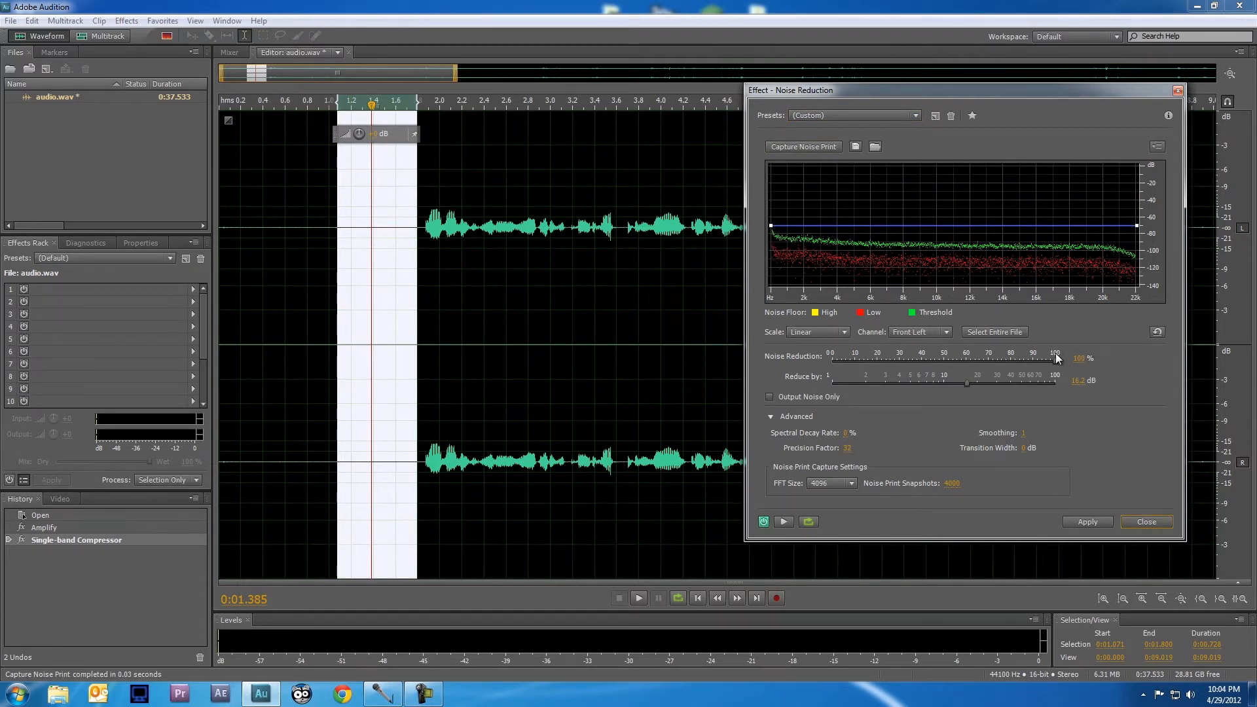
# Step: Extend the noise reduction to the entire file and apply it at 100% with a 16.2 dB reduction
pyautogui.click(985, 332)
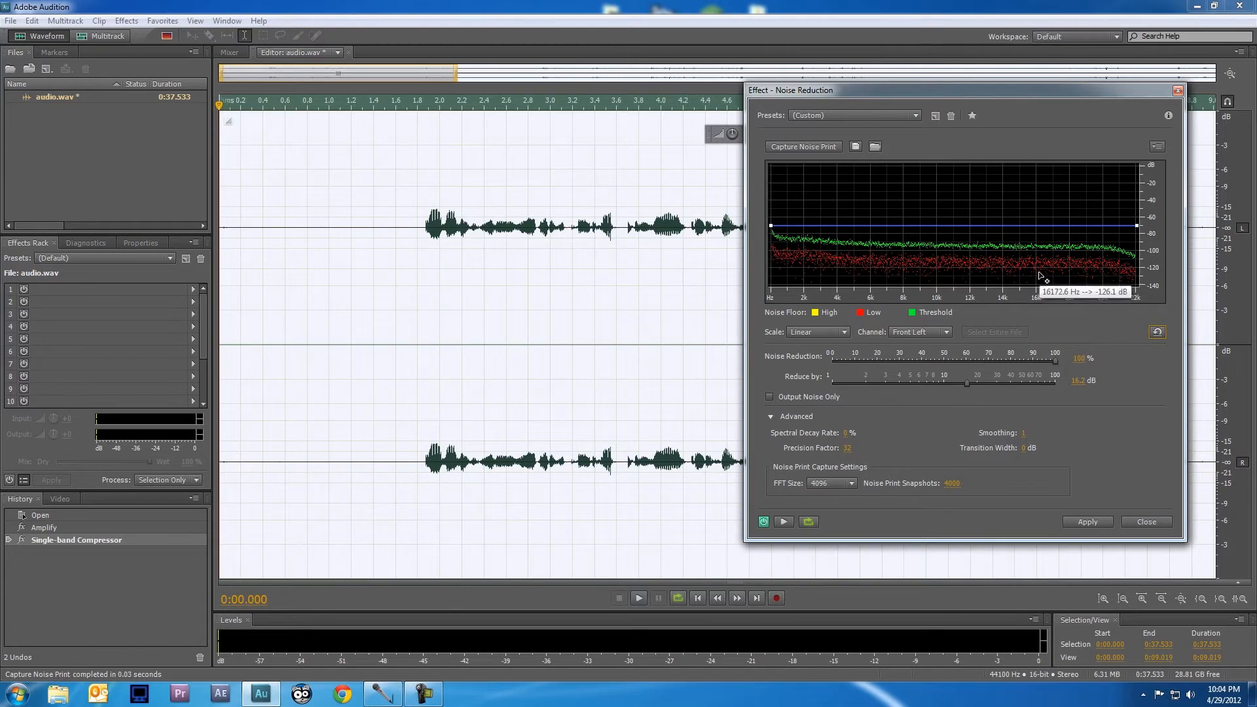
pyautogui.moveTo(996, 91); pyautogui.dragTo(757, 114)
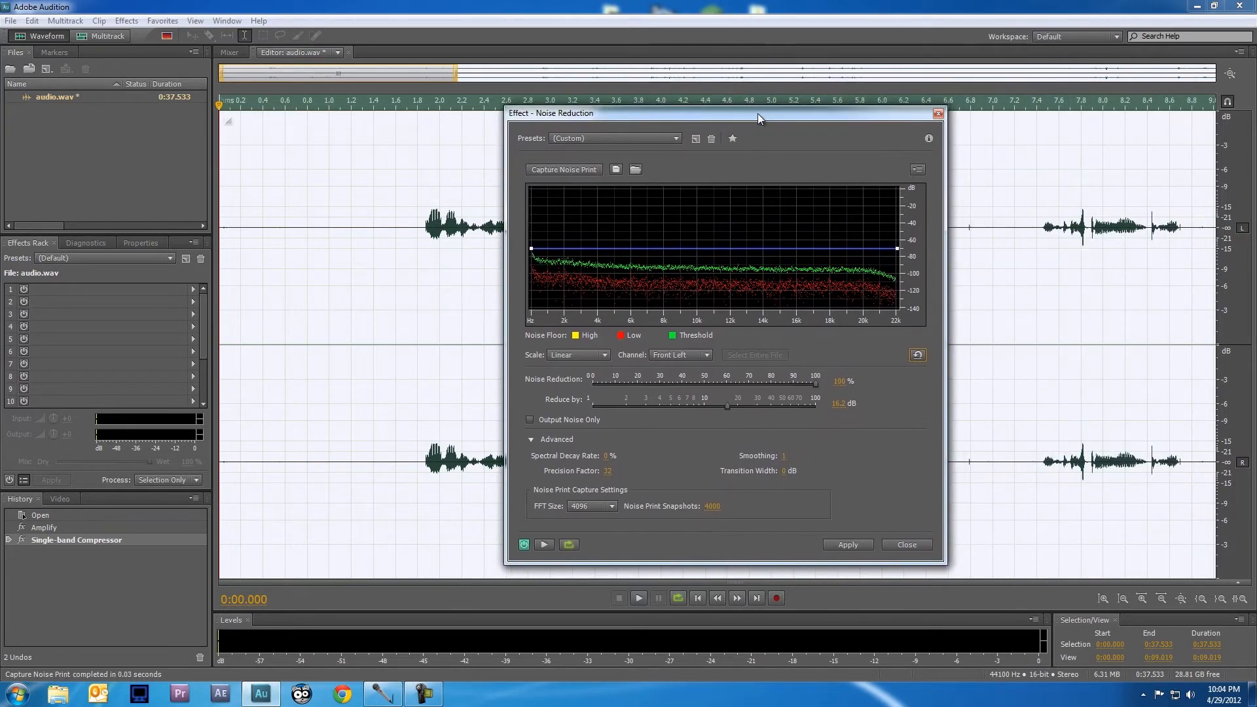
pyautogui.click(608, 471)
pyautogui.moveTo(626, 475); pyautogui.dragTo(723, 458)
pyautogui.click(848, 544)
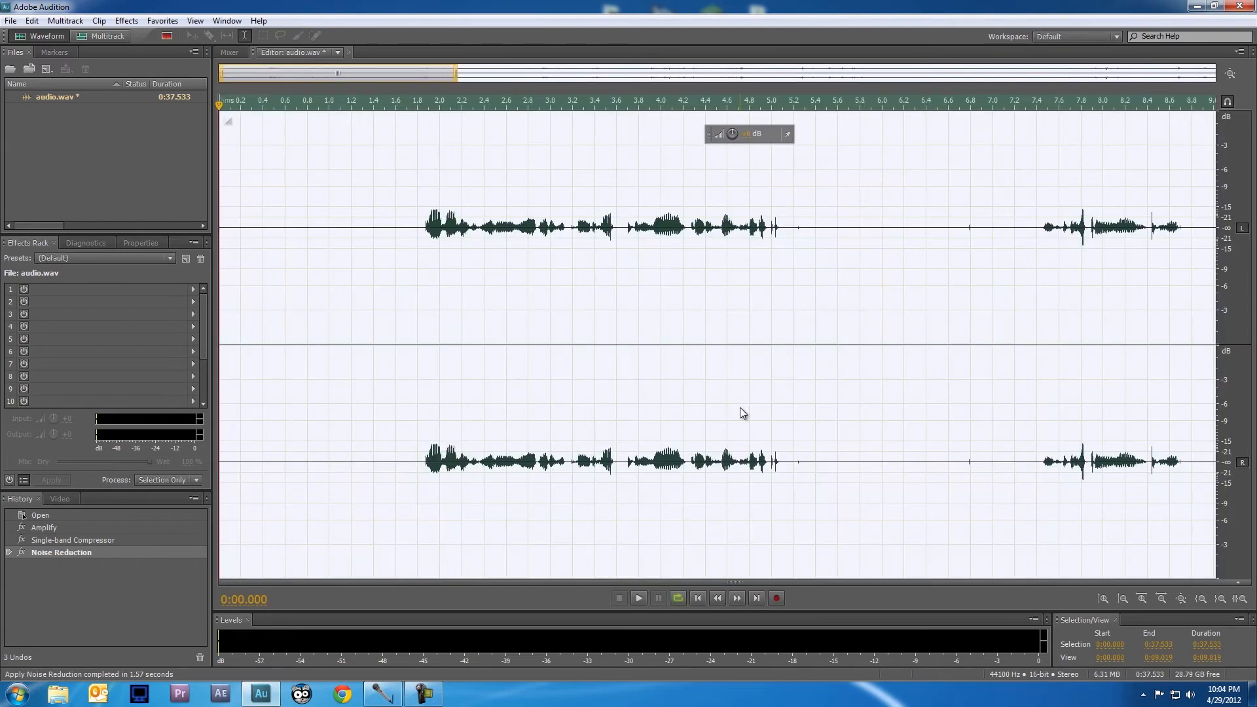
# Step: Play the cleaned clip from near its beginning through the first spoken phrase, then stop playback
pyautogui.click(222, 237)
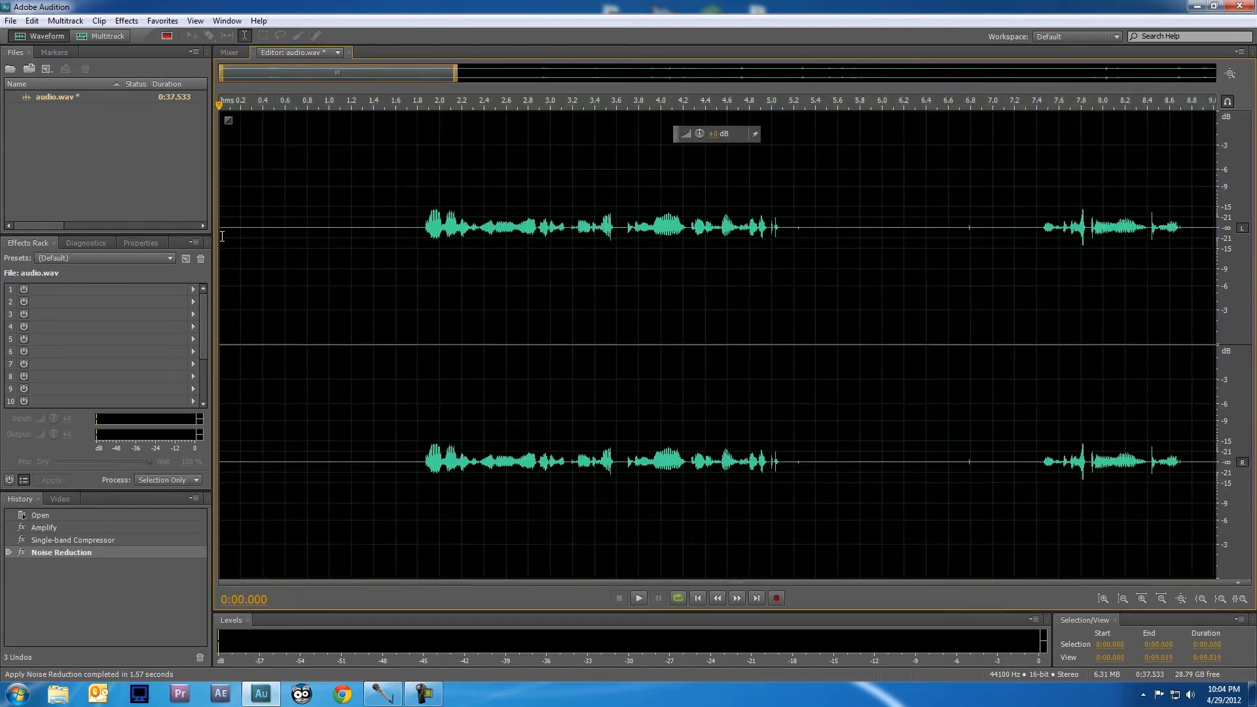
pyautogui.click(224, 243)
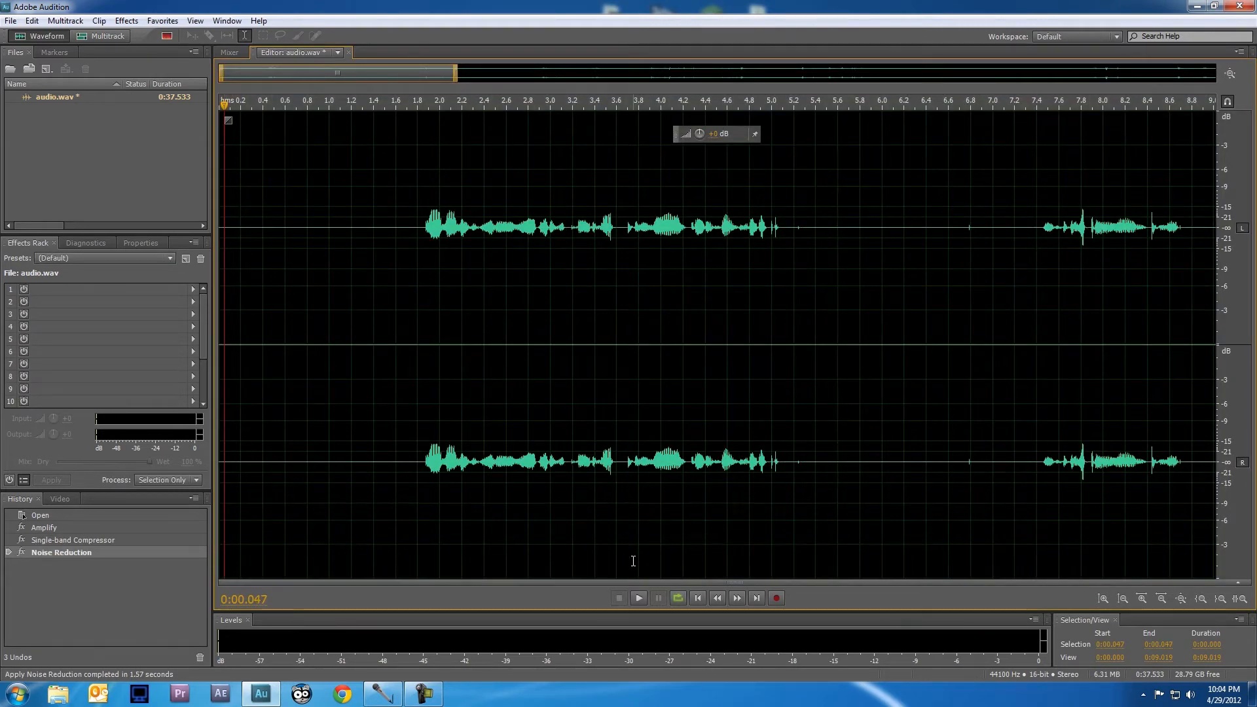
pyautogui.click(641, 599)
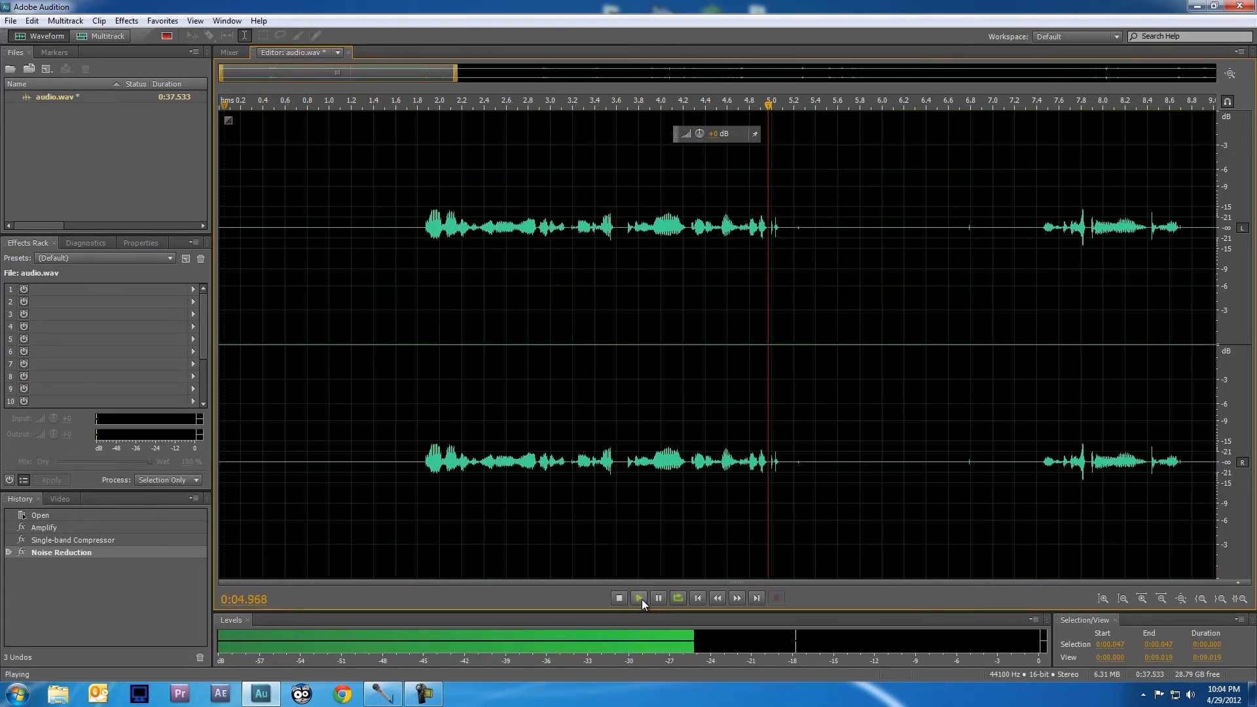
pyautogui.click(617, 599)
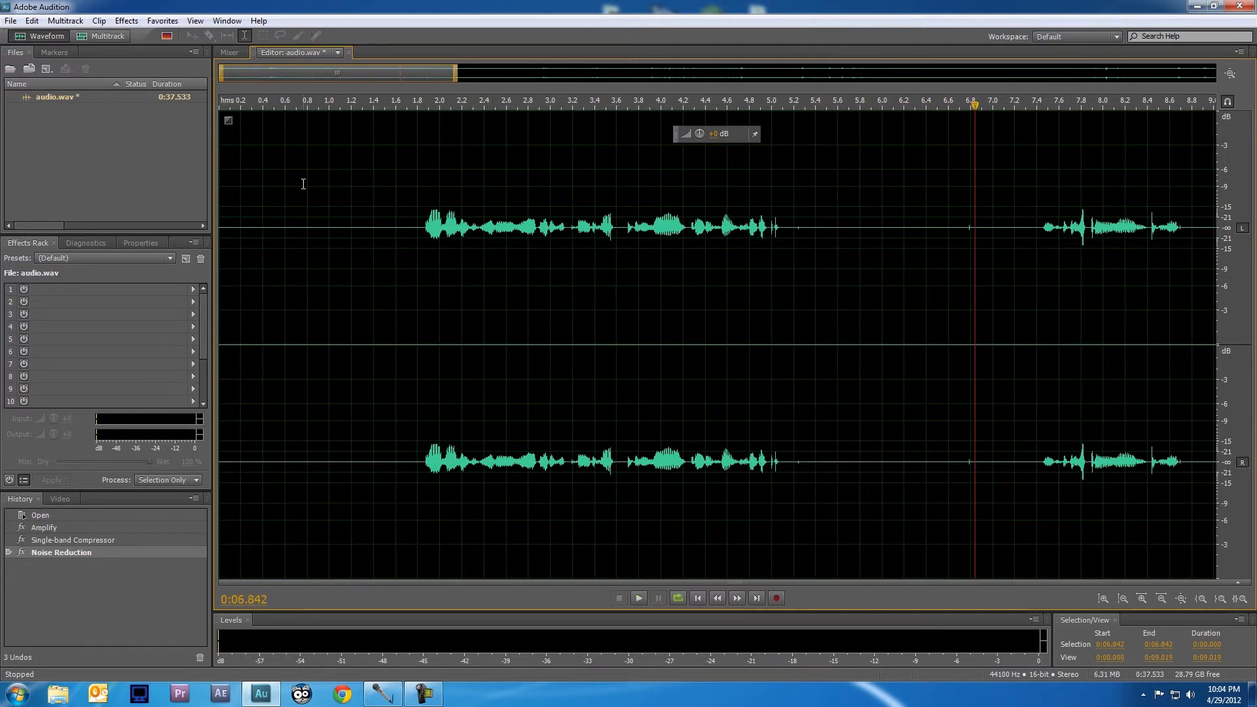
# Step: Save the processed clip to the Desktop as audio_clean.wav in Wave PCM format and close Audition
pyautogui.click(9, 23)
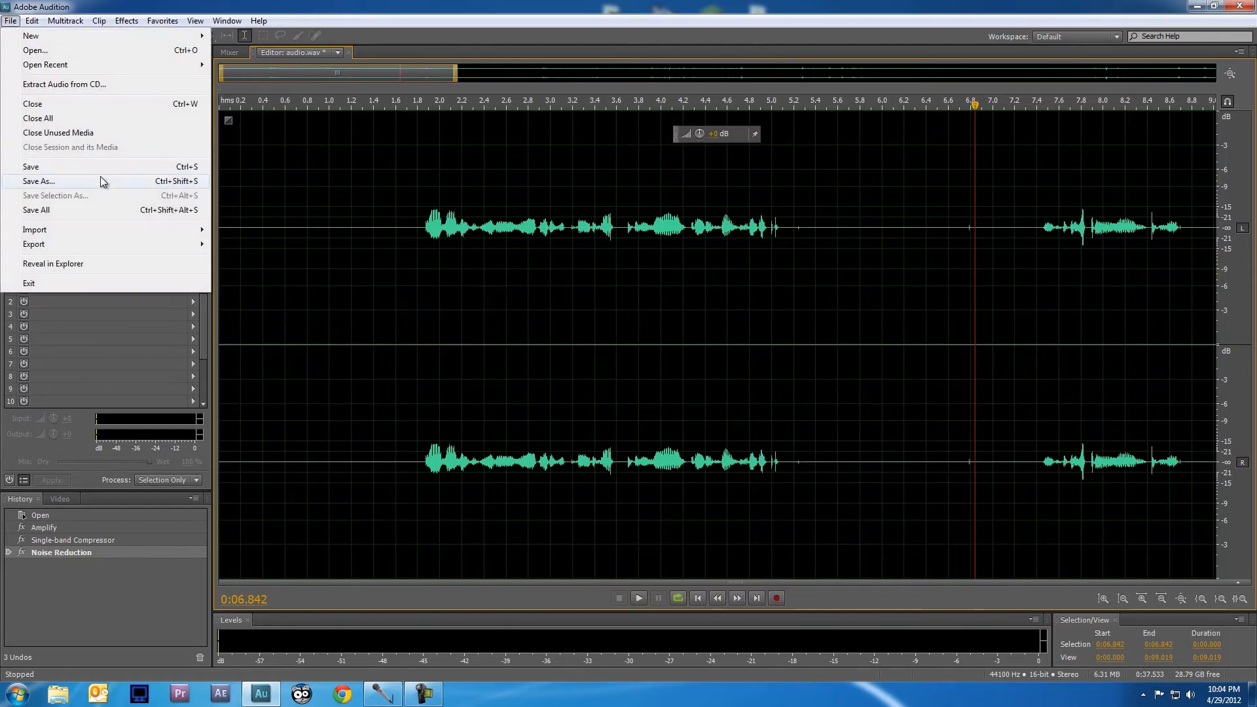
pyautogui.click(53, 183)
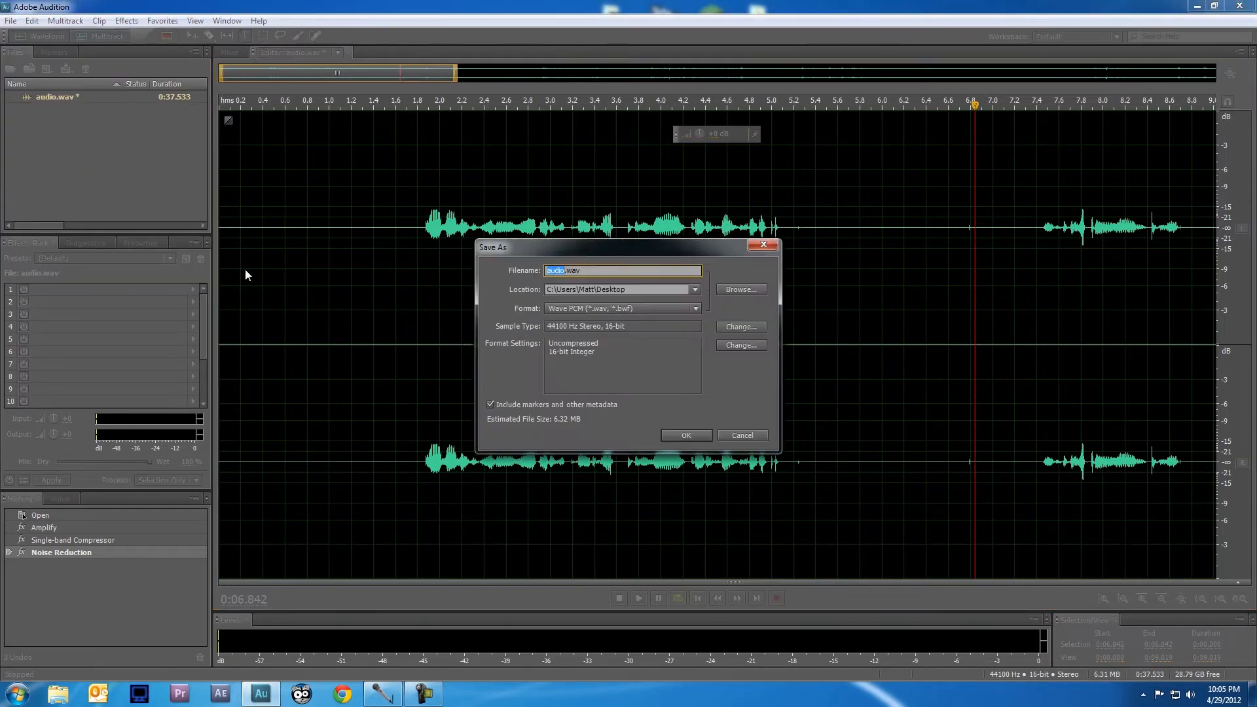
pyautogui.click(595, 269)
pyautogui.write('_clean')
pyautogui.click(689, 438)
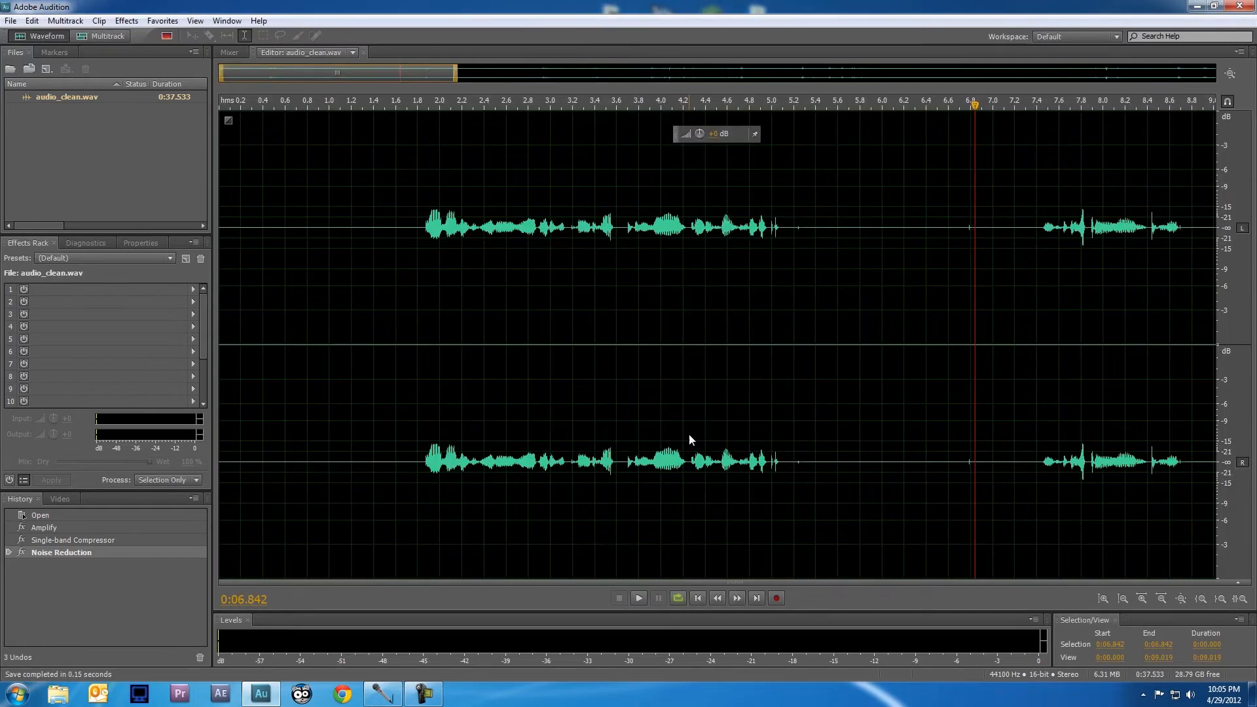
pyautogui.click(1244, 8)
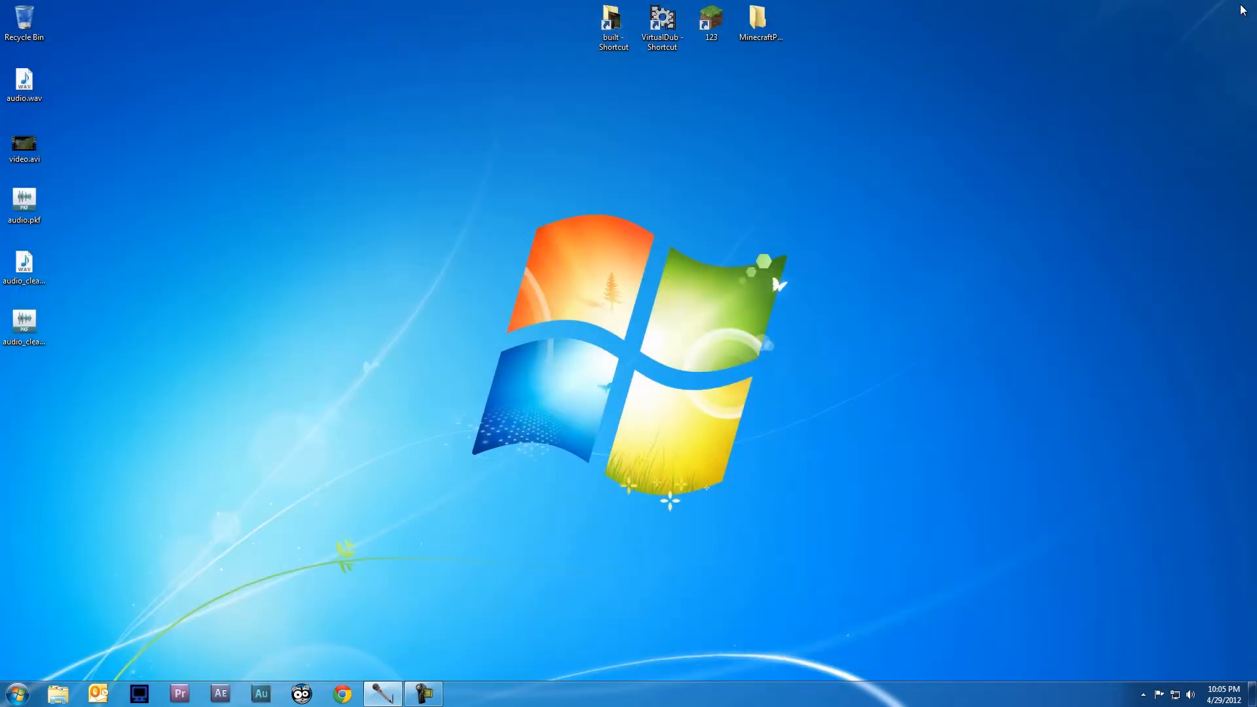
# Step: Move the audio_clean.wav and video.avi desktop icons together below the other files
pyautogui.moveTo(24, 265); pyautogui.dragTo(26, 452)
pyautogui.moveTo(9, 145); pyautogui.dragTo(9, 511)
pyautogui.click(223, 385)
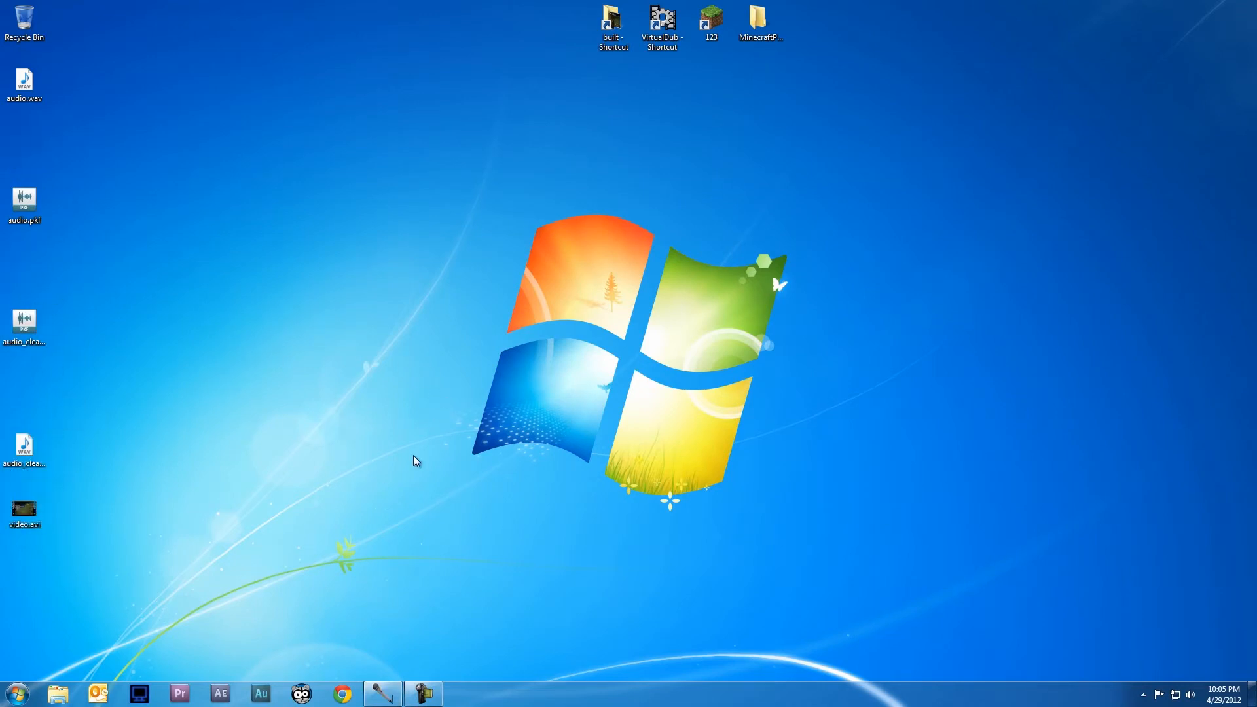
# Step: Launch Adobe Premiere Pro, open the recent project GS1080_New.prproj, and restore its window down so the desktop files are reachable
pyautogui.click(180, 693)
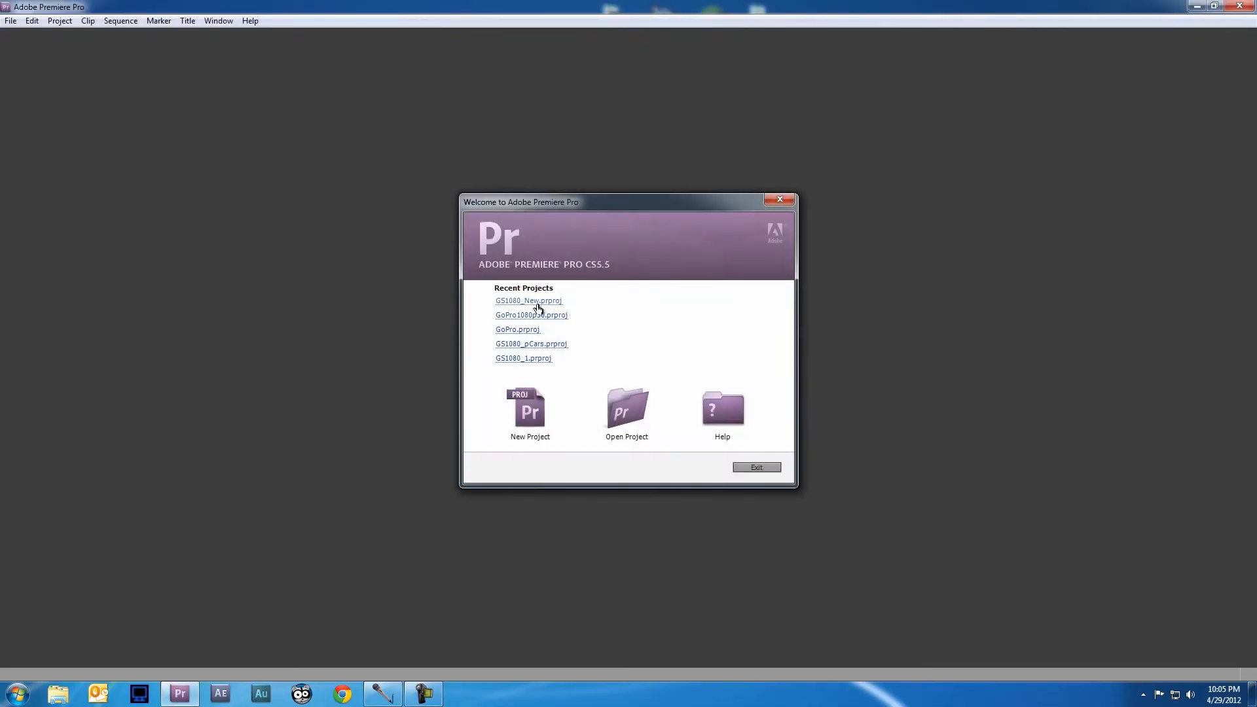
pyautogui.click(541, 302)
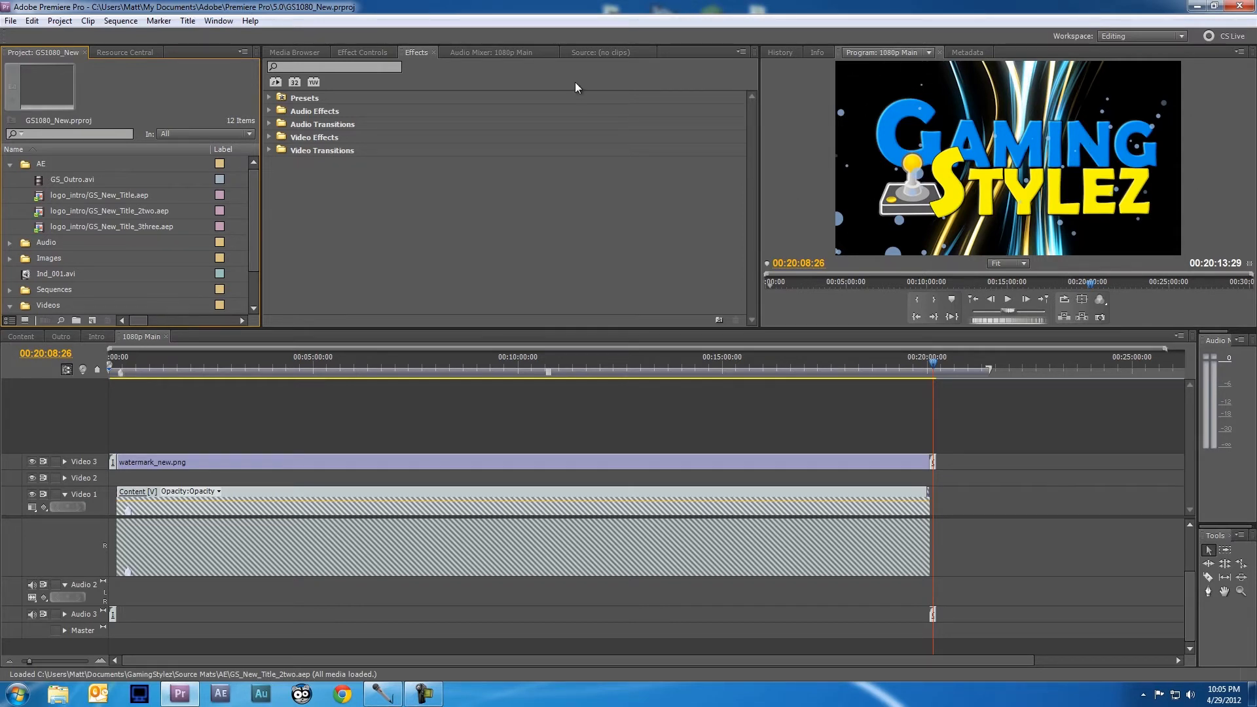
pyautogui.moveTo(455, 5); pyautogui.dragTo(561, 26)
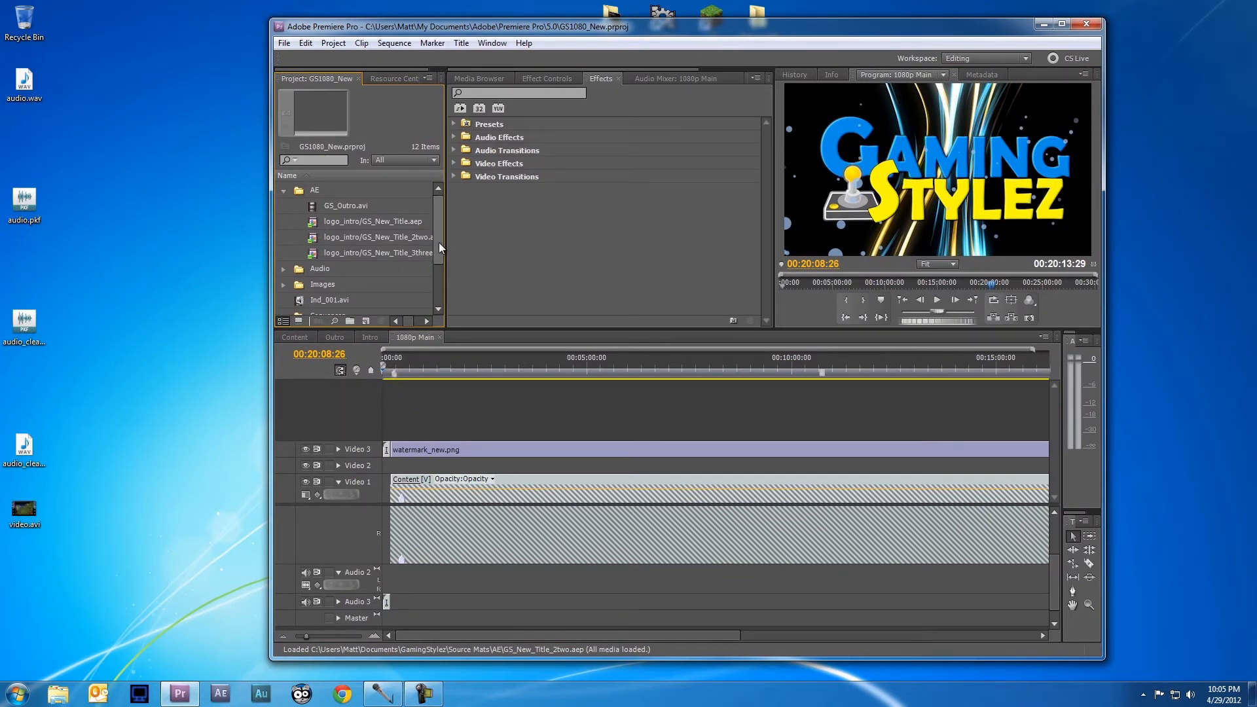
# Step: Delete the old clips Ind_001.avi and Ind_002.avi from the project
pyautogui.moveTo(439, 242); pyautogui.dragTo(435, 289)
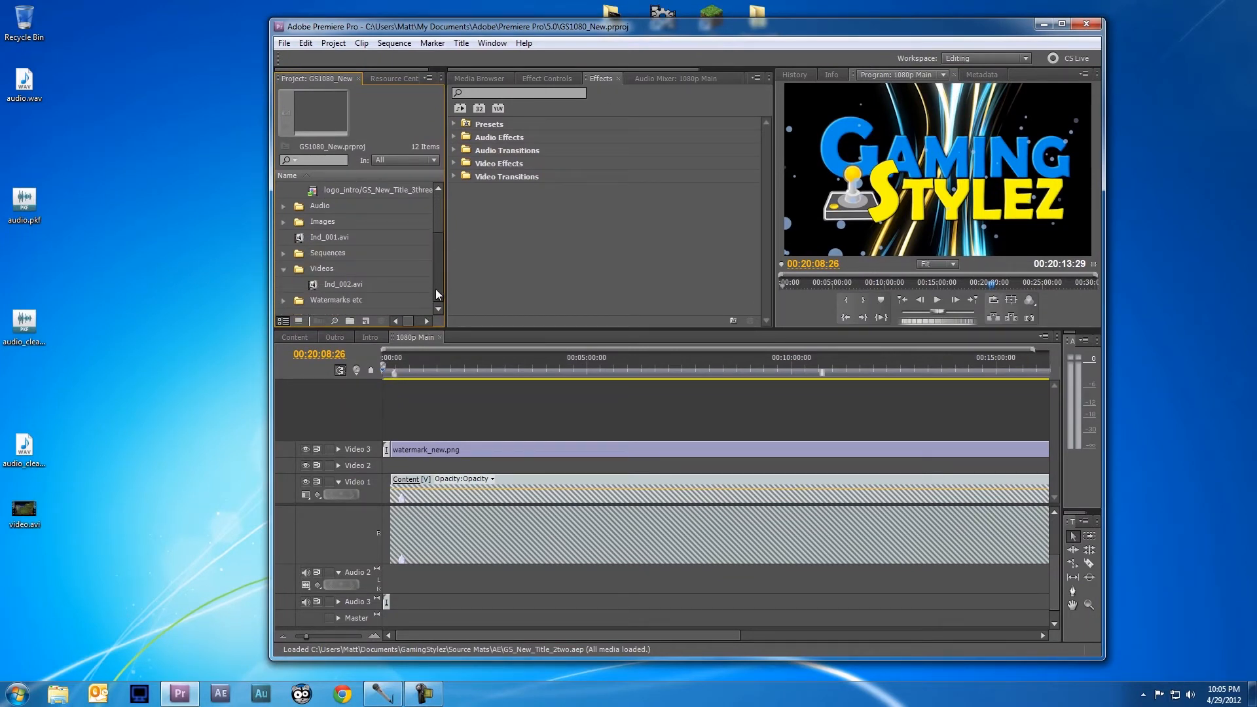
pyautogui.click(297, 240)
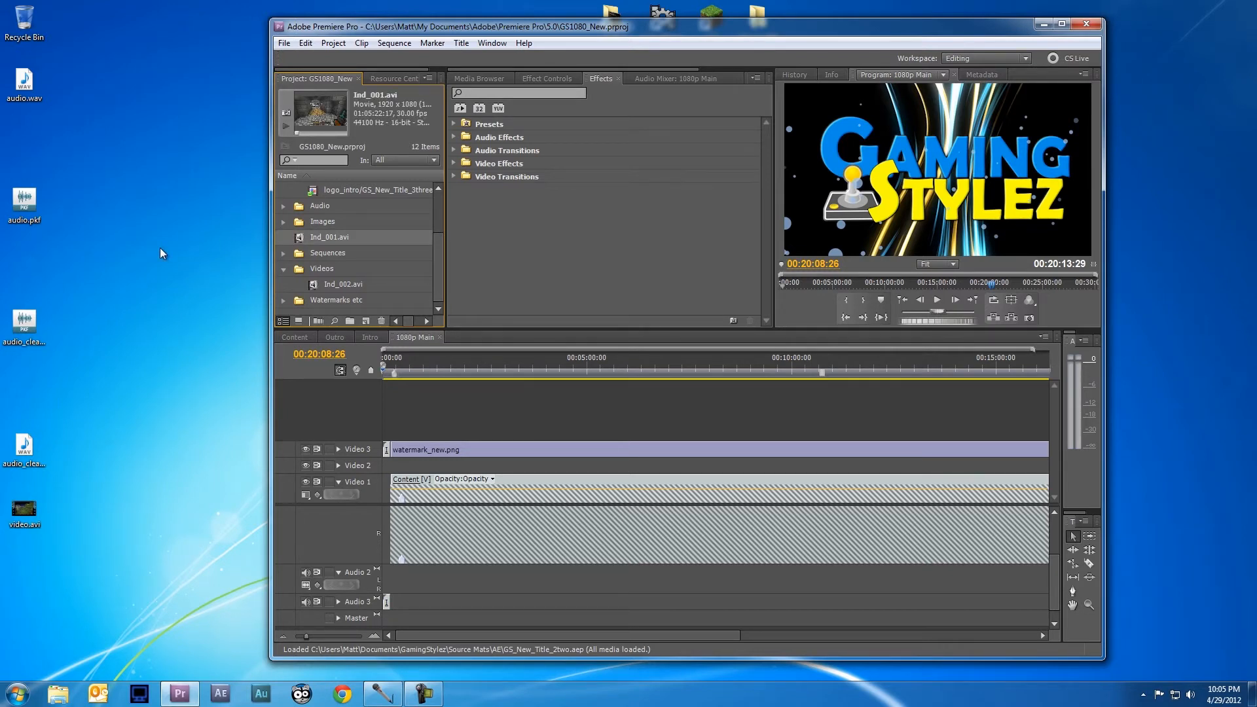
pyautogui.press('Delete')
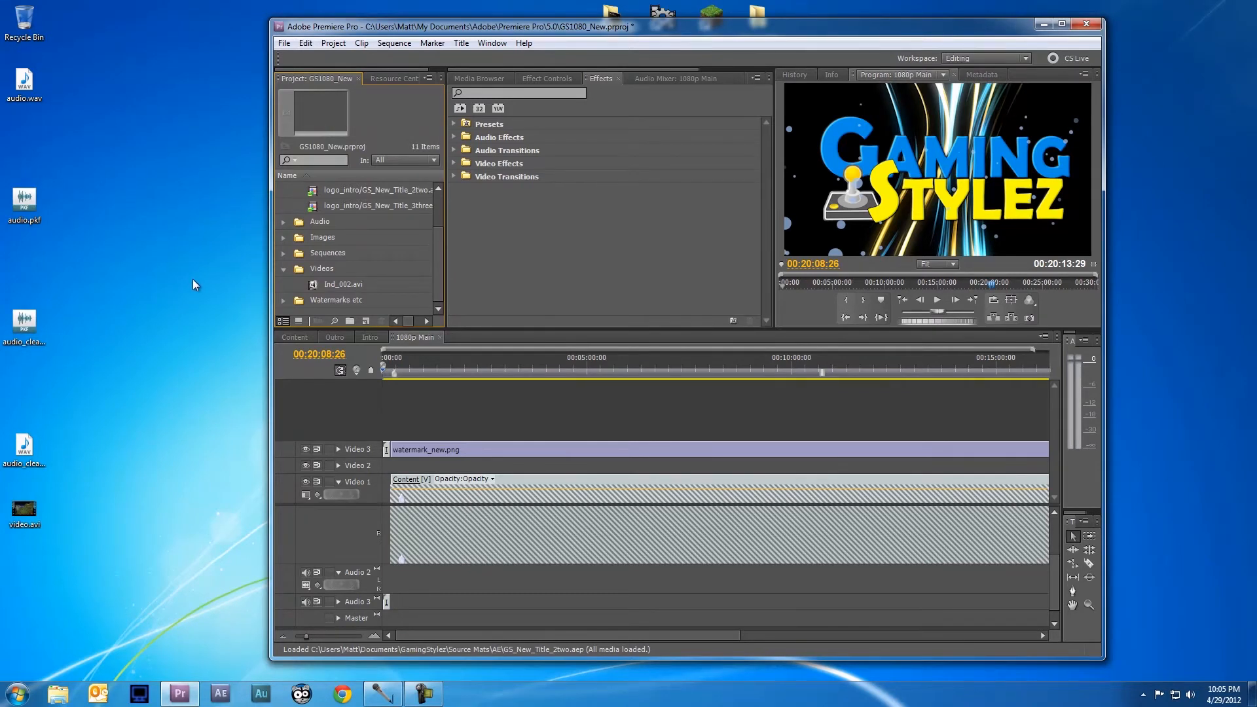
pyautogui.click(309, 284)
pyautogui.press('Delete')
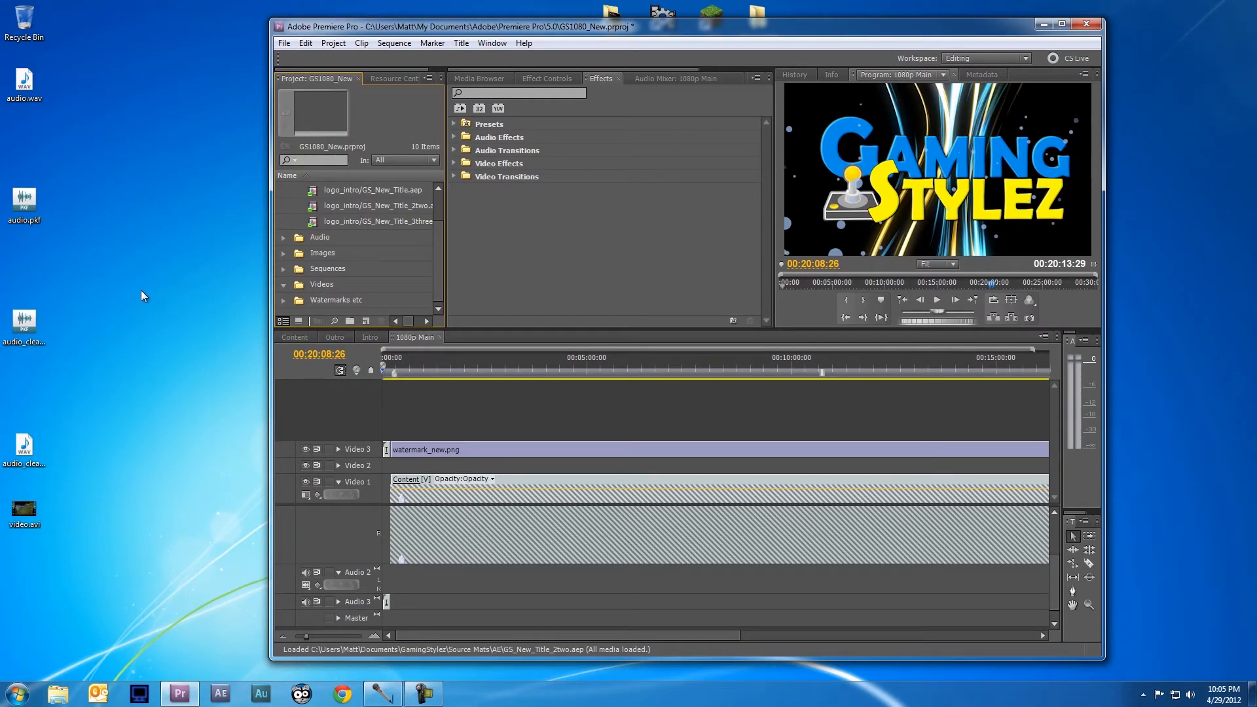
# Step: Import video.avi from the desktop into the Videos bin and audio_clean.wav into the Audio bin, then maximize the window
pyautogui.click(21, 513)
pyautogui.moveTo(21, 514); pyautogui.dragTo(316, 285)
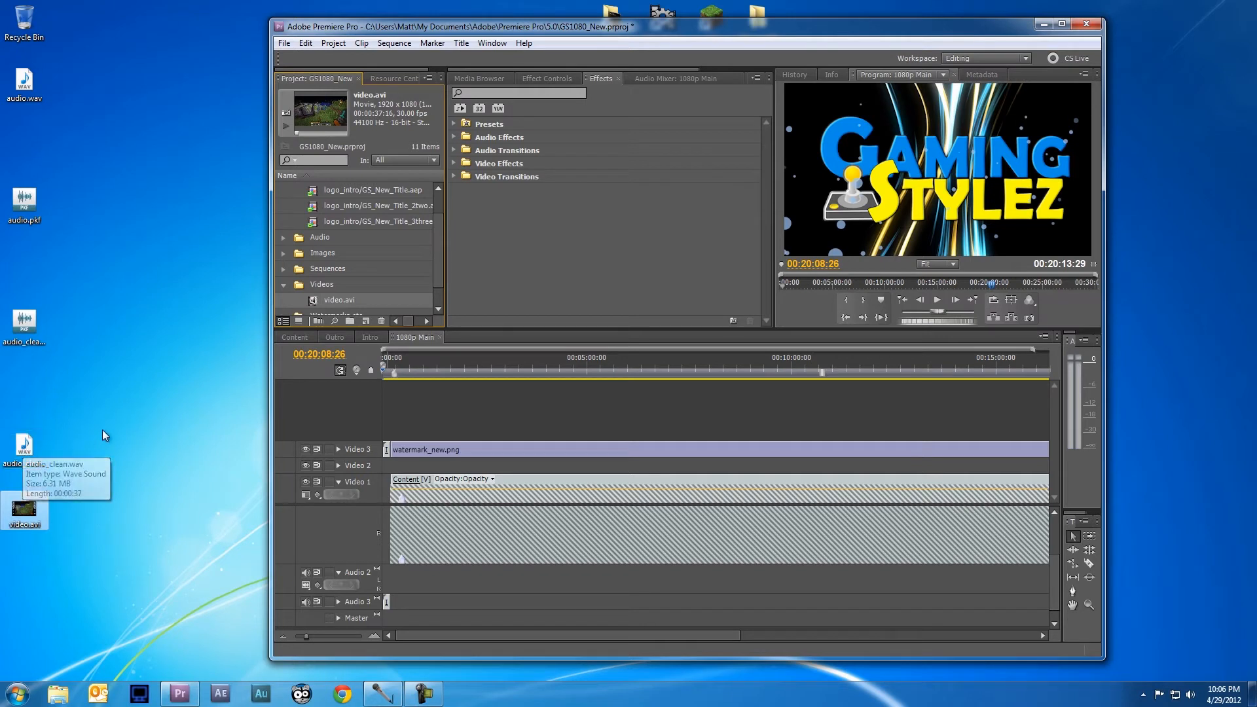
pyautogui.moveTo(23, 452); pyautogui.dragTo(321, 236)
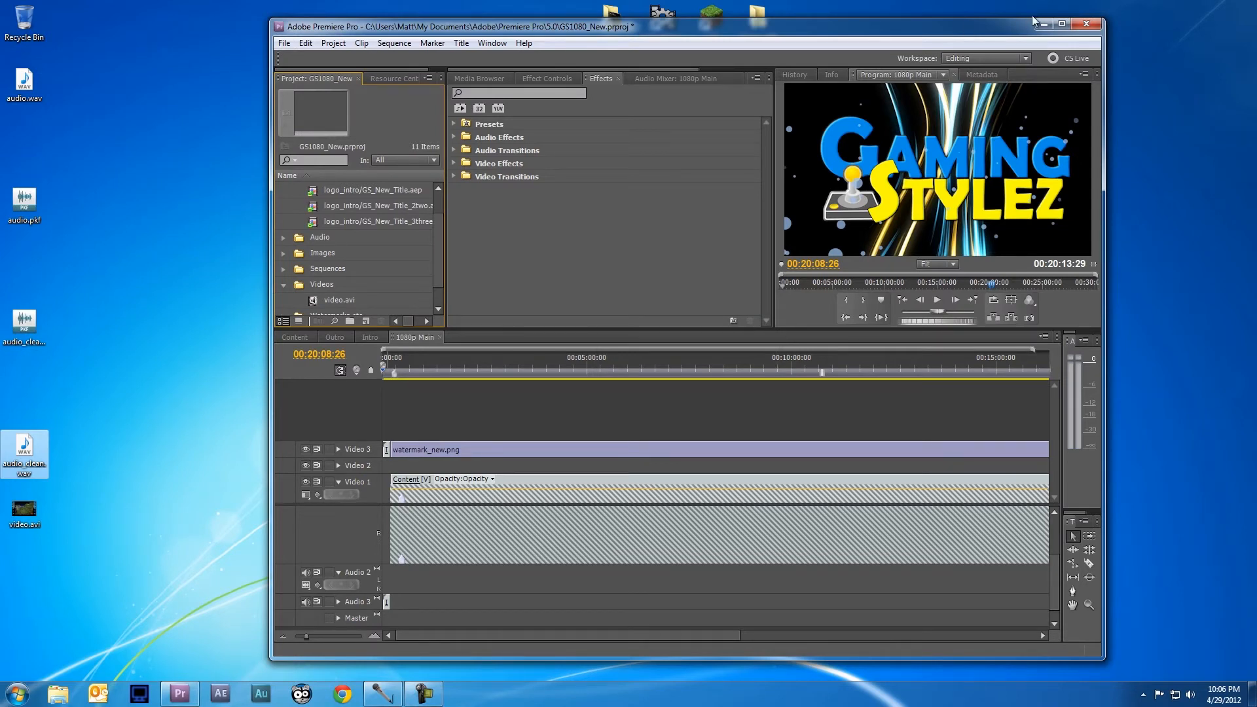
pyautogui.click(1062, 24)
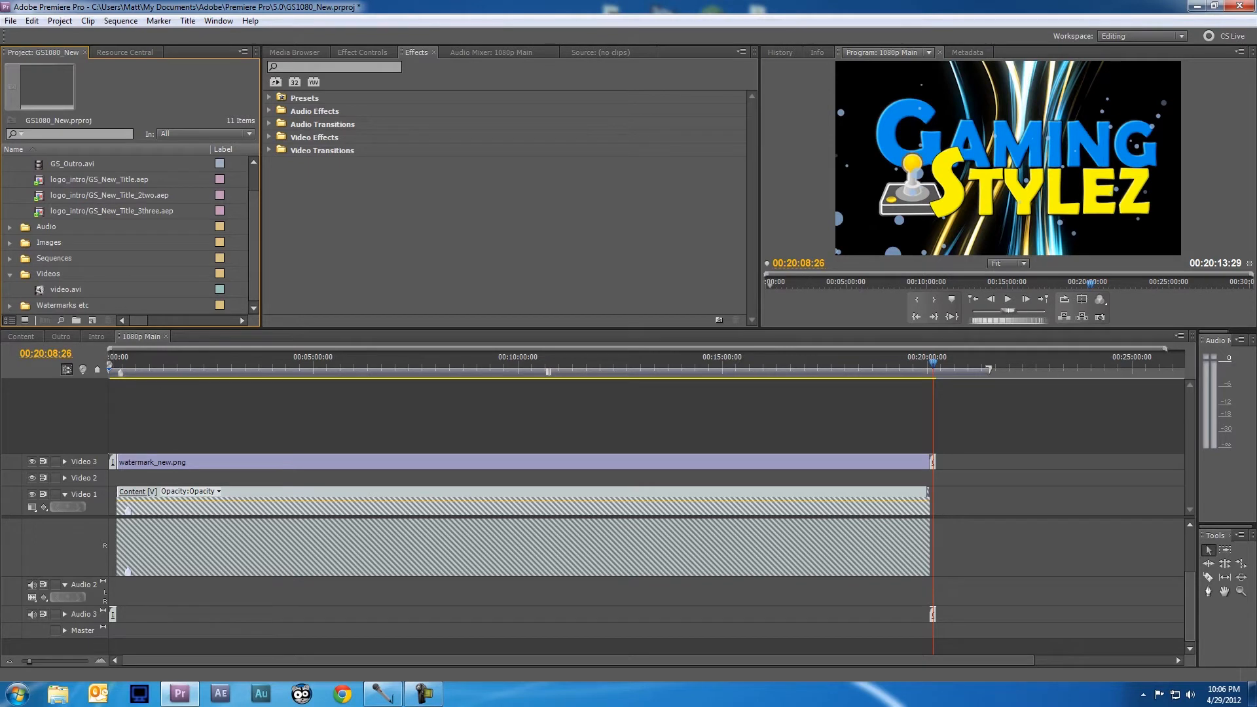
# Step: Review the Content, 1080p Main, Intro and Outro sequences, scrubbing through the Intro and Outro to preview their title animations
pyautogui.click(21, 335)
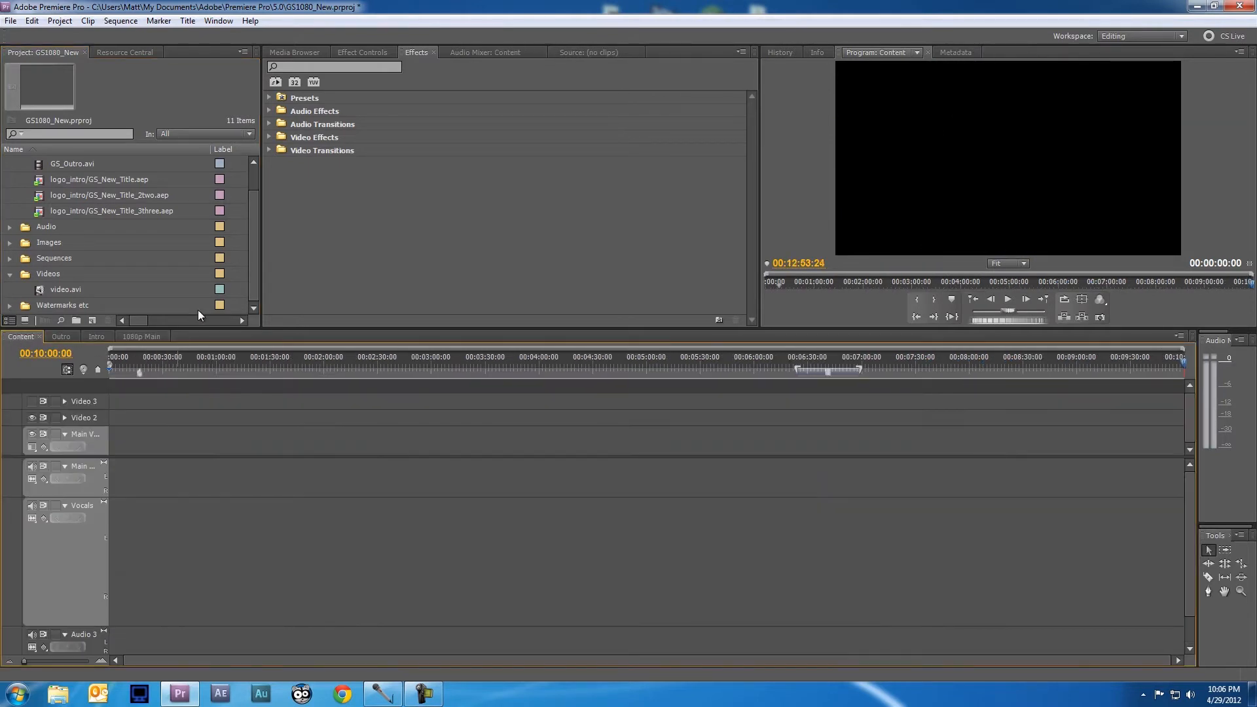
pyautogui.click(250, 211)
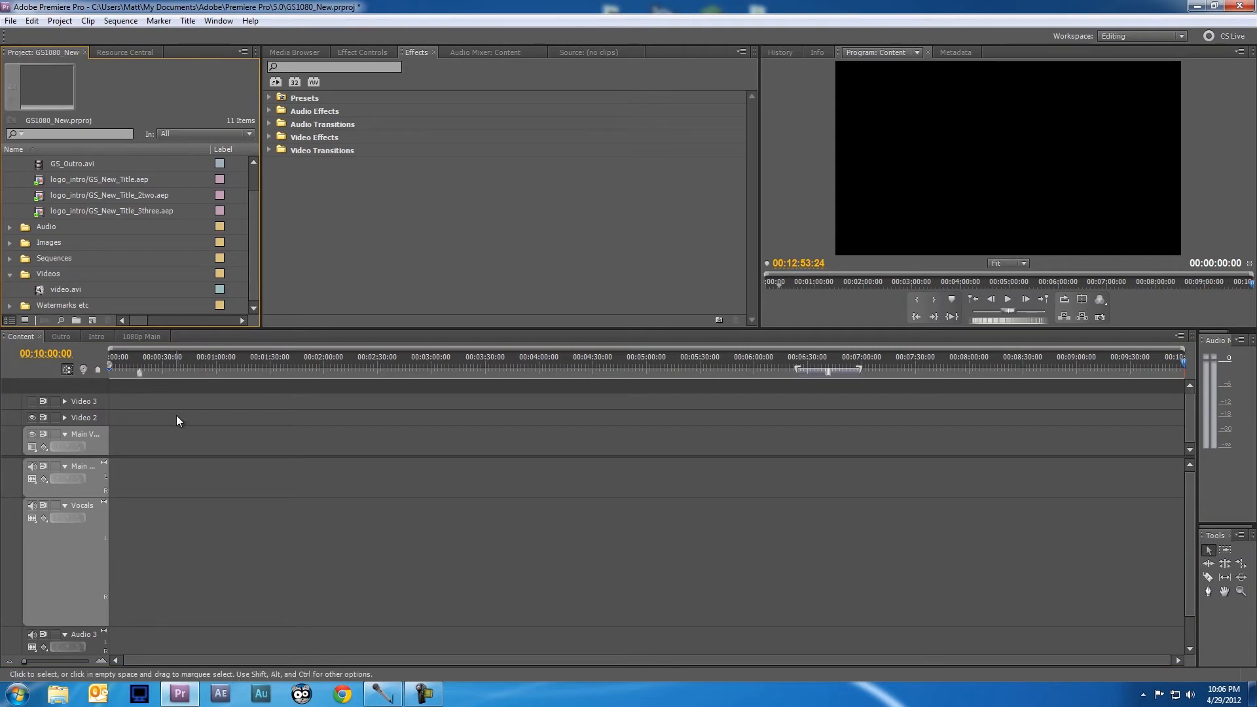
pyautogui.click(127, 335)
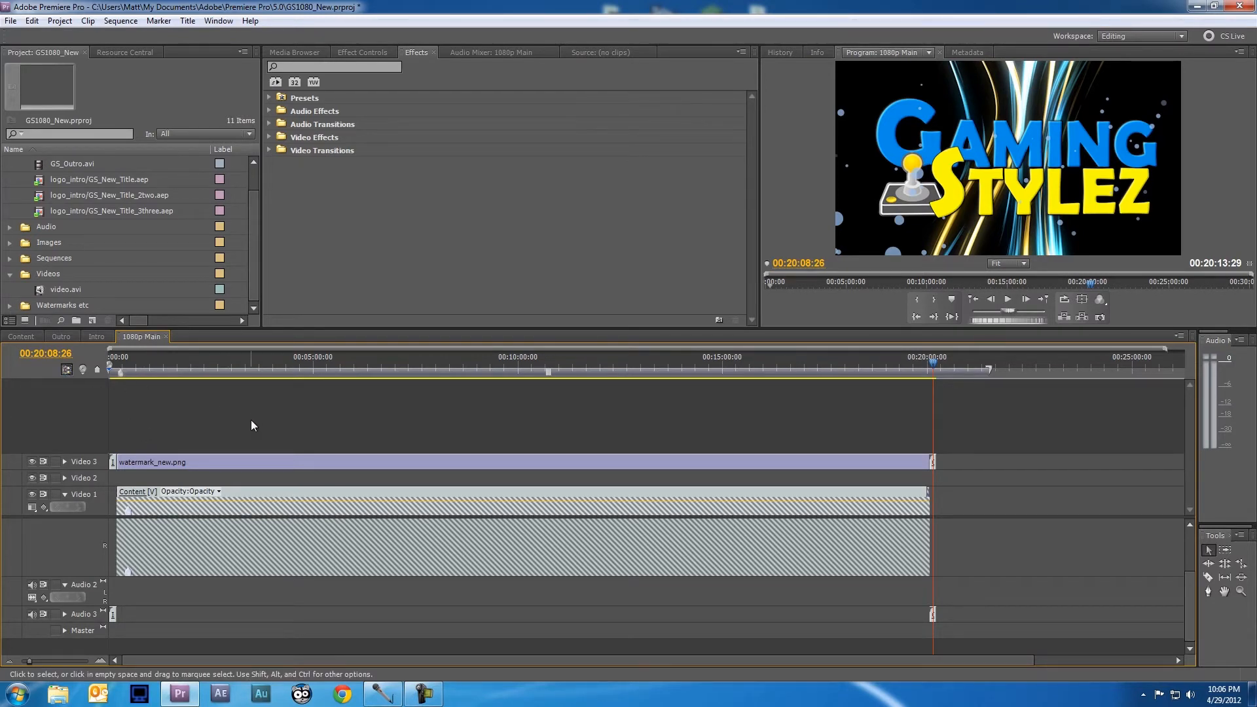
pyautogui.click(96, 337)
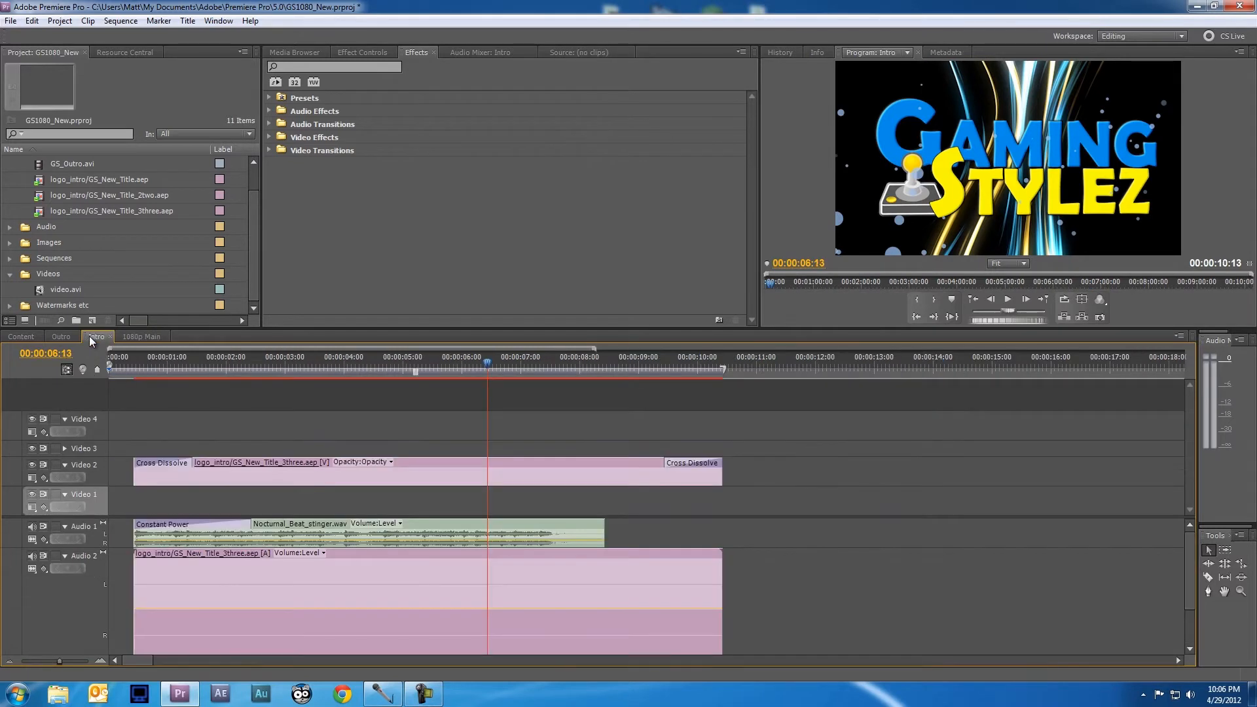
pyautogui.moveTo(492, 366); pyautogui.dragTo(315, 366)
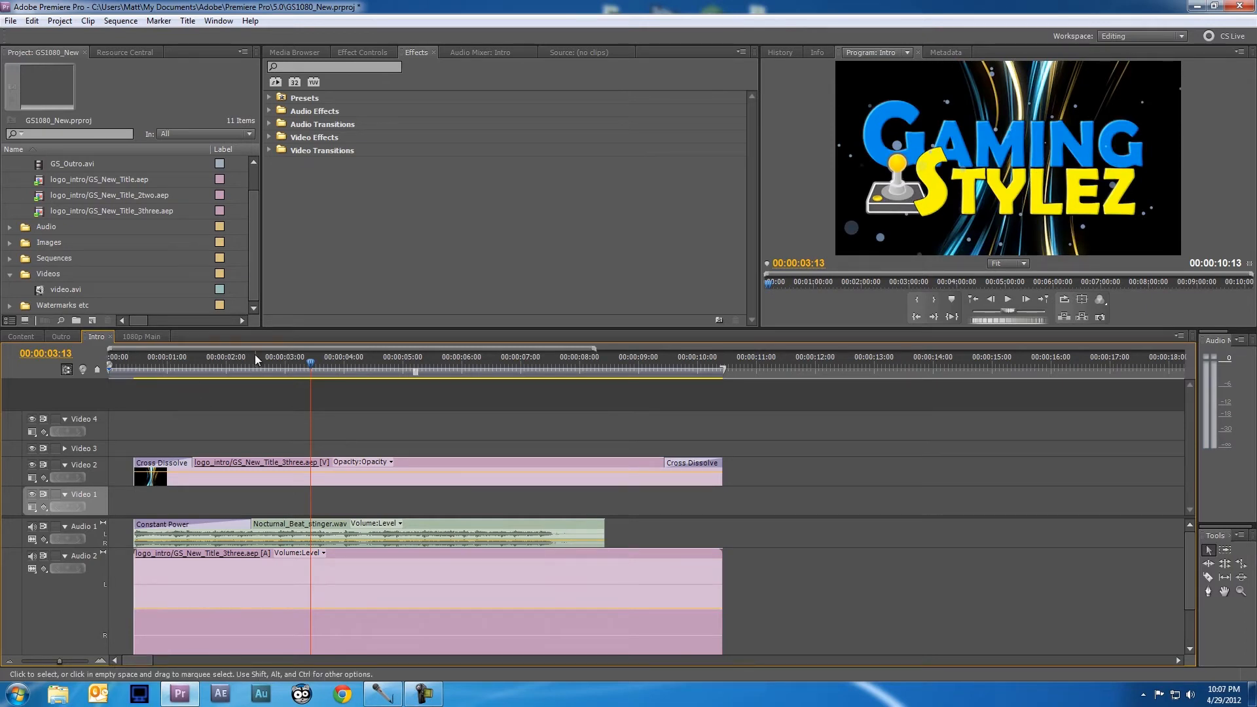
pyautogui.moveTo(309, 363); pyautogui.dragTo(230, 360)
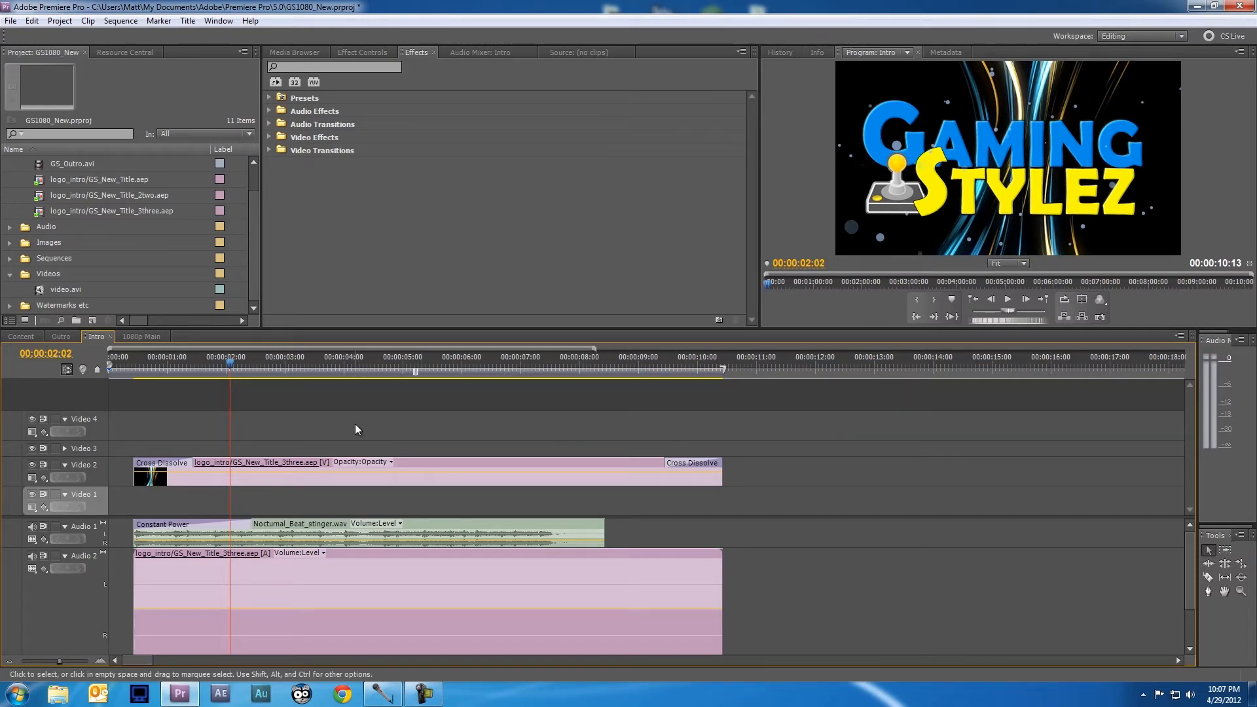
pyautogui.click(53, 338)
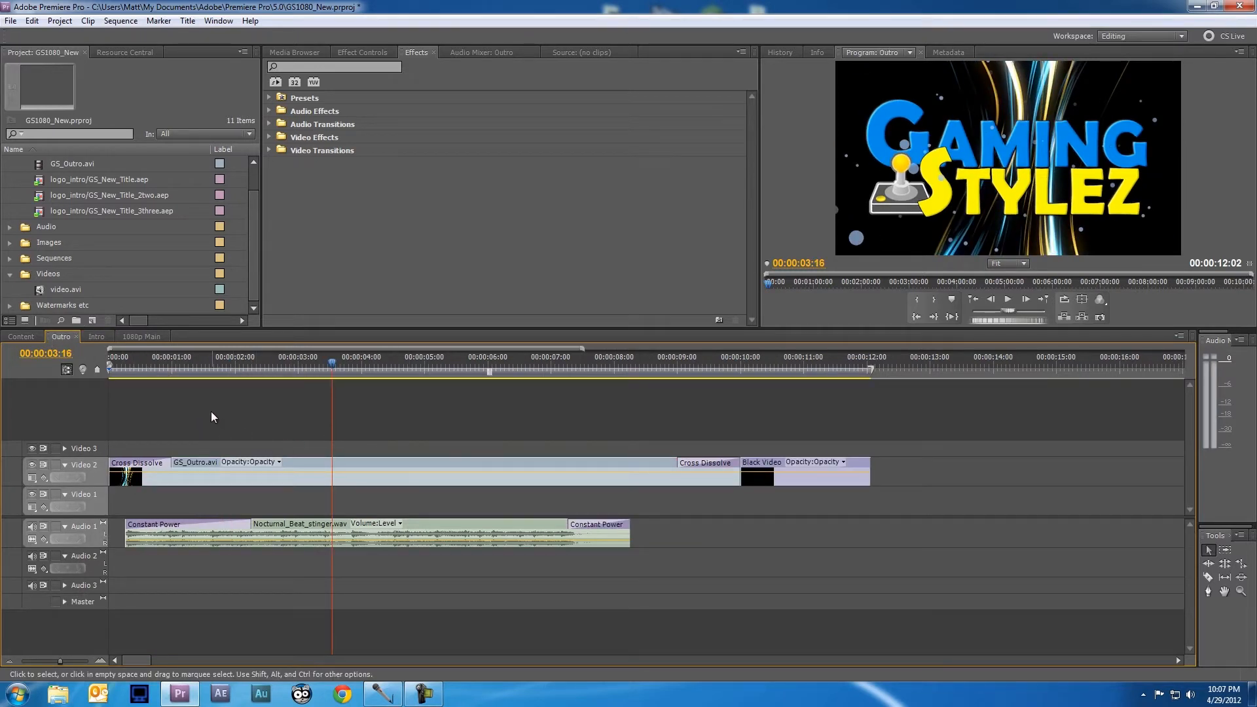
pyautogui.moveTo(334, 366); pyautogui.dragTo(495, 383)
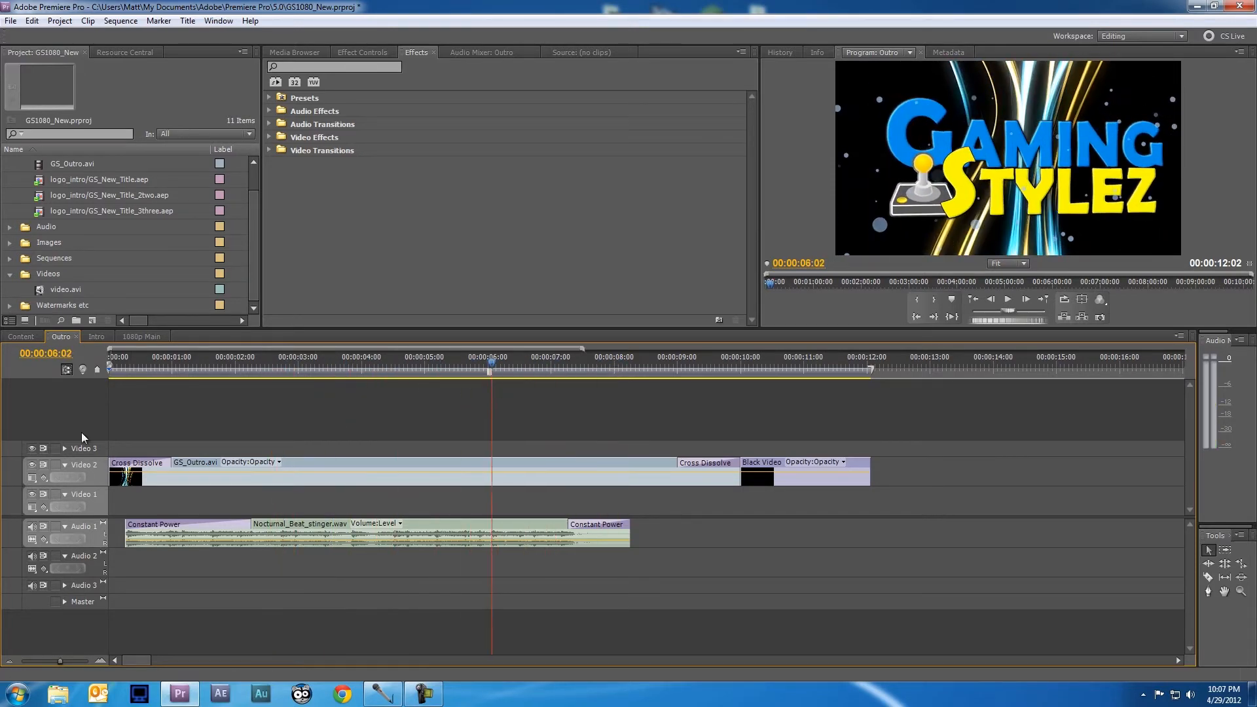
# Step: Place video.avi at the start of the main video track in the Content sequence and enlarge the timeline scale around it
pyautogui.click(22, 339)
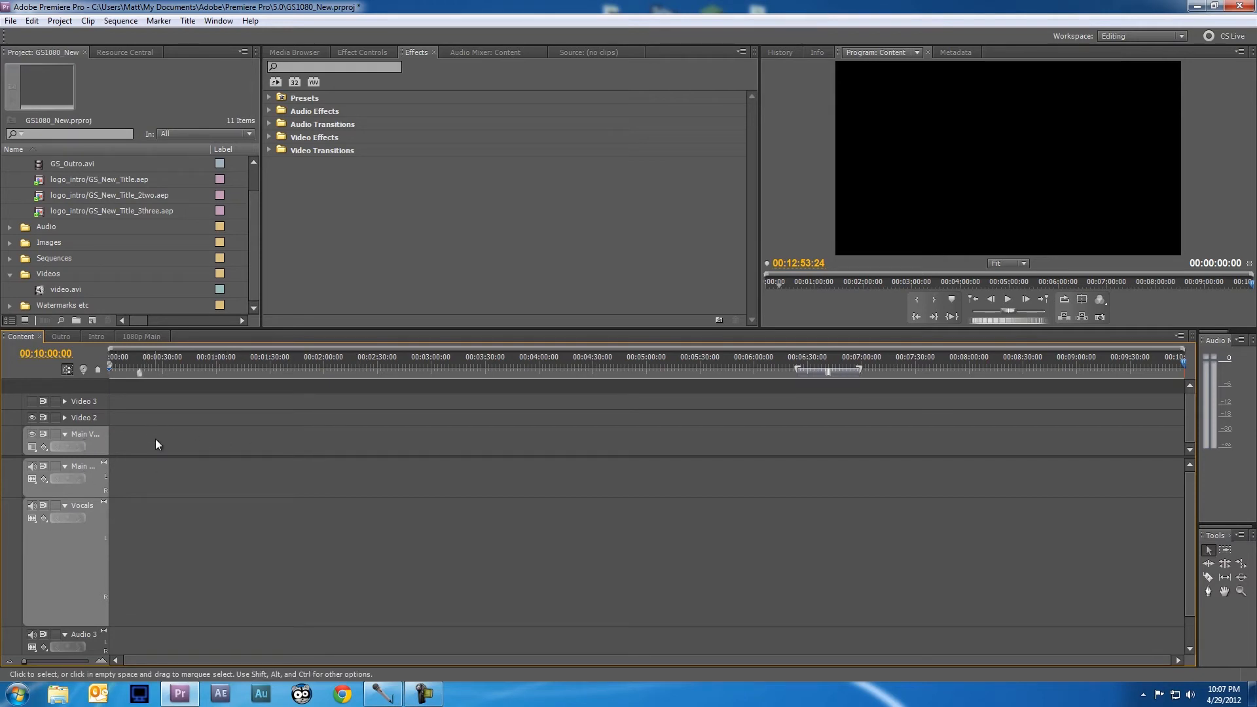
pyautogui.click(250, 203)
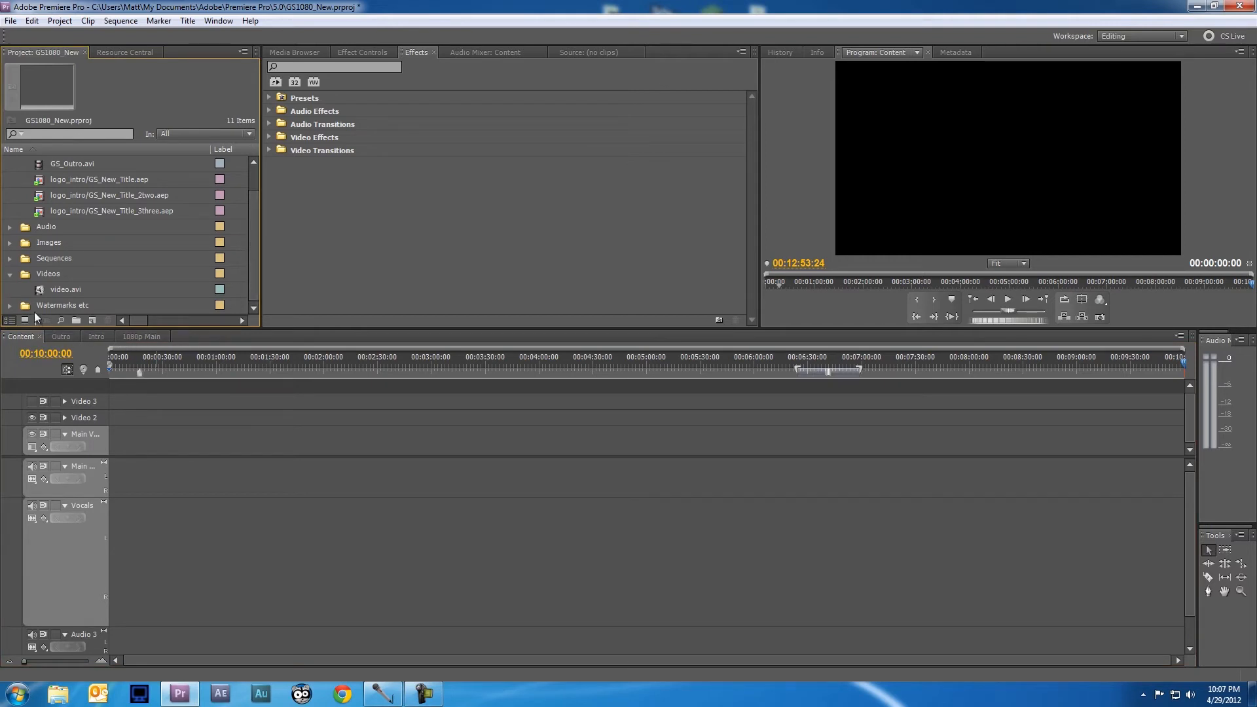
pyautogui.moveTo(39, 288); pyautogui.dragTo(124, 457)
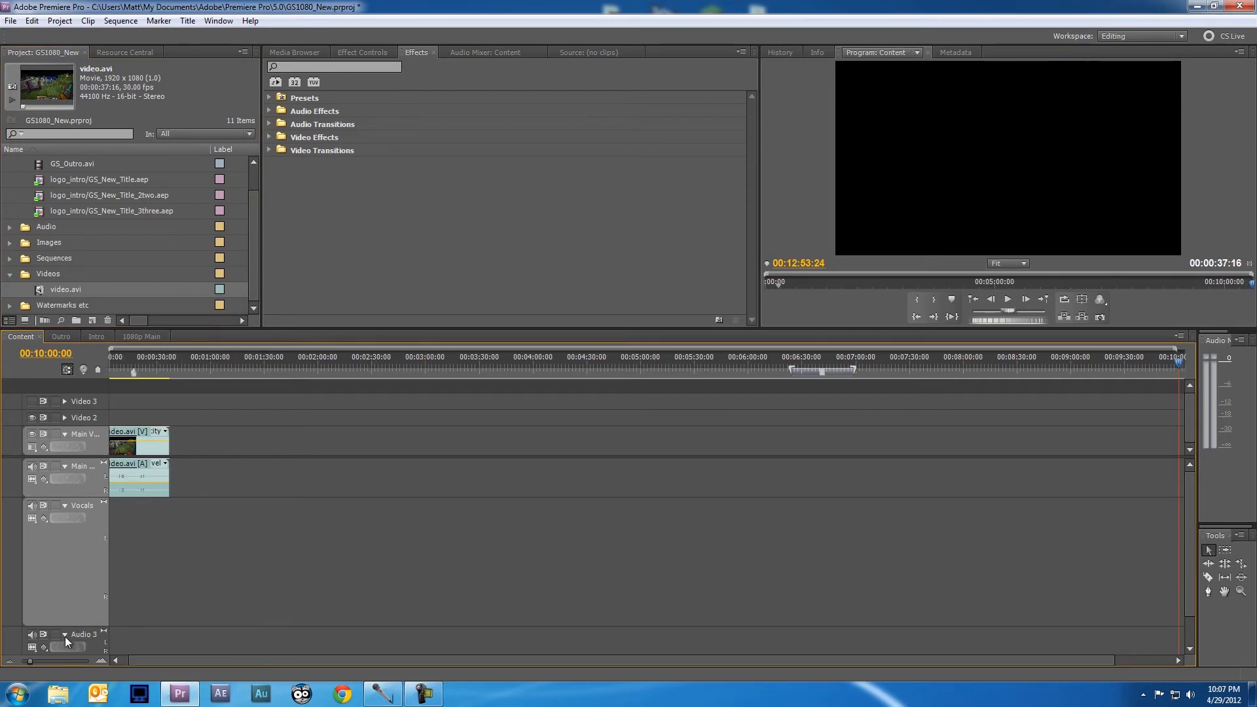
pyautogui.moveTo(29, 661); pyautogui.dragTo(39, 662)
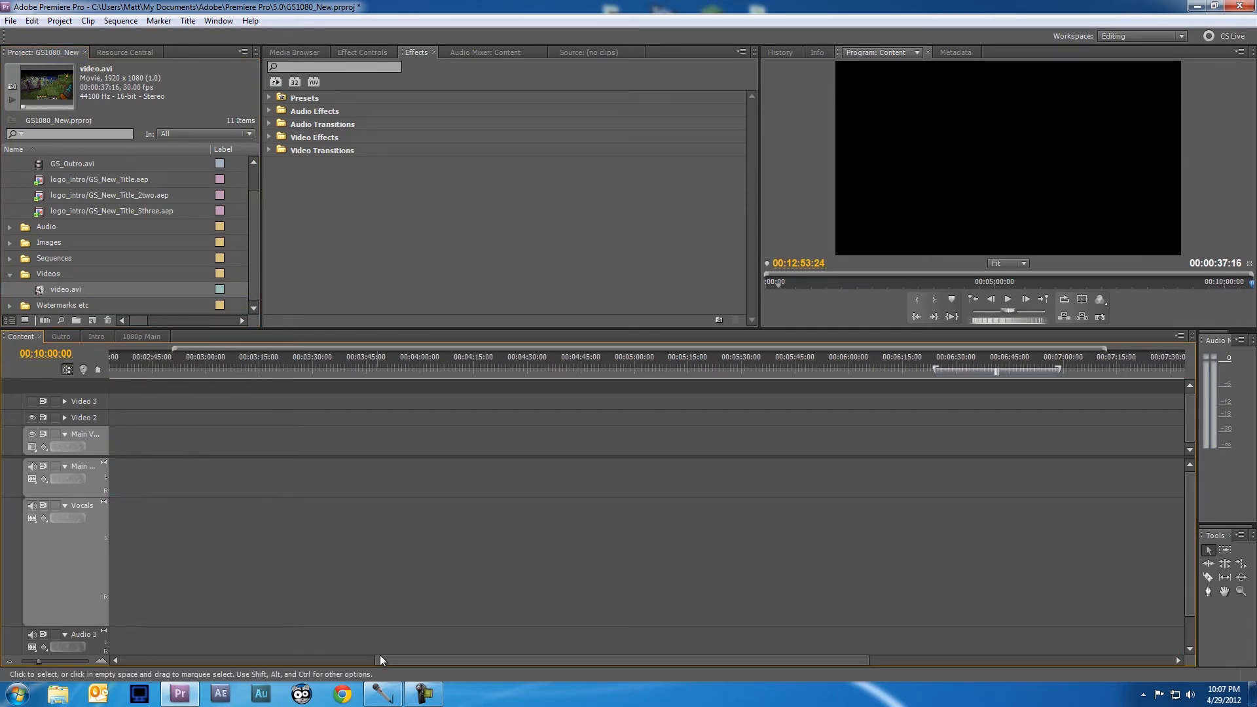
pyautogui.moveTo(380, 657); pyautogui.dragTo(69, 667)
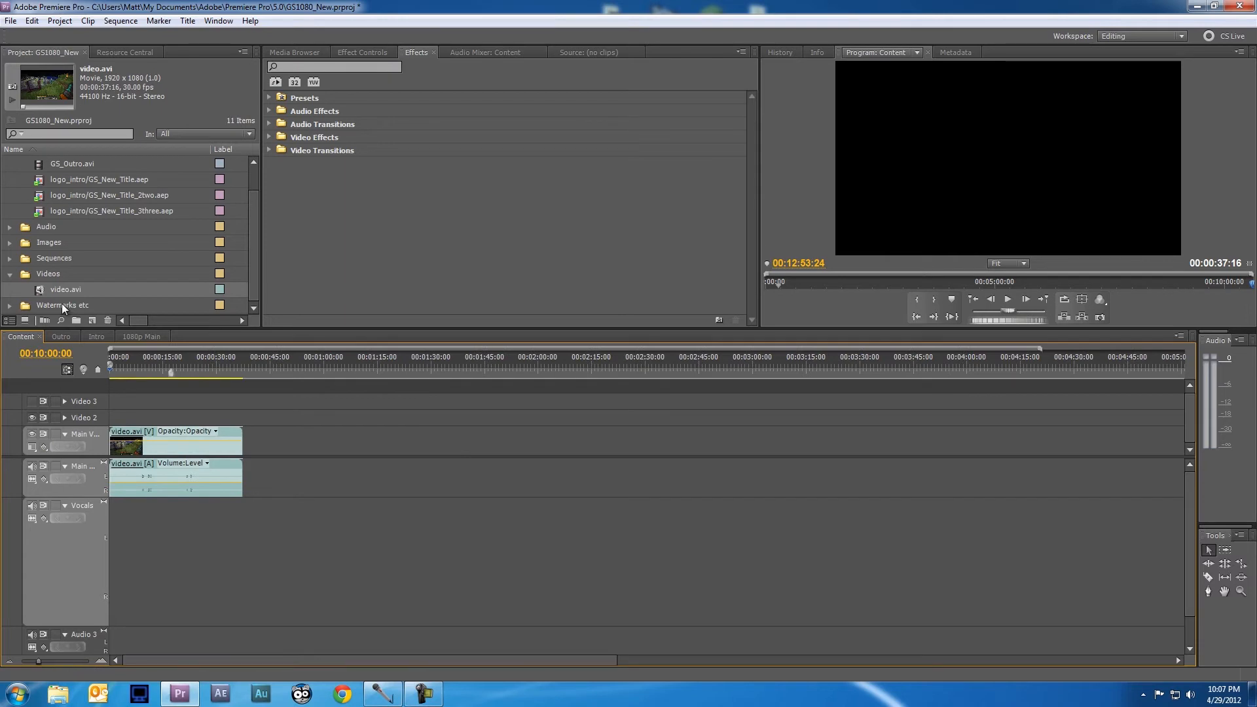
# Step: Place audio_clean.wav from the Audio bin at the start of the Vocals track, aligned with video.avi
pyautogui.click(10, 228)
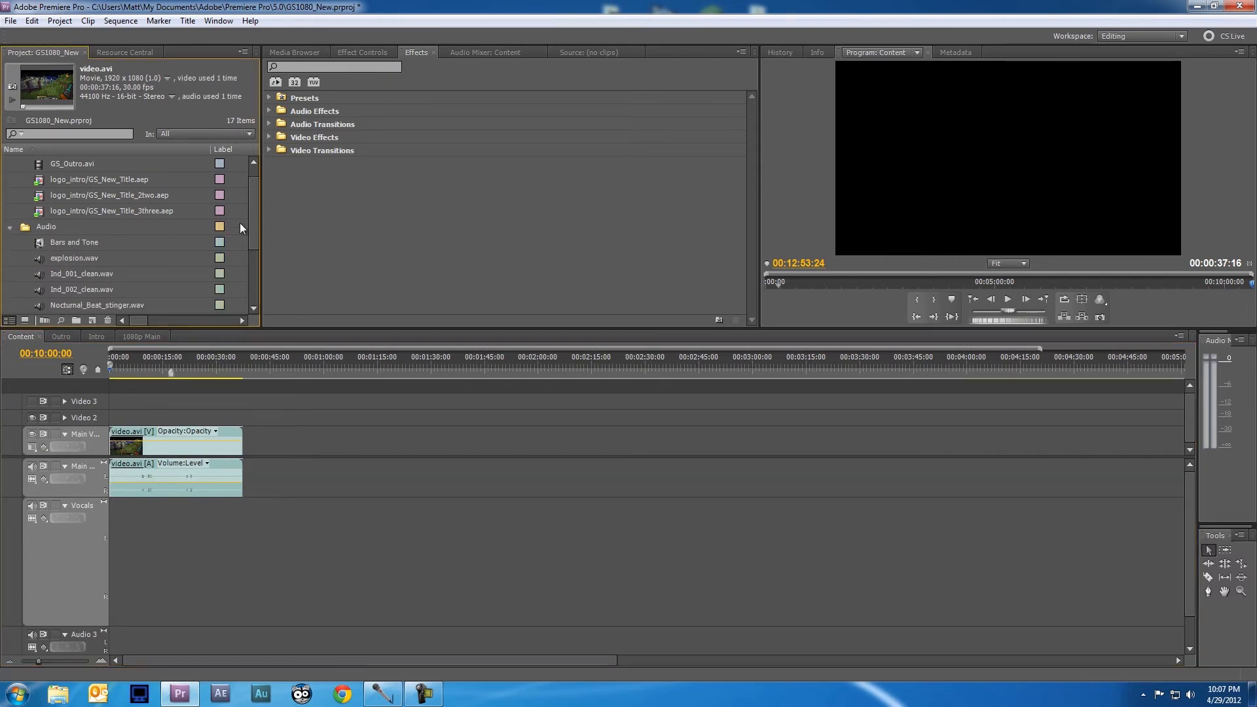
pyautogui.scroll(-2, 255, 247)
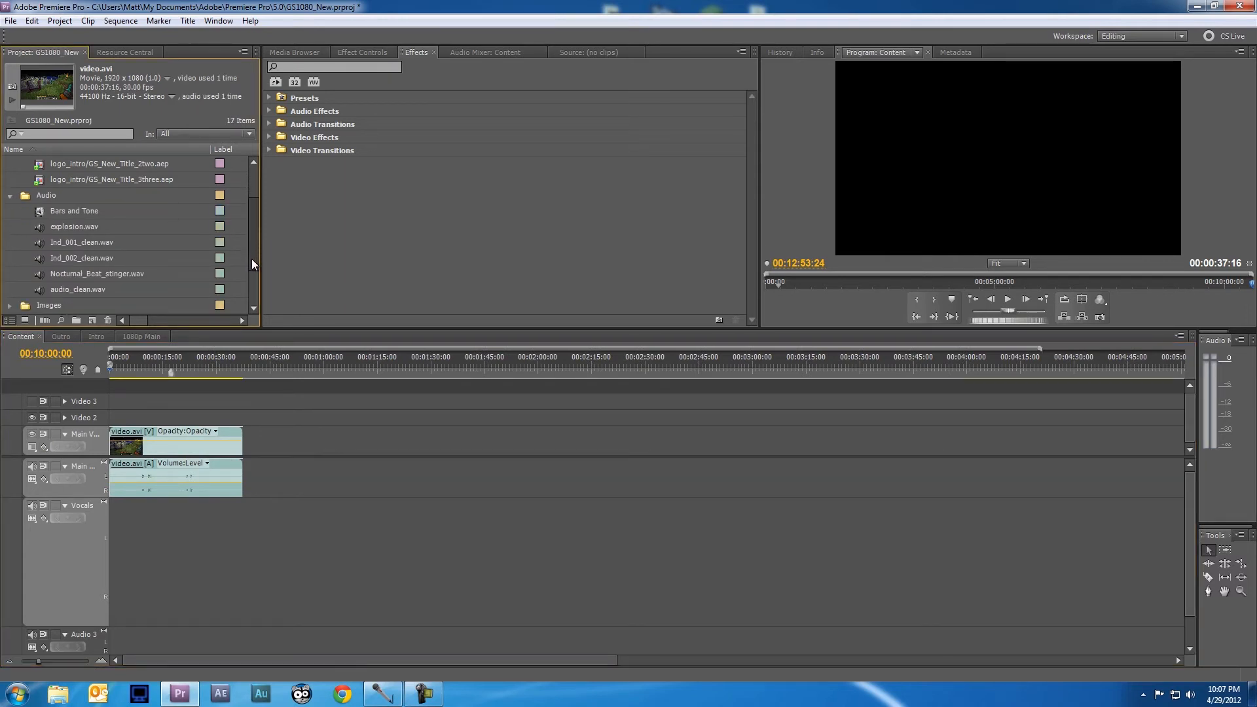
pyautogui.click(41, 289)
pyautogui.moveTo(40, 289); pyautogui.dragTo(151, 563)
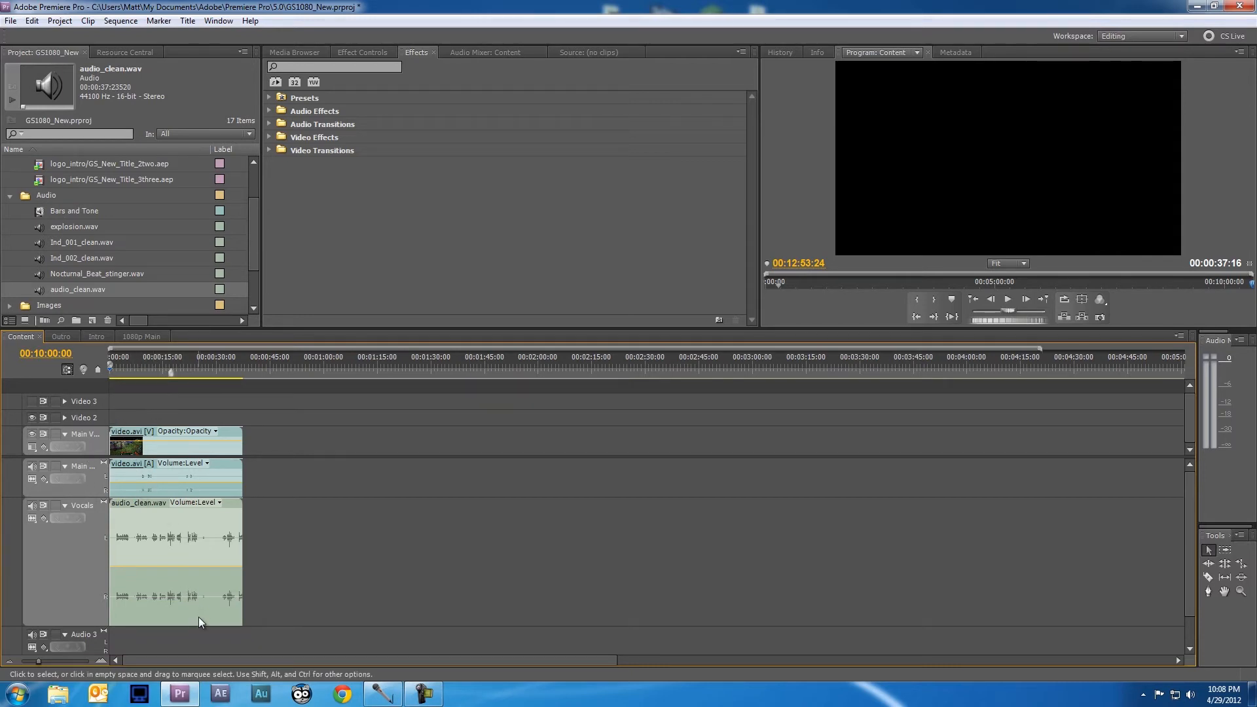
# Step: Play the Content sequence from the beginning for about 12 seconds to check the video and vocals together
pyautogui.click(117, 364)
pyautogui.moveTo(115, 364); pyautogui.dragTo(104, 365)
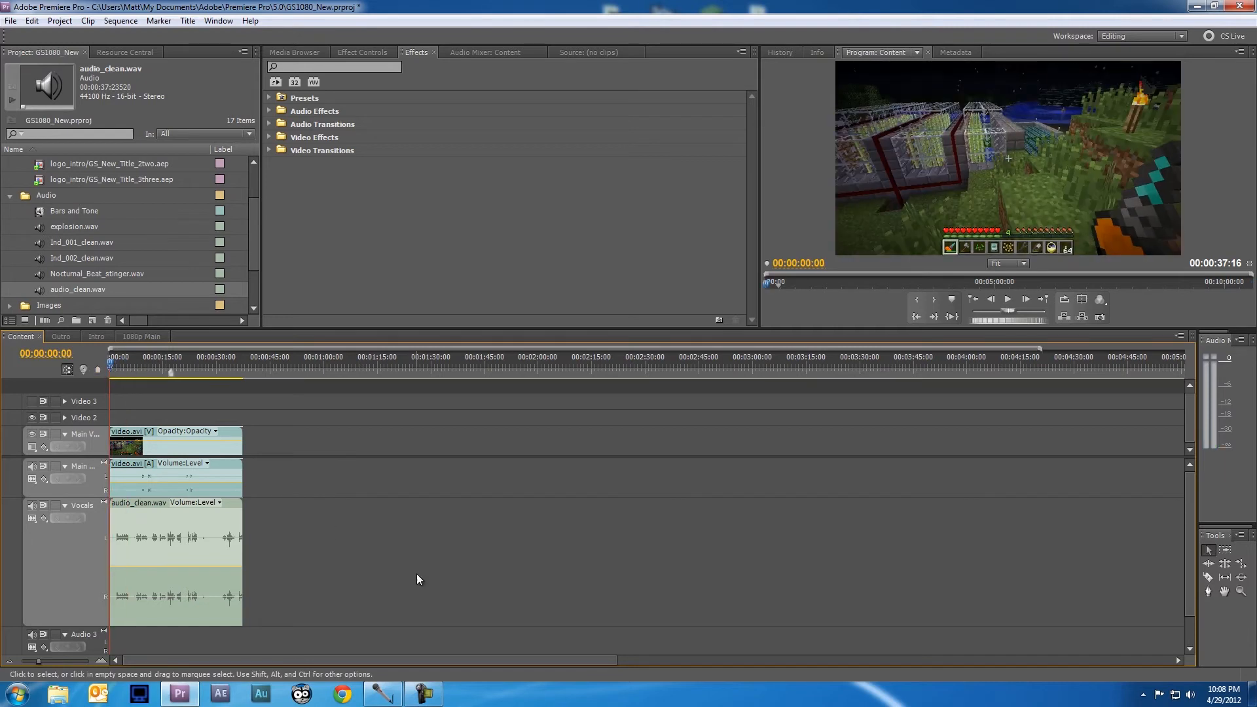
pyautogui.press('space')
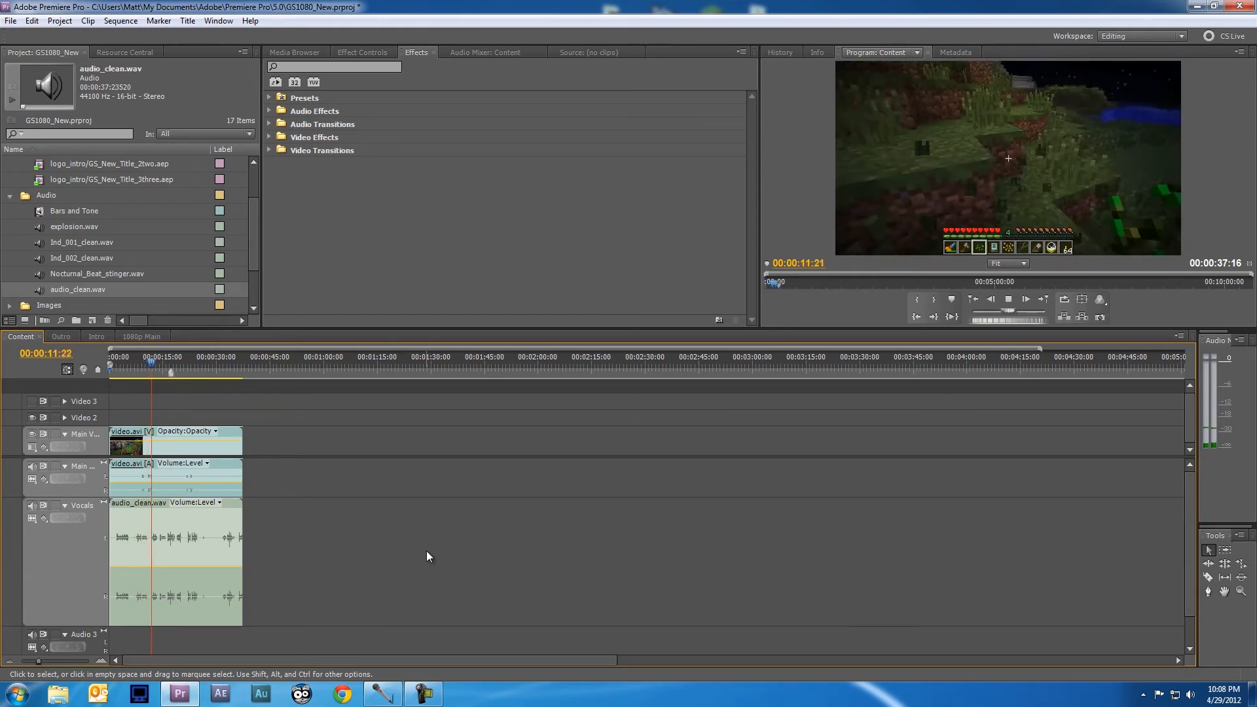
pyautogui.press('space')
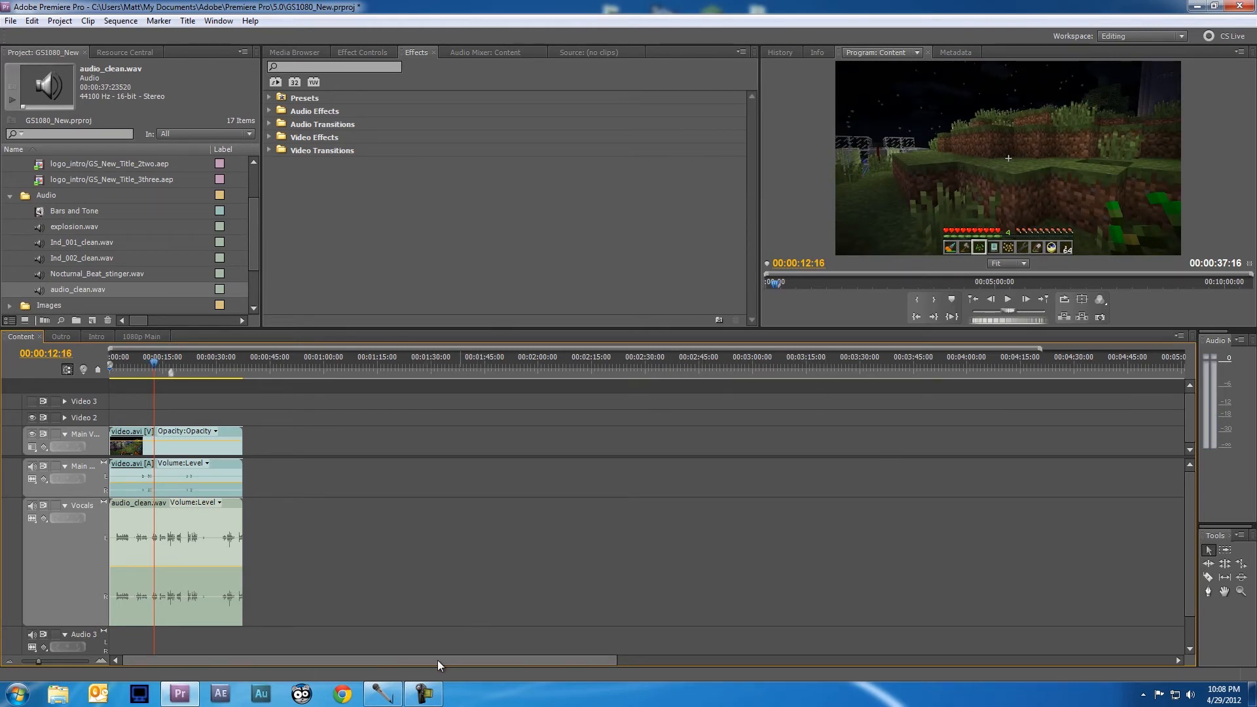
# Step: Look through the 1080p Main, Content, Intro and Outro timelines to compare them, ending on 1080p Main
pyautogui.click(133, 337)
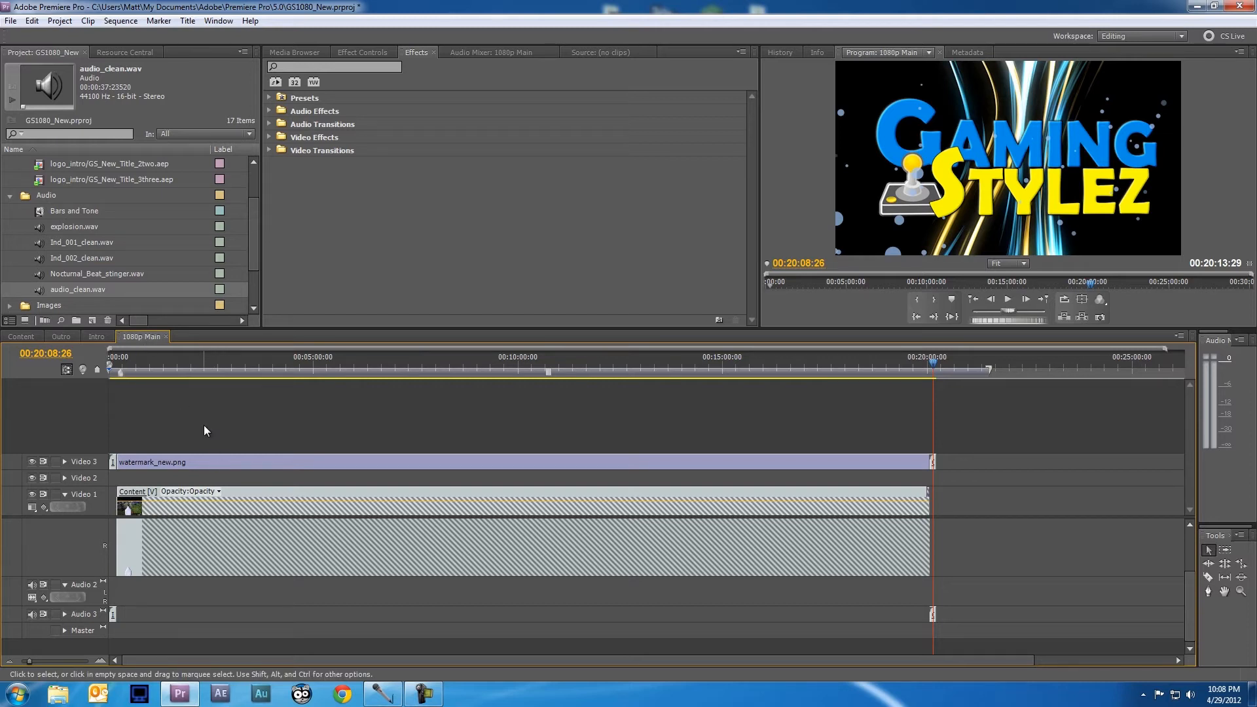
pyautogui.click(26, 338)
pyautogui.click(95, 337)
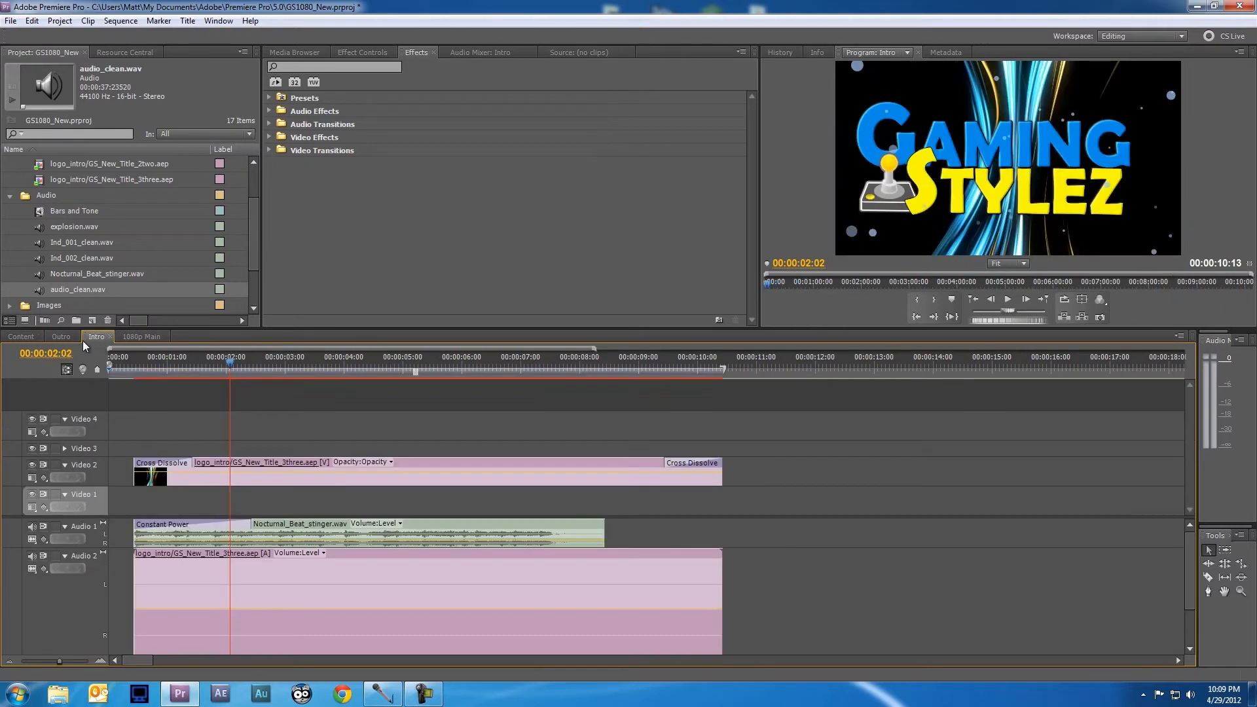
pyautogui.click(50, 336)
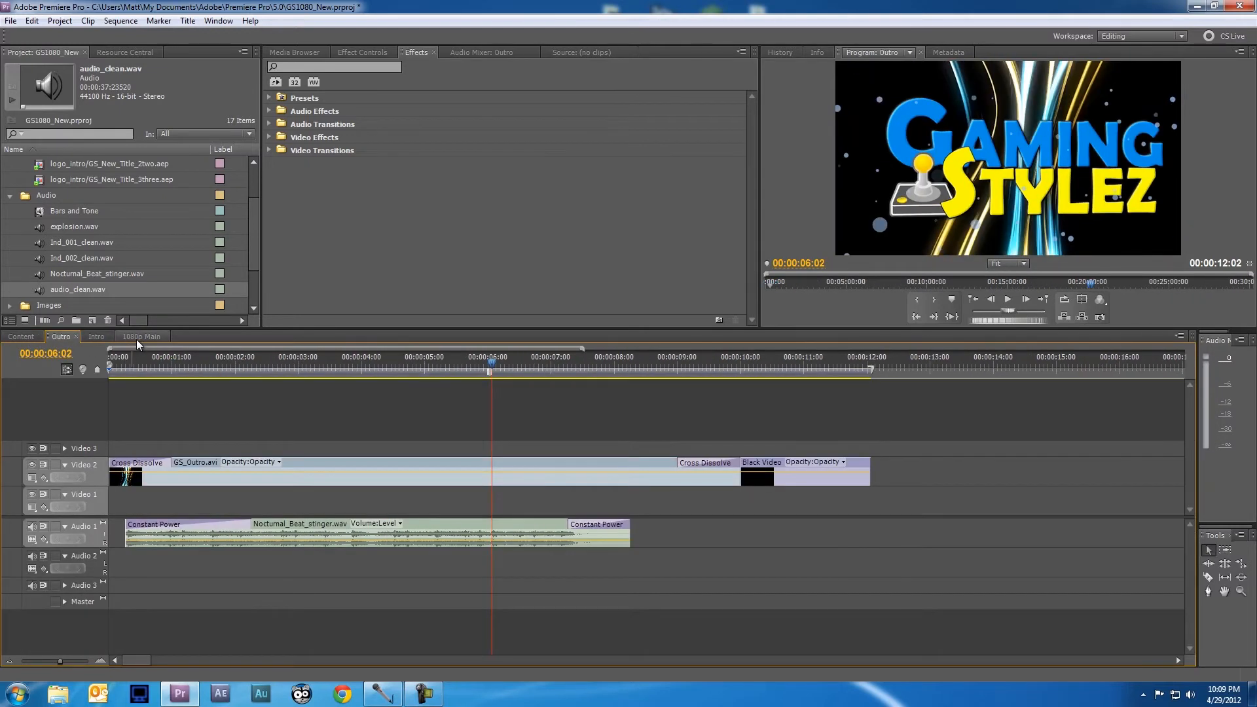
pyautogui.click(136, 339)
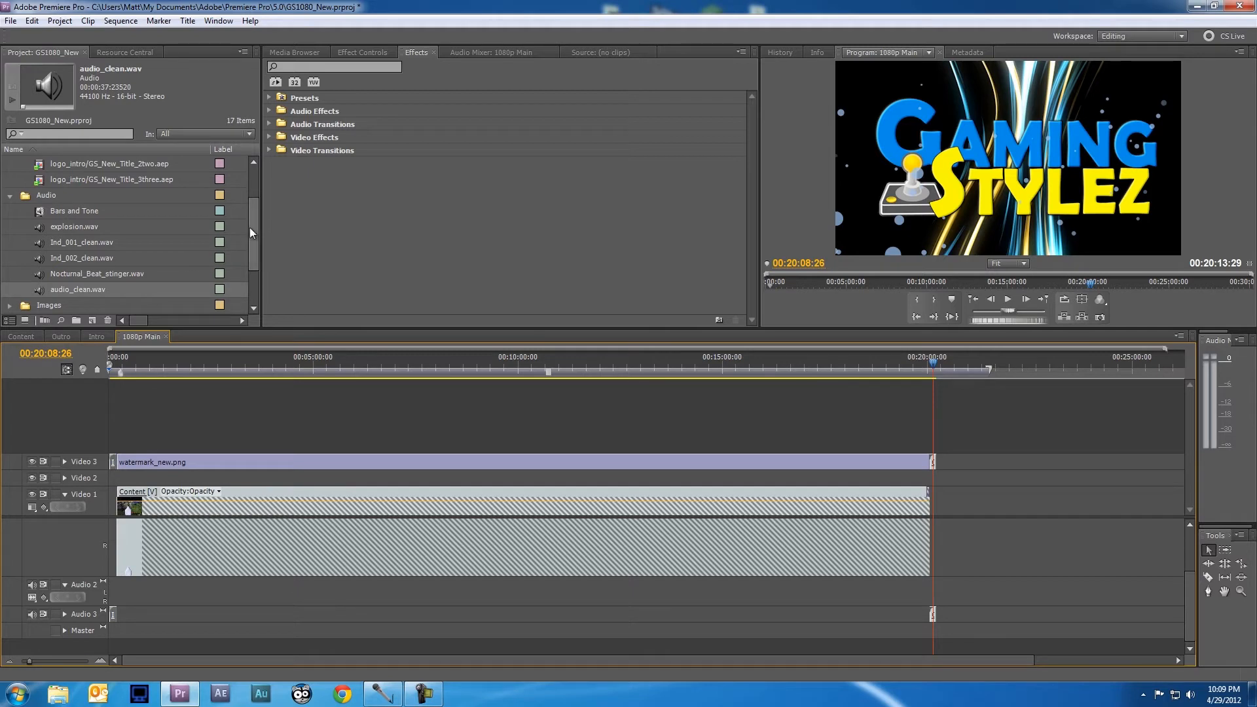
# Step: Collapse the AE and Audio bins and expand the Sequences bin to list its sequences
pyautogui.moveTo(249, 227); pyautogui.dragTo(255, 202)
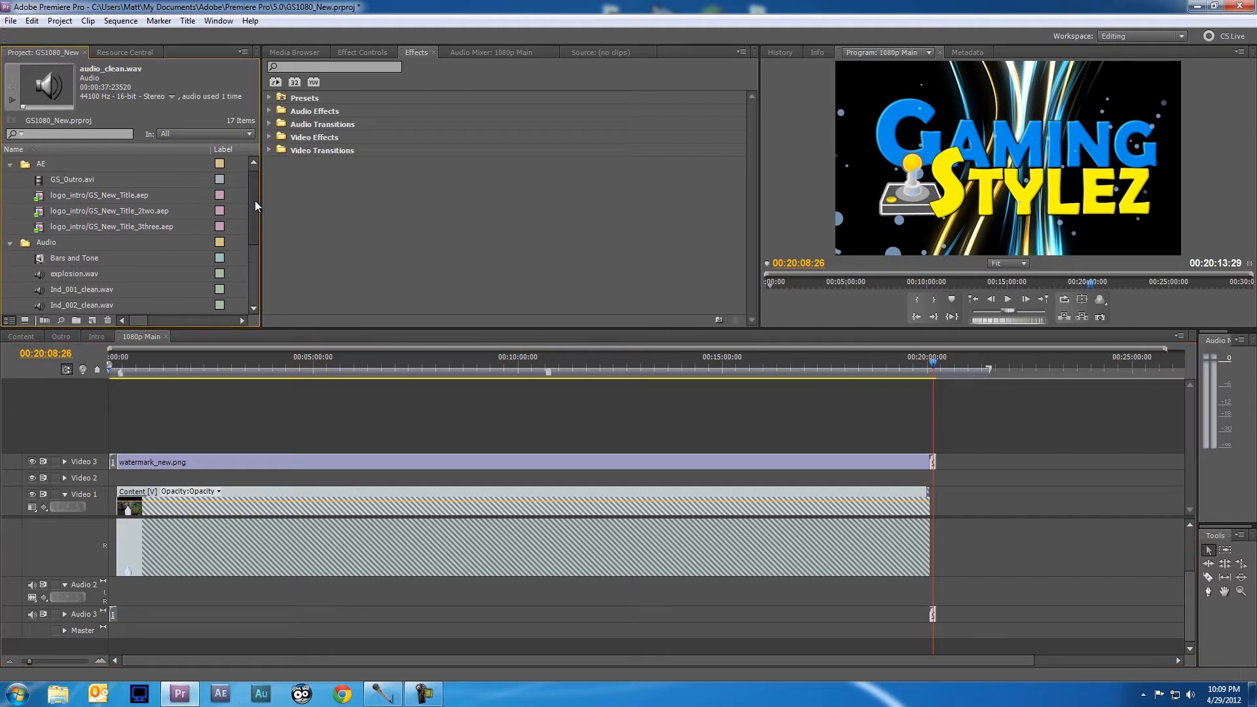
pyautogui.click(10, 163)
pyautogui.click(10, 179)
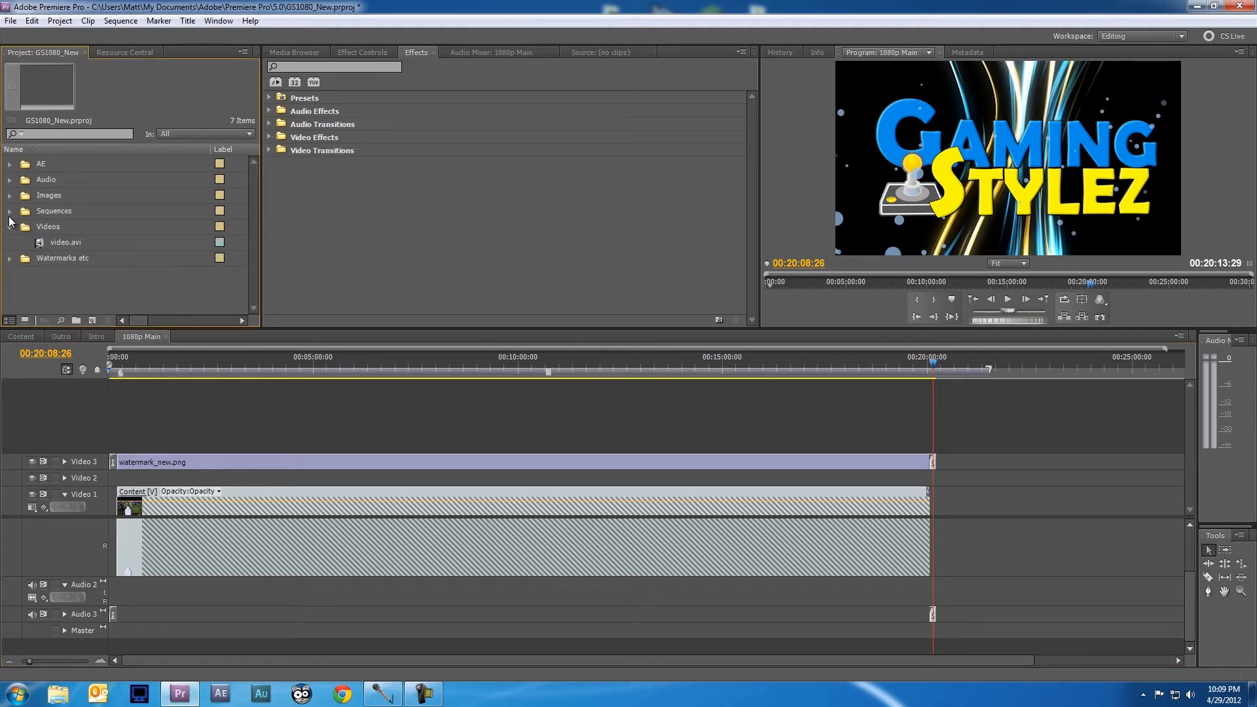
pyautogui.click(10, 210)
pyautogui.moveTo(254, 201); pyautogui.dragTo(254, 217)
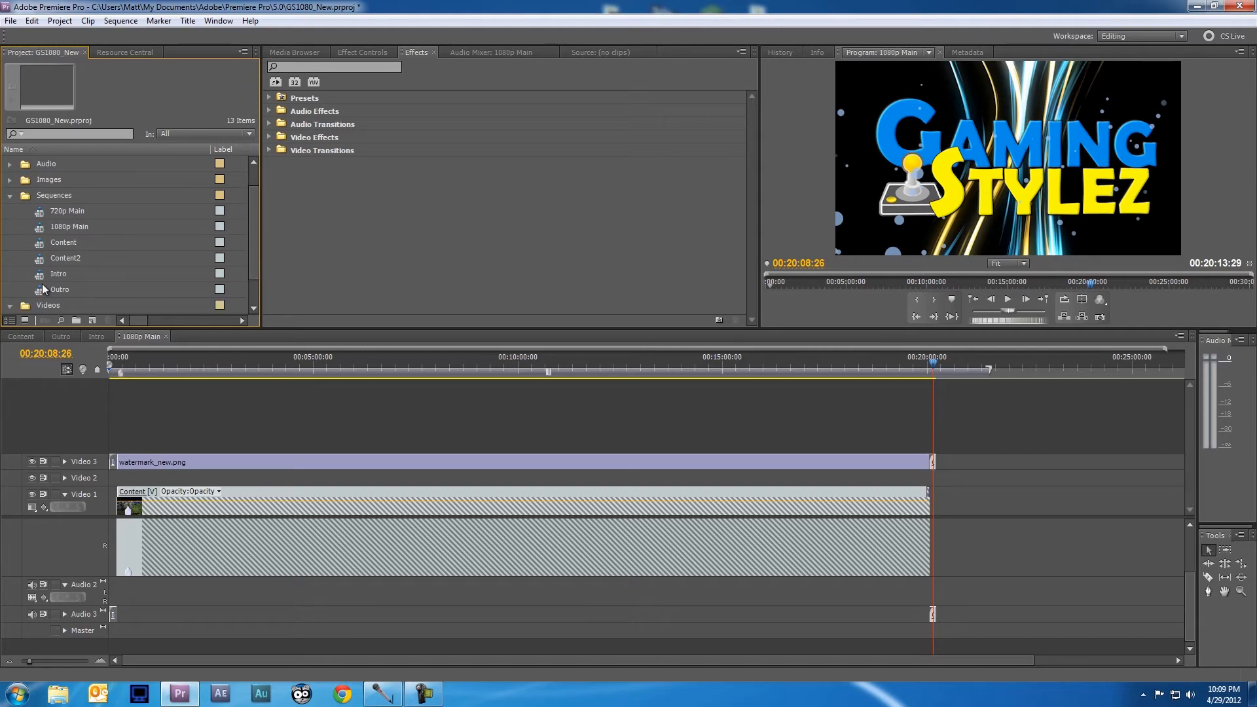
# Step: Examine the Content, Intro and Outro items in the Sequences bin, view the Intro timeline, and return to 1080p Main
pyautogui.click(37, 244)
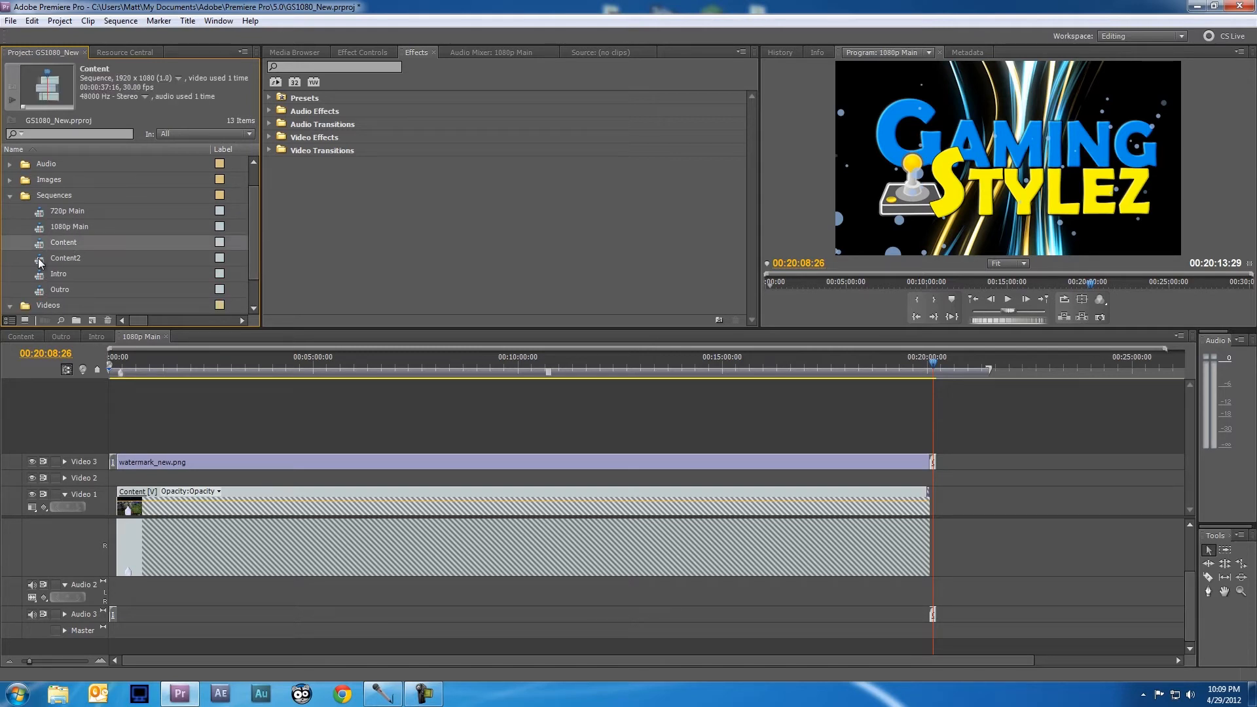
pyautogui.click(37, 274)
pyautogui.click(38, 288)
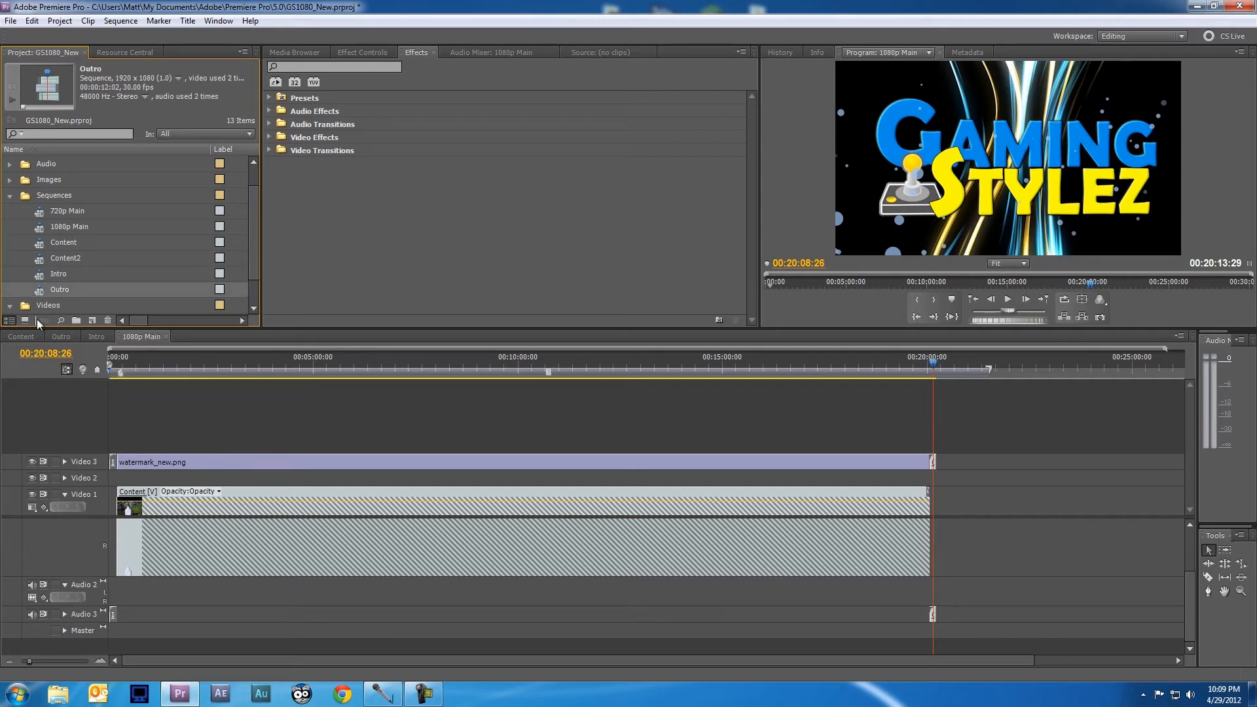
pyautogui.click(95, 336)
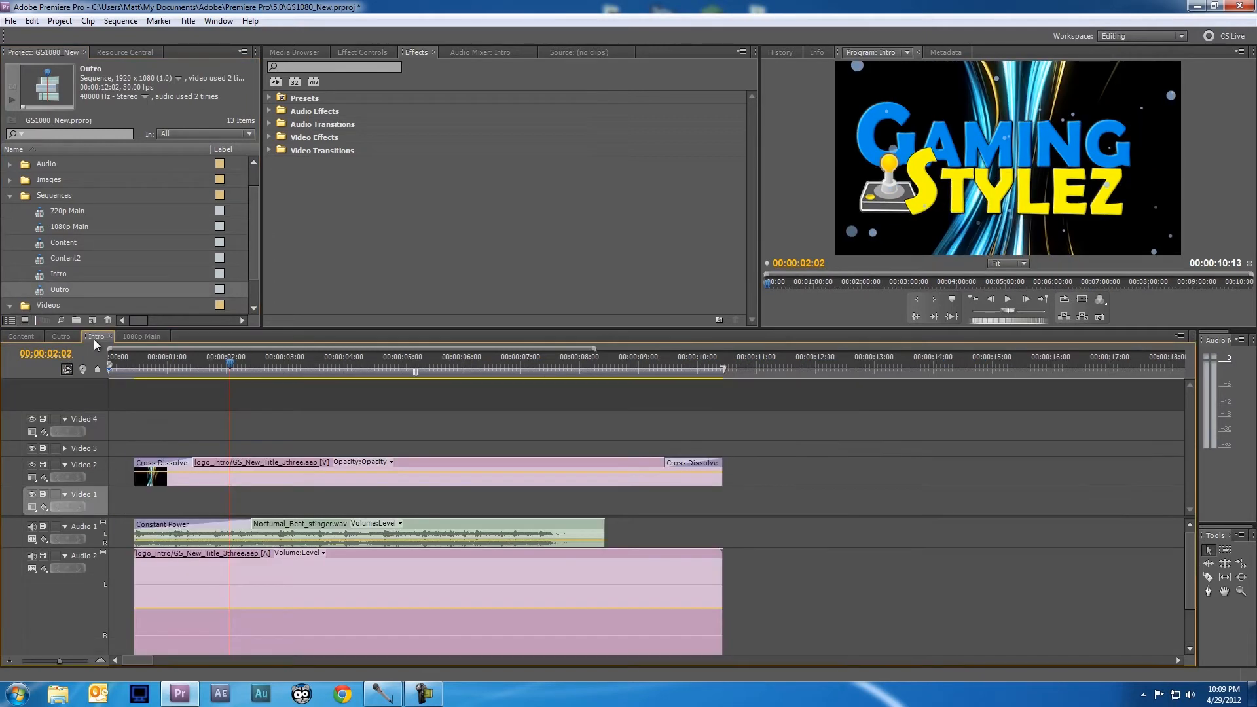
pyautogui.click(49, 279)
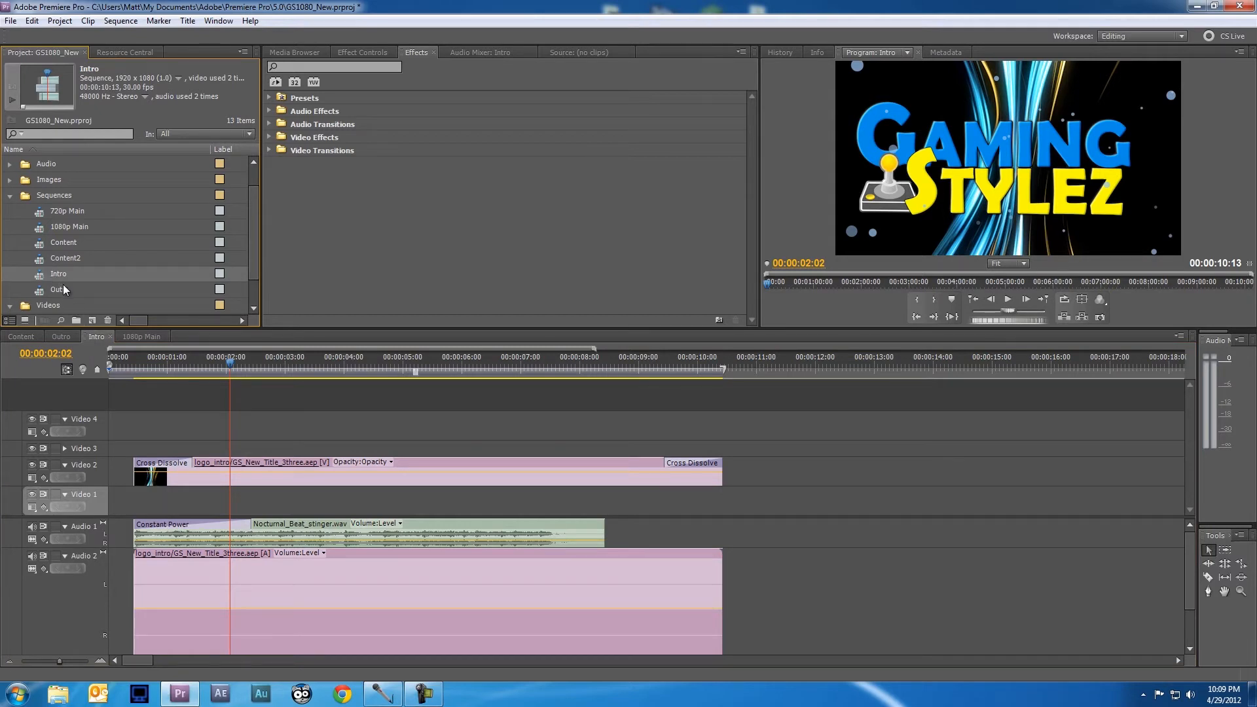
pyautogui.click(125, 339)
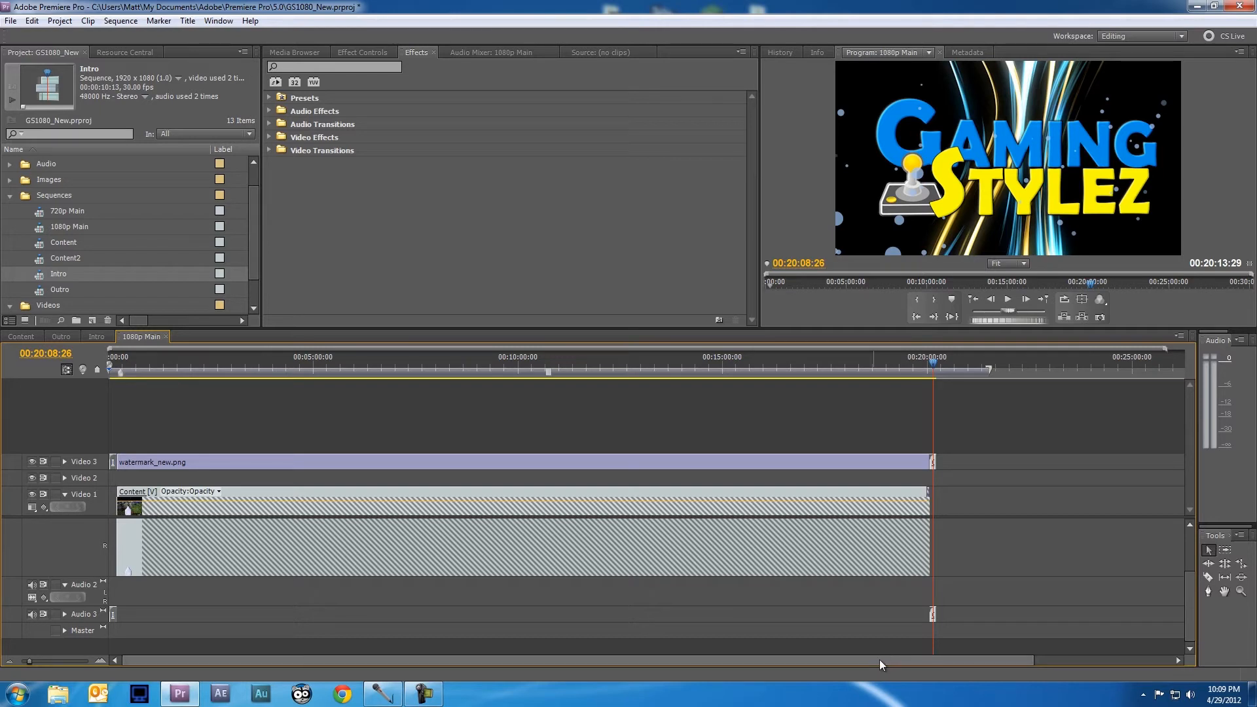
# Step: Select the nested Content clip on Video 1 of 1080p Main and move the playhead to 00:16:36:05 to preview that part
pyautogui.moveTo(878, 658); pyautogui.dragTo(693, 661)
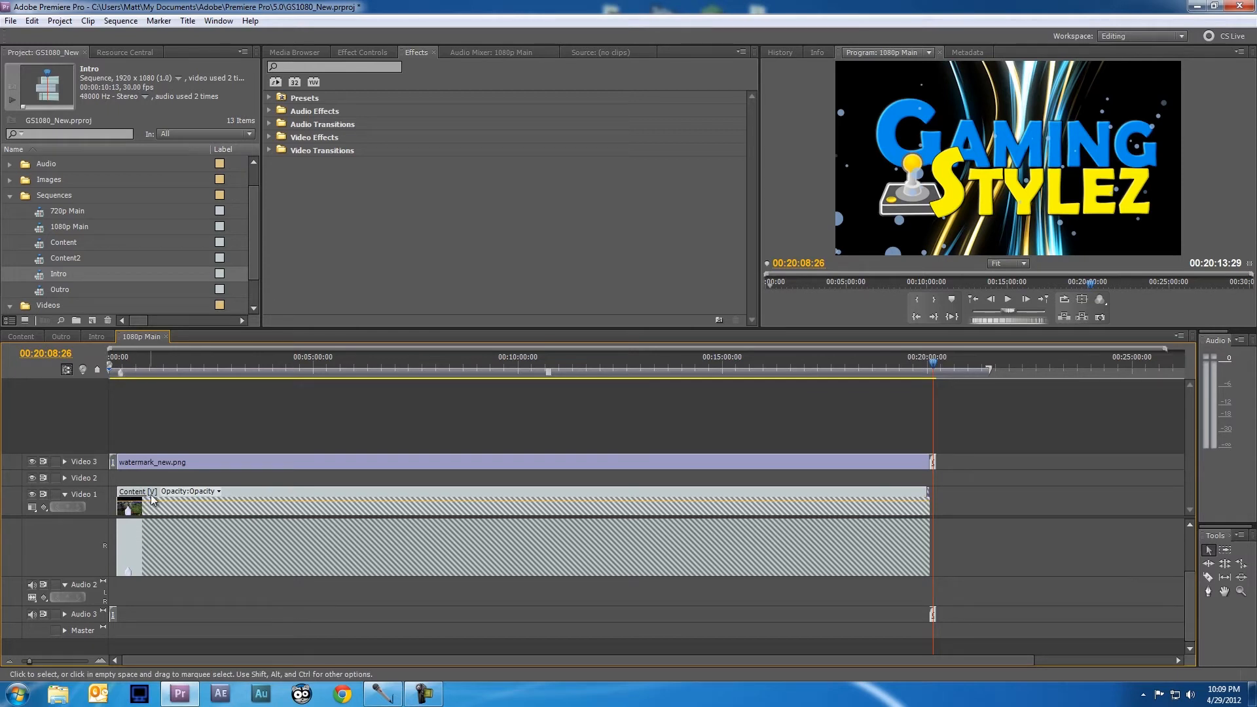
pyautogui.click(645, 508)
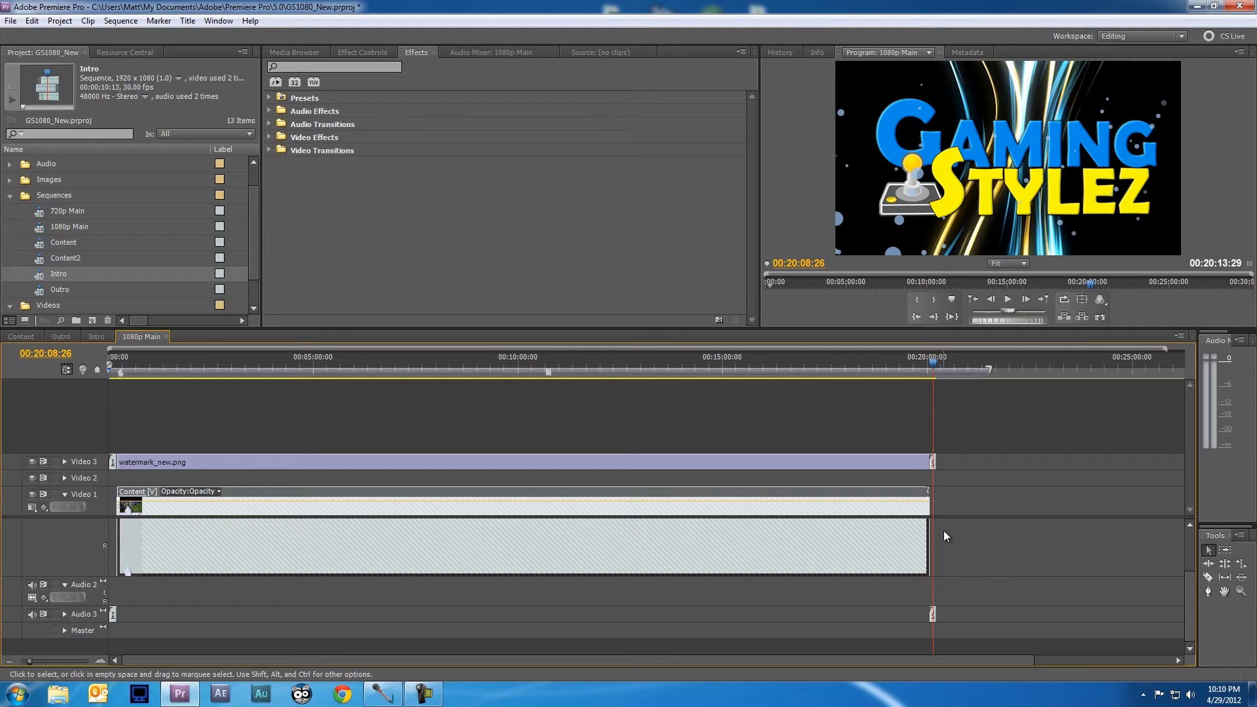
pyautogui.click(773, 367)
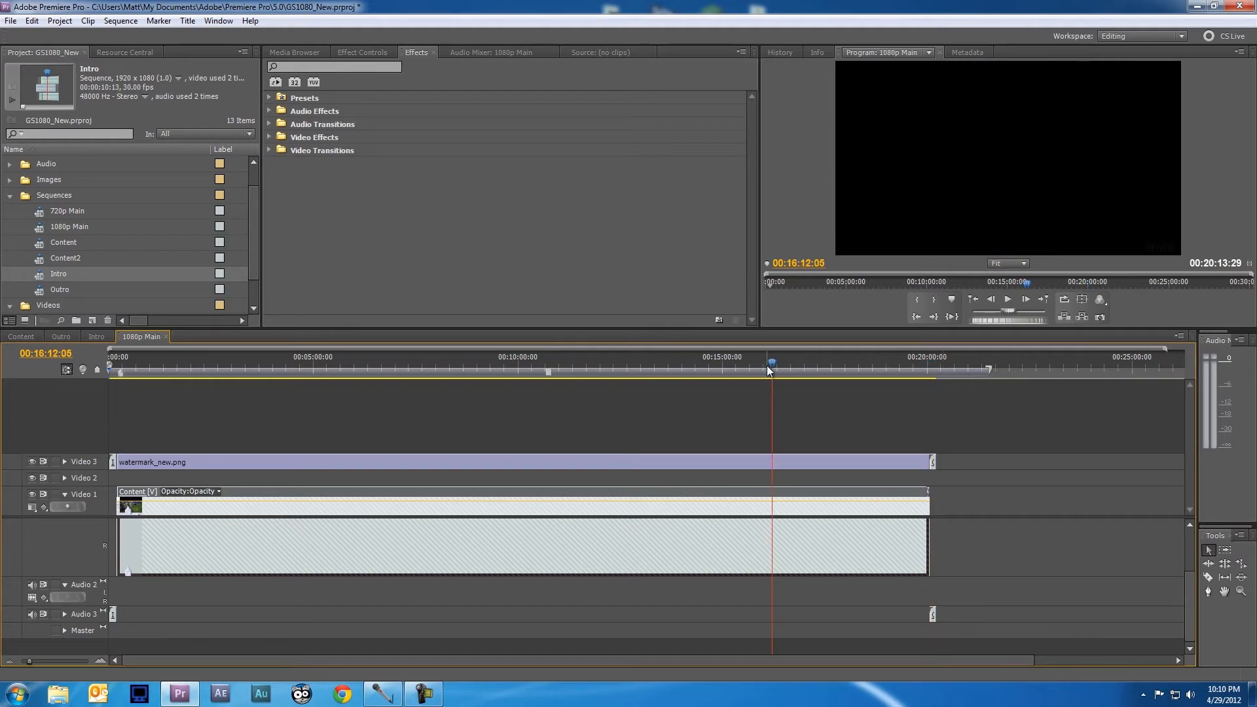
pyautogui.moveTo(770, 365)
pyautogui.mouseDown()
pyautogui.moveTo(605, 365)
pyautogui.moveTo(788, 365)
pyautogui.mouseUp()
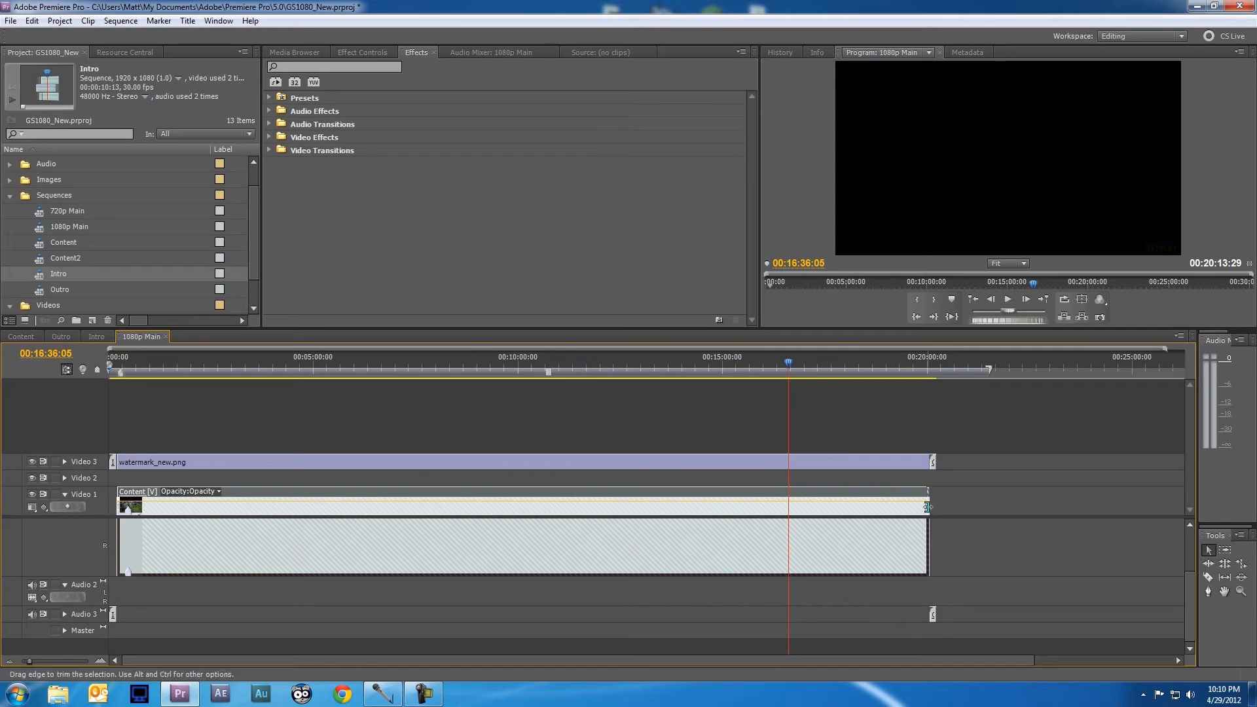
# Step: Trim the Content and watermark_new.png clips on 1080p Main to end at 00:00:49:15 and move the Outro clip directly after them
pyautogui.moveTo(927, 507); pyautogui.dragTo(205, 504)
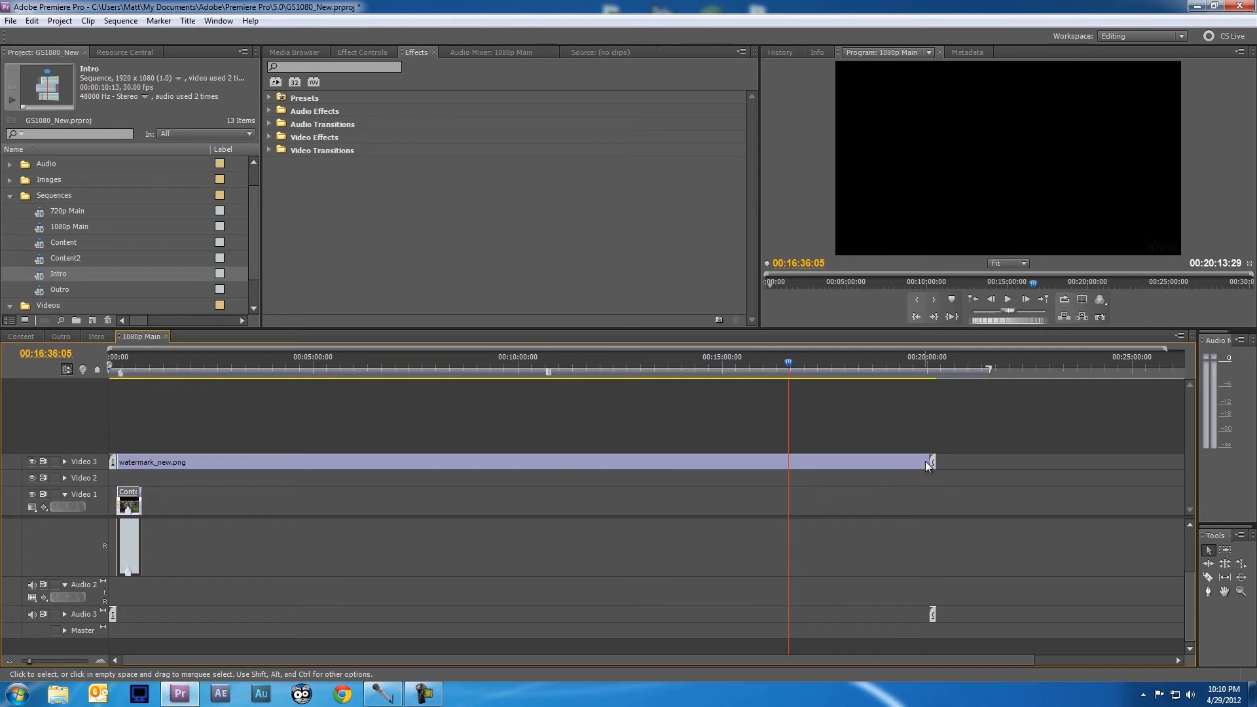
pyautogui.moveTo(931, 462); pyautogui.dragTo(144, 464)
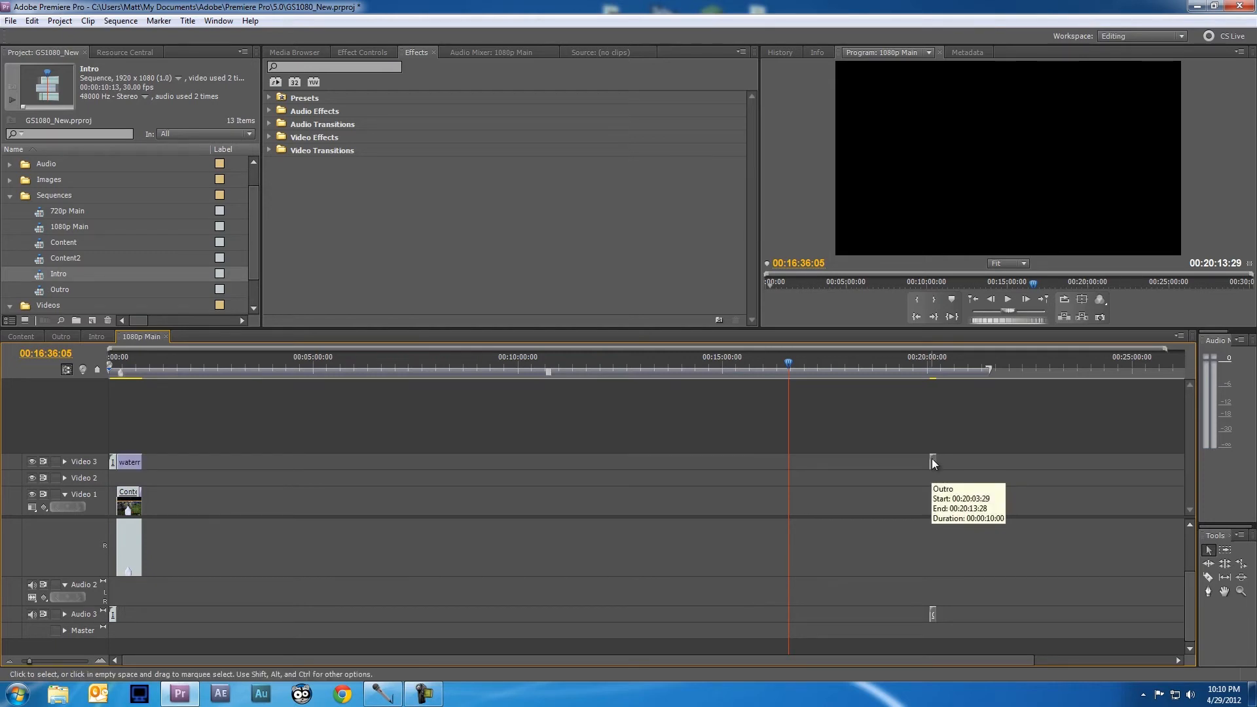
pyautogui.moveTo(932, 463); pyautogui.dragTo(144, 466)
pyautogui.click(126, 368)
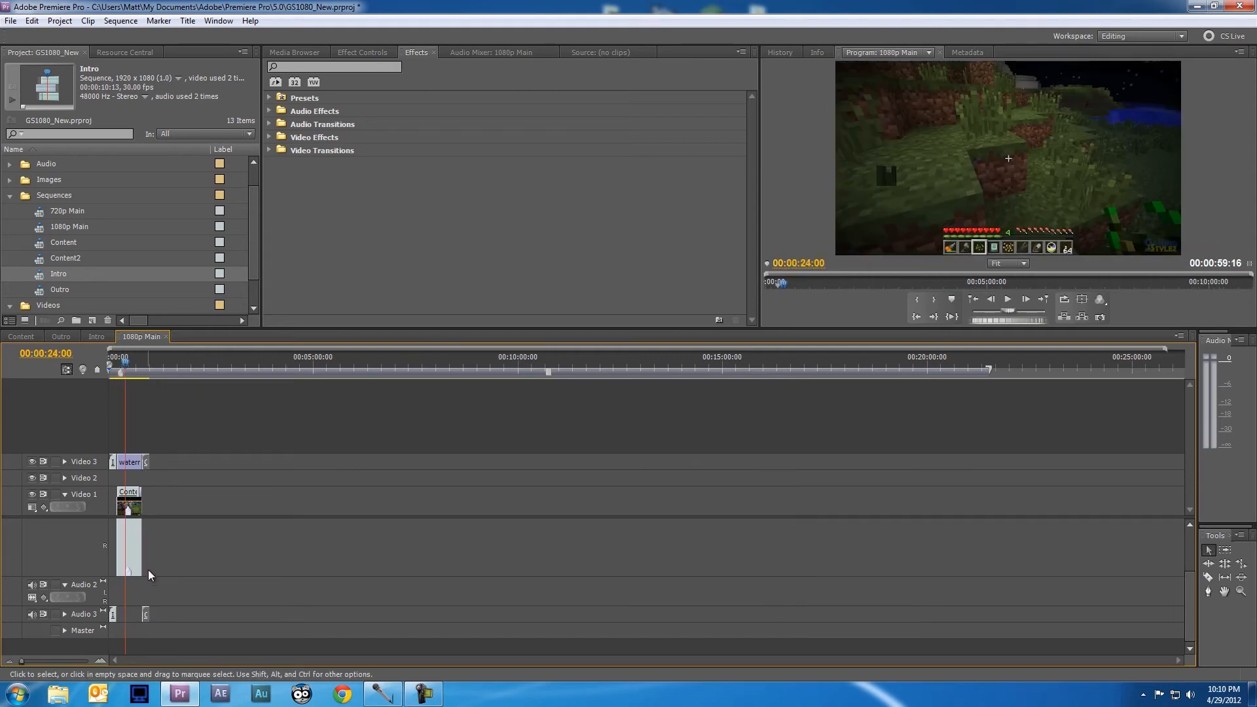
pyautogui.moveTo(27, 662); pyautogui.dragTo(44, 662)
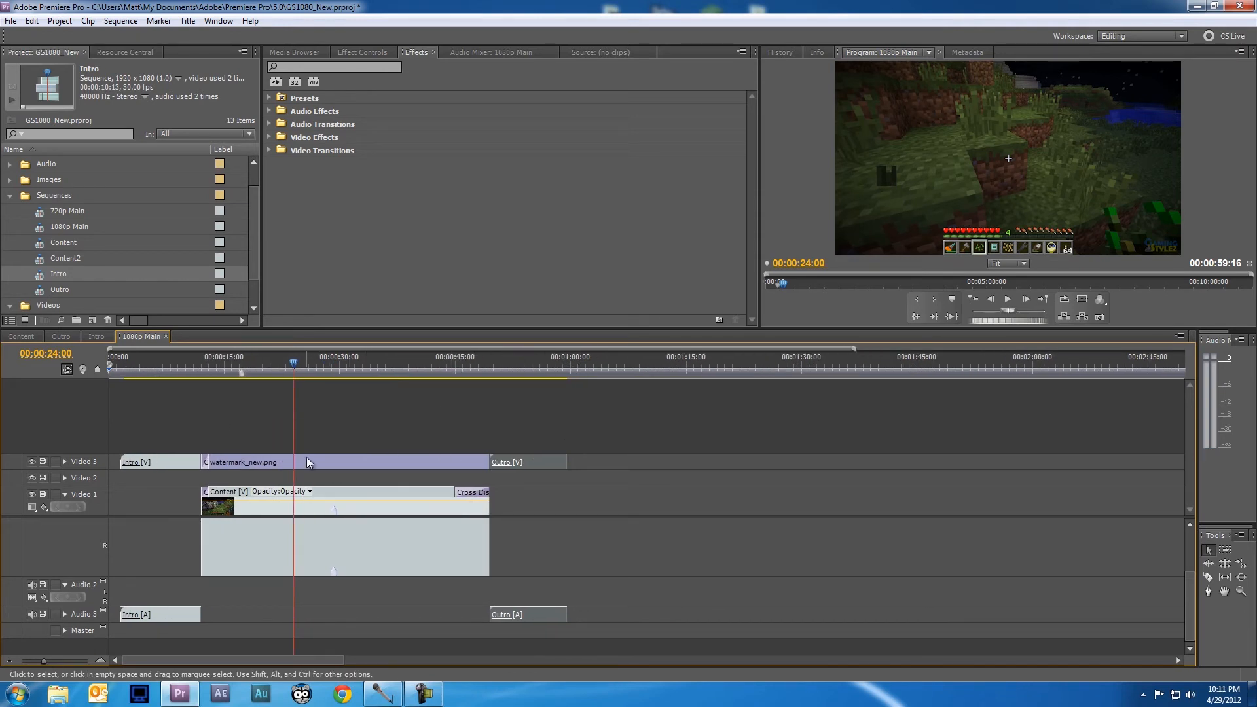
# Step: Switch to the Intro timeline and save the project
pyautogui.click(92, 337)
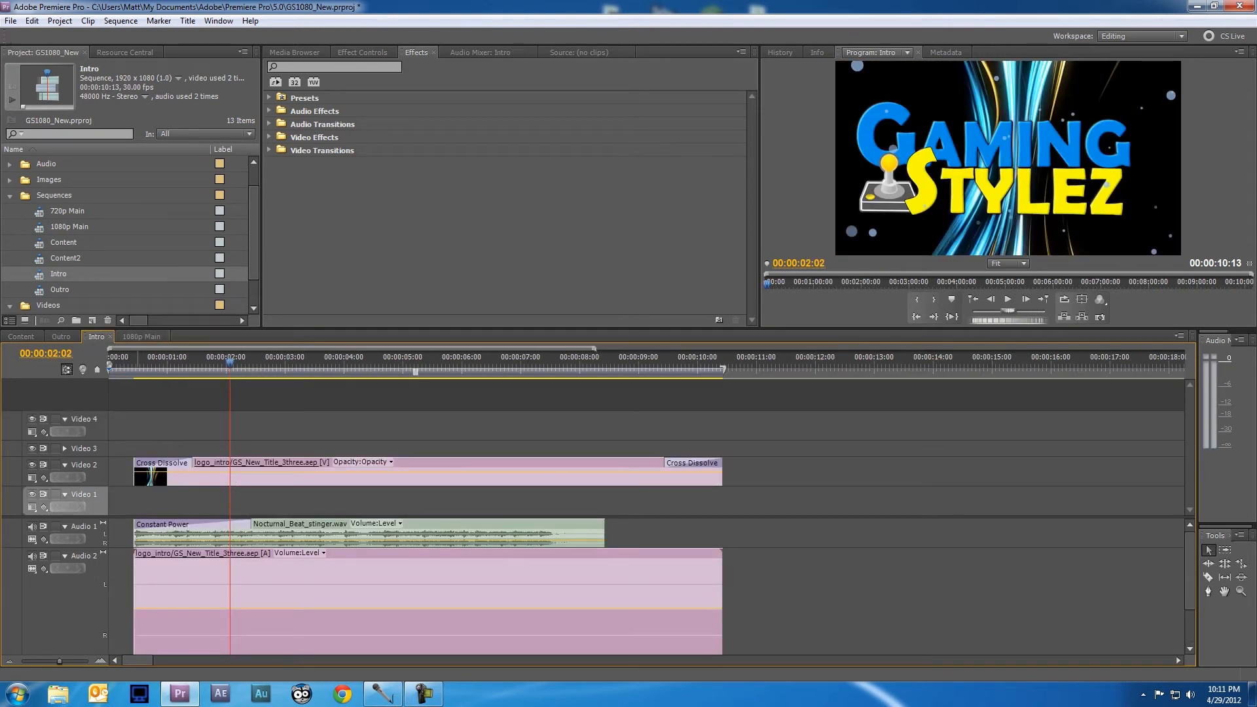
pyautogui.click(10, 21)
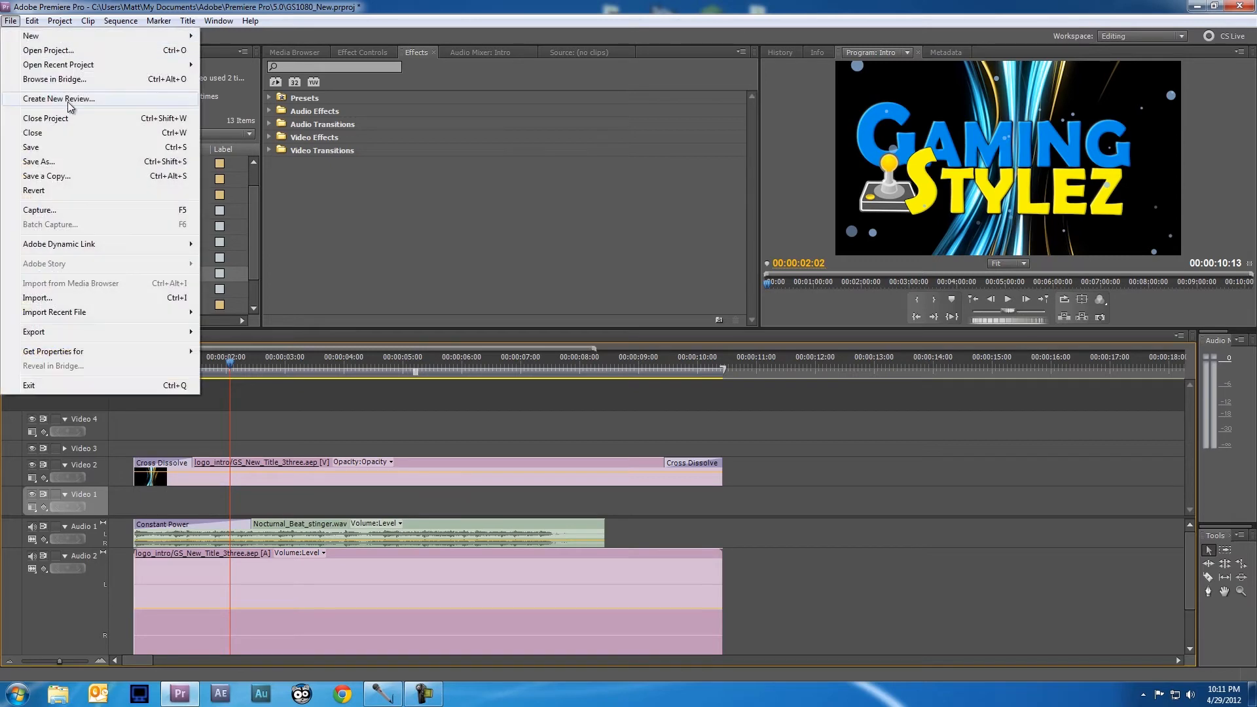
pyautogui.click(48, 151)
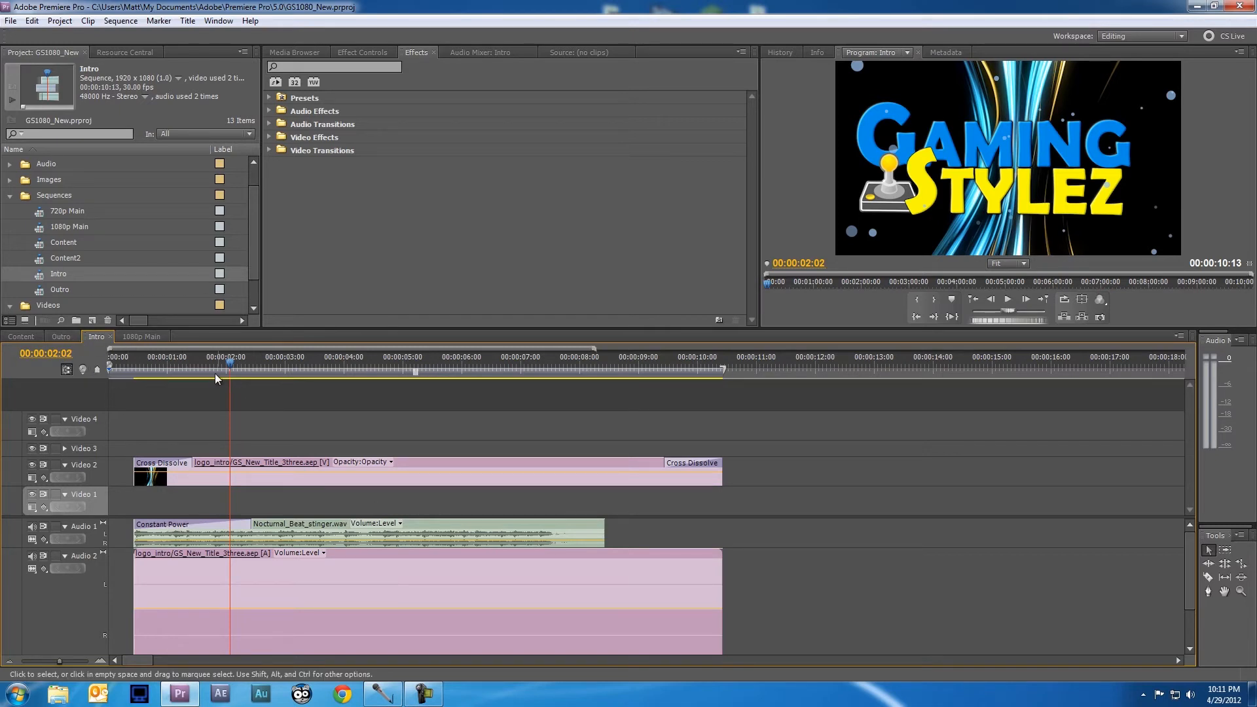
# Step: Preview the Intro at 00:00:06:09, select its title clip on Video 2 and expand the AE bin
pyautogui.moveTo(230, 361); pyautogui.dragTo(479, 372)
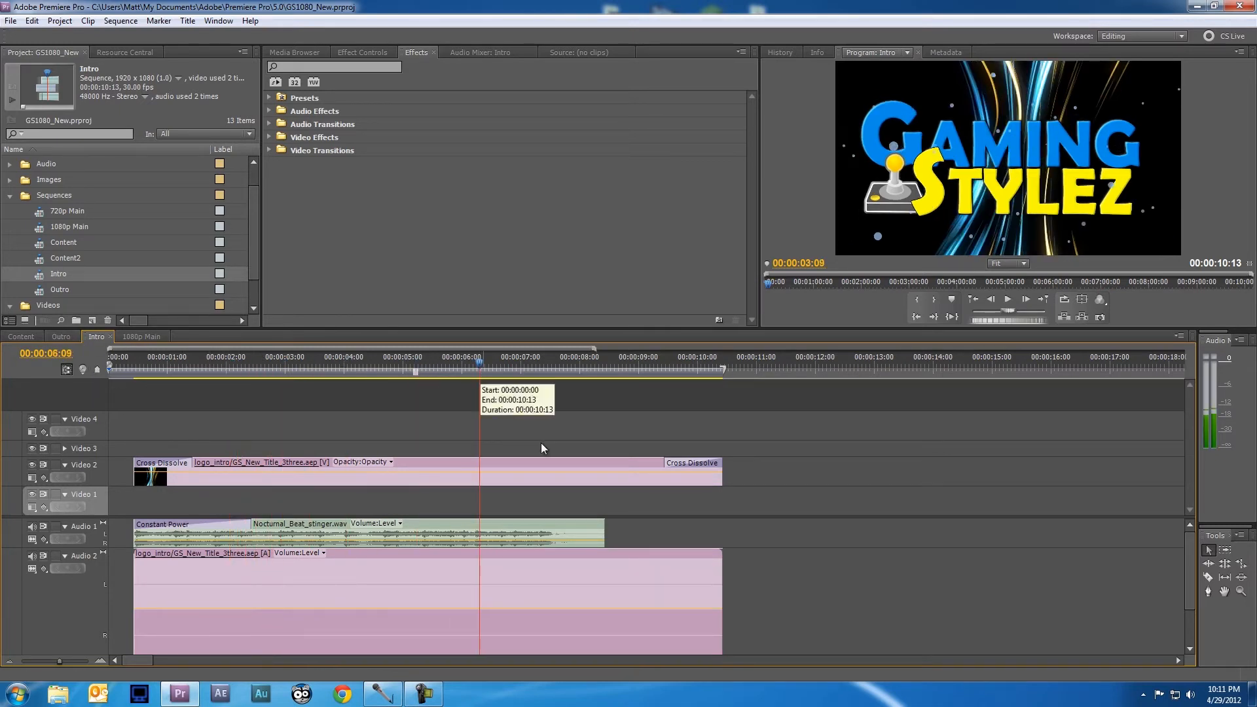
pyautogui.click(502, 477)
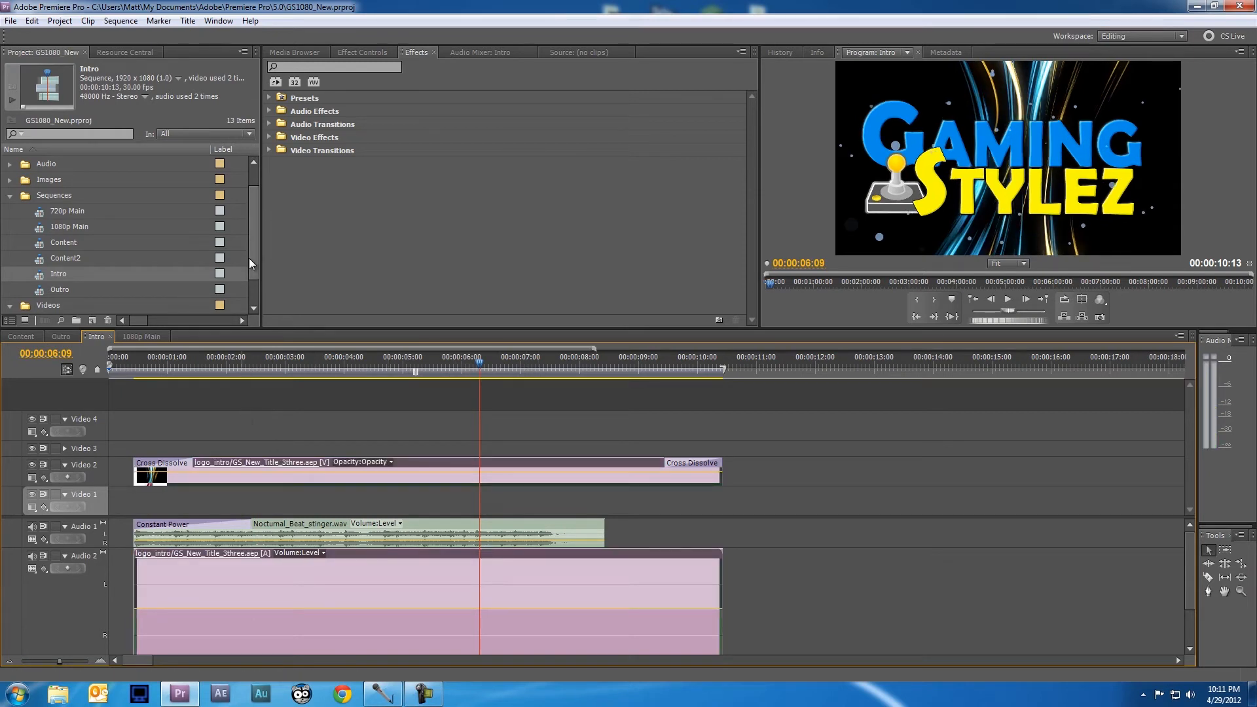
pyautogui.moveTo(249, 258); pyautogui.dragTo(250, 229)
pyautogui.click(10, 165)
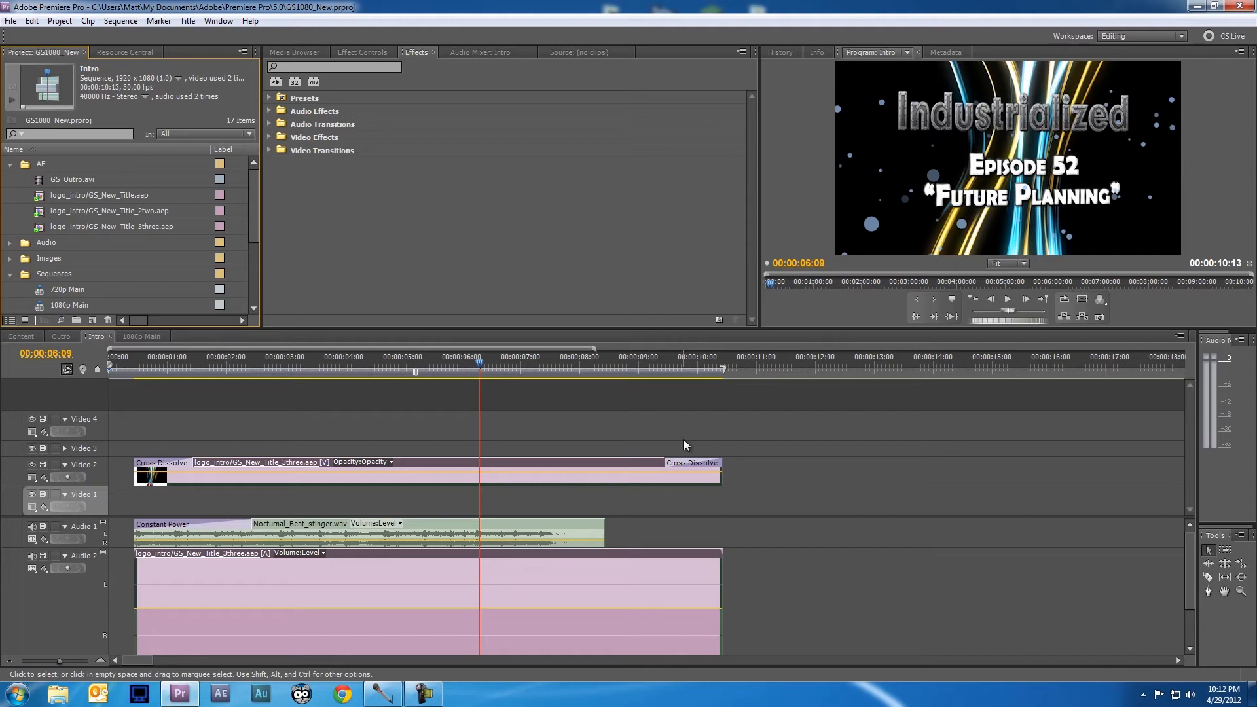
pyautogui.click(519, 481)
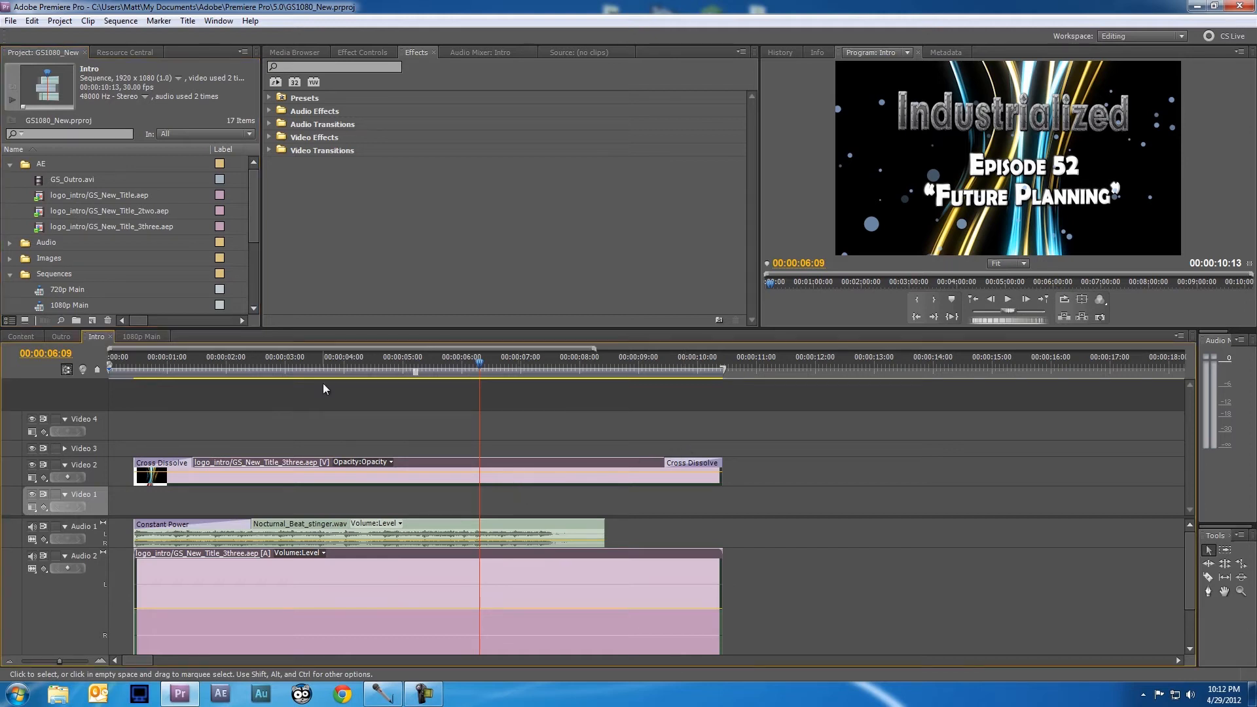
# Step: Examine the GS_New_Title, GS_New_Title_2two and GS_New_Title_3three compositions in the AE bin, ending on GS_New_Title_3three
pyautogui.click(70, 211)
pyautogui.click(69, 211)
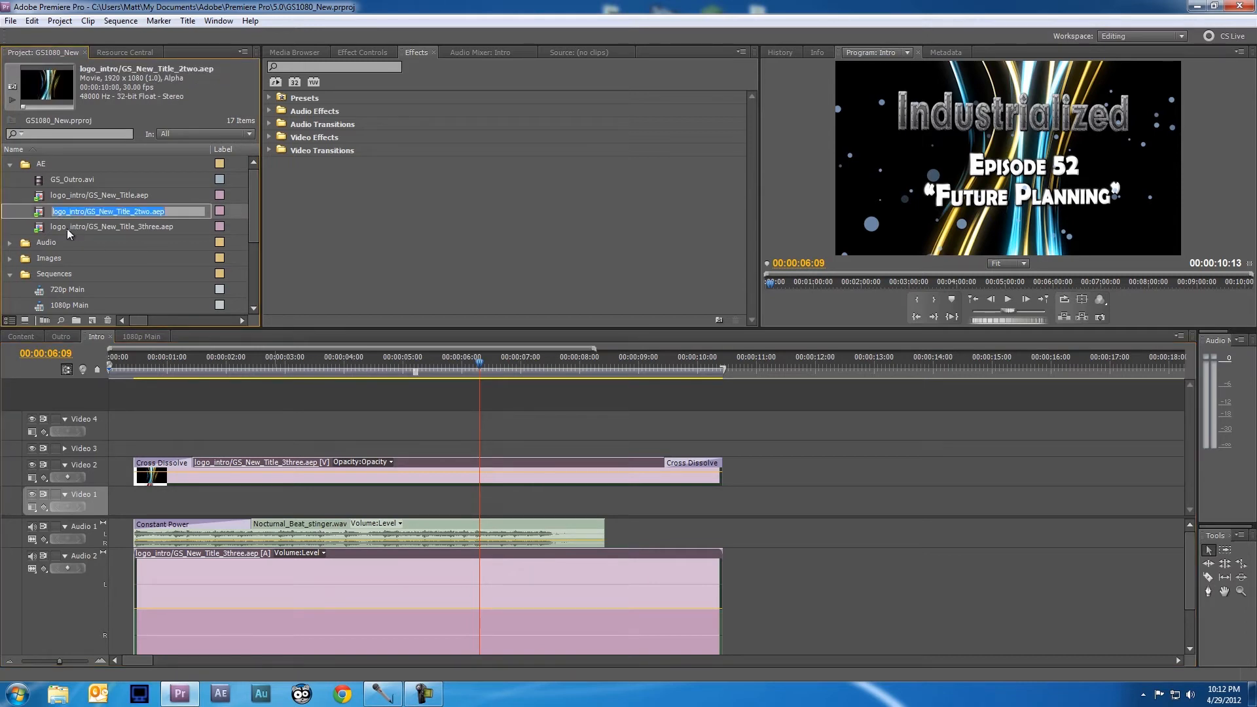
pyautogui.click(41, 226)
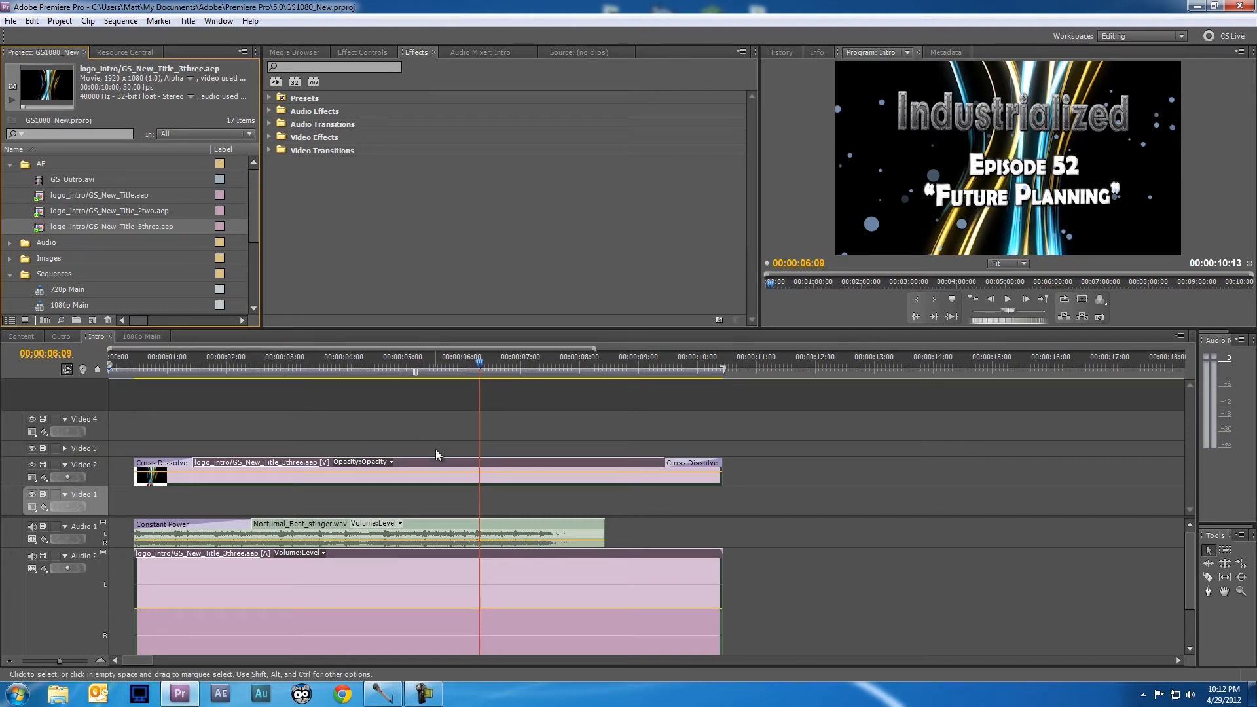
pyautogui.click(38, 197)
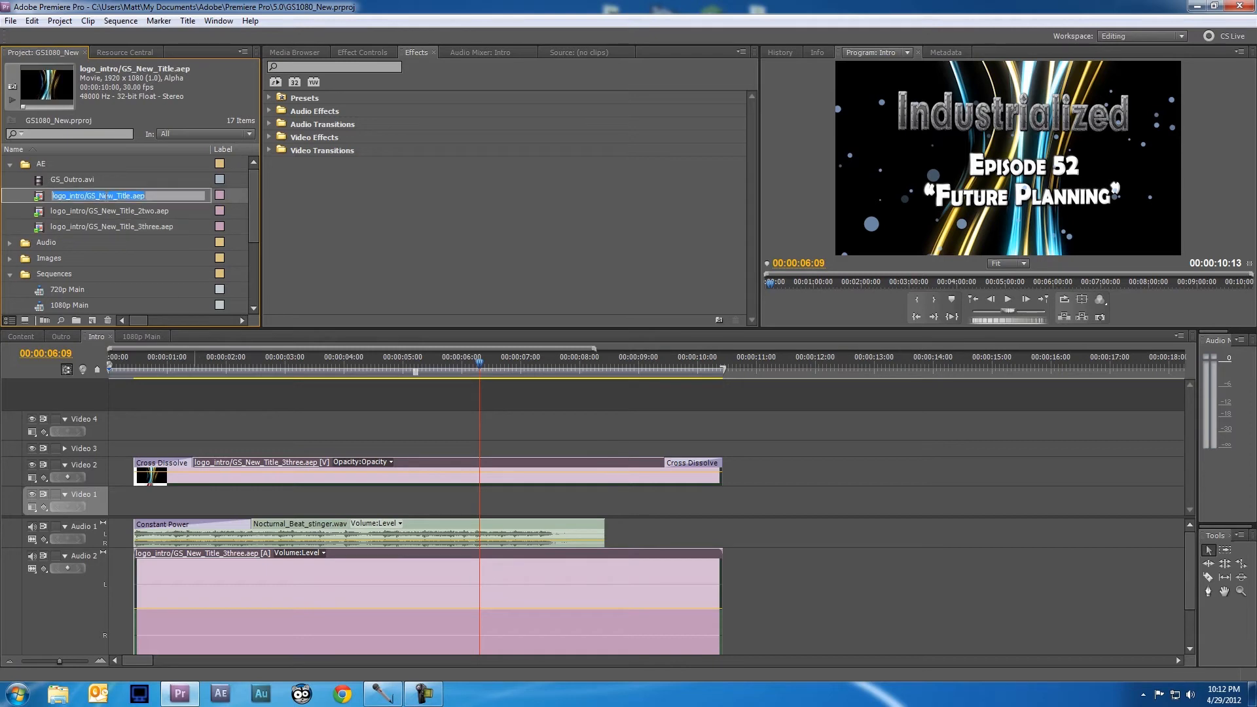
pyautogui.click(45, 212)
pyautogui.click(38, 227)
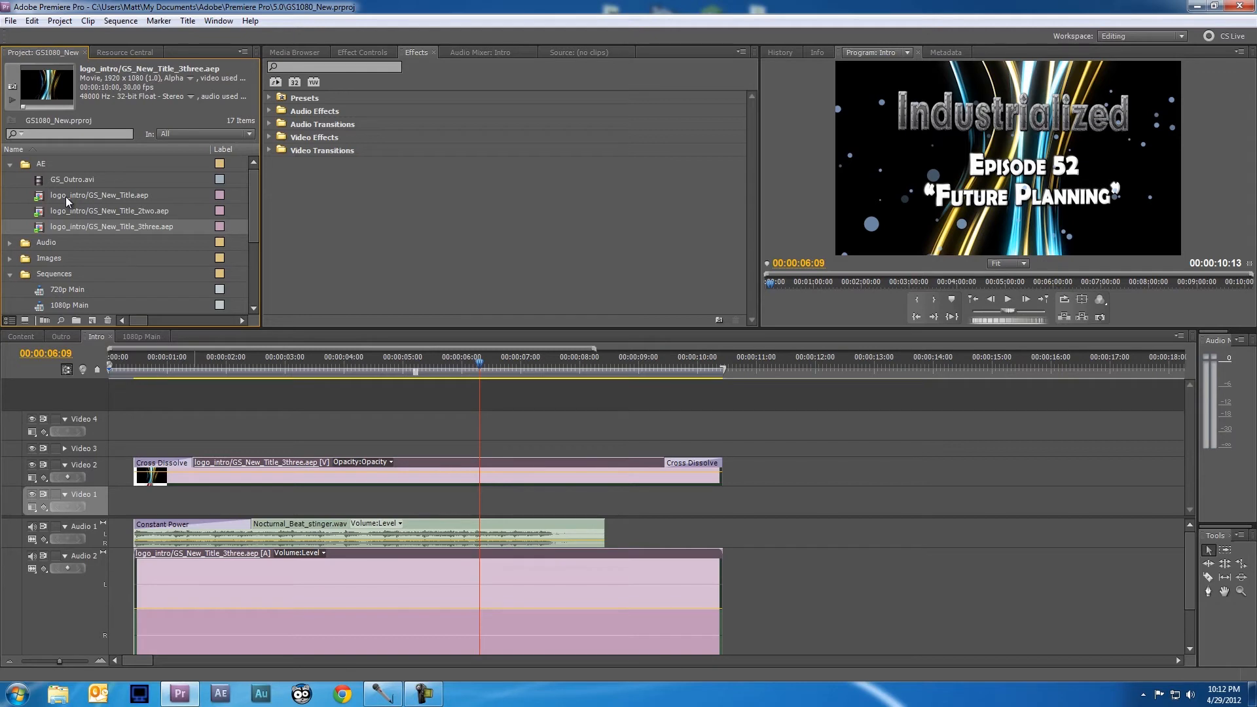
pyautogui.click(38, 197)
pyautogui.click(42, 212)
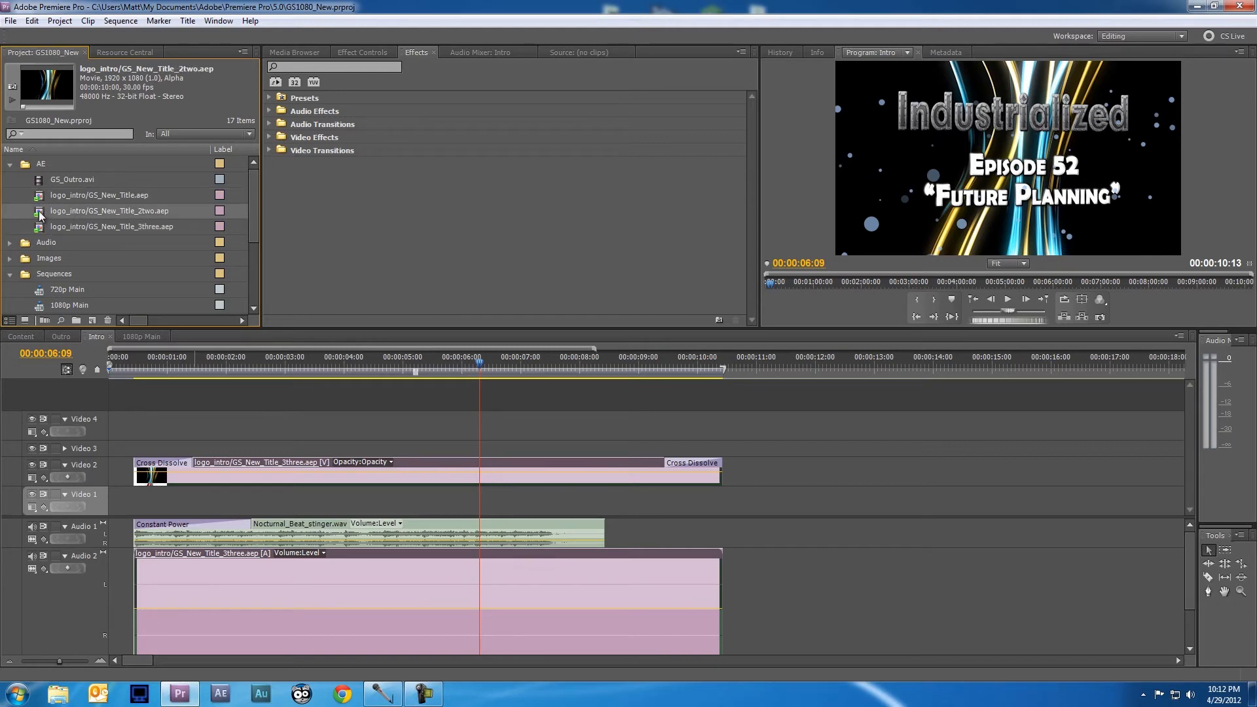
pyautogui.click(38, 198)
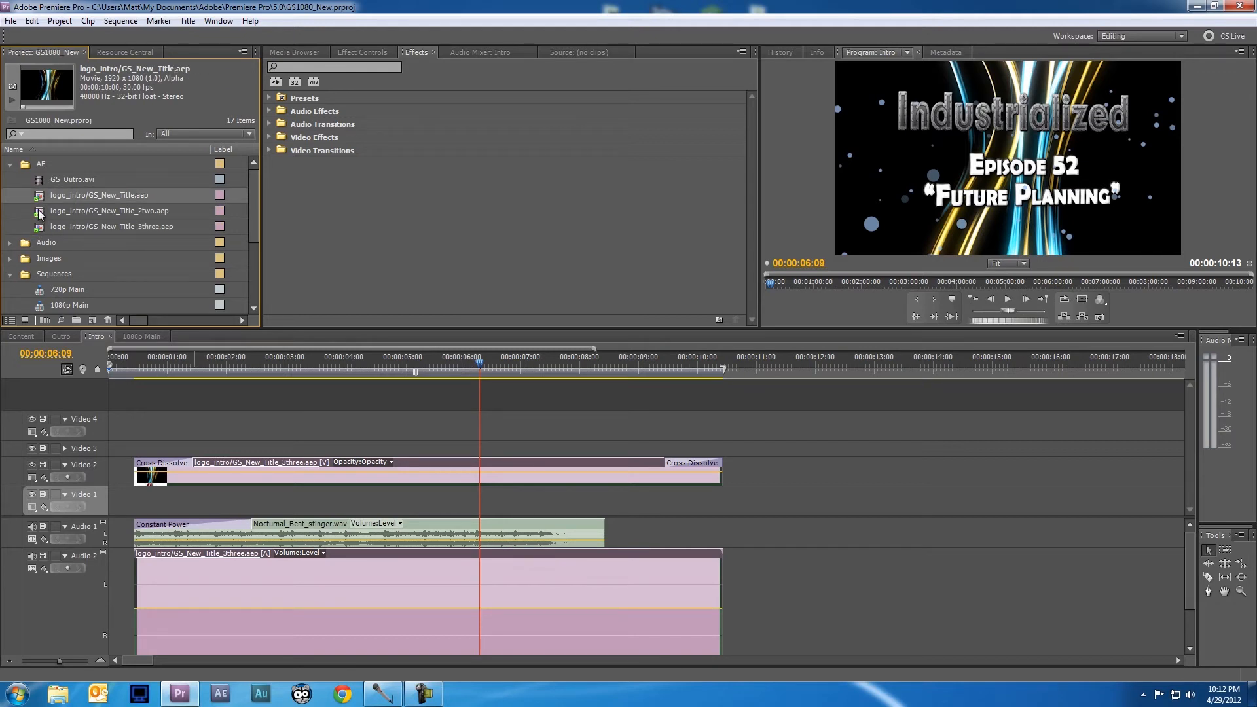
pyautogui.click(40, 212)
pyautogui.click(40, 227)
pyautogui.click(38, 200)
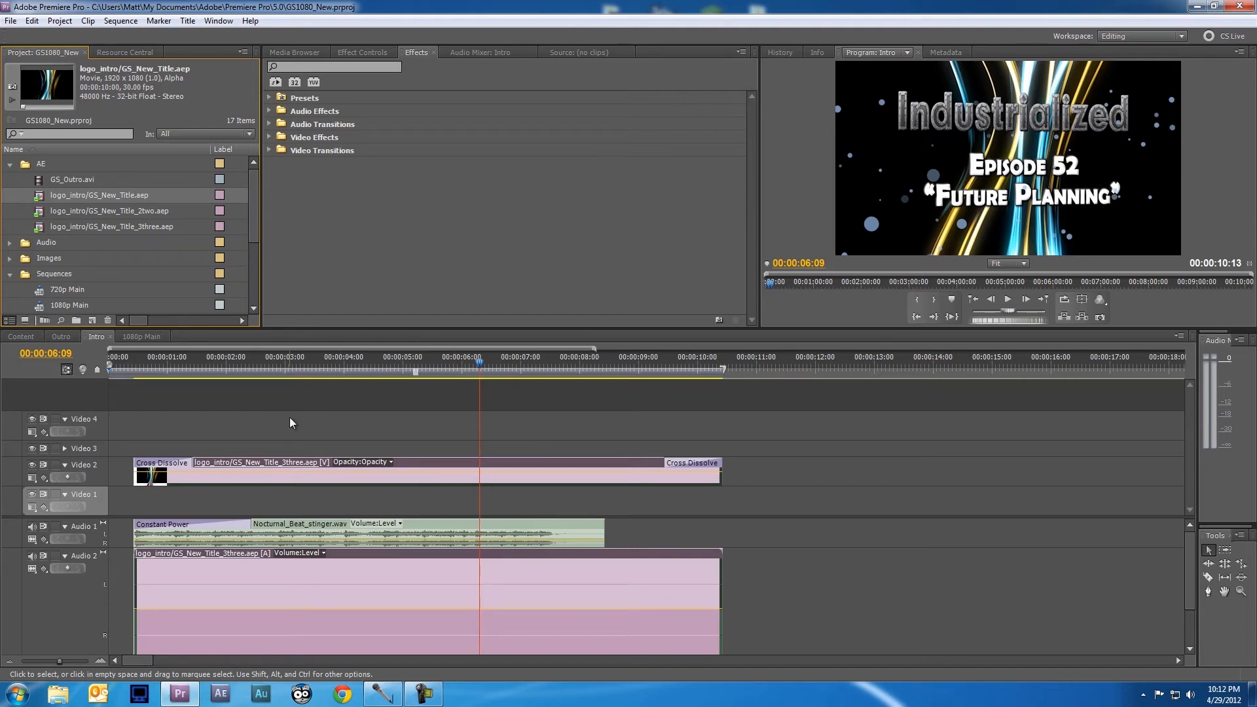
pyautogui.click(40, 217)
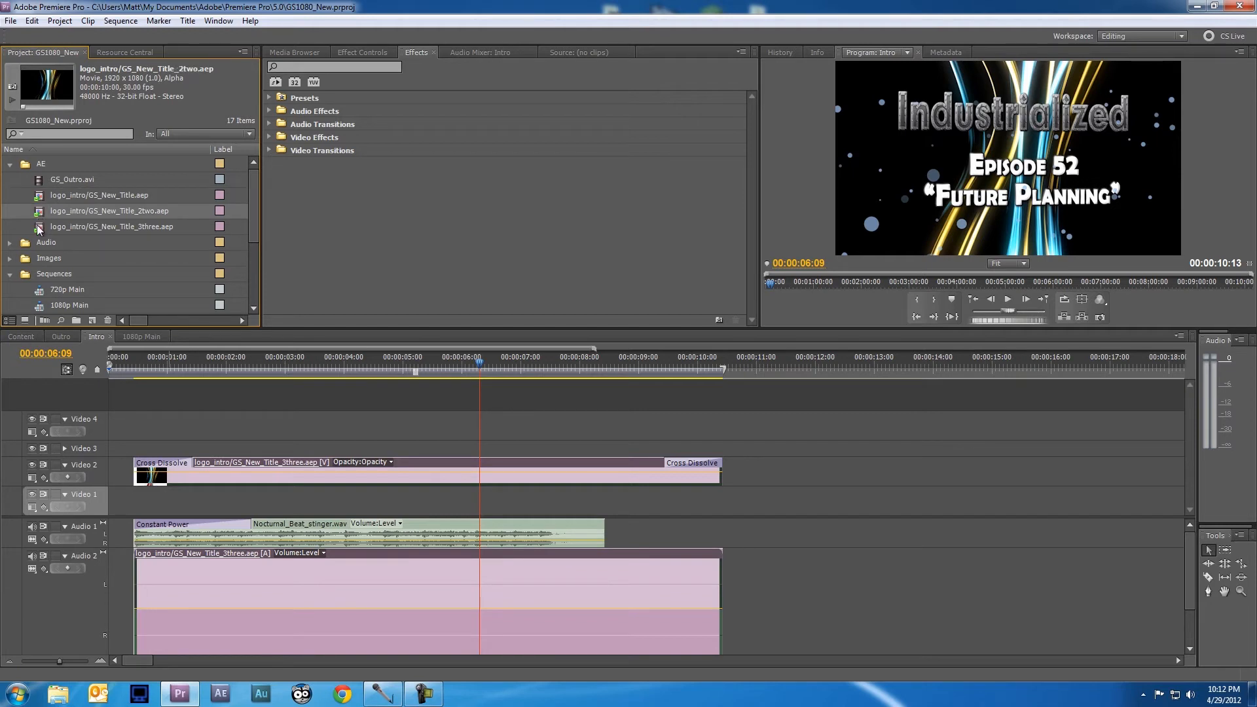
pyautogui.click(38, 228)
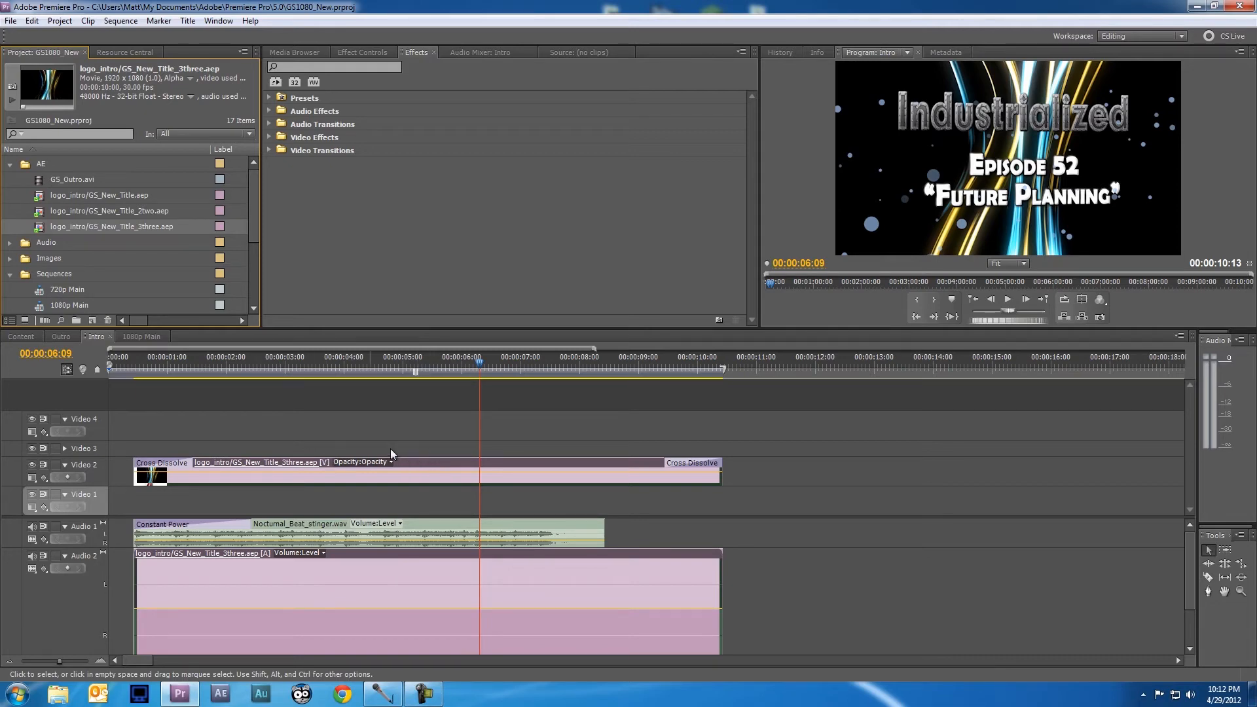
# Step: Open the original After Effects composition of the Intro's title clip and activate the Type tool
pyautogui.rightClick(426, 474)
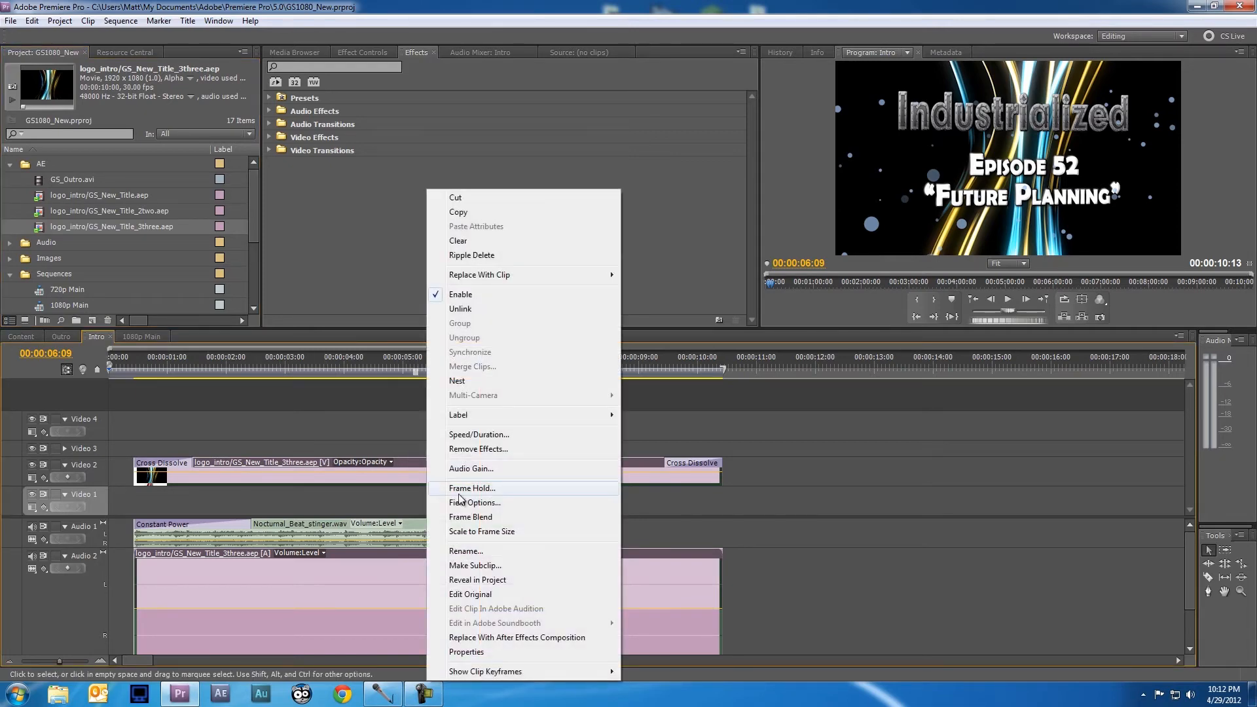
pyautogui.click(505, 595)
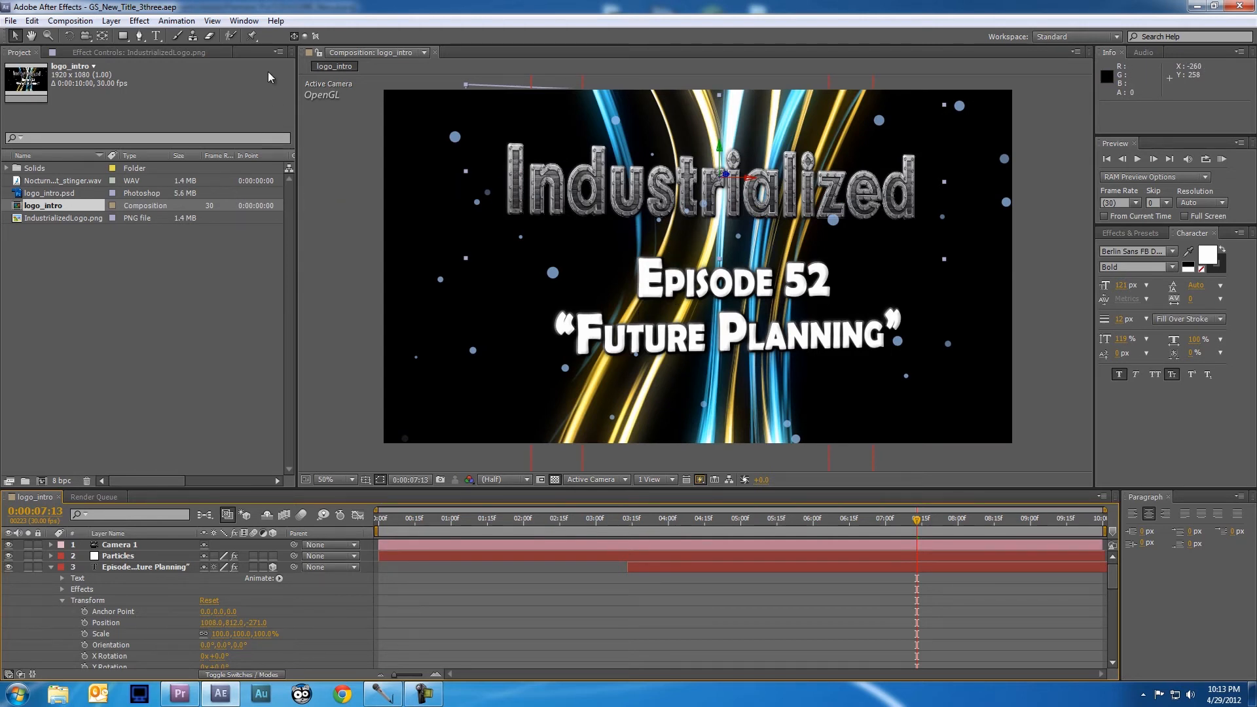
pyautogui.click(156, 35)
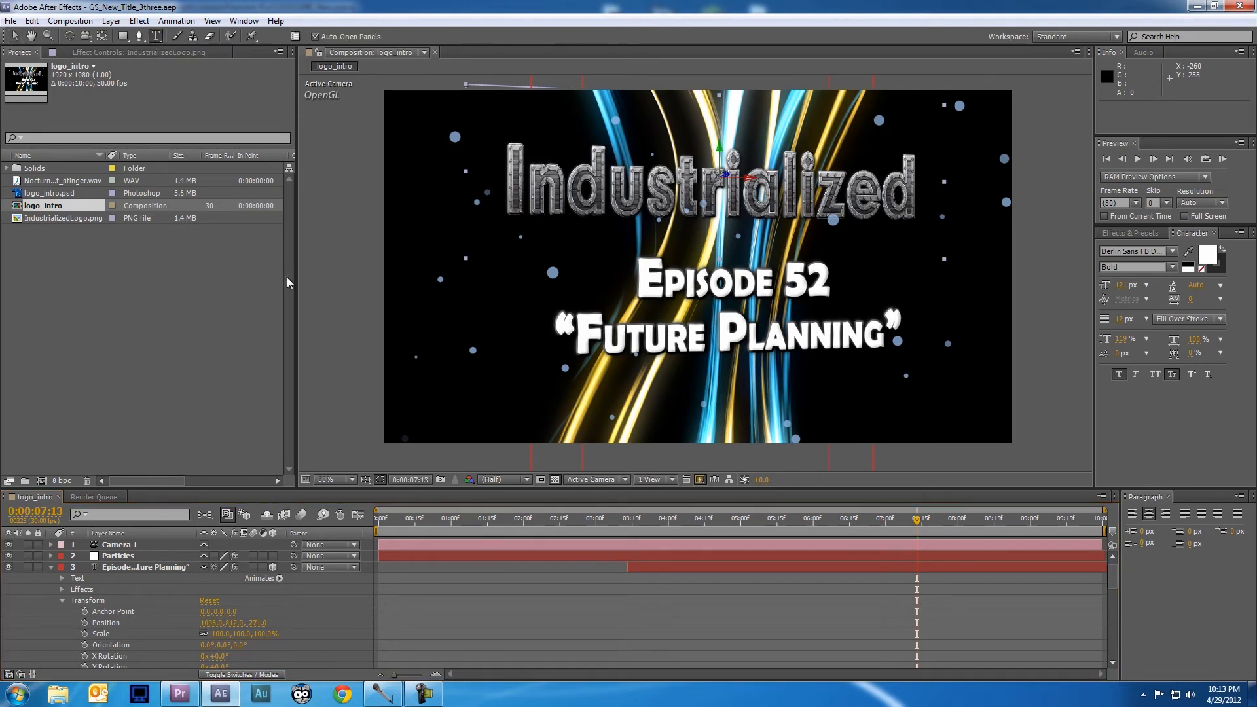
pyautogui.moveTo(1116, 578)
pyautogui.mouseDown()
pyautogui.moveTo(1113, 646)
pyautogui.moveTo(1114, 561)
pyautogui.mouseUp()
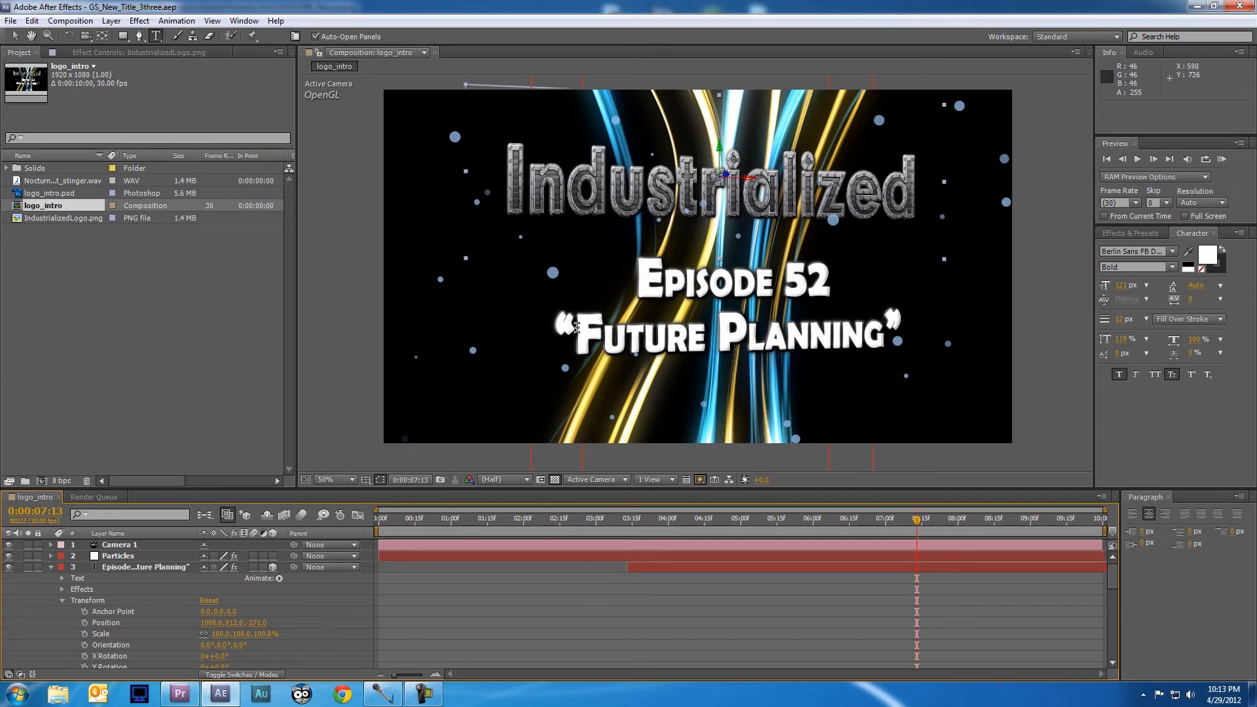
# Step: Change the title text layer to read Episode 53 “Test Video” and save the After Effects project
pyautogui.moveTo(575, 328); pyautogui.dragTo(888, 331)
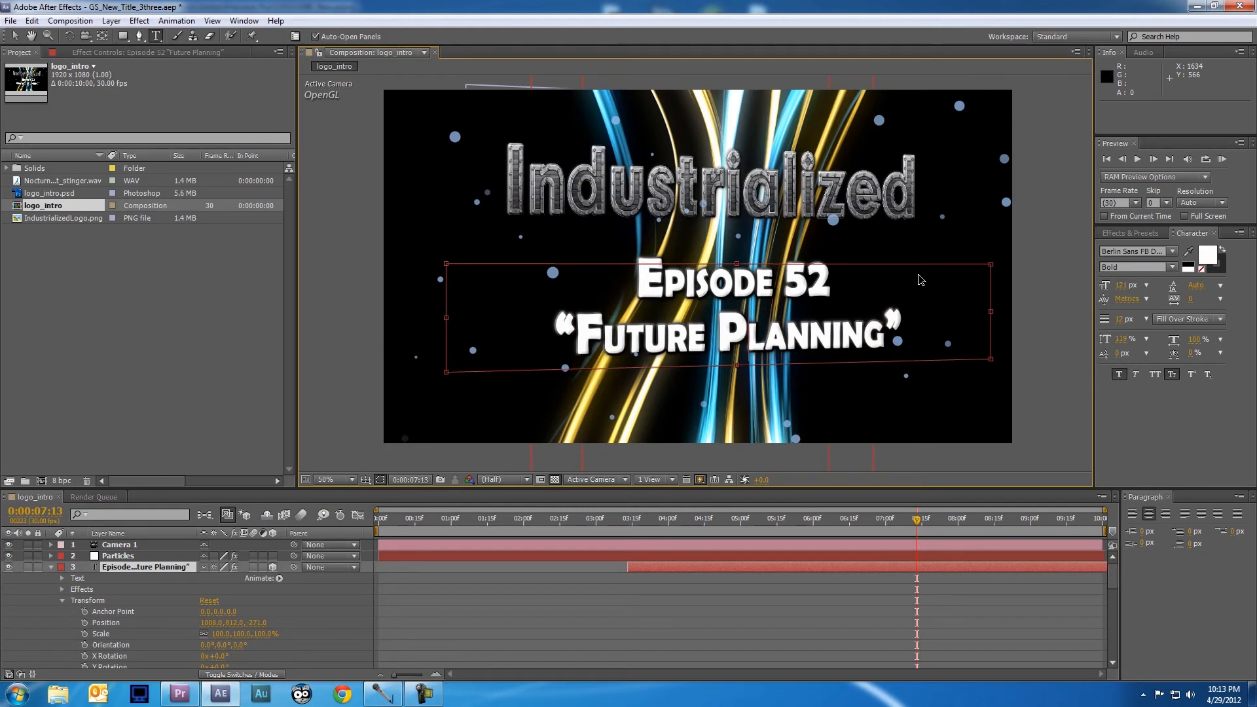
pyautogui.write('Test Video”')
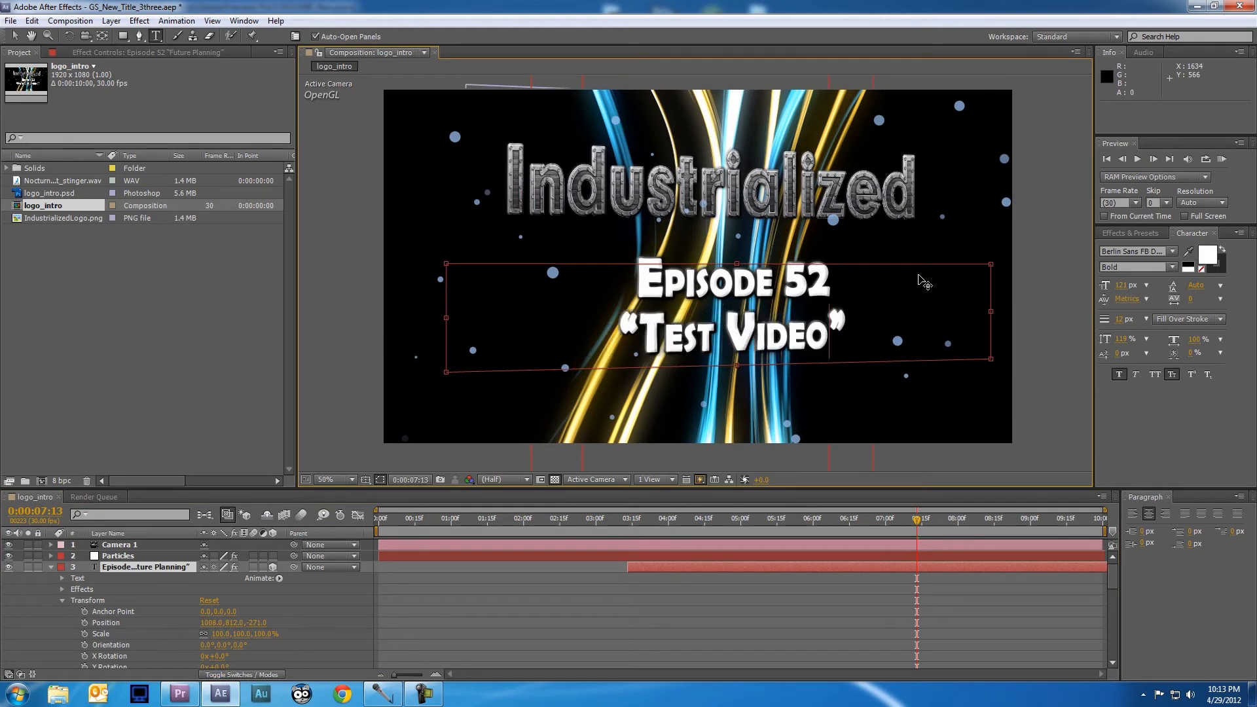
pyautogui.moveTo(809, 281); pyautogui.dragTo(824, 282)
pyautogui.write('3')
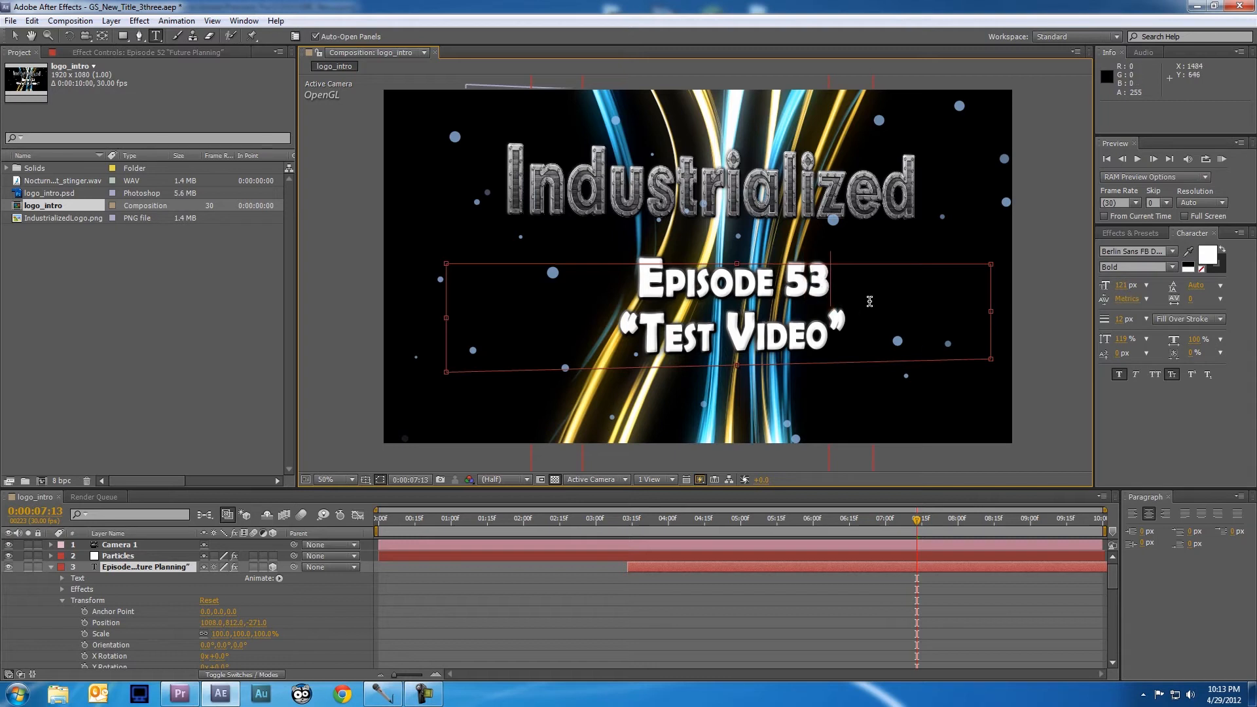
pyautogui.press('KP_Enter')
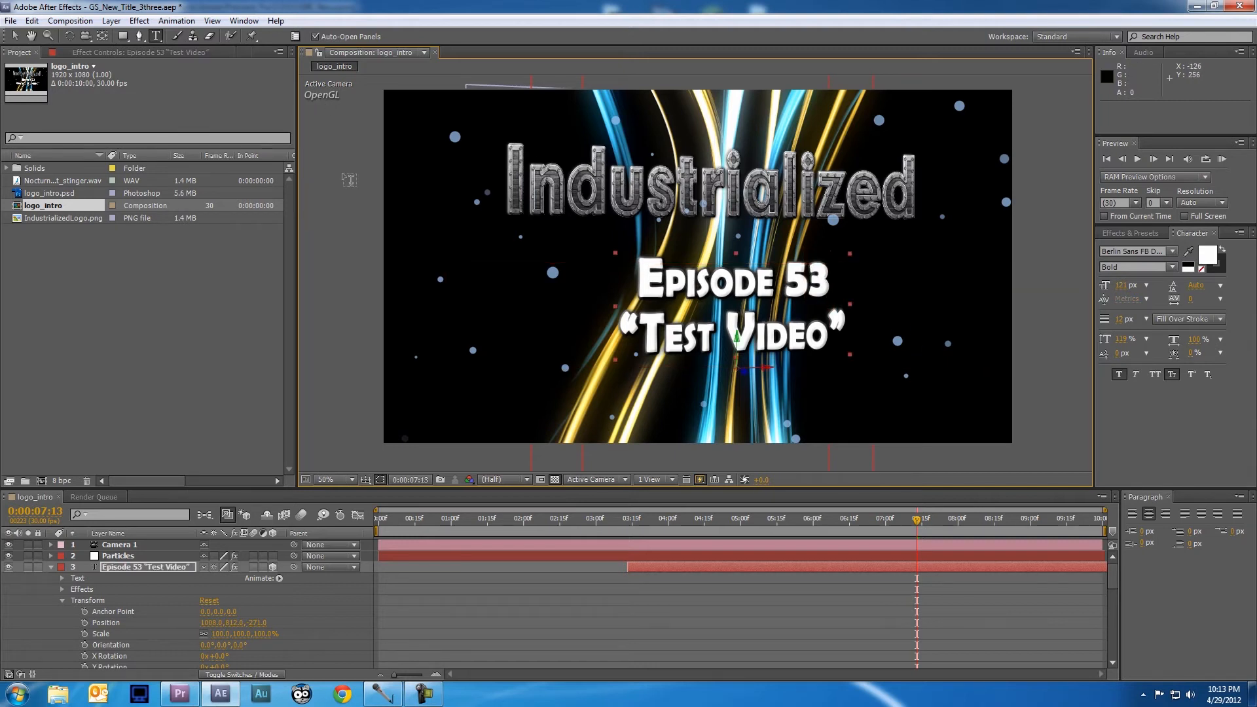
pyautogui.click(11, 20)
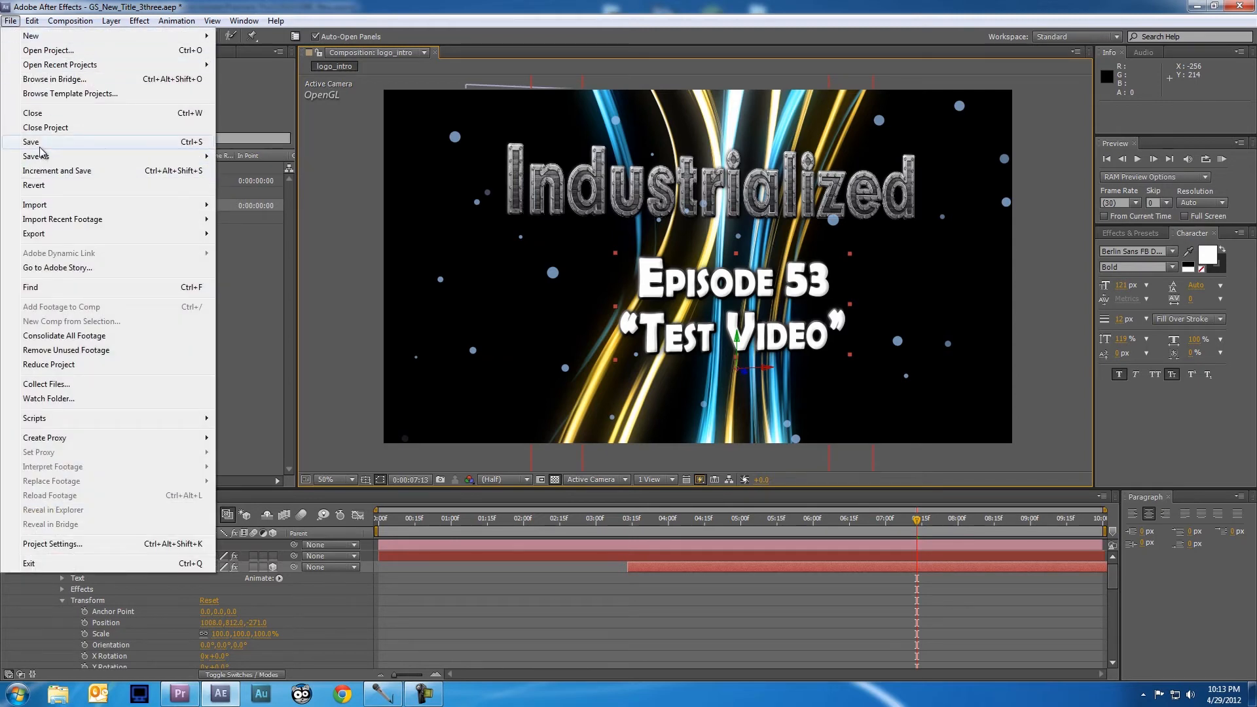
pyautogui.click(41, 146)
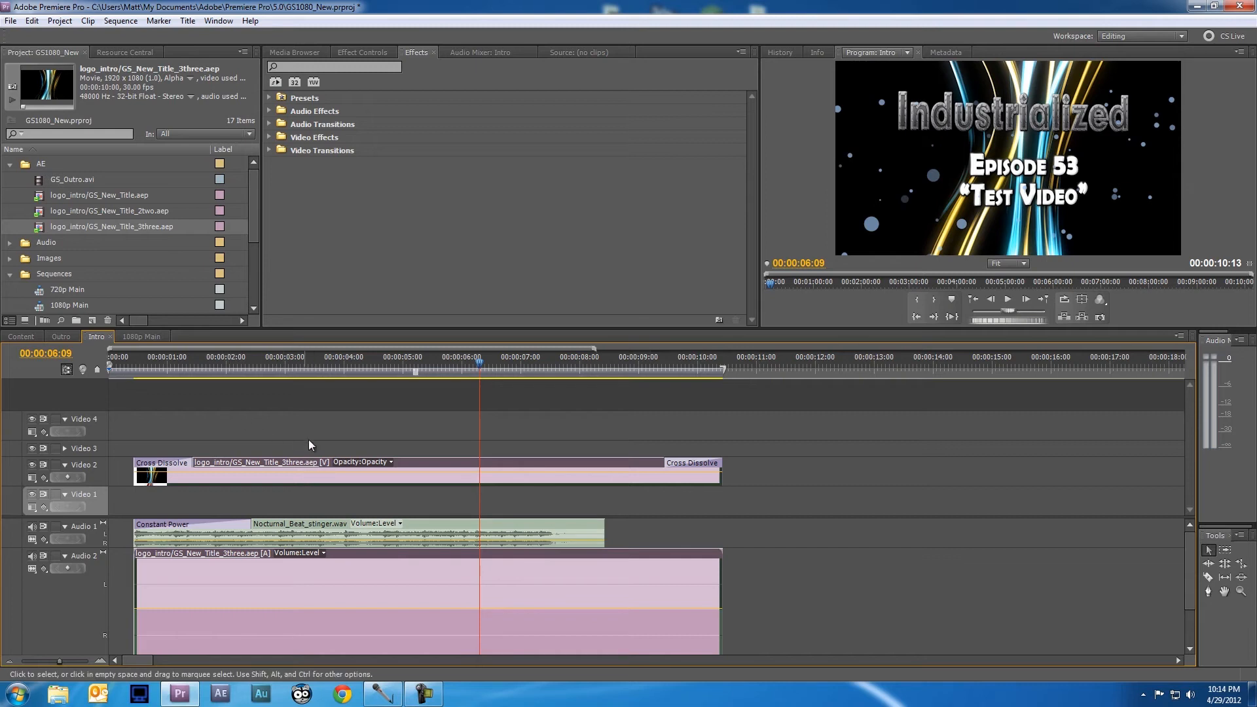
# Step: In Premiere Pro, switch to 1080p Main and move the playhead to 00:00:09:26 to check the episode title in the intro
pyautogui.moveTo(436, 474)
pyautogui.moveTo(59, 661); pyautogui.dragTo(56, 661)
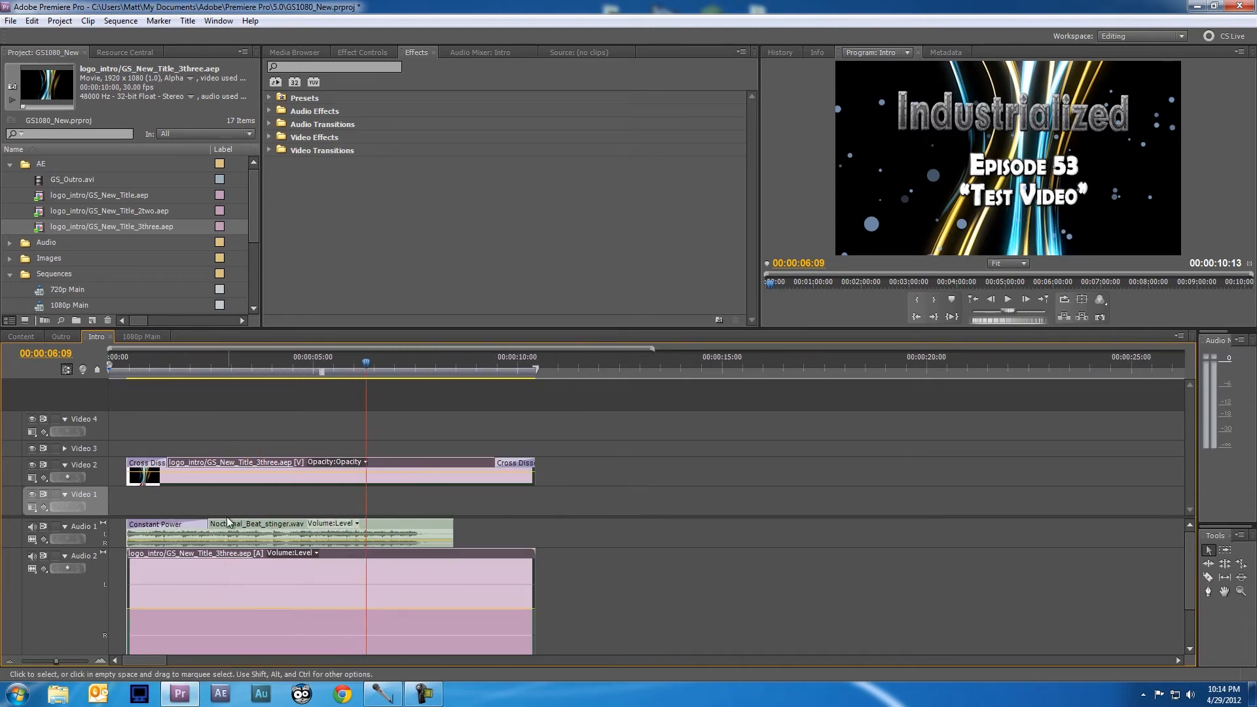
pyautogui.click(138, 336)
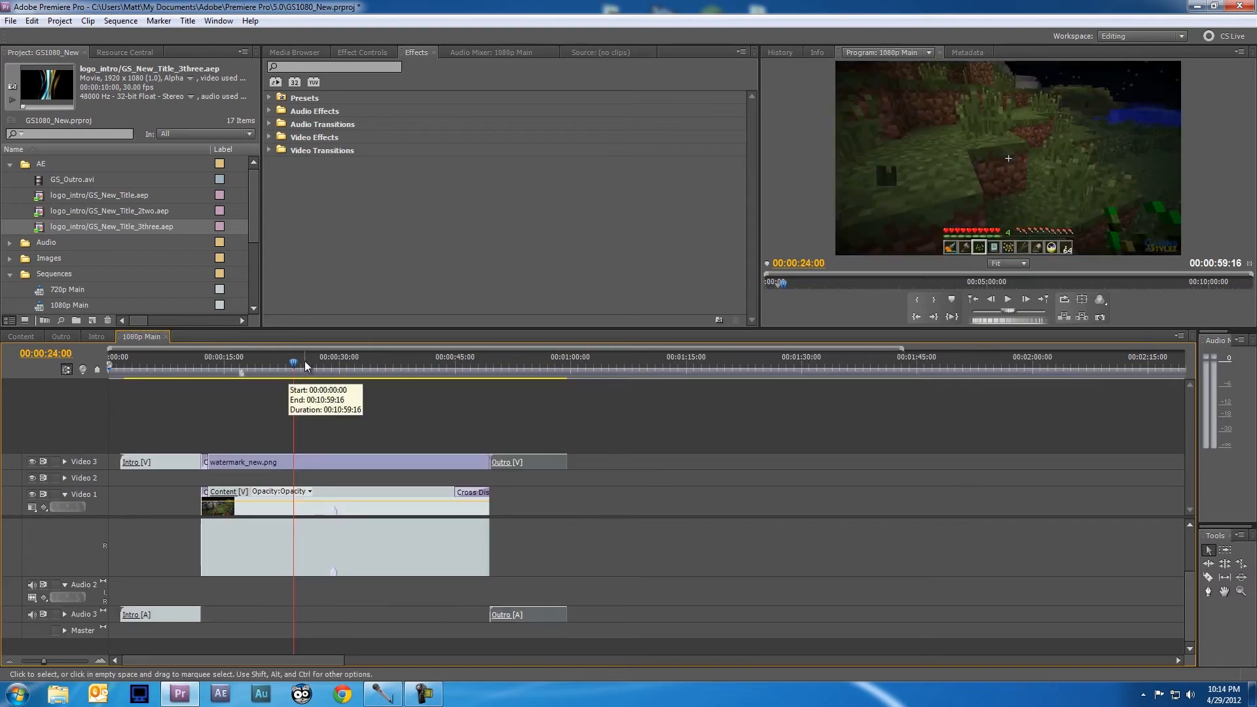
pyautogui.click(260, 366)
pyautogui.moveTo(260, 367); pyautogui.dragTo(185, 366)
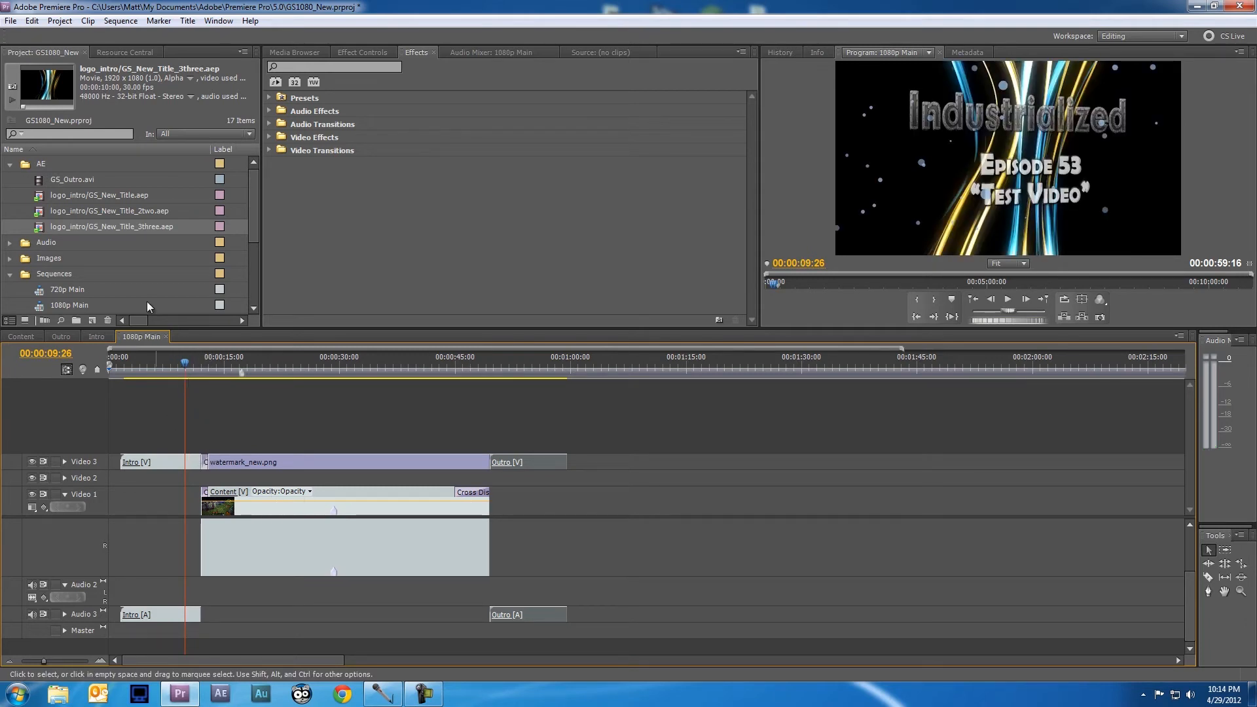
# Step: In the Content sequence, split the gameplay video with its audio and the vocals clip at 00:00:11:03 with the Razor tool
pyautogui.press('c')
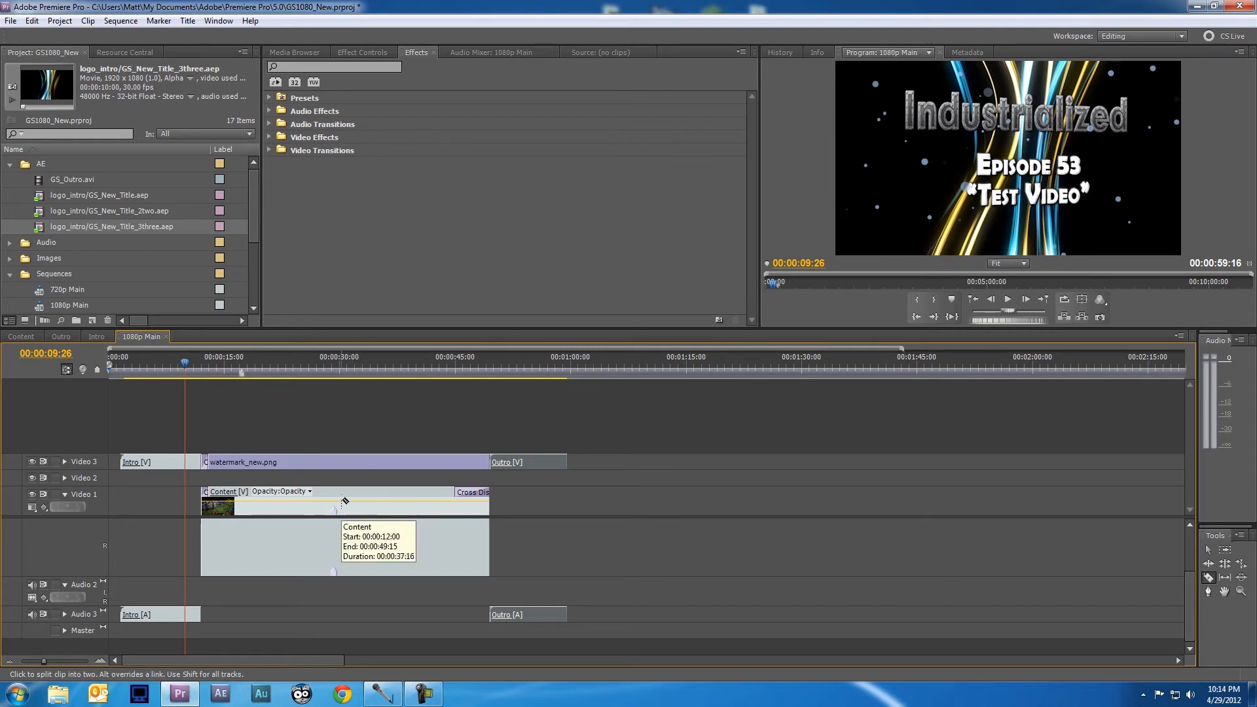
pyautogui.click(30, 339)
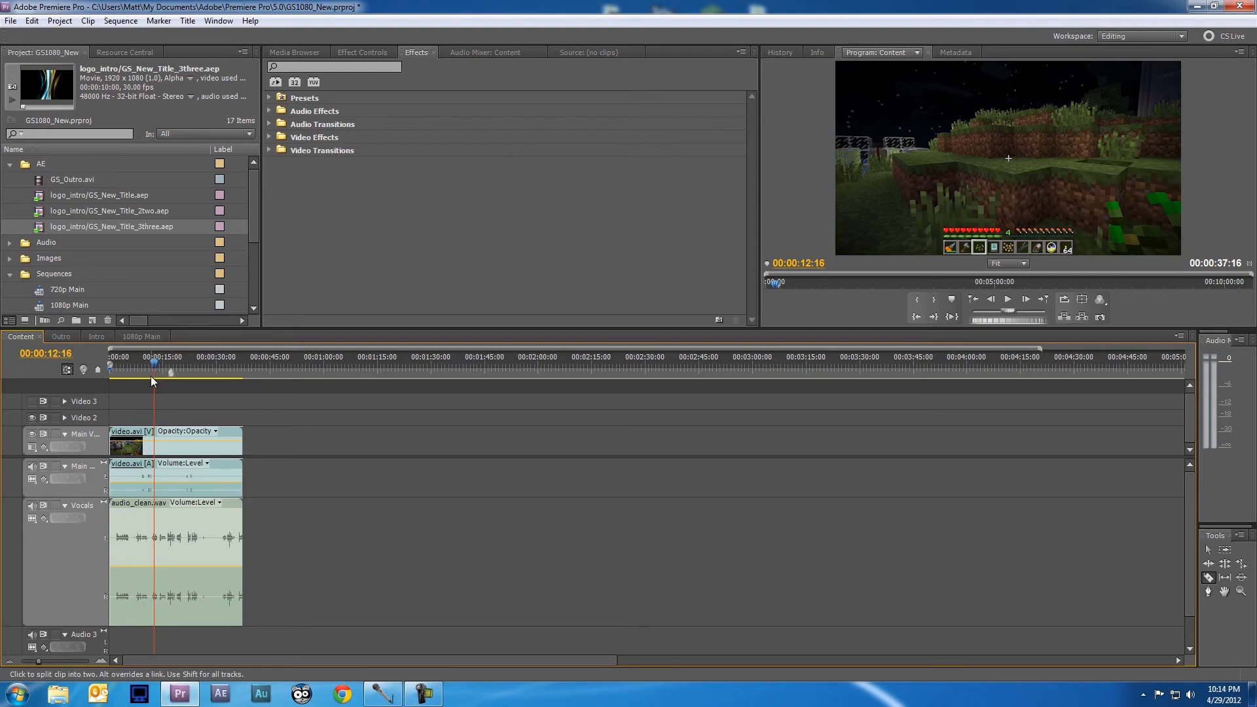
pyautogui.moveTo(155, 361); pyautogui.dragTo(160, 363)
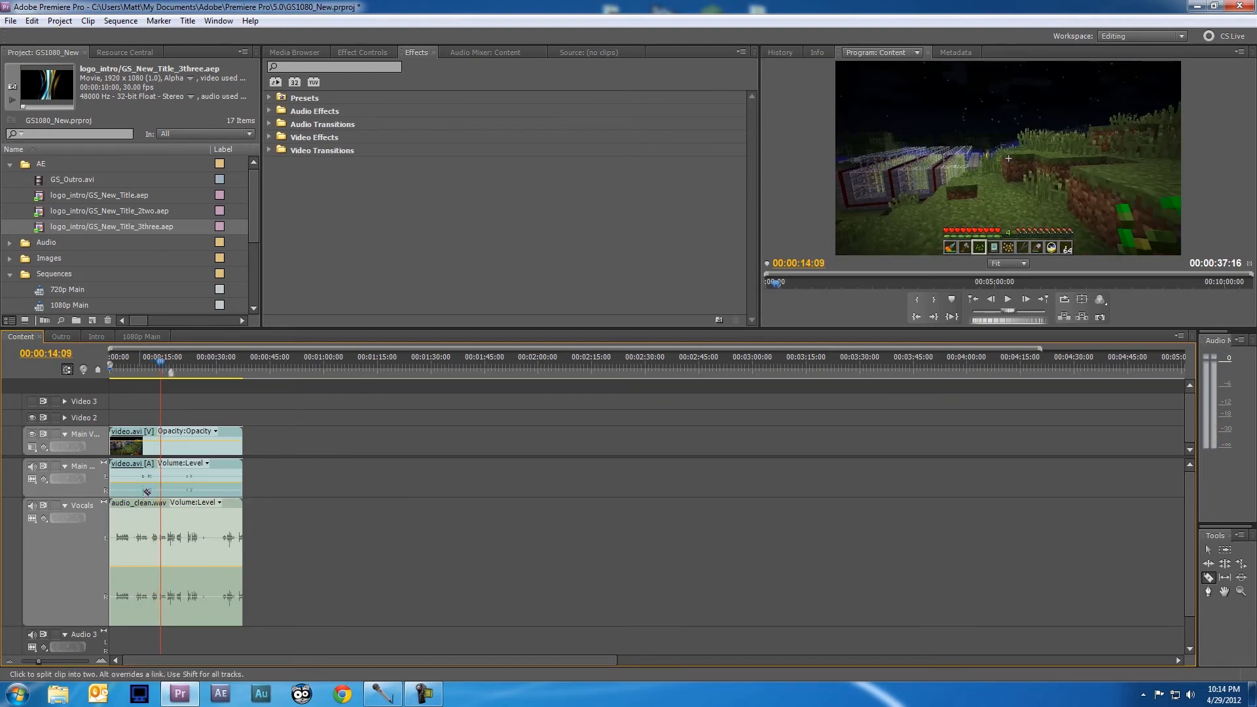
pyautogui.moveTo(38, 661); pyautogui.dragTo(51, 661)
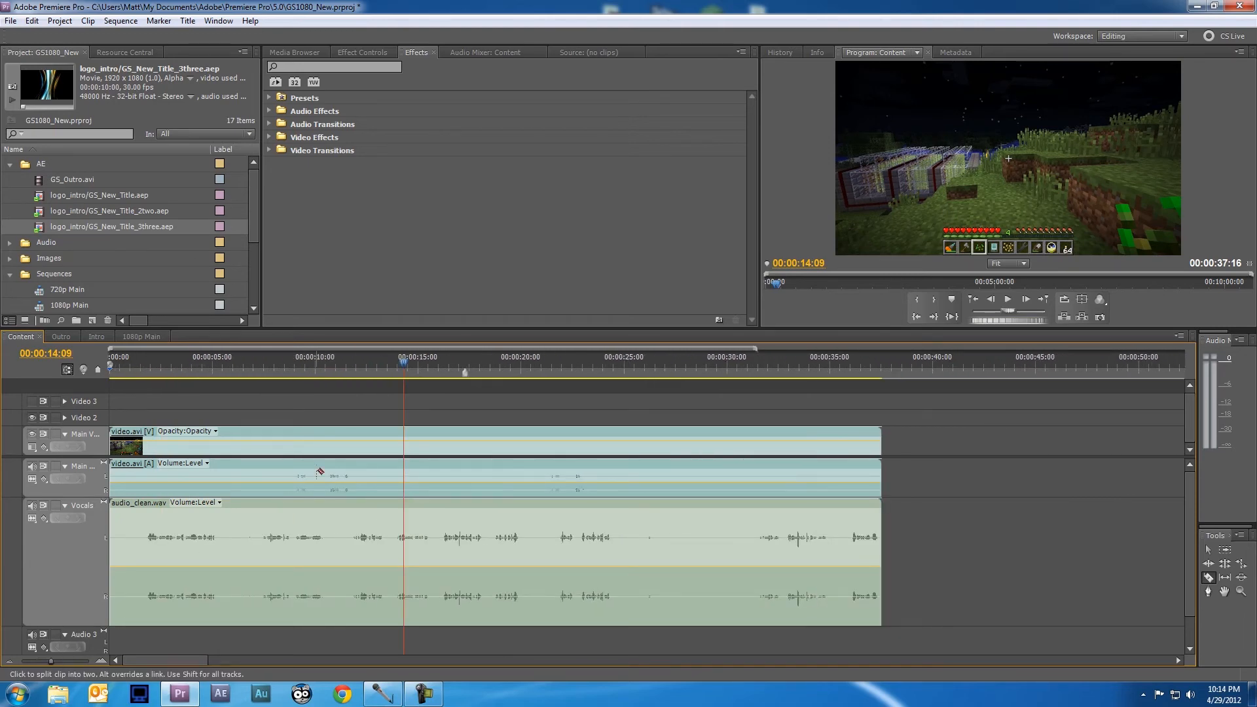
pyautogui.moveTo(405, 364); pyautogui.dragTo(339, 363)
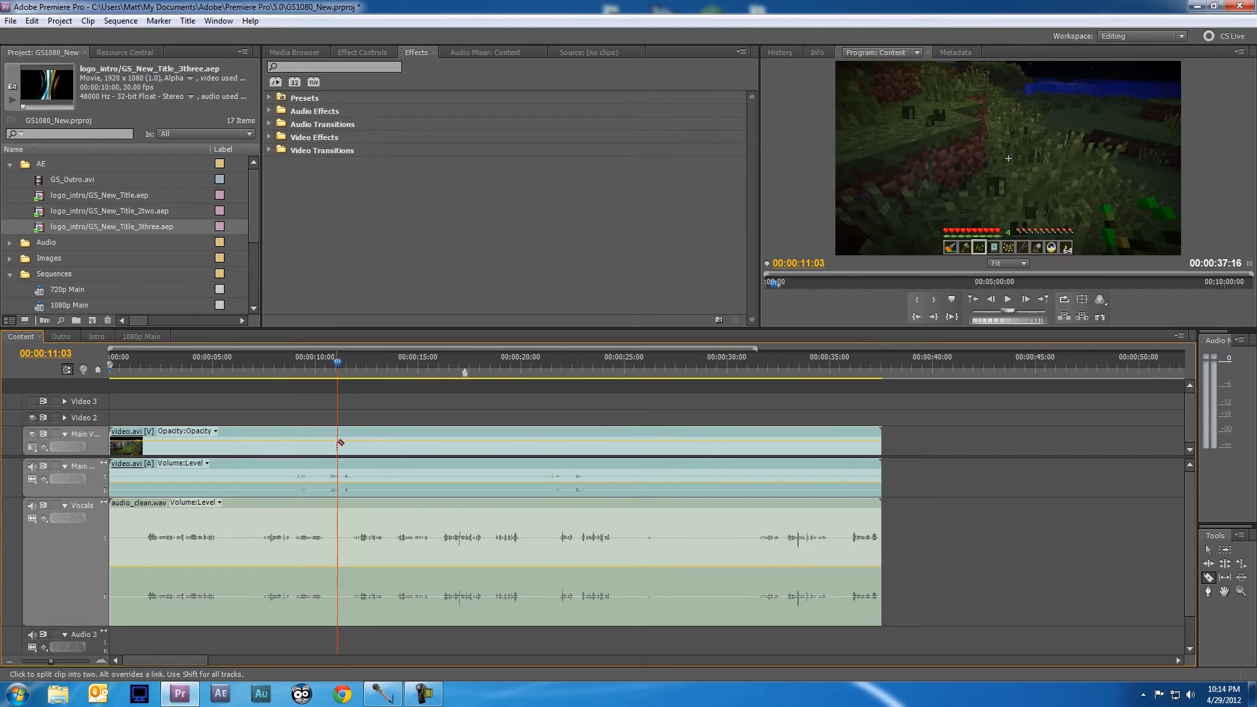
pyautogui.click(339, 451)
pyautogui.click(341, 512)
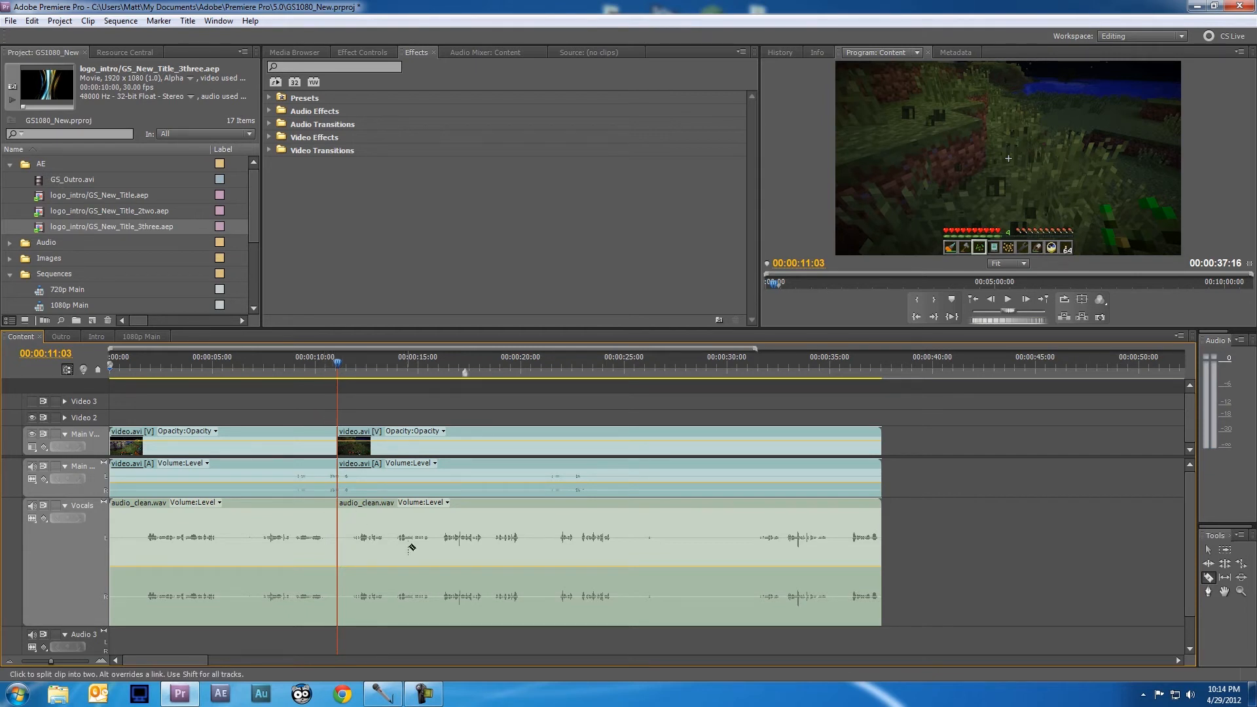
pyautogui.click(724, 477)
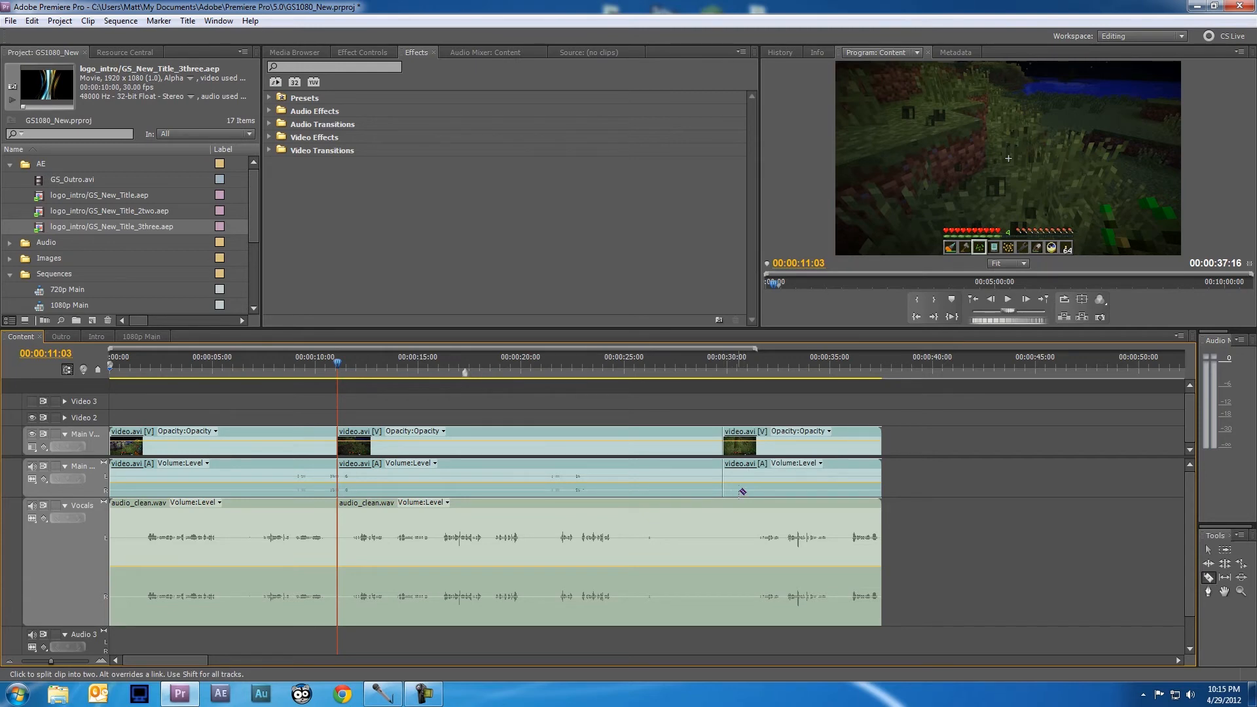
pyautogui.hotkey('ctrl', 'z')
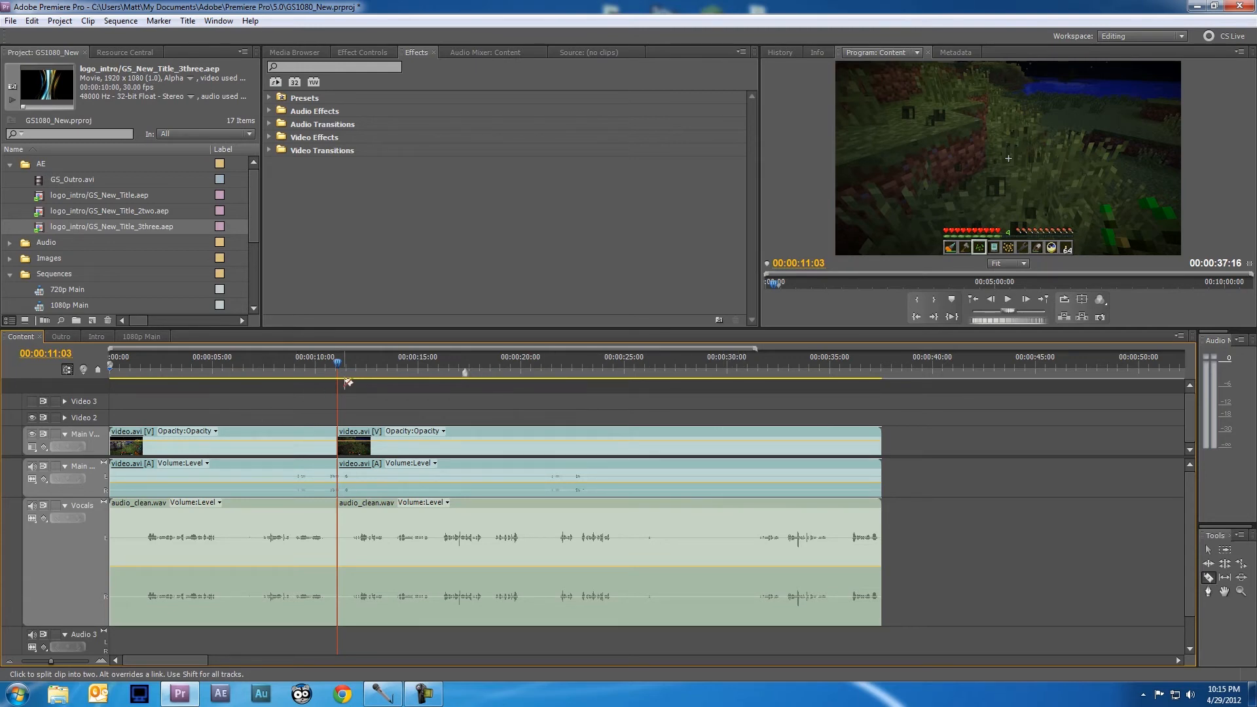
# Step: Move the video, game audio and vocals after the cut toward the sequence end, leaving a gap of about 1.5 seconds
pyautogui.moveTo(338, 365); pyautogui.dragTo(300, 379)
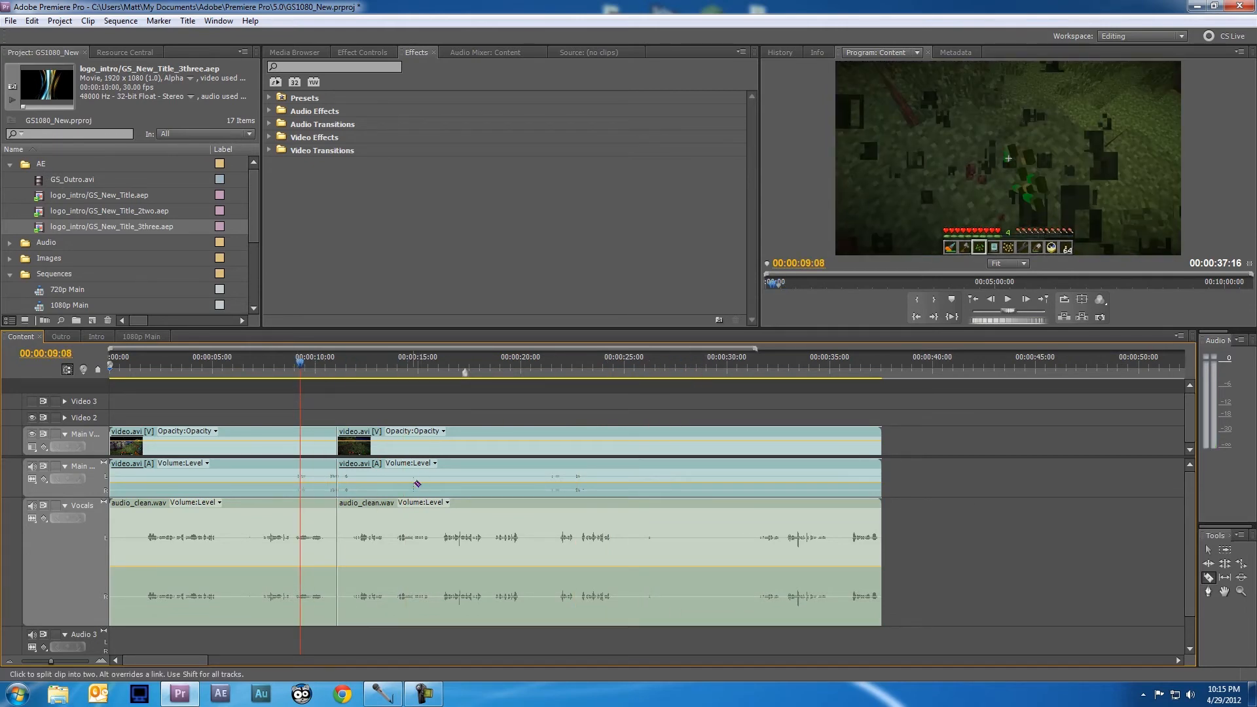
pyautogui.press('v')
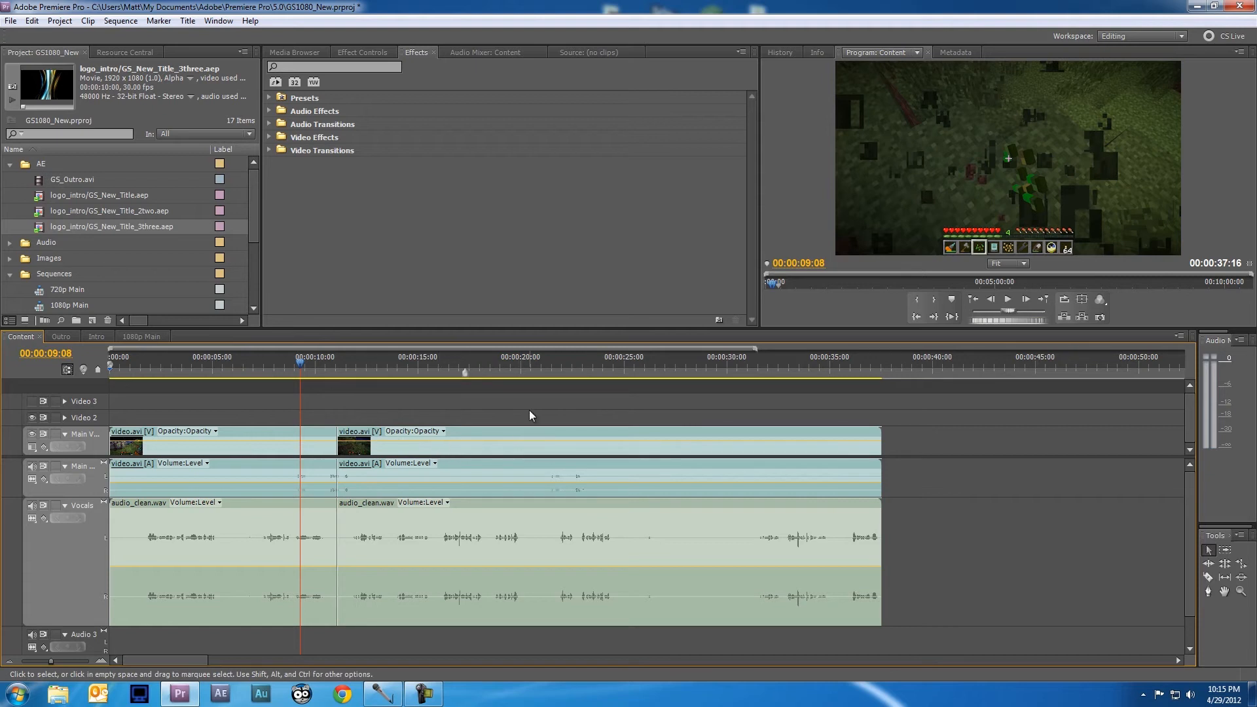
pyautogui.click(543, 468)
pyautogui.moveTo(549, 449); pyautogui.dragTo(588, 454)
pyautogui.click(430, 400)
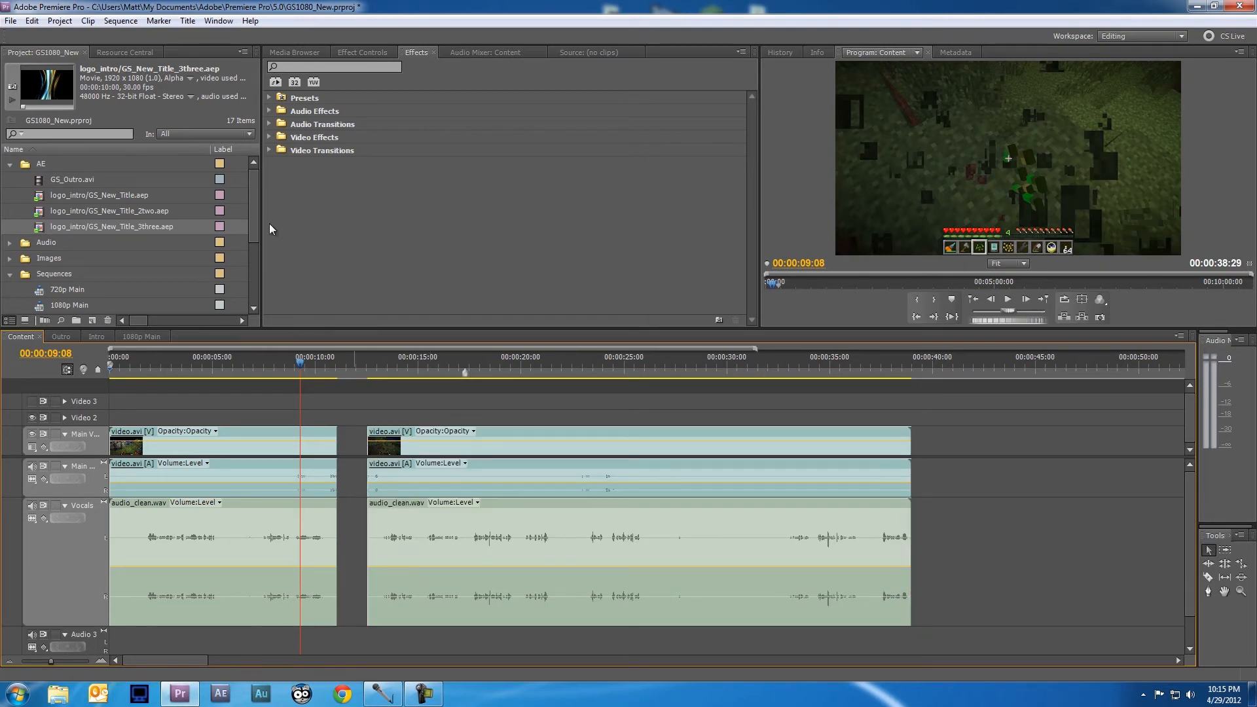
# Step: Apply Cross Dissolve to the end of the first video clip and the start of the second, either side of the gap
pyautogui.click(269, 150)
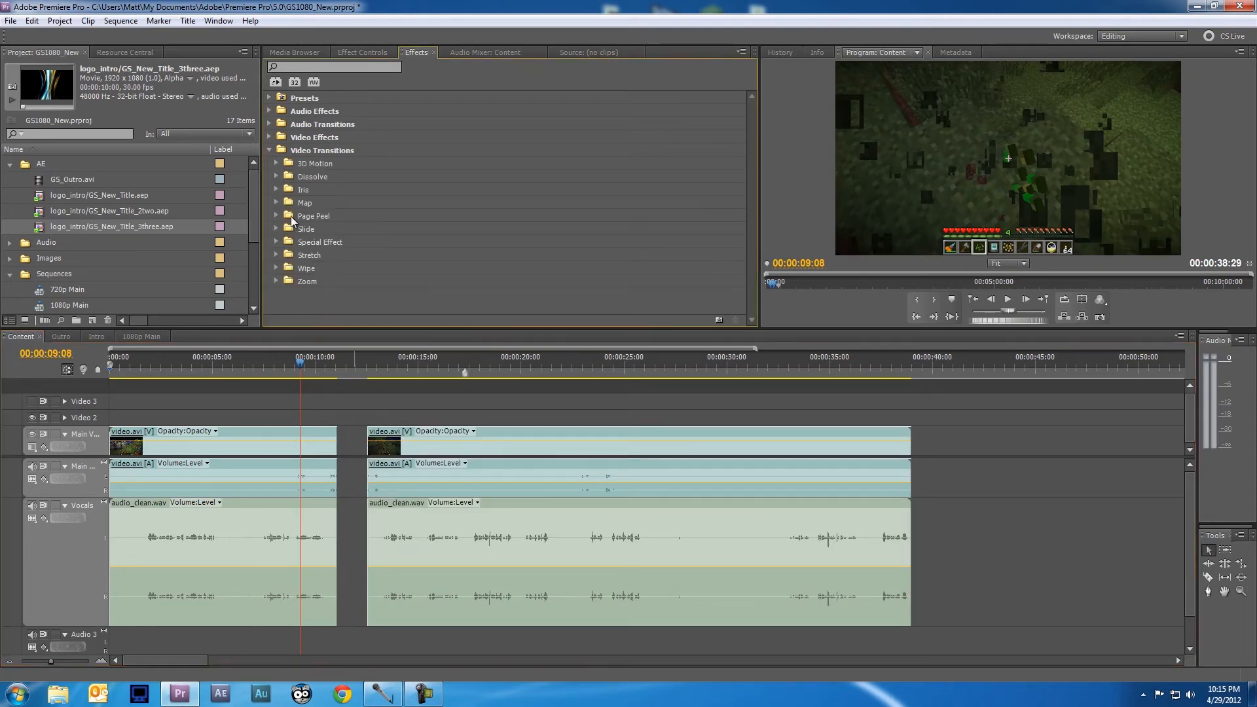
pyautogui.click(277, 177)
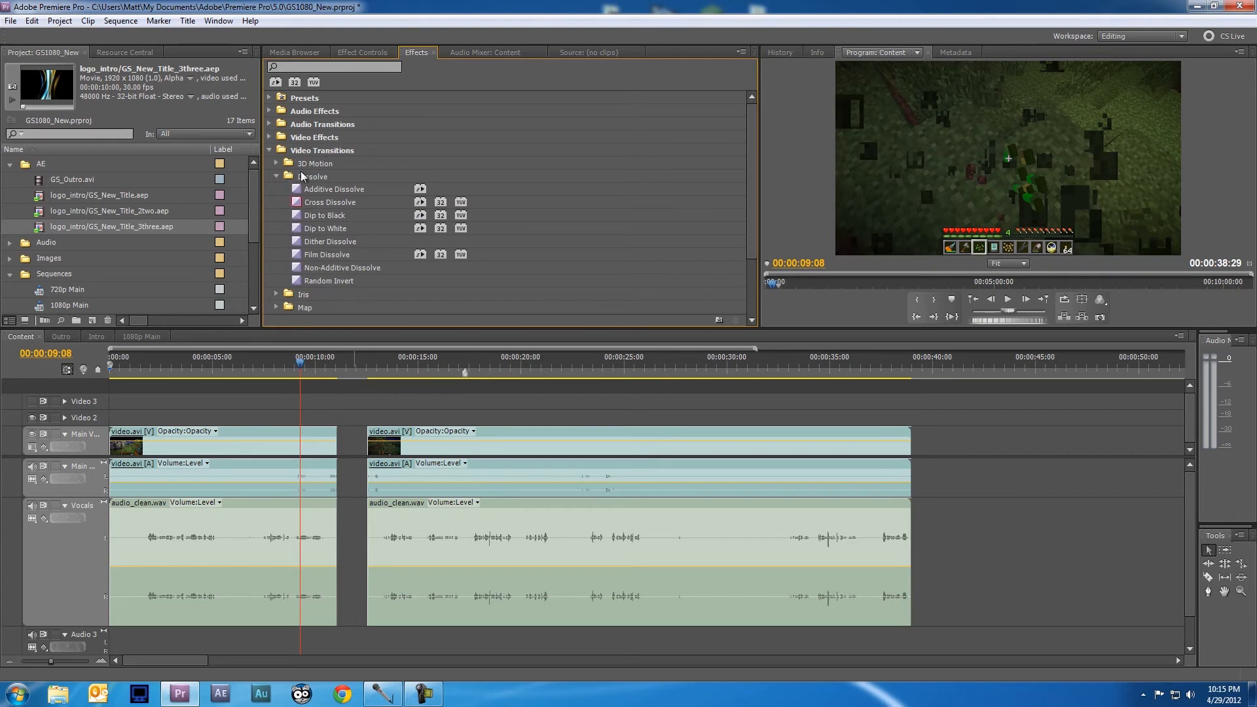
pyautogui.moveTo(313, 199); pyautogui.dragTo(329, 447)
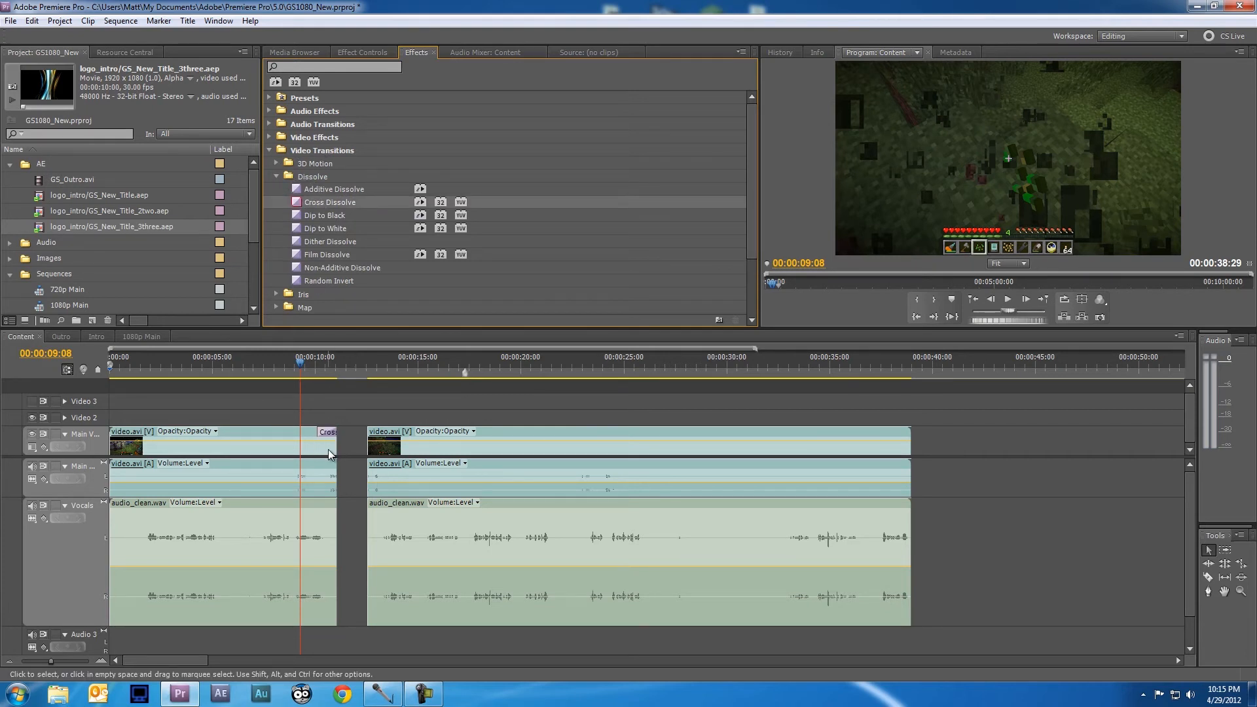
pyautogui.moveTo(308, 203); pyautogui.dragTo(377, 448)
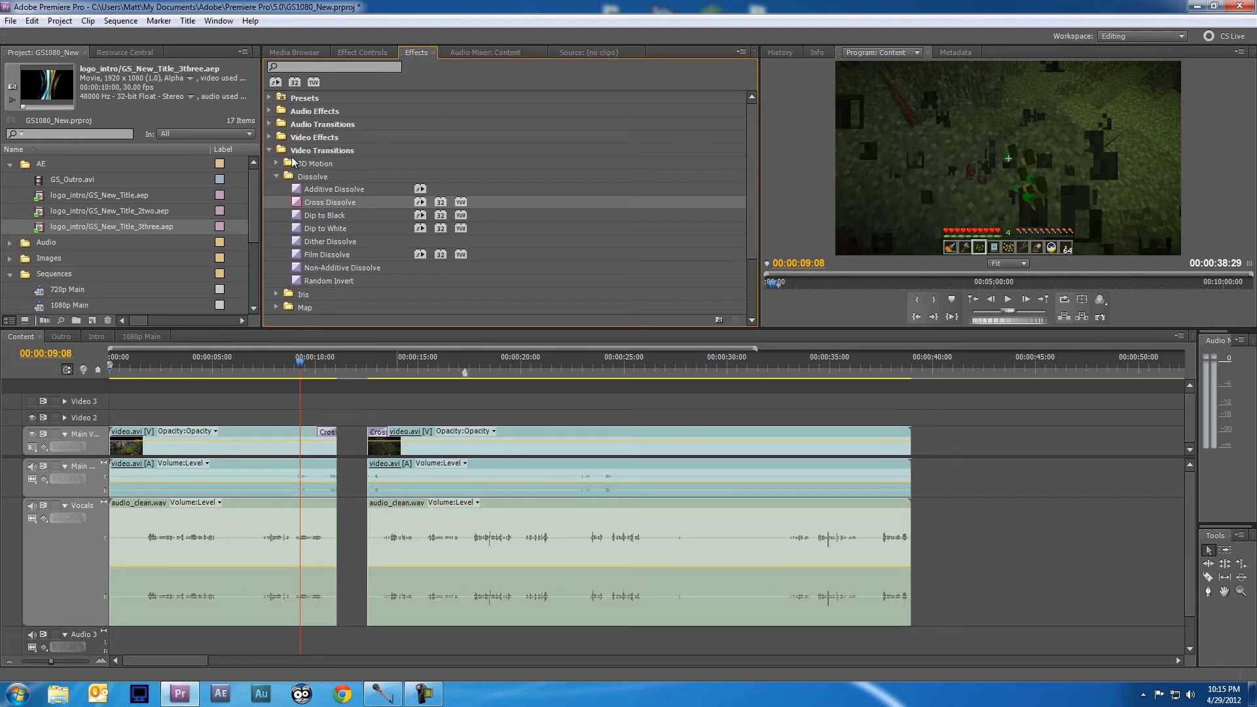
# Step: Apply Constant Power crossfades to the game audio and vocals clips on both sides of the gap
pyautogui.click(269, 124)
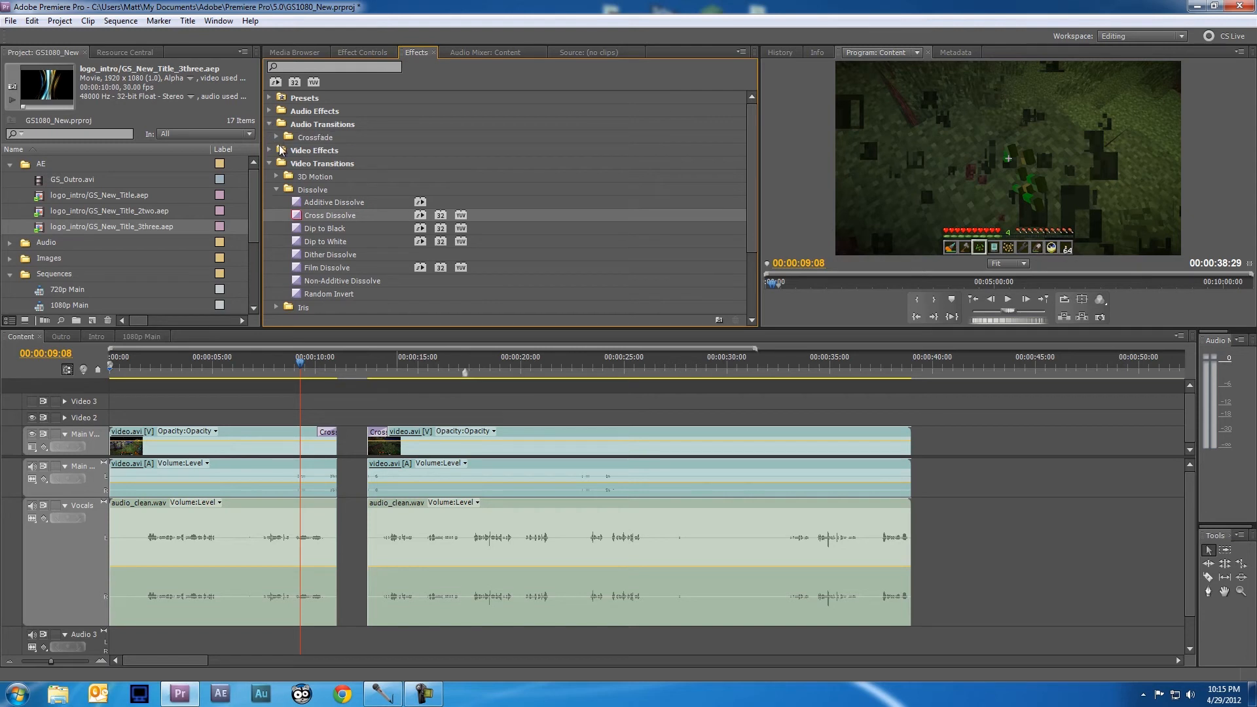
pyautogui.click(277, 137)
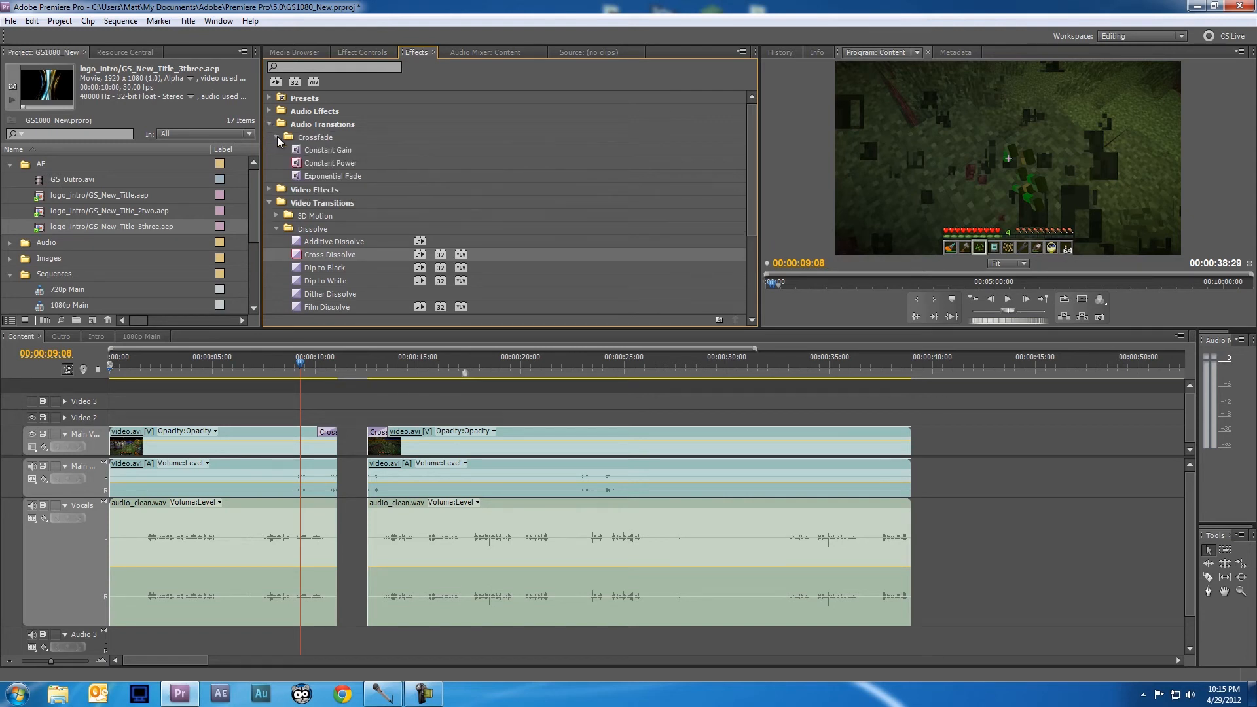
pyautogui.moveTo(302, 164); pyautogui.dragTo(330, 470)
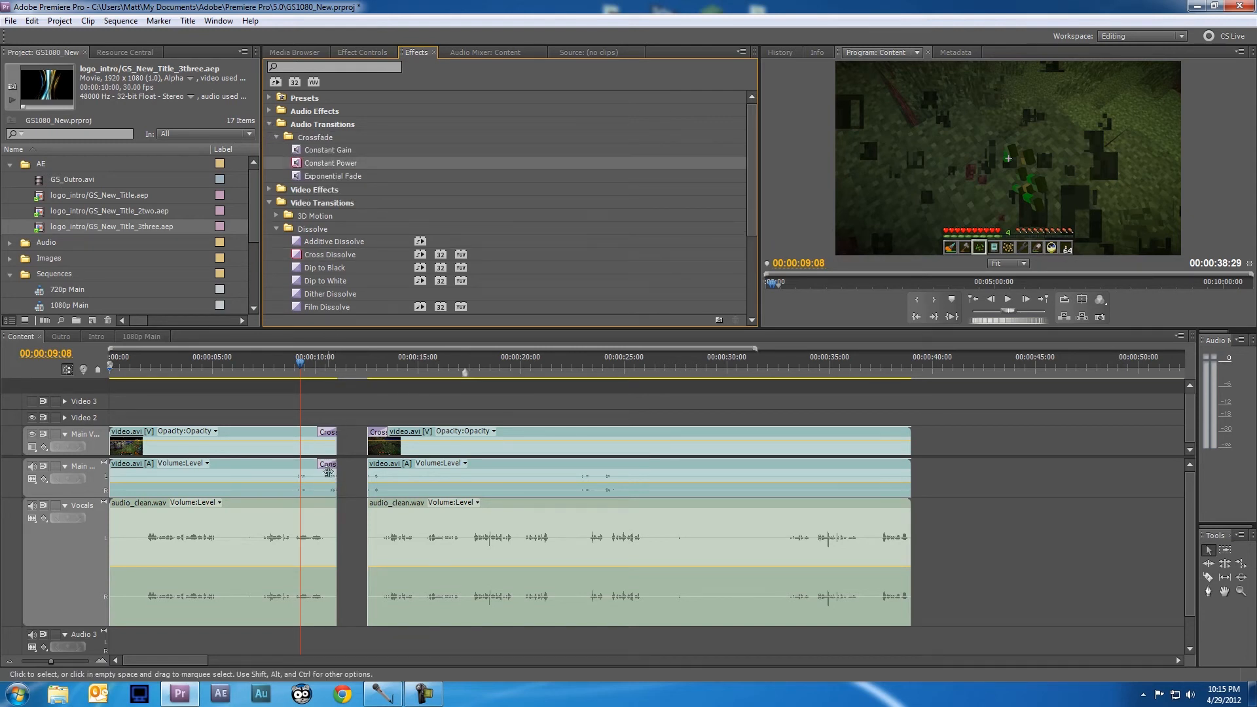
pyautogui.moveTo(314, 164); pyautogui.dragTo(377, 466)
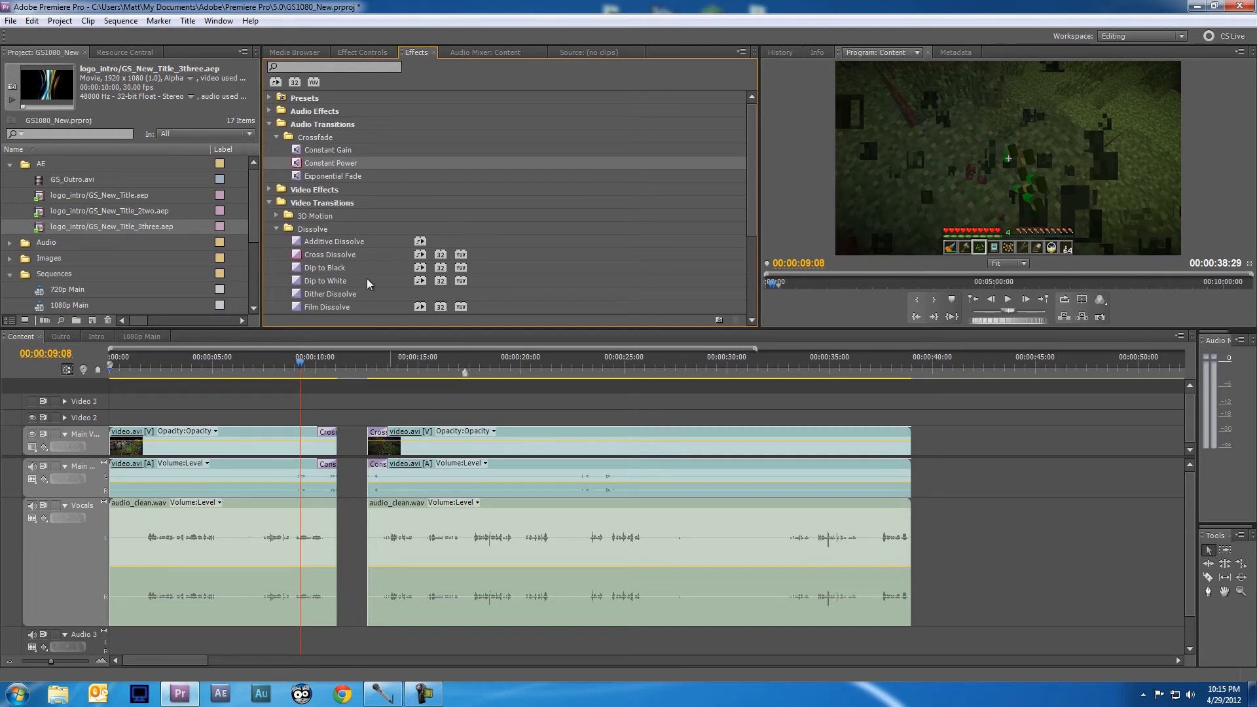
pyautogui.moveTo(304, 163); pyautogui.dragTo(337, 540)
pyautogui.moveTo(307, 167); pyautogui.dragTo(383, 520)
# Step: Play the Content sequence across the gap to check the fades, and save the project
pyautogui.moveTo(303, 371); pyautogui.dragTo(270, 367)
pyautogui.press('space')
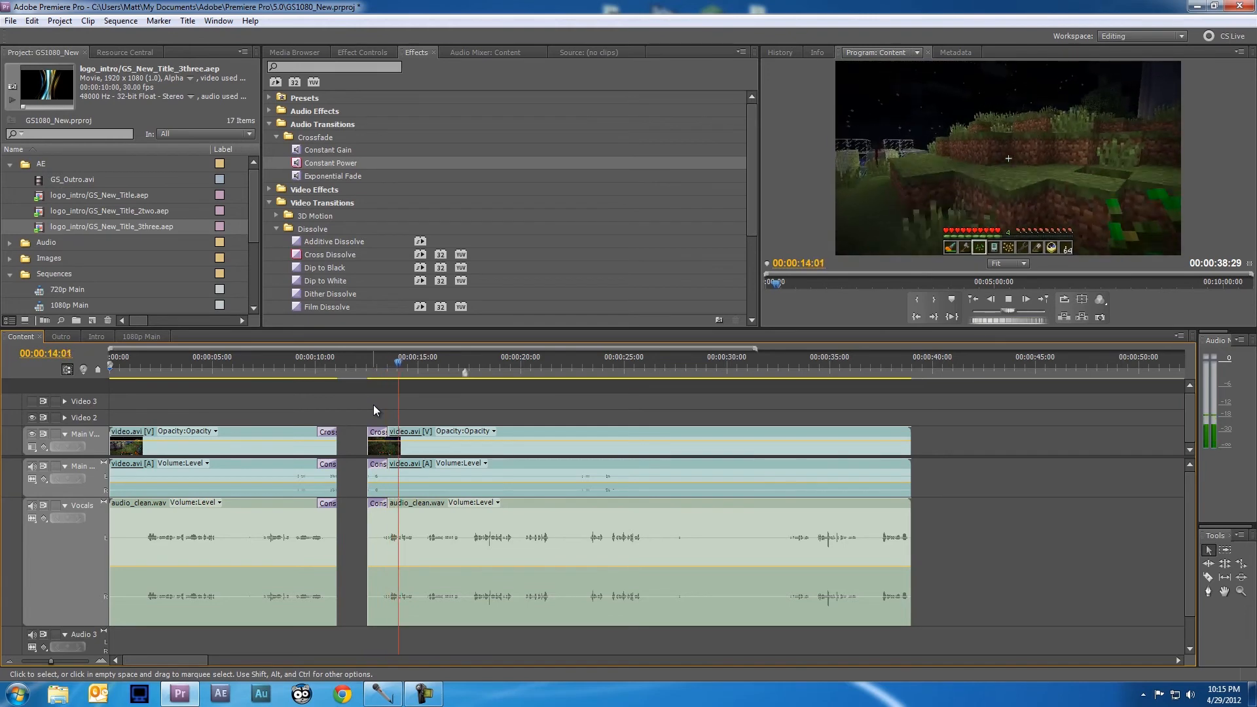
pyautogui.press('space')
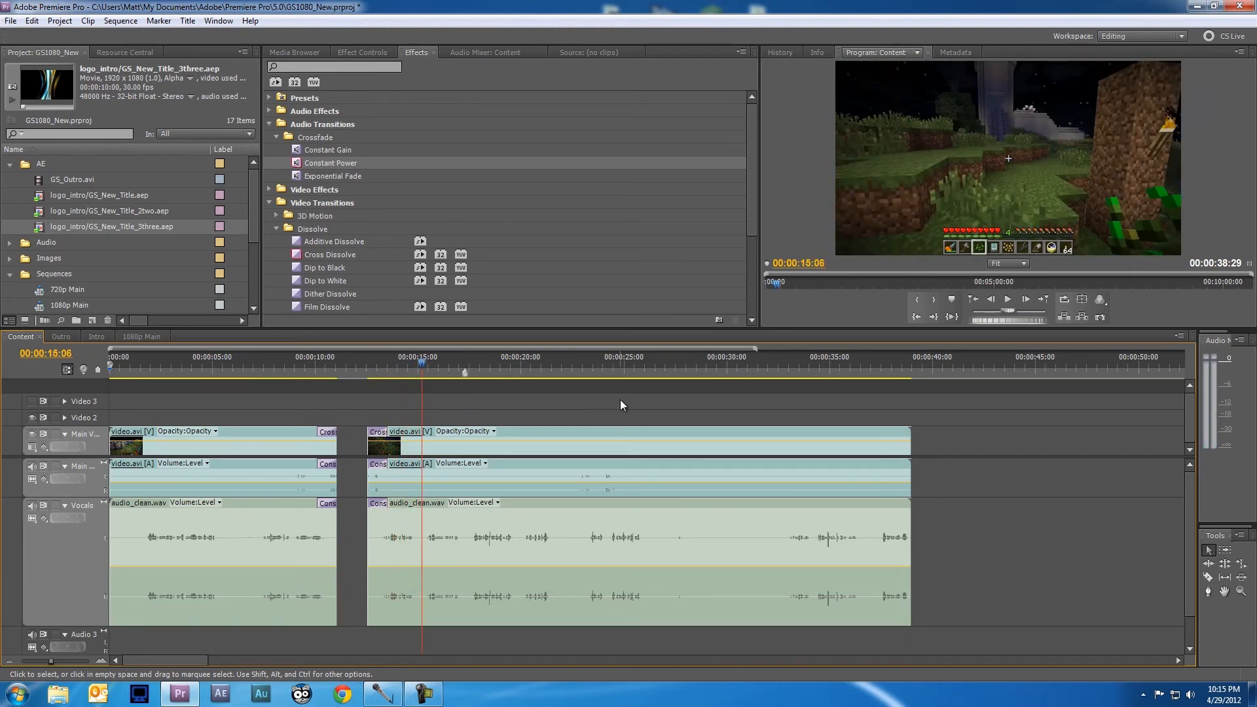
pyautogui.click(11, 21)
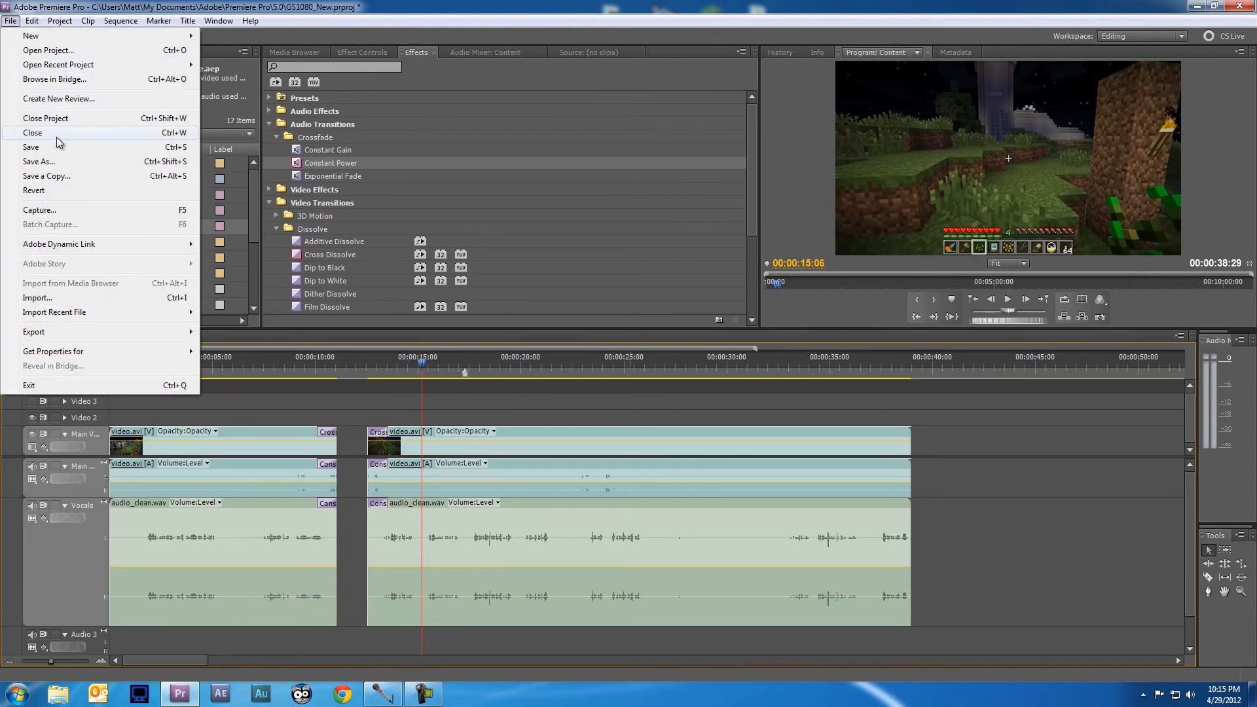
pyautogui.click(55, 148)
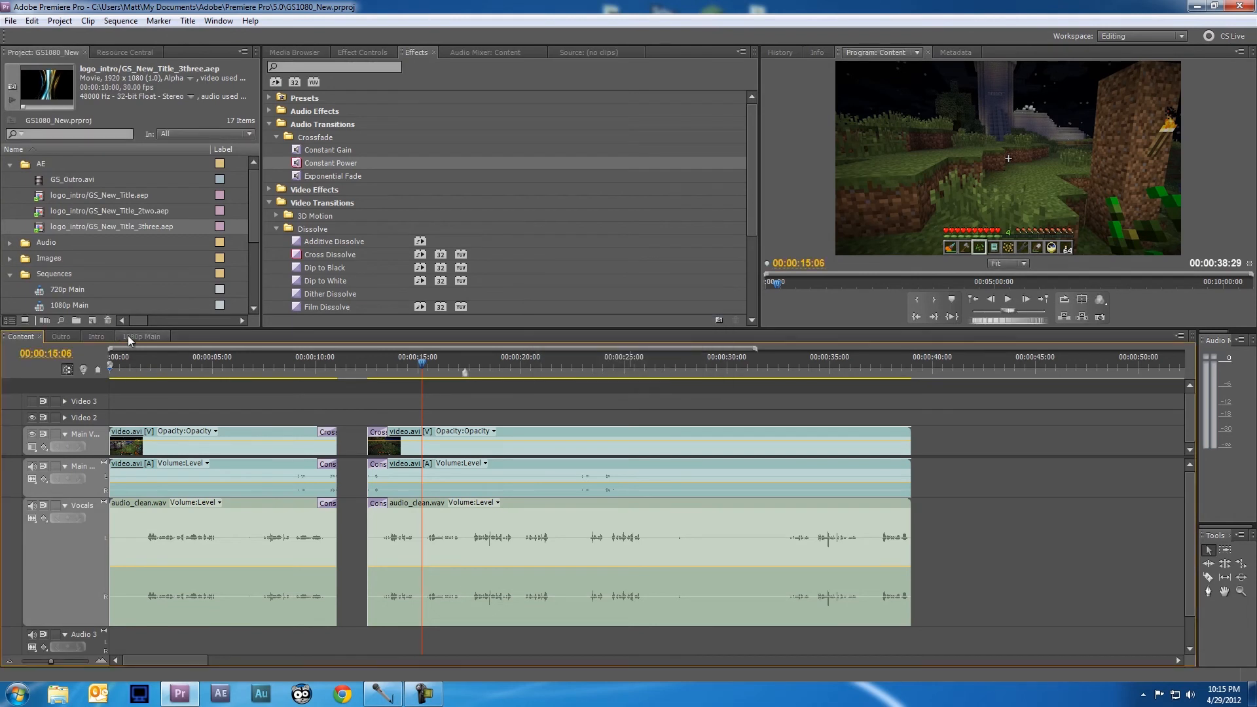
# Step: Switch to the 1080p Main sequence and move the playhead to 00:00:04:25 in the intro
pyautogui.click(131, 336)
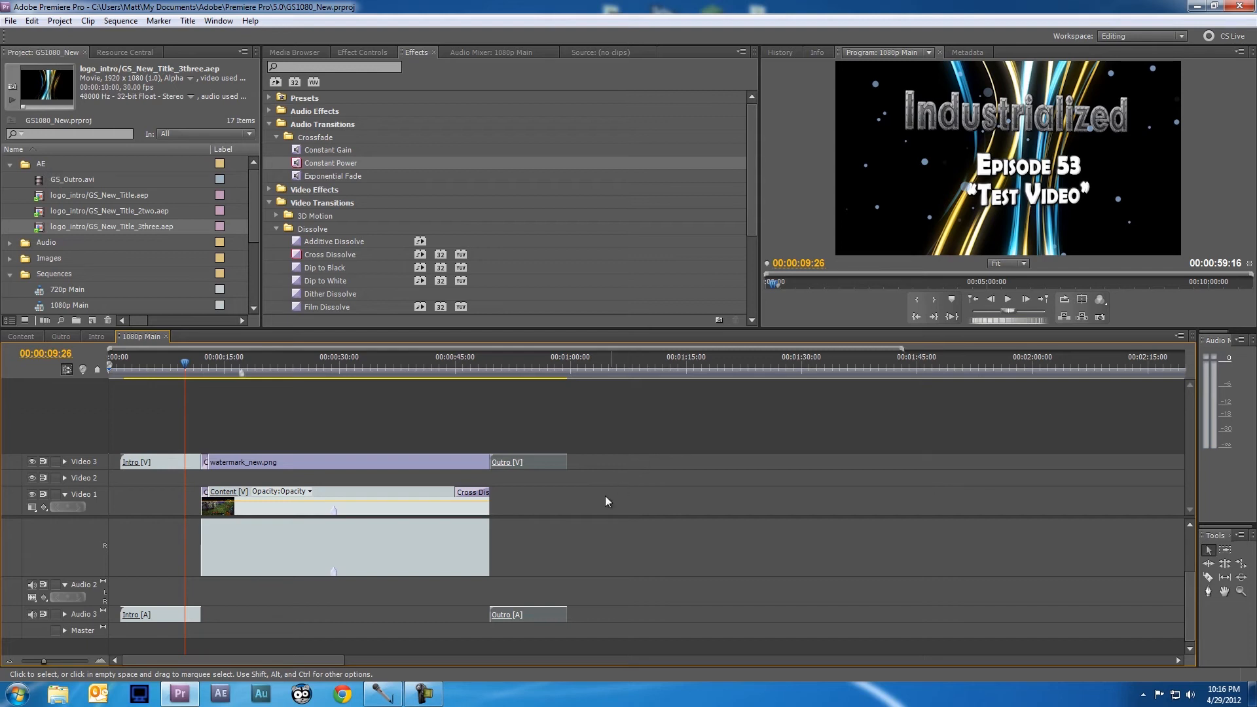
pyautogui.click(607, 461)
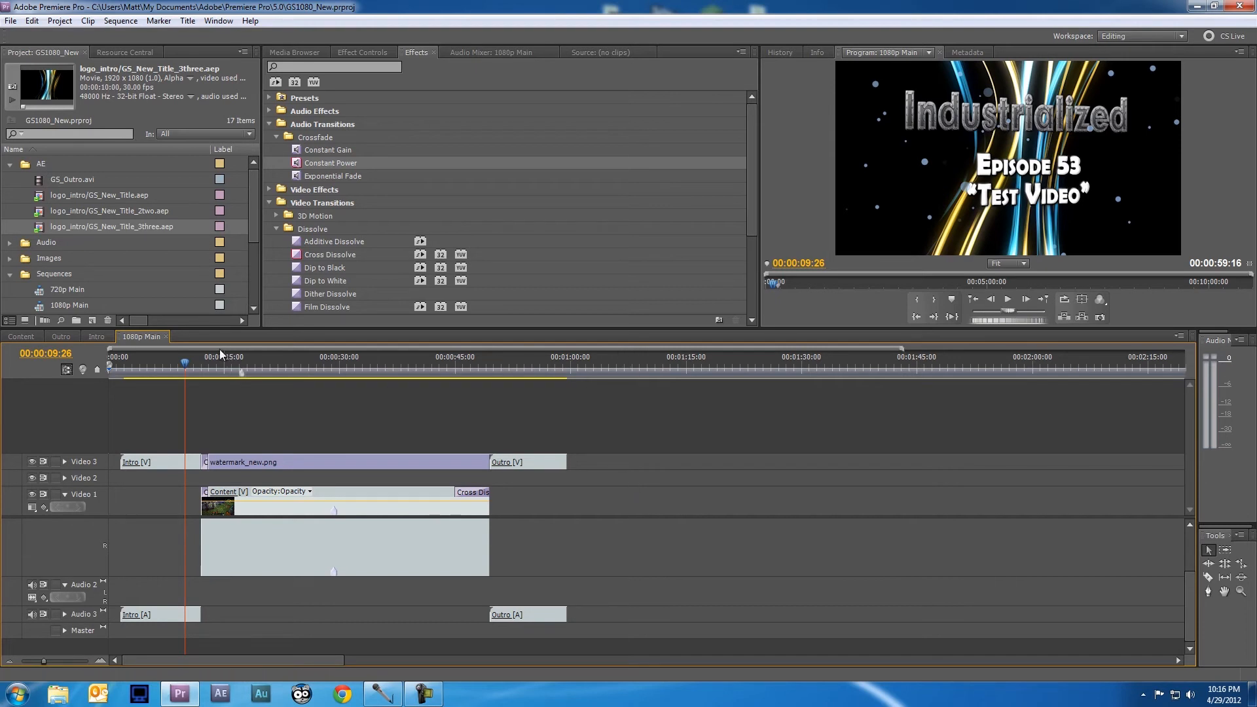
pyautogui.moveTo(155, 361); pyautogui.dragTo(146, 362)
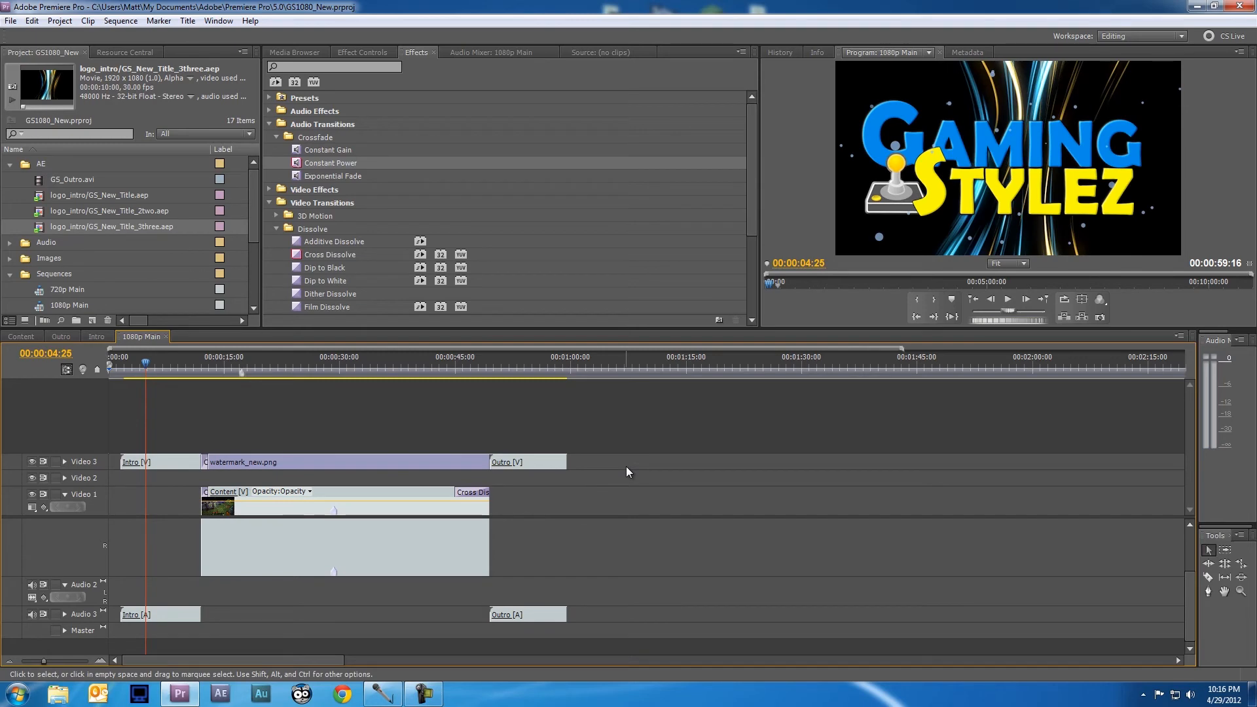
# Step: Open the media export settings for 1080p Main and set the source range to Entire Sequence
pyautogui.click(10, 20)
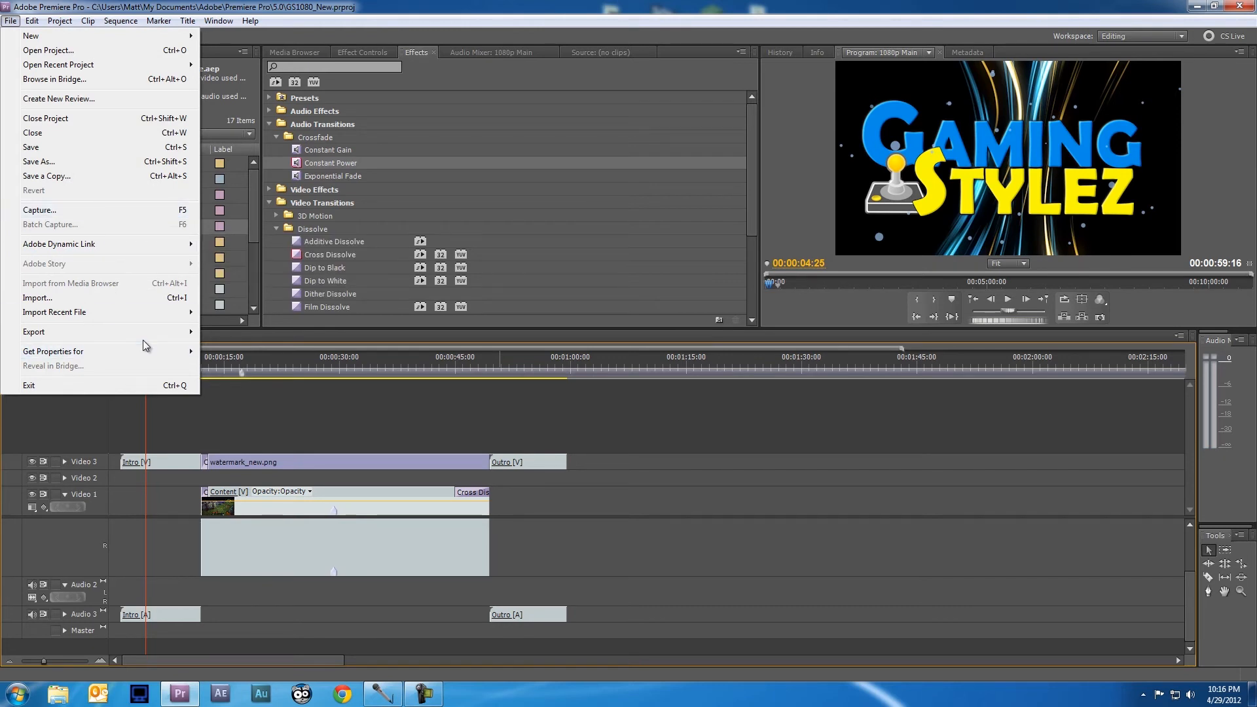
pyautogui.moveTo(146, 331)
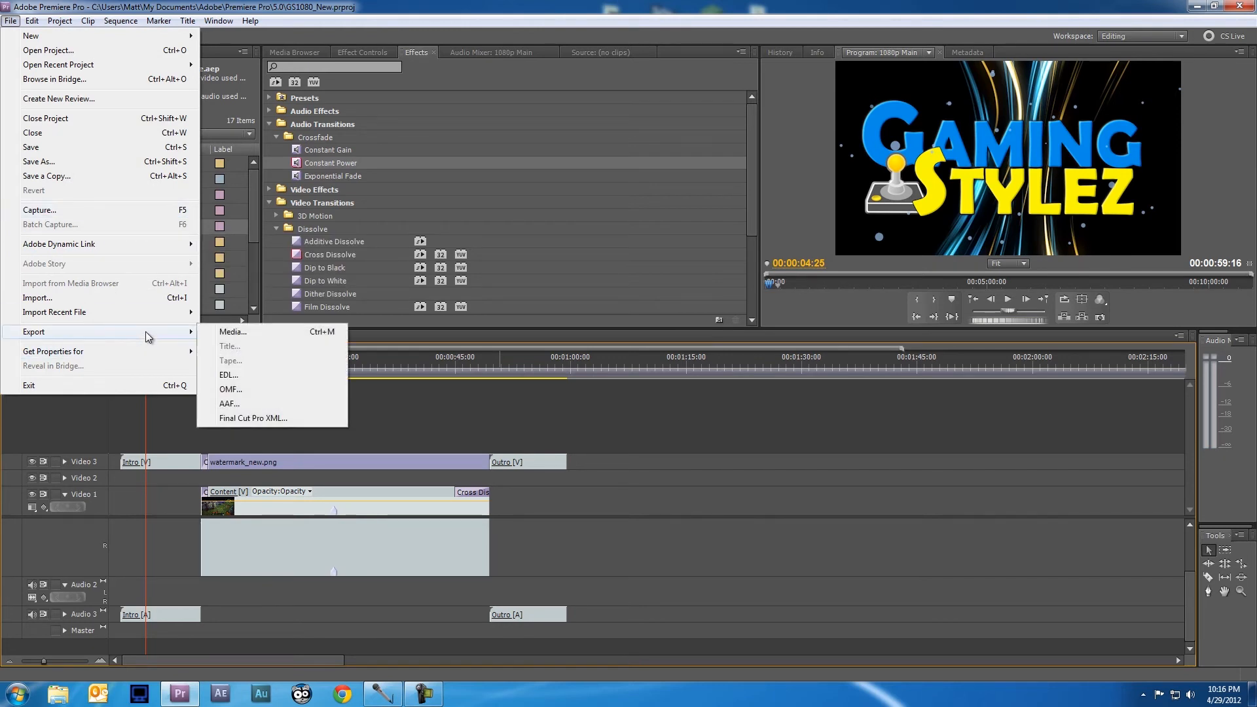
pyautogui.click(252, 332)
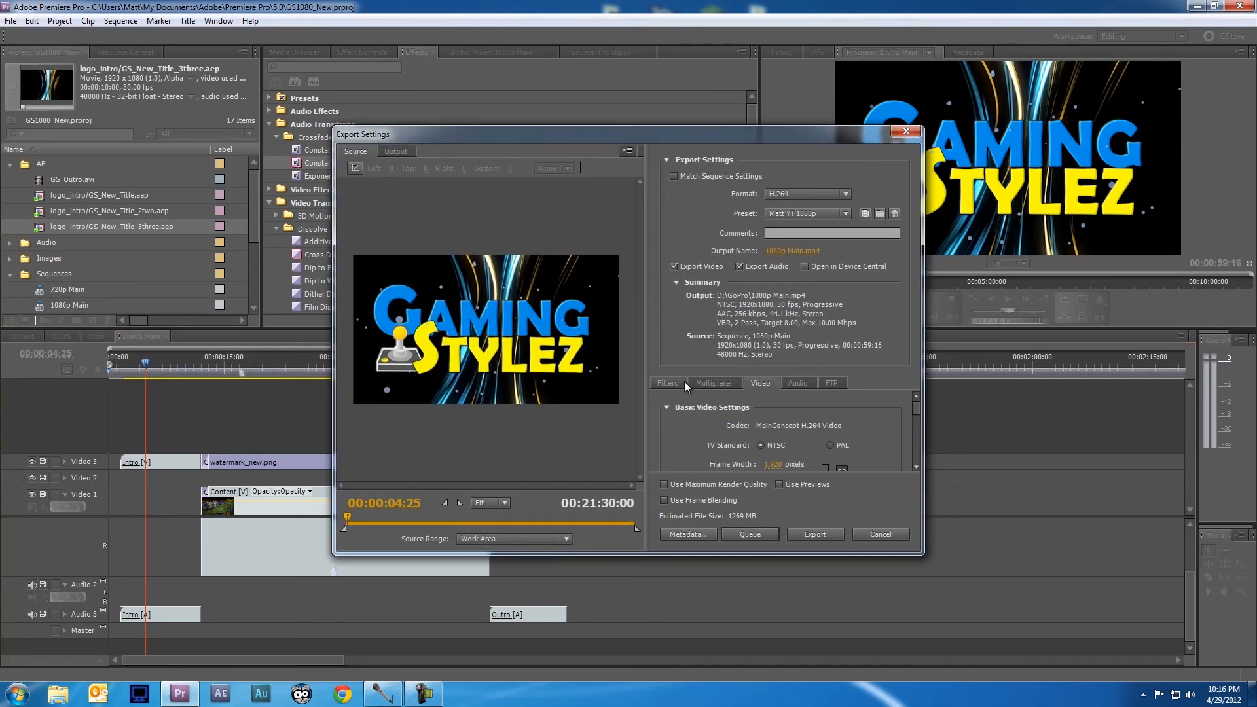
pyautogui.moveTo(685, 140); pyautogui.dragTo(698, 96)
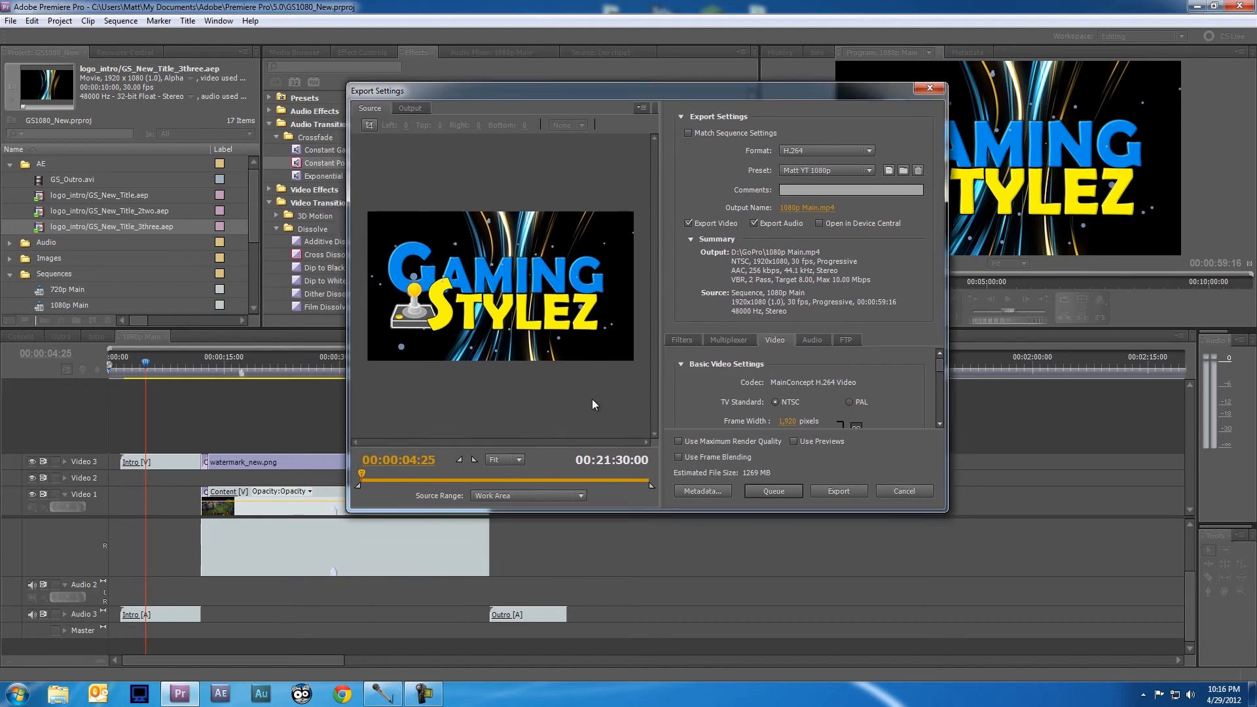
pyautogui.click(488, 496)
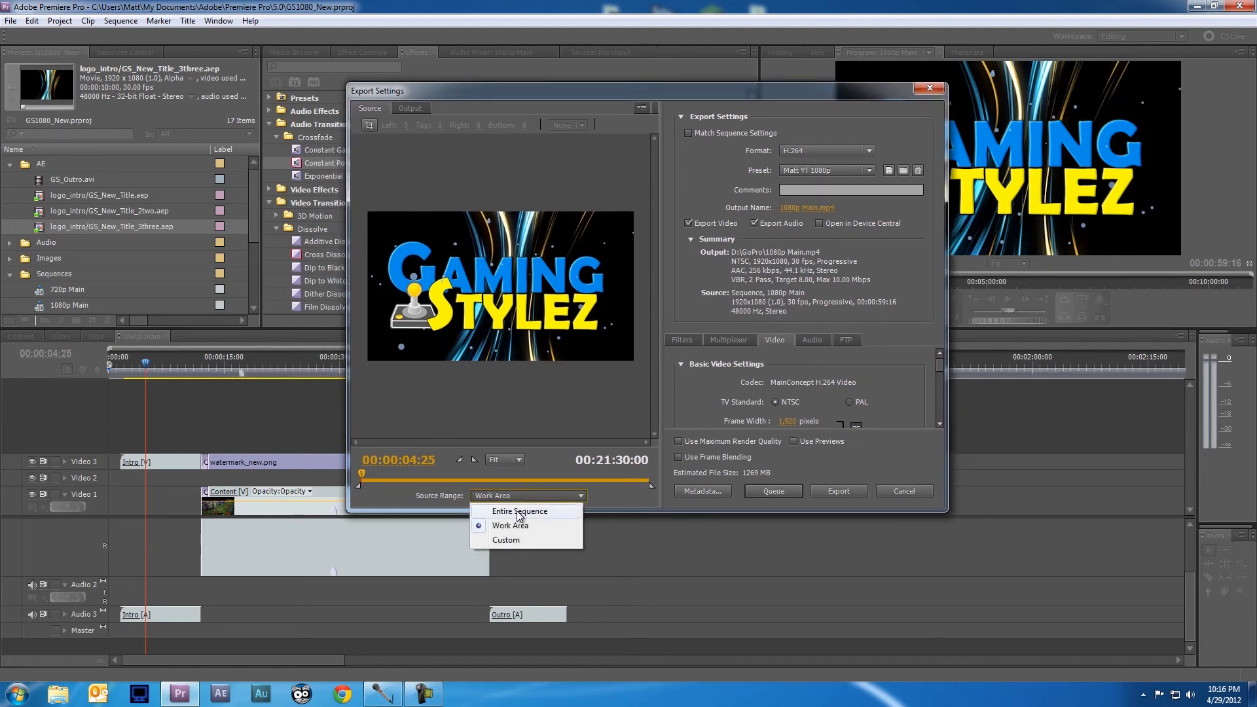
pyautogui.click(516, 511)
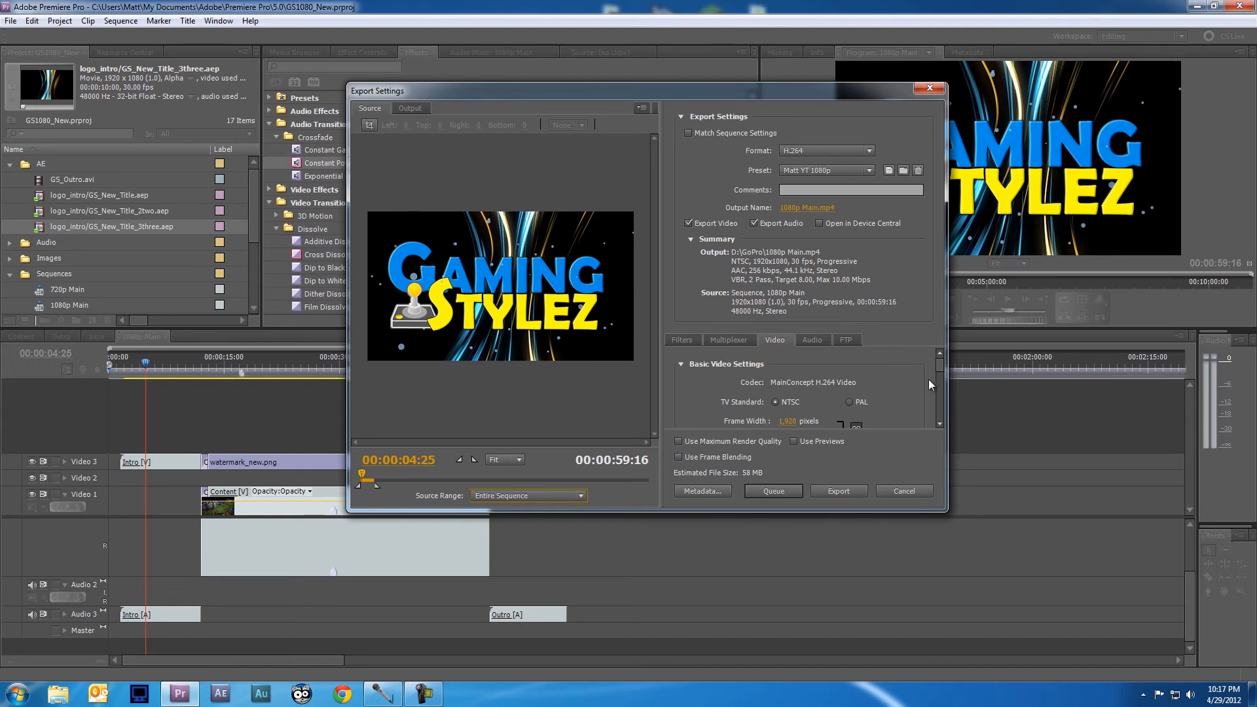
# Step: Examine the basic video settings and the bitrate encoding, target and maximum bitrate of the H.264 export
pyautogui.moveTo(941, 365); pyautogui.dragTo(940, 406)
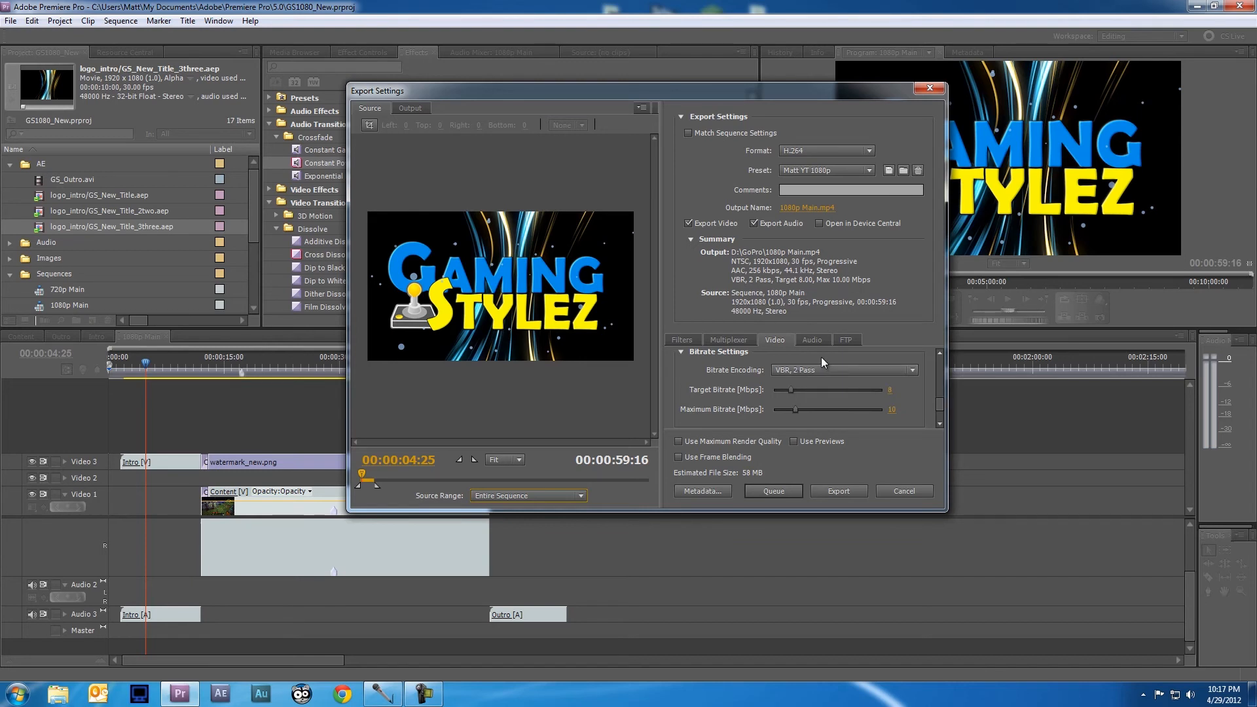
pyautogui.moveTo(941, 402); pyautogui.dragTo(939, 405)
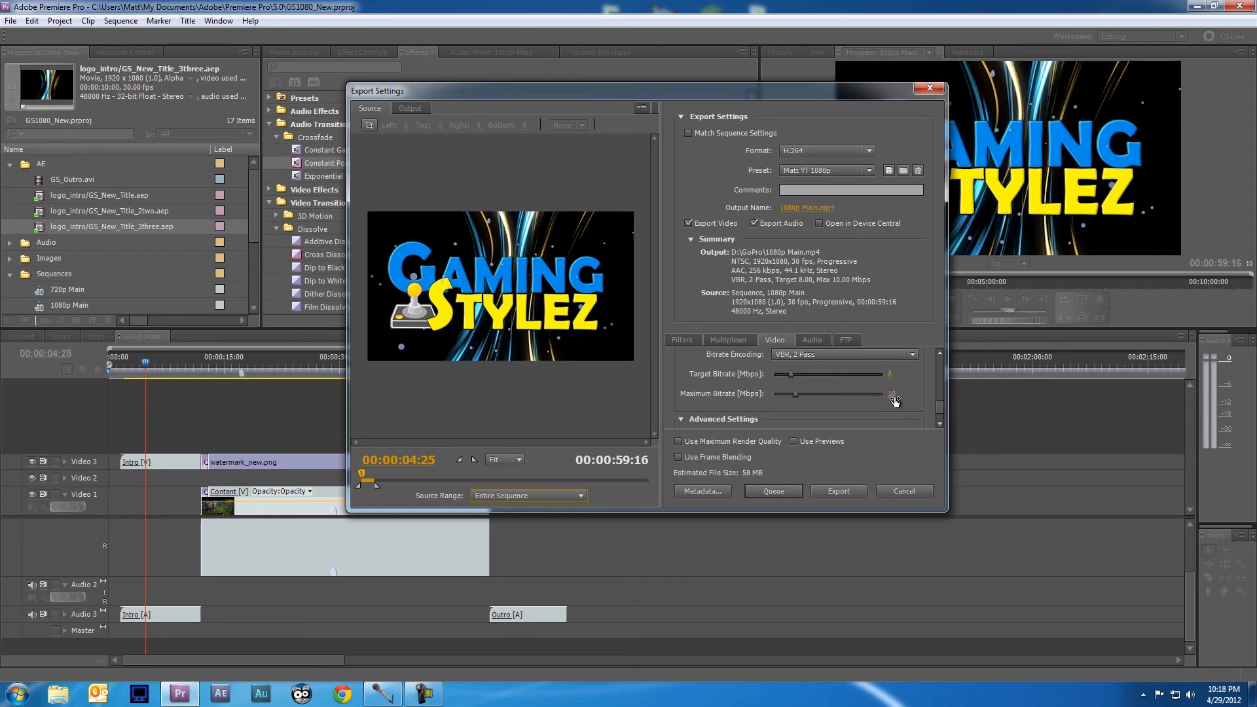
pyautogui.moveTo(936, 408); pyautogui.dragTo(937, 362)
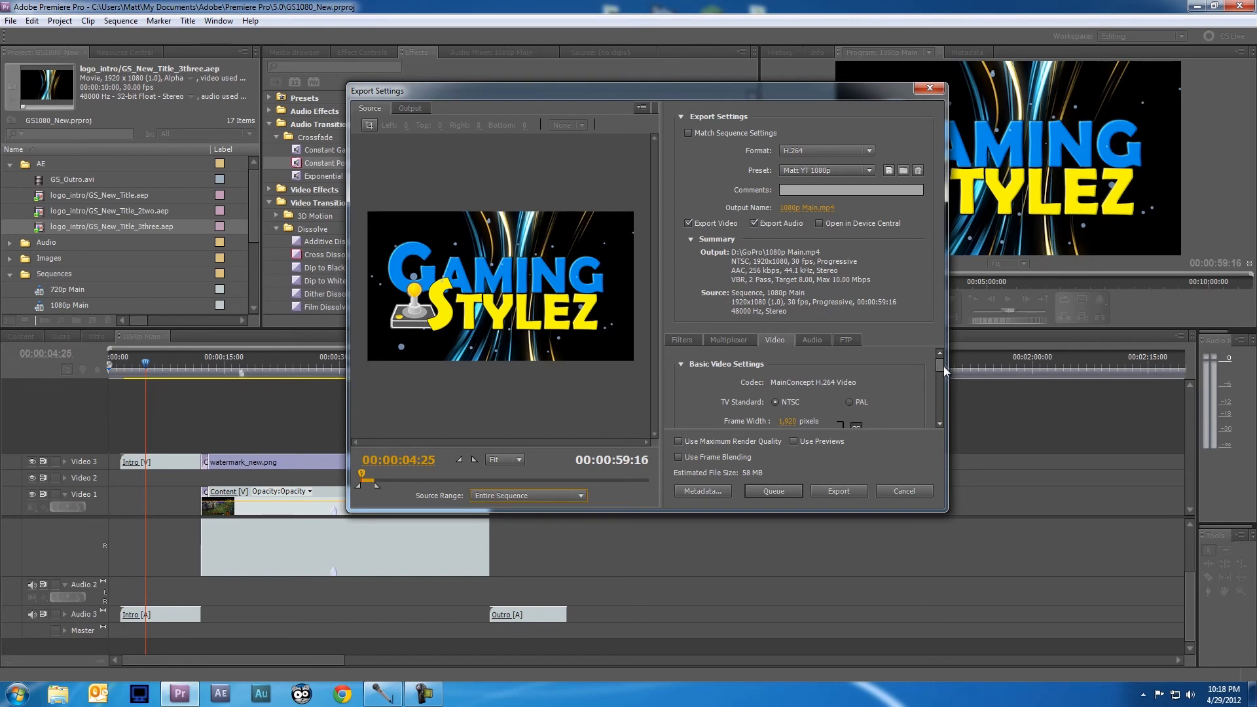
# Step: Set the output location of 1080p Main.mp4 to the Desktop and send the export to the Adobe Media Encoder queue
pyautogui.moveTo(940, 364); pyautogui.dragTo(936, 397)
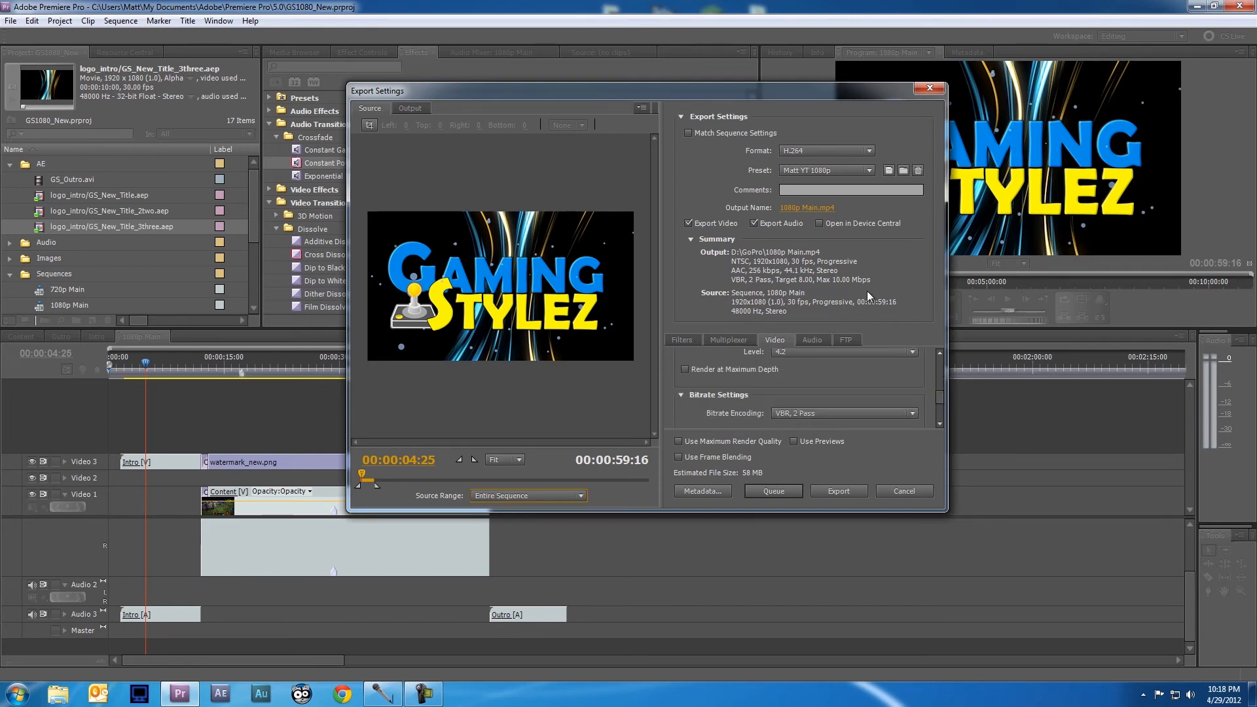
pyautogui.click(800, 208)
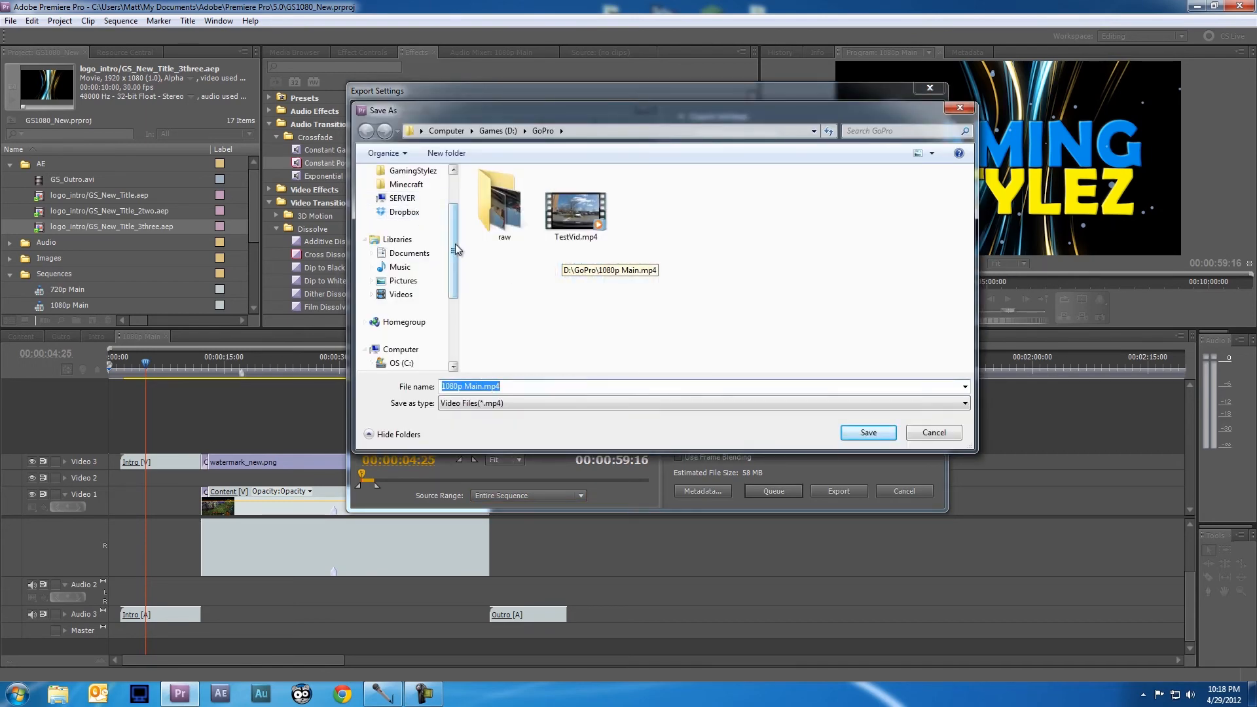
pyautogui.moveTo(454, 243); pyautogui.dragTo(453, 212)
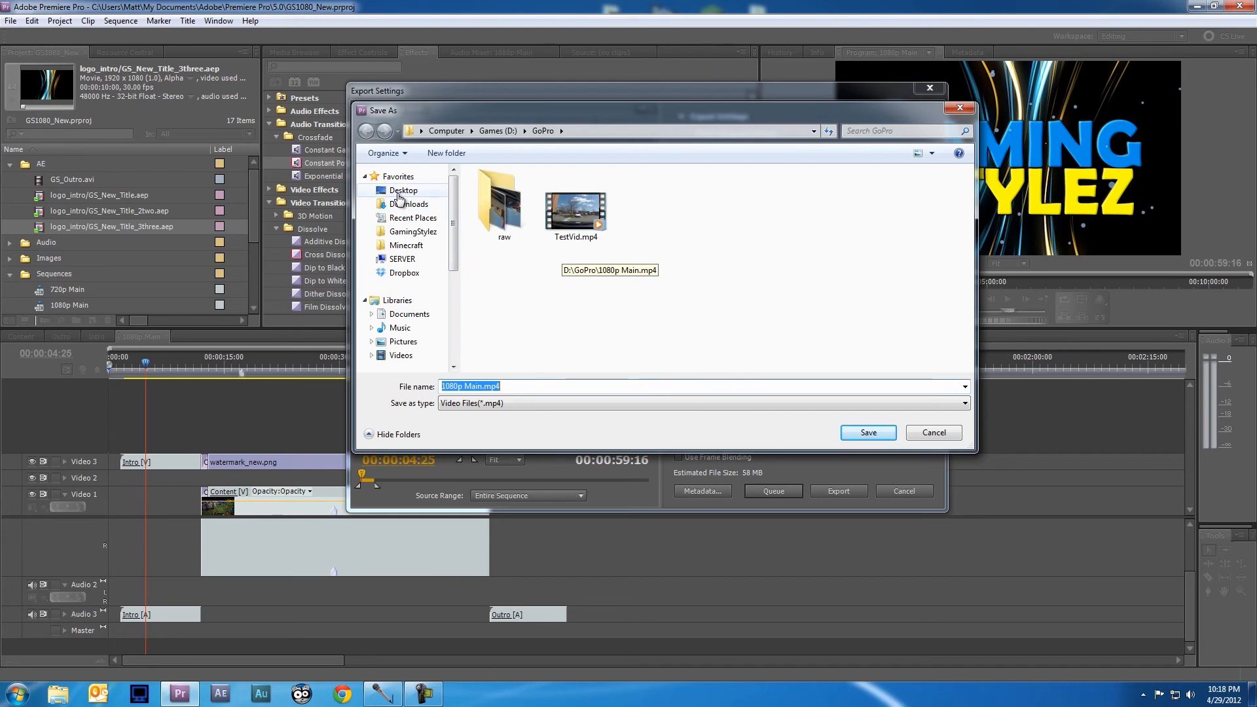
pyautogui.click(399, 195)
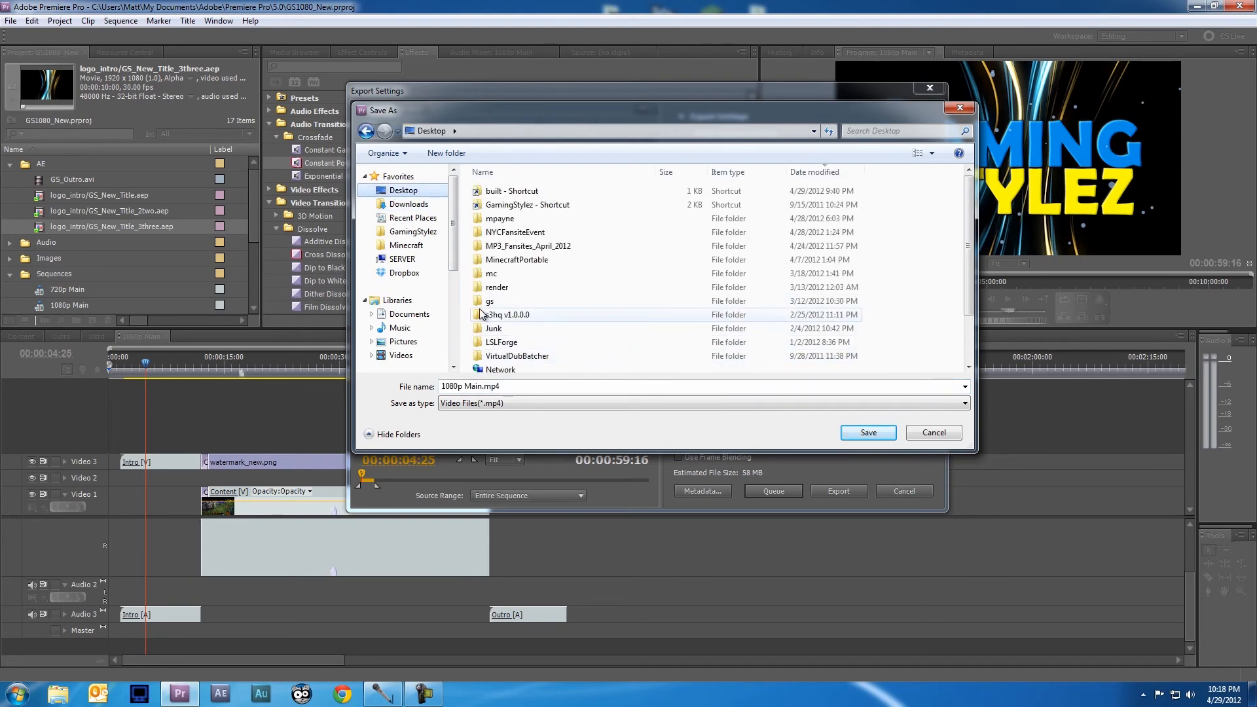
pyautogui.click(868, 432)
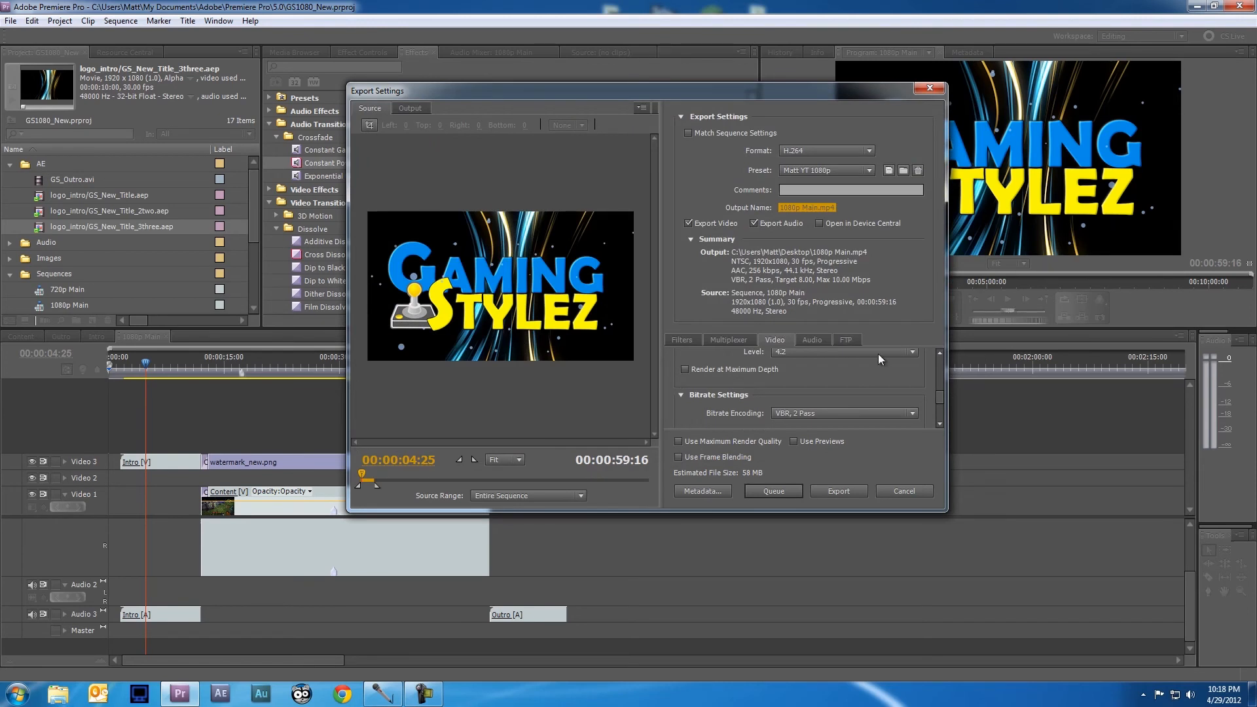
pyautogui.moveTo(937, 397); pyautogui.dragTo(940, 415)
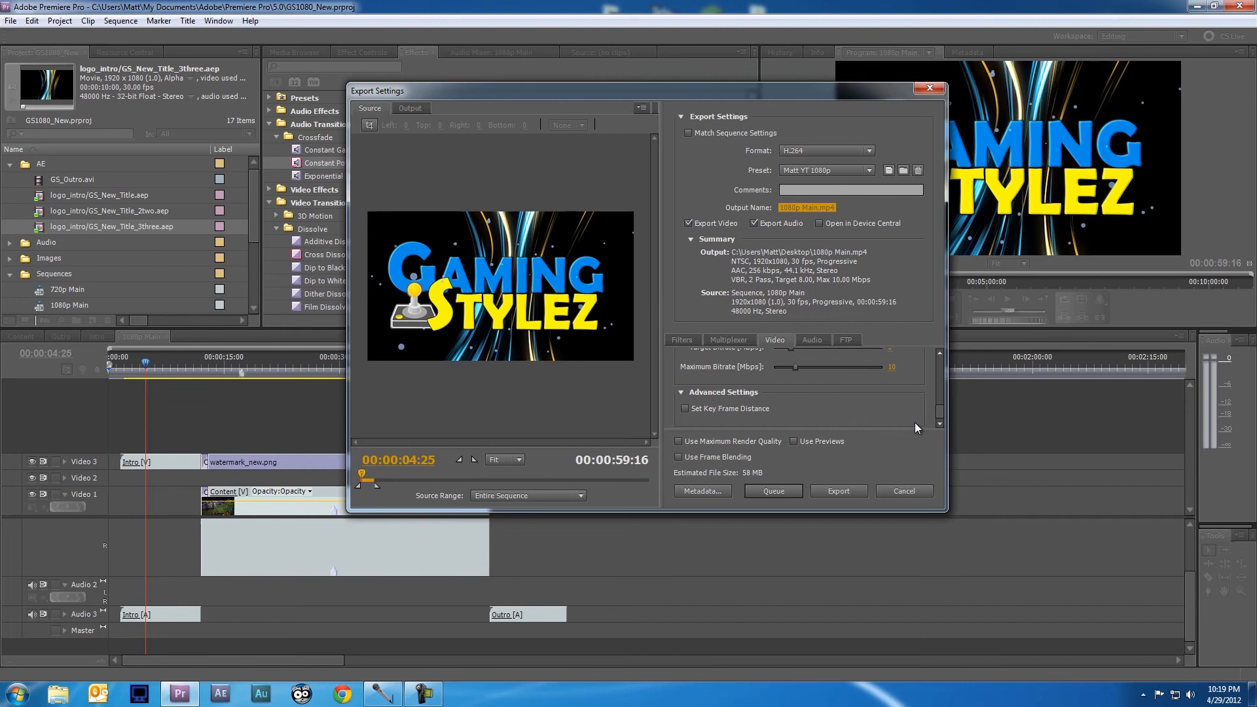
pyautogui.click(775, 492)
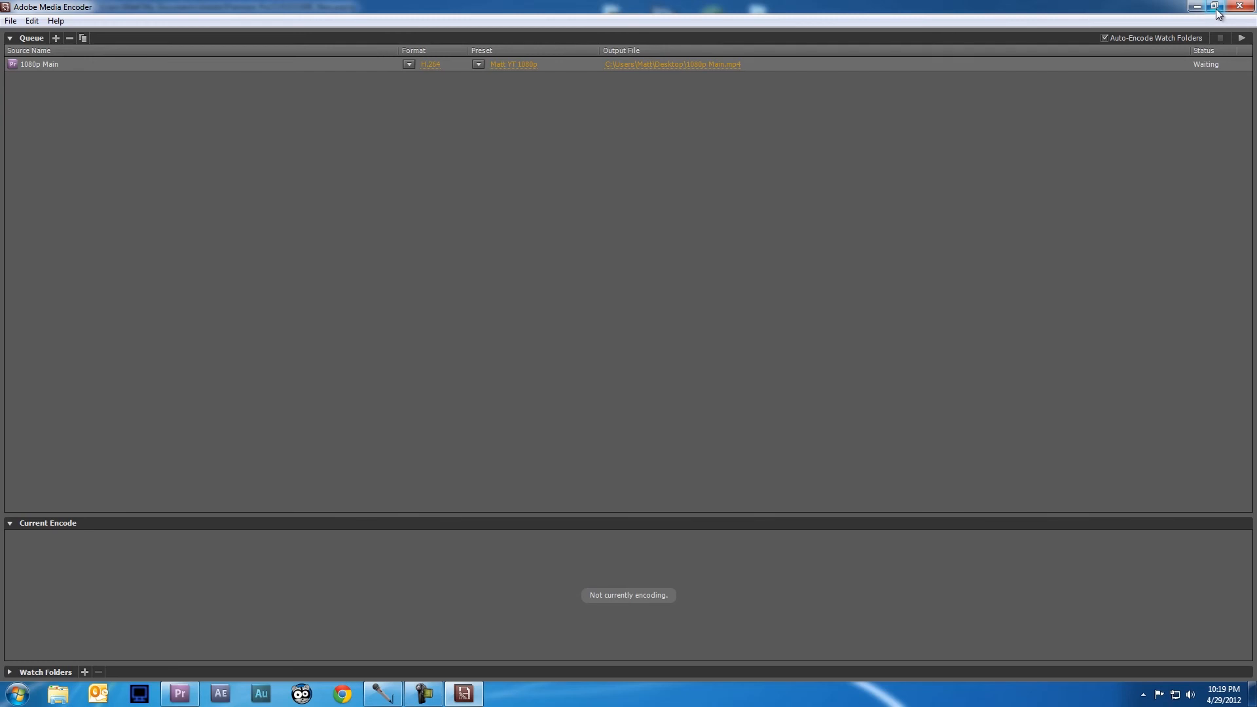
# Step: Close Premiere Pro while keeping Adobe Media Encoder open, and start encoding the queued 1080p Main job
pyautogui.click(1214, 7)
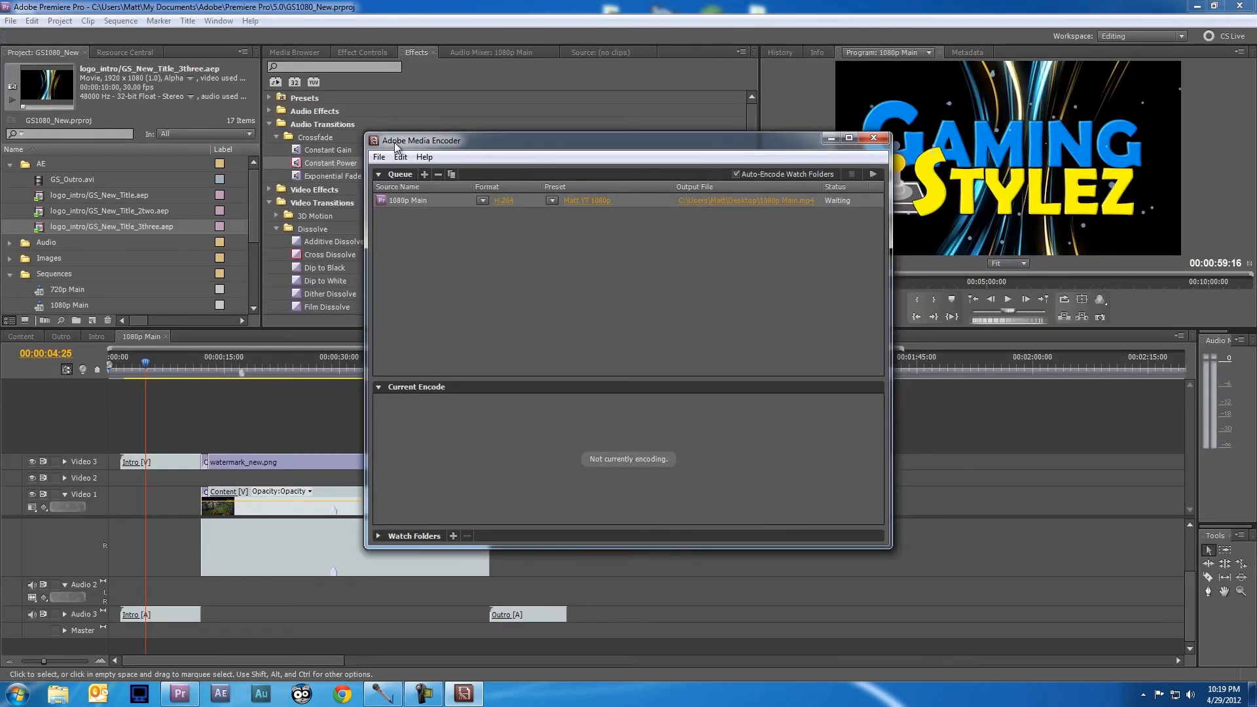
pyautogui.moveTo(394, 143); pyautogui.dragTo(475, 173)
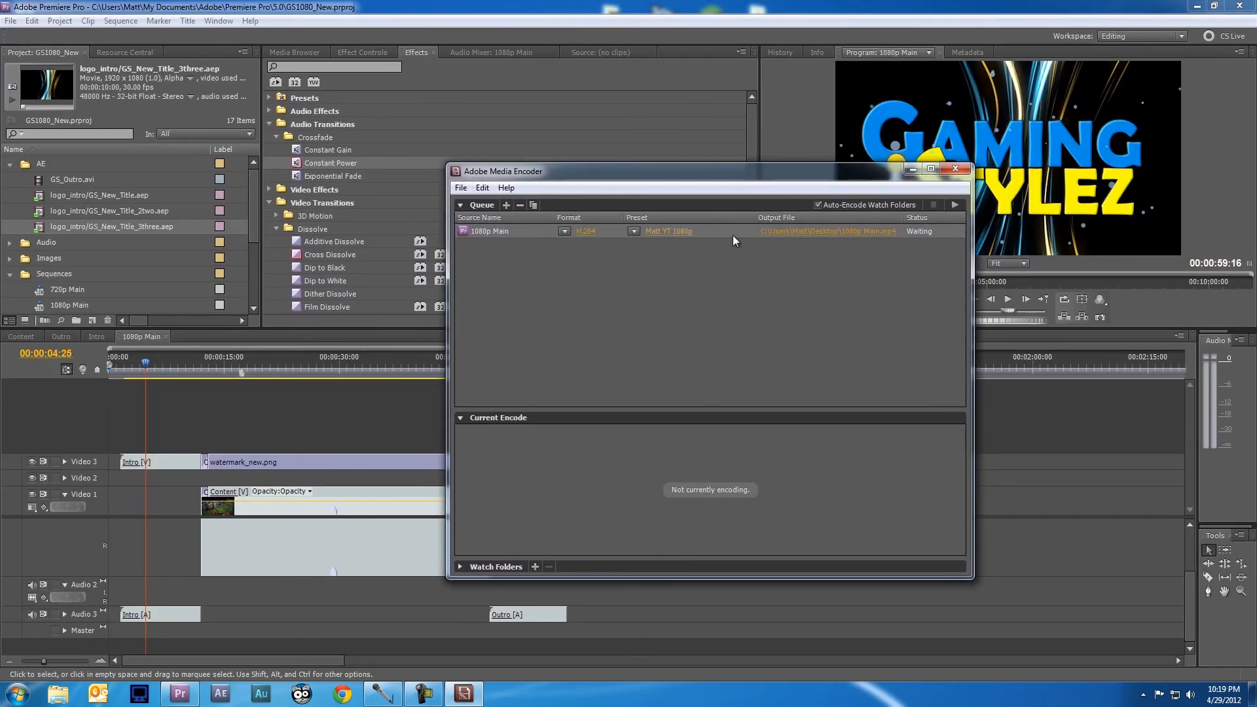
pyautogui.click(842, 6)
pyautogui.click(1240, 8)
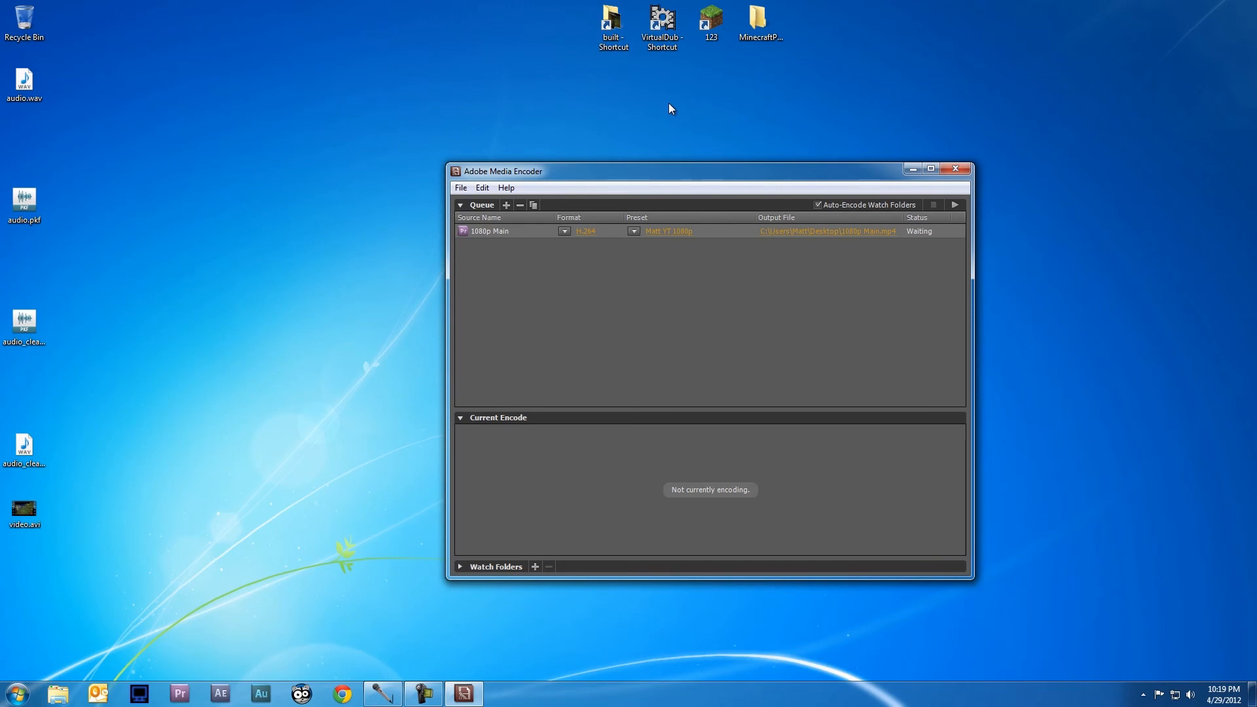
pyautogui.moveTo(650, 171); pyautogui.dragTo(619, 93)
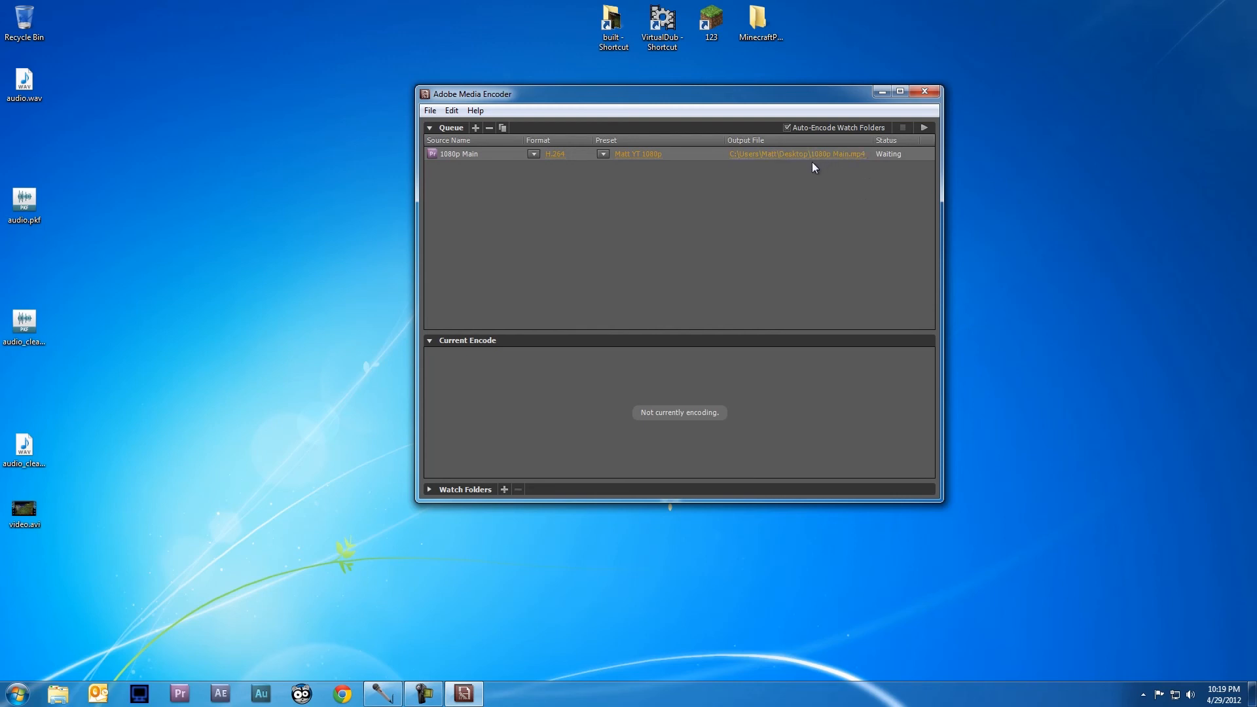
pyautogui.click(900, 92)
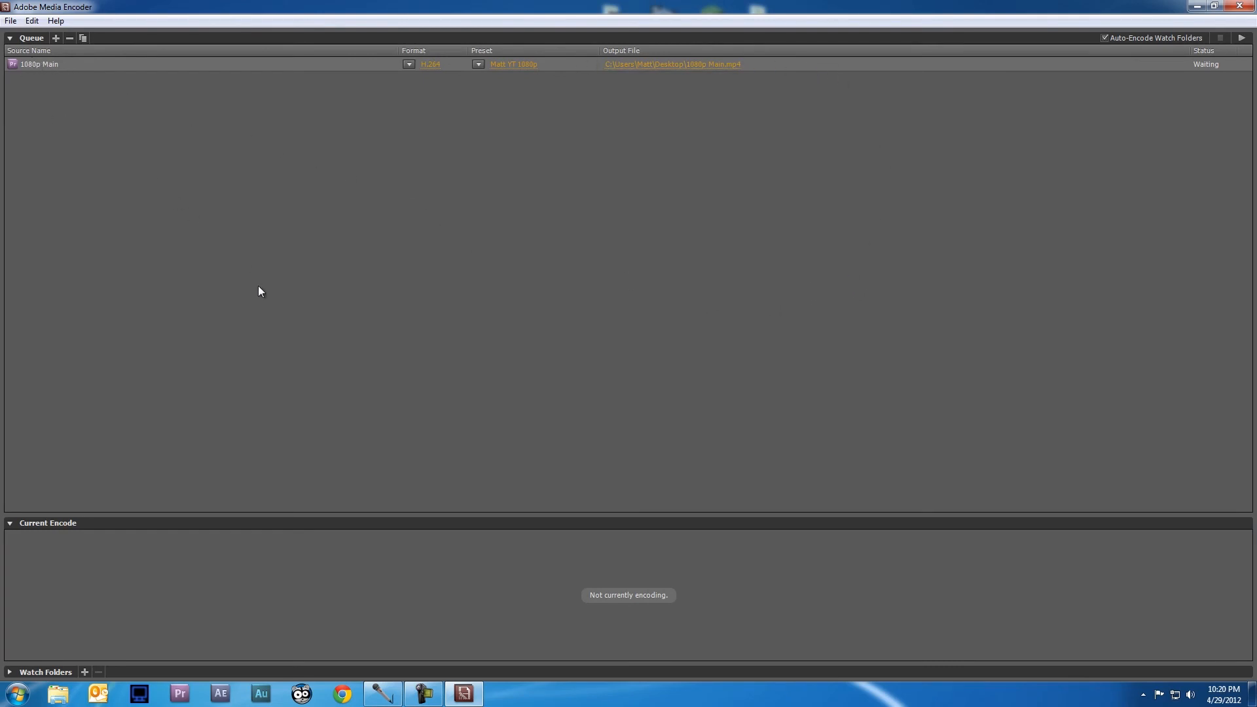
pyautogui.click(1241, 44)
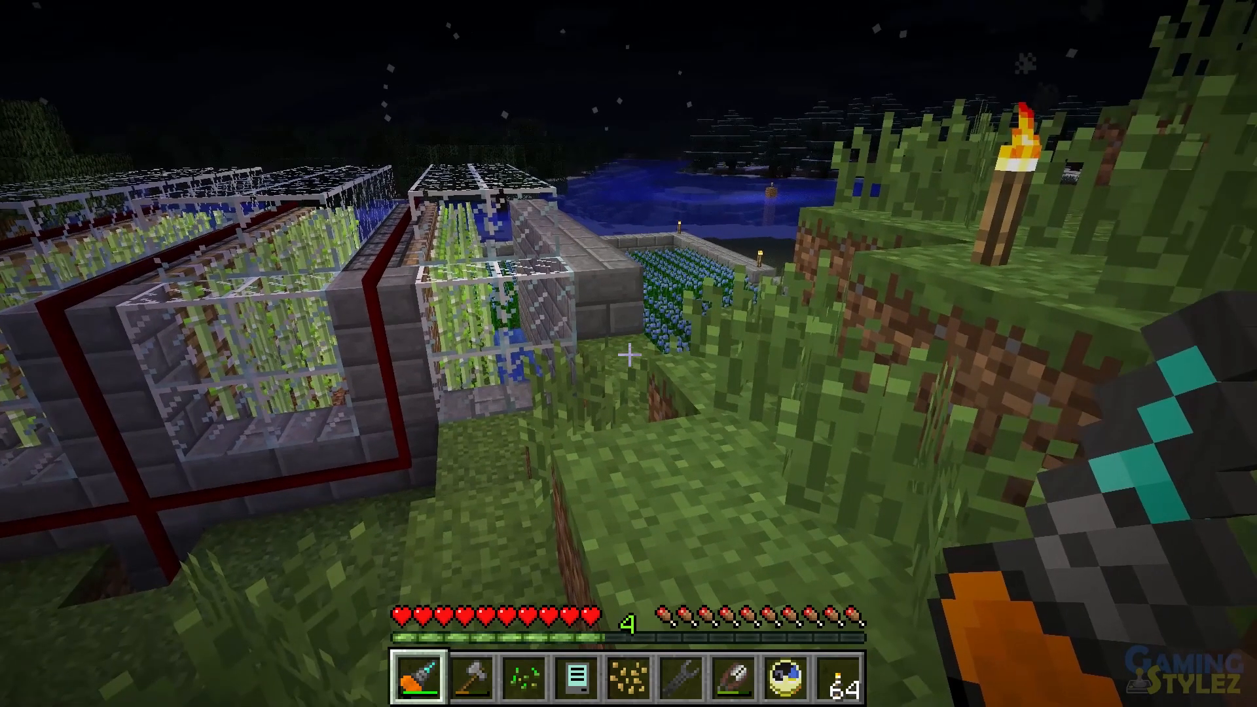
pyautogui.press('3')
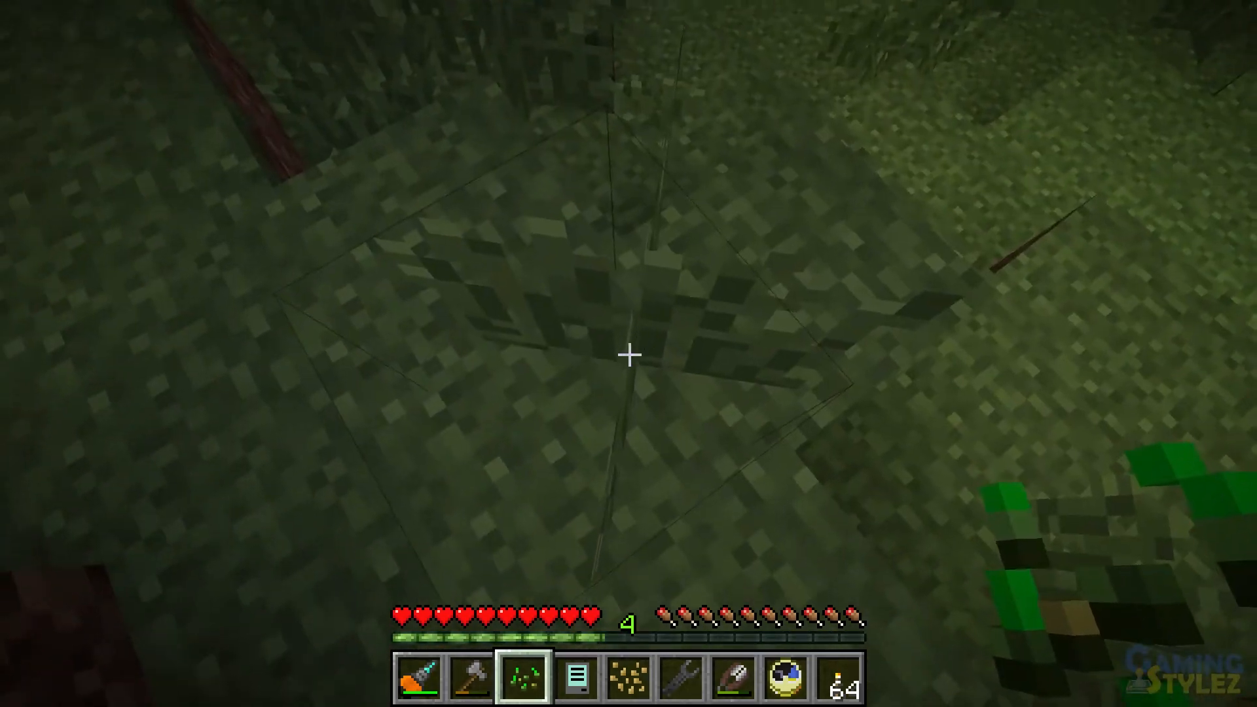
pyautogui.click(629, 354)
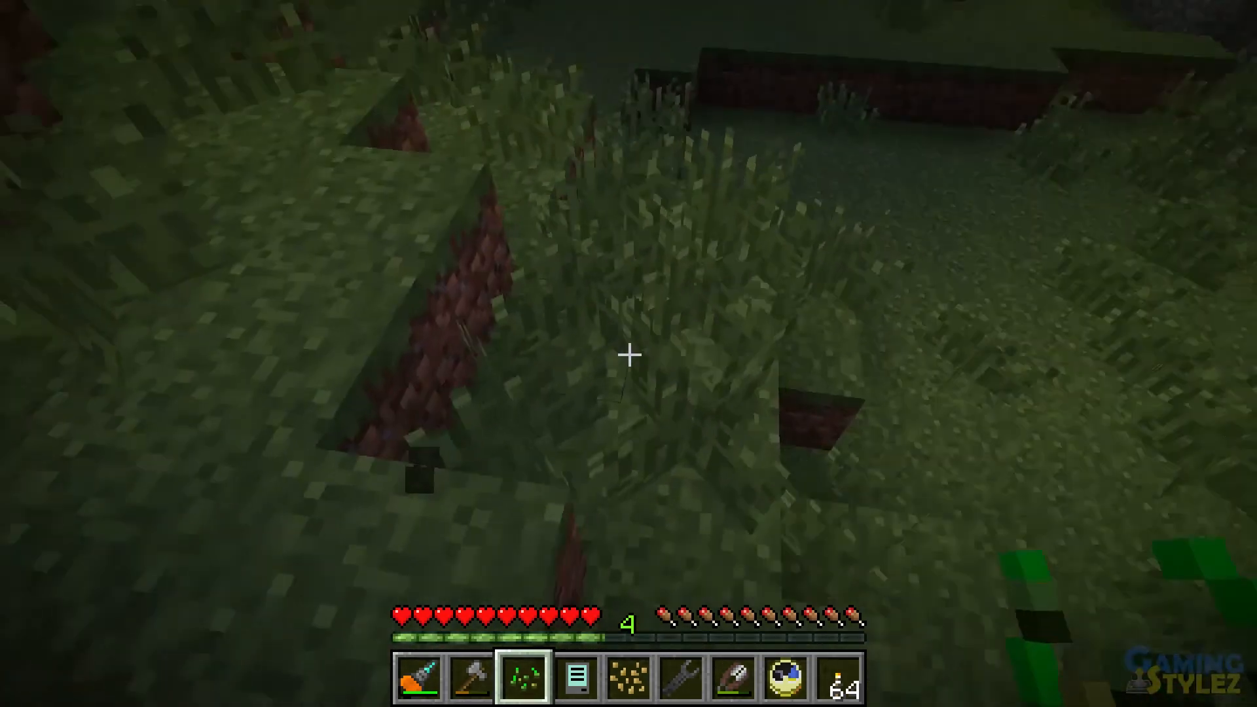